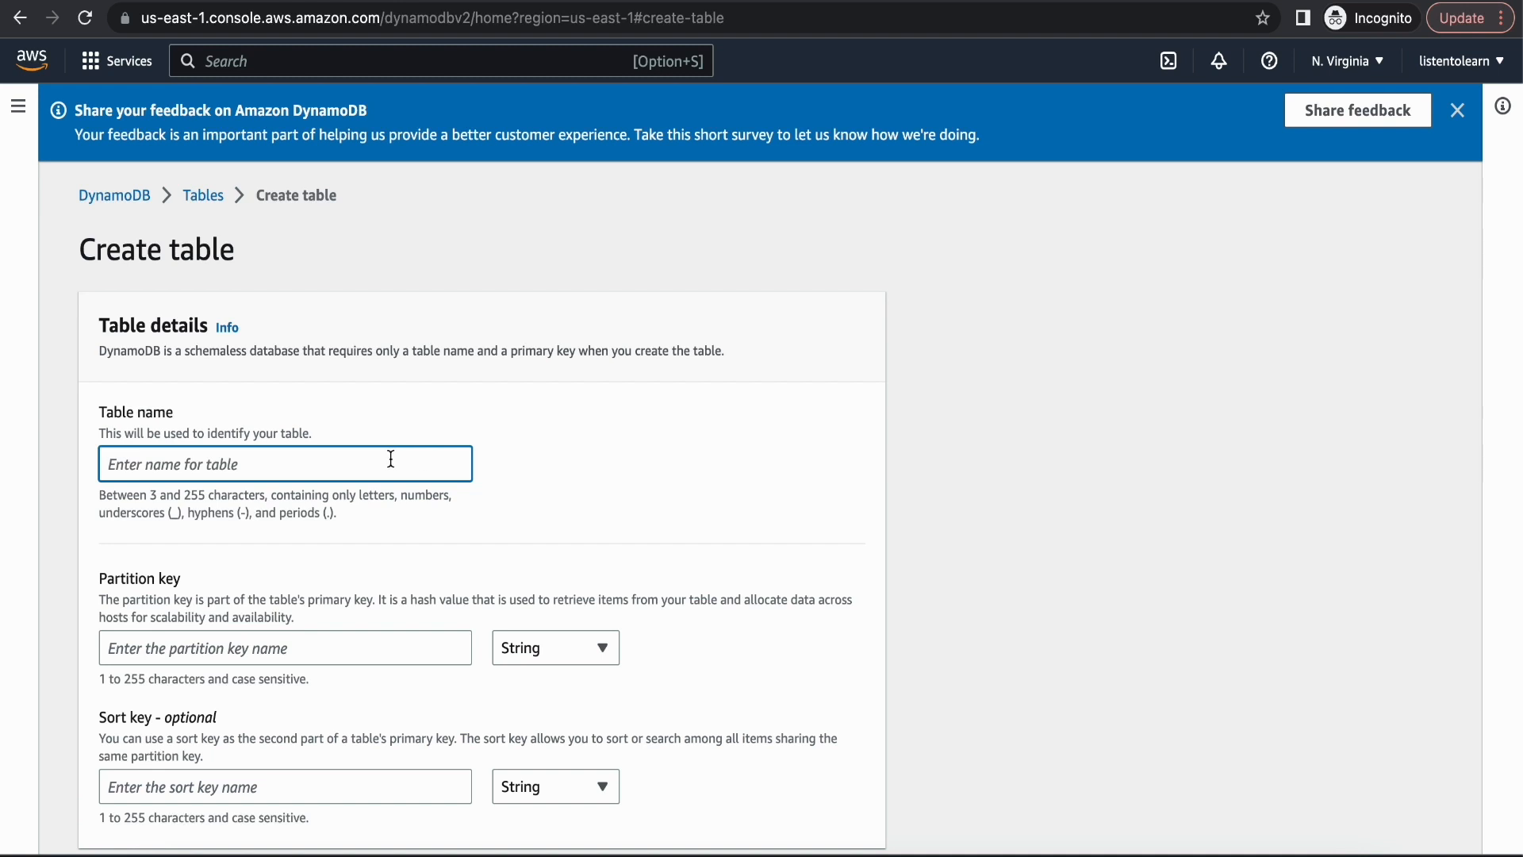
- Name the new DynamoDB table books and set its partition key to isbn with the String type
type("books")
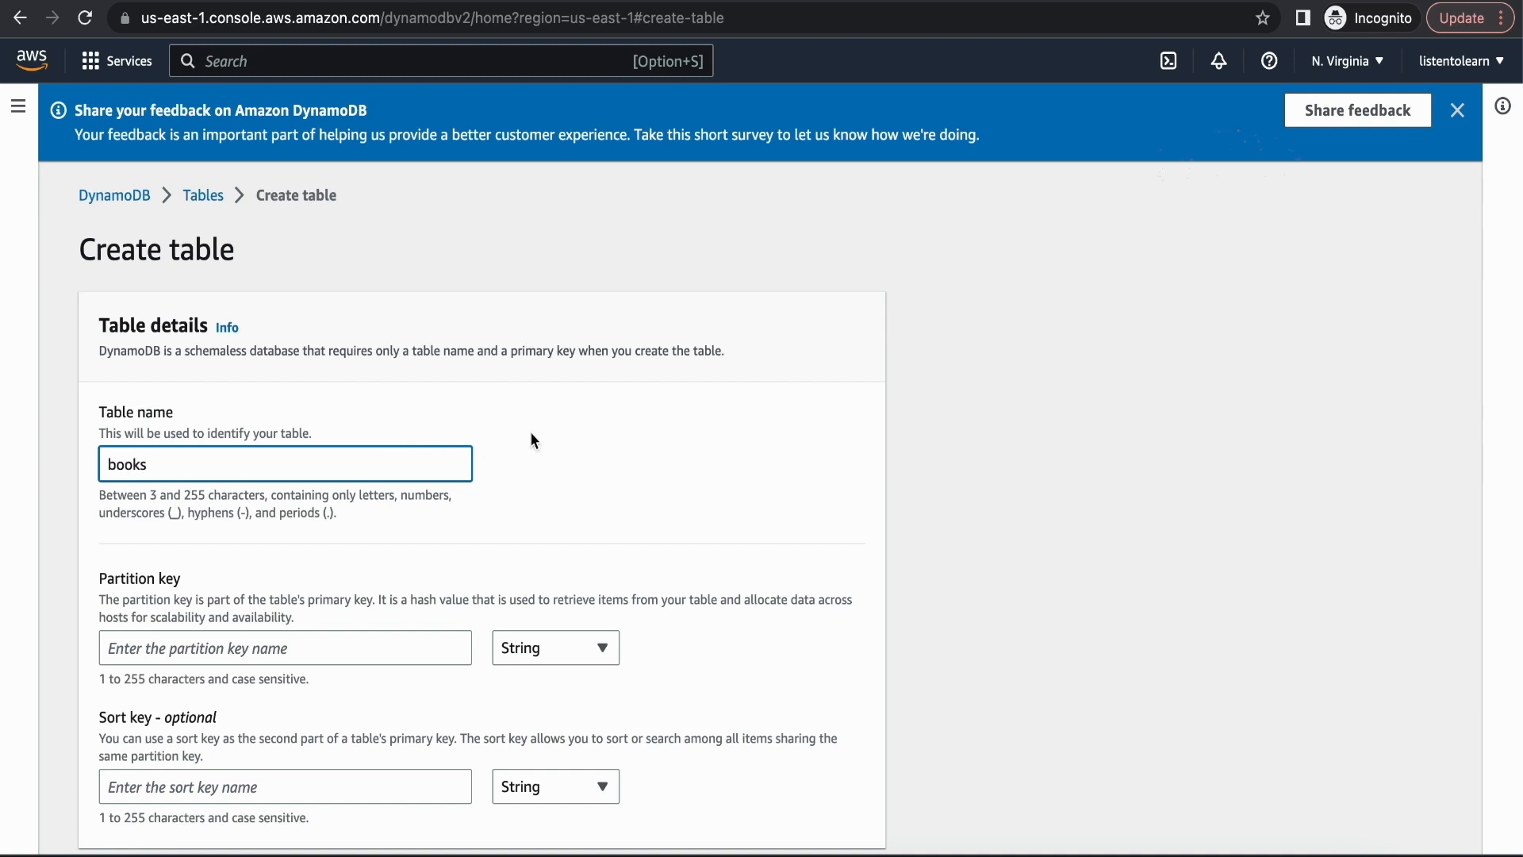
left_click(625, 496)
scroll(626, 497, "down", 3)
left_click(357, 494)
type("isb")
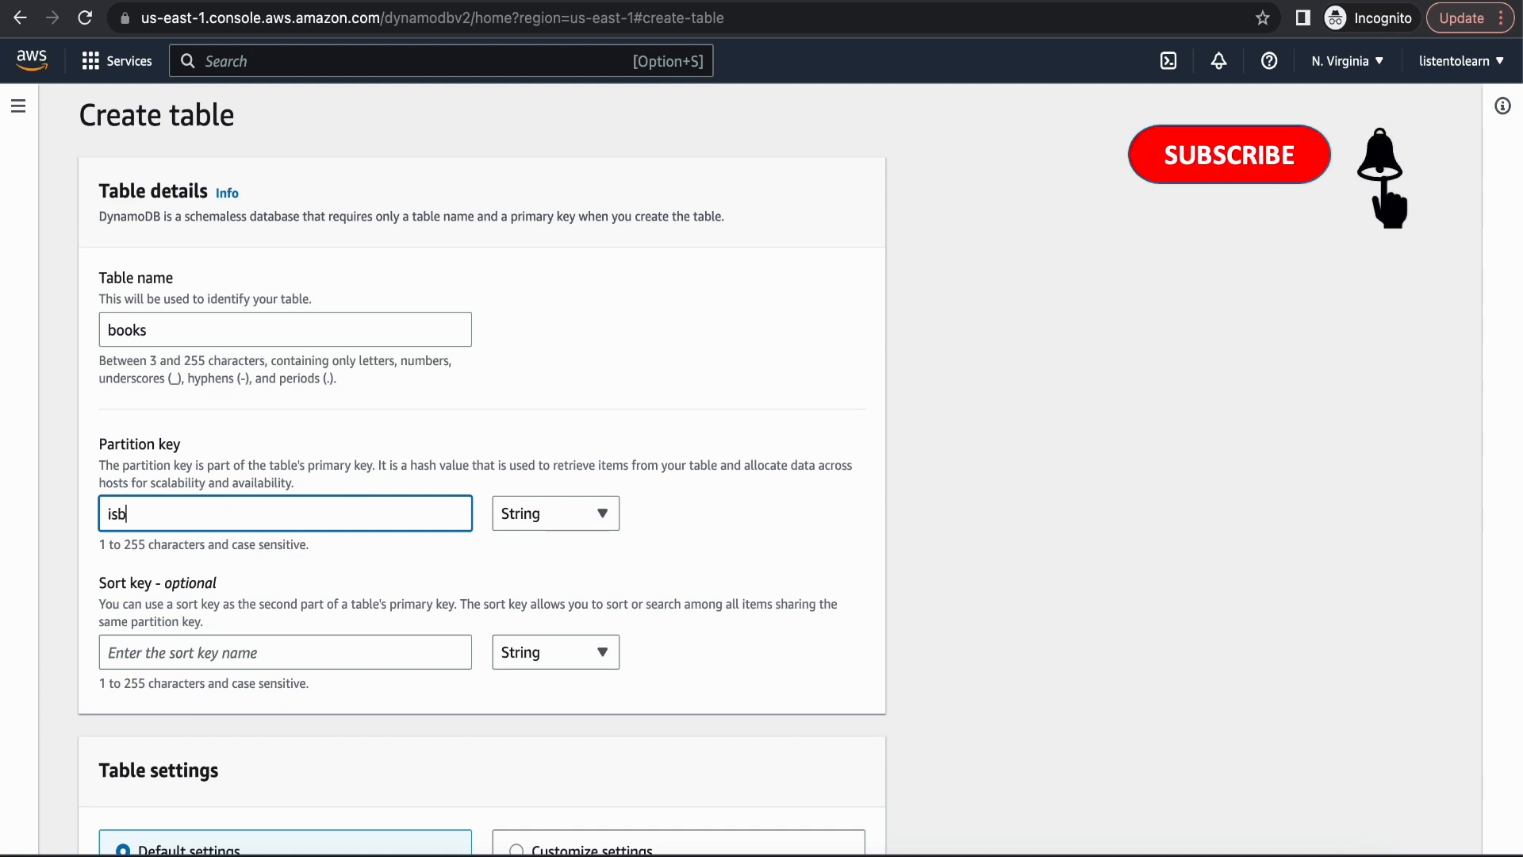
type("d")
key("BackSpace")
left_click(626, 368)
scroll(626, 369, "down", 2)
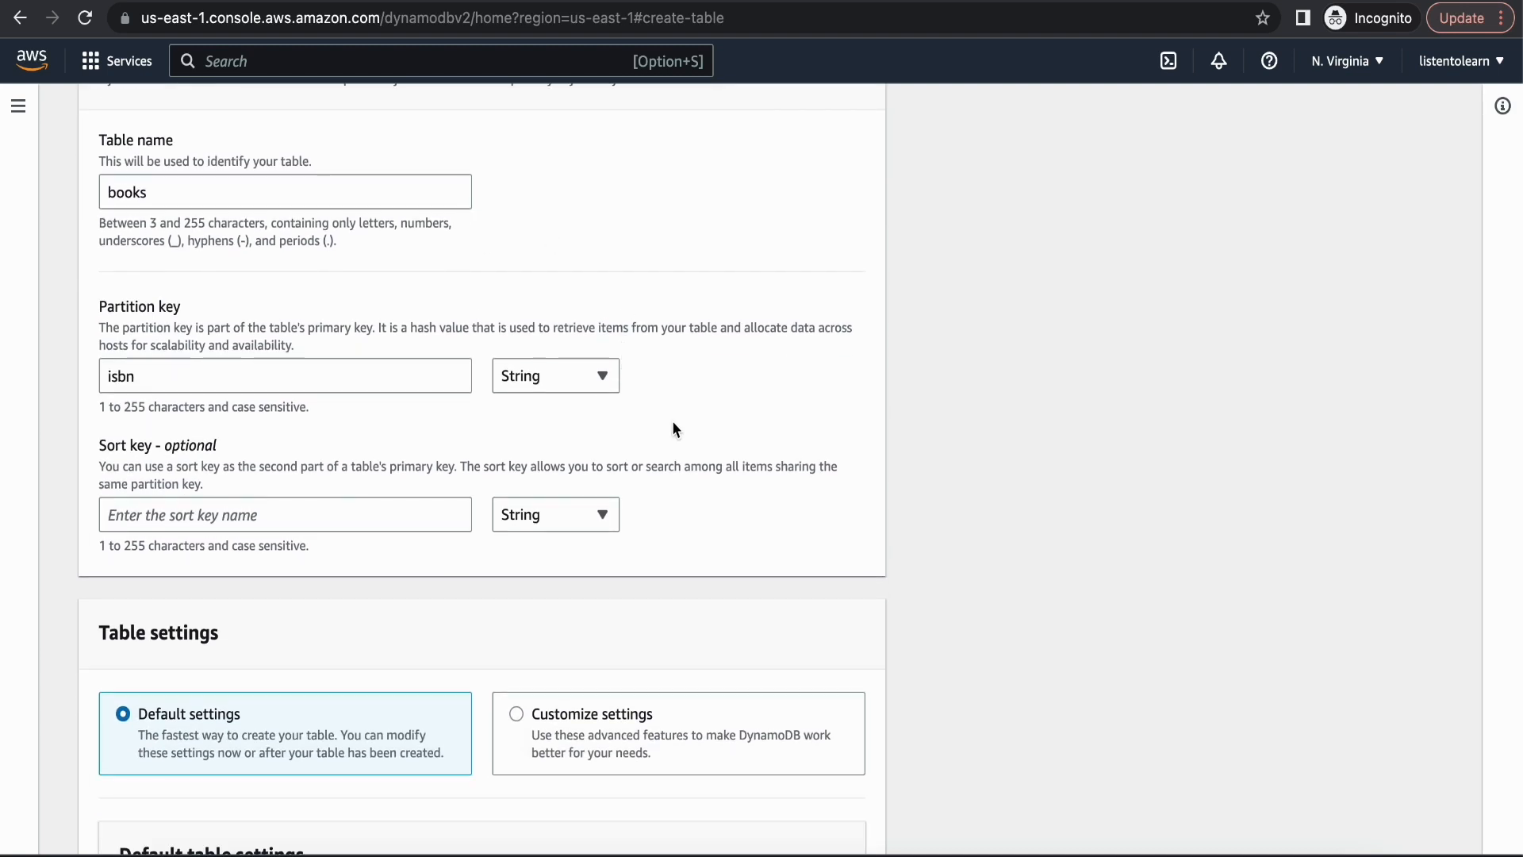
- Create the books table with the default table settings and no tags
scroll(673, 422, "down", 2)
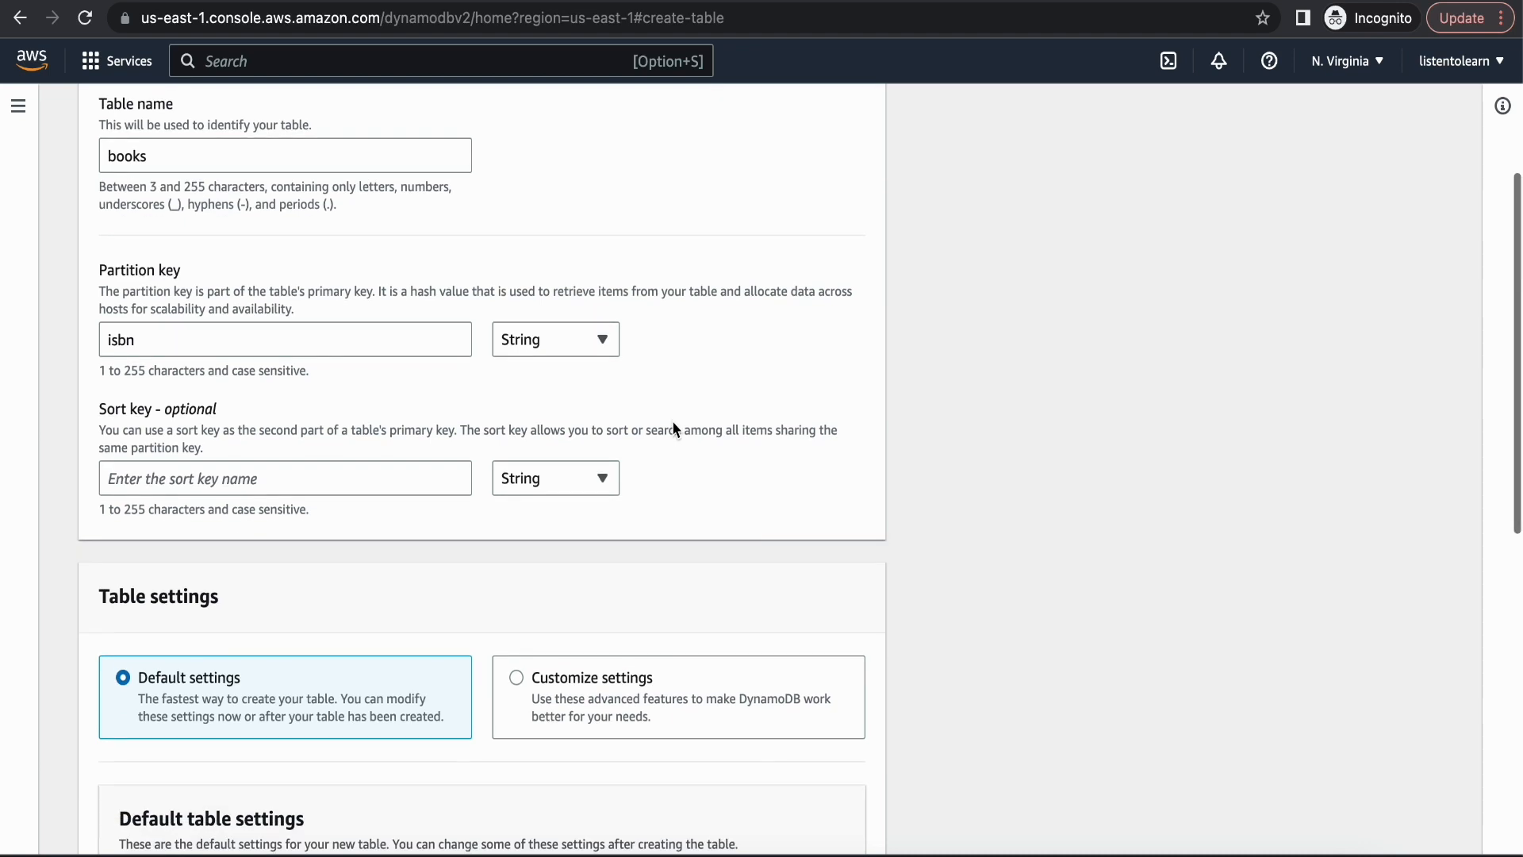
scroll(672, 425, "down", 9)
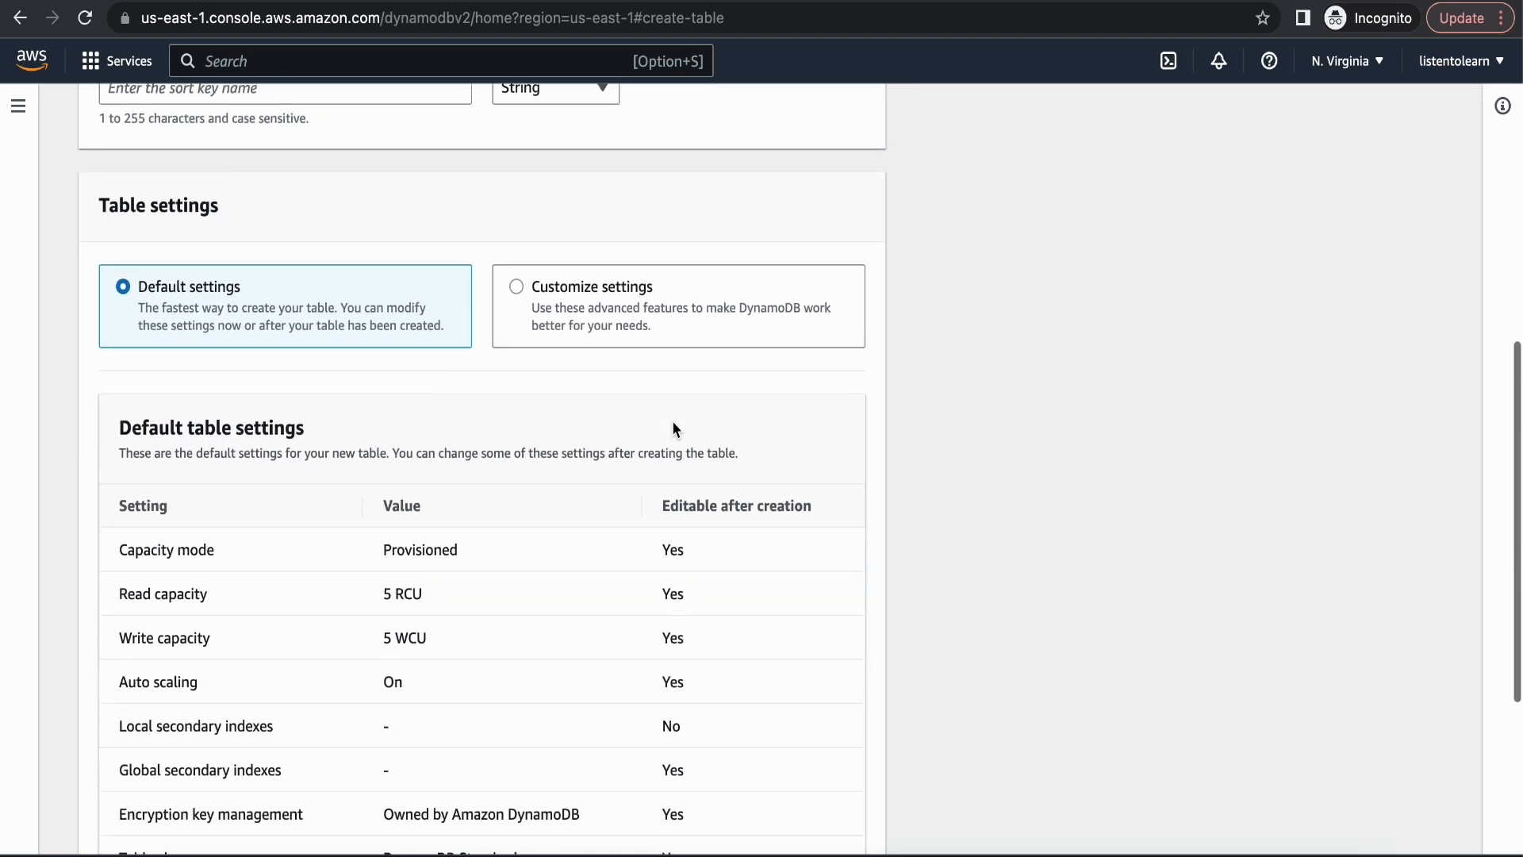
scroll(673, 422, "down", 1)
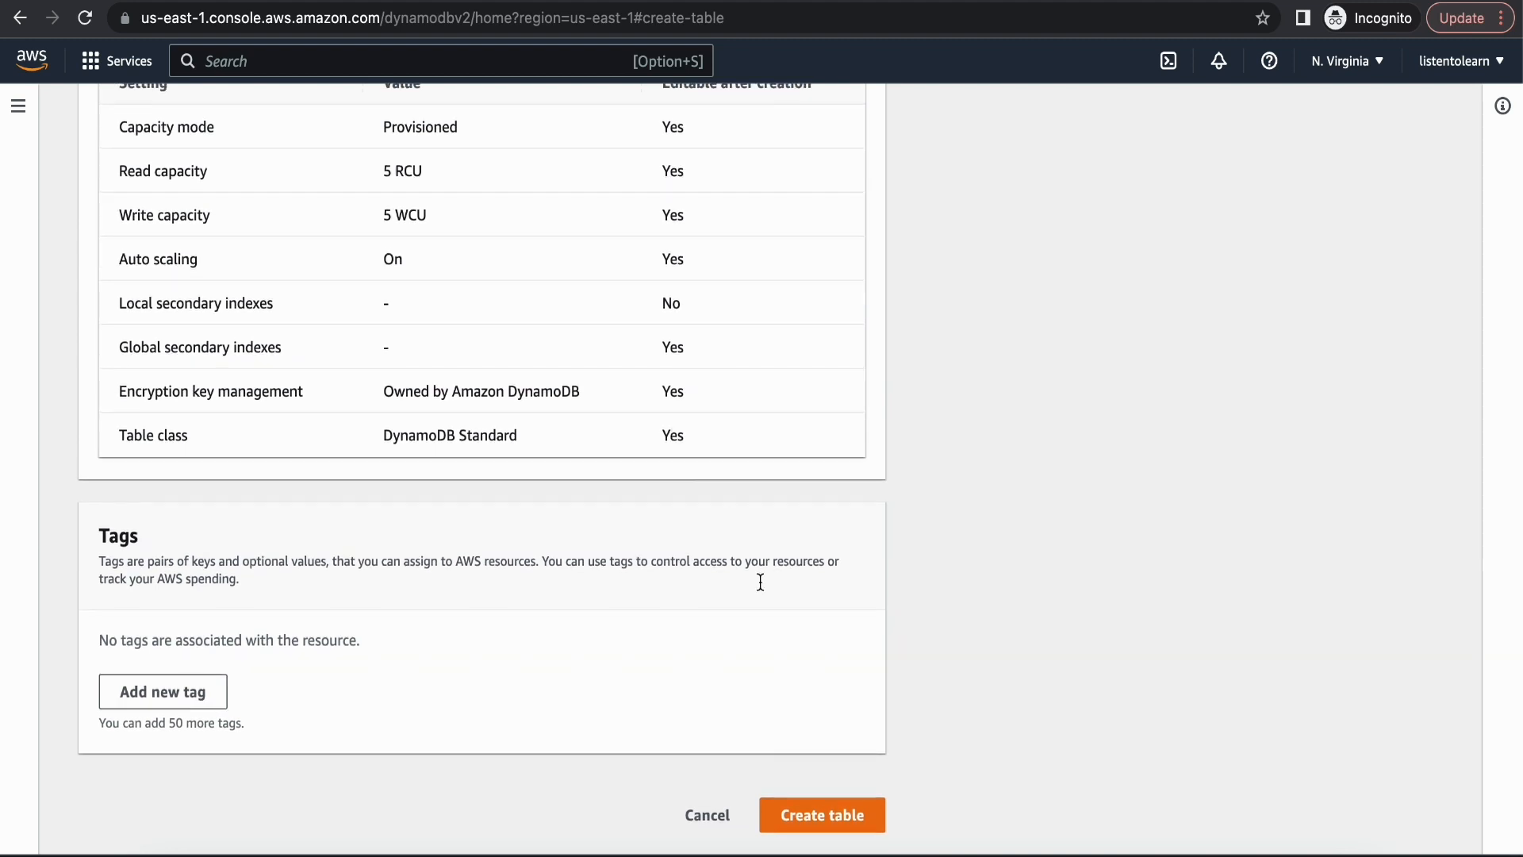
left_click(821, 806)
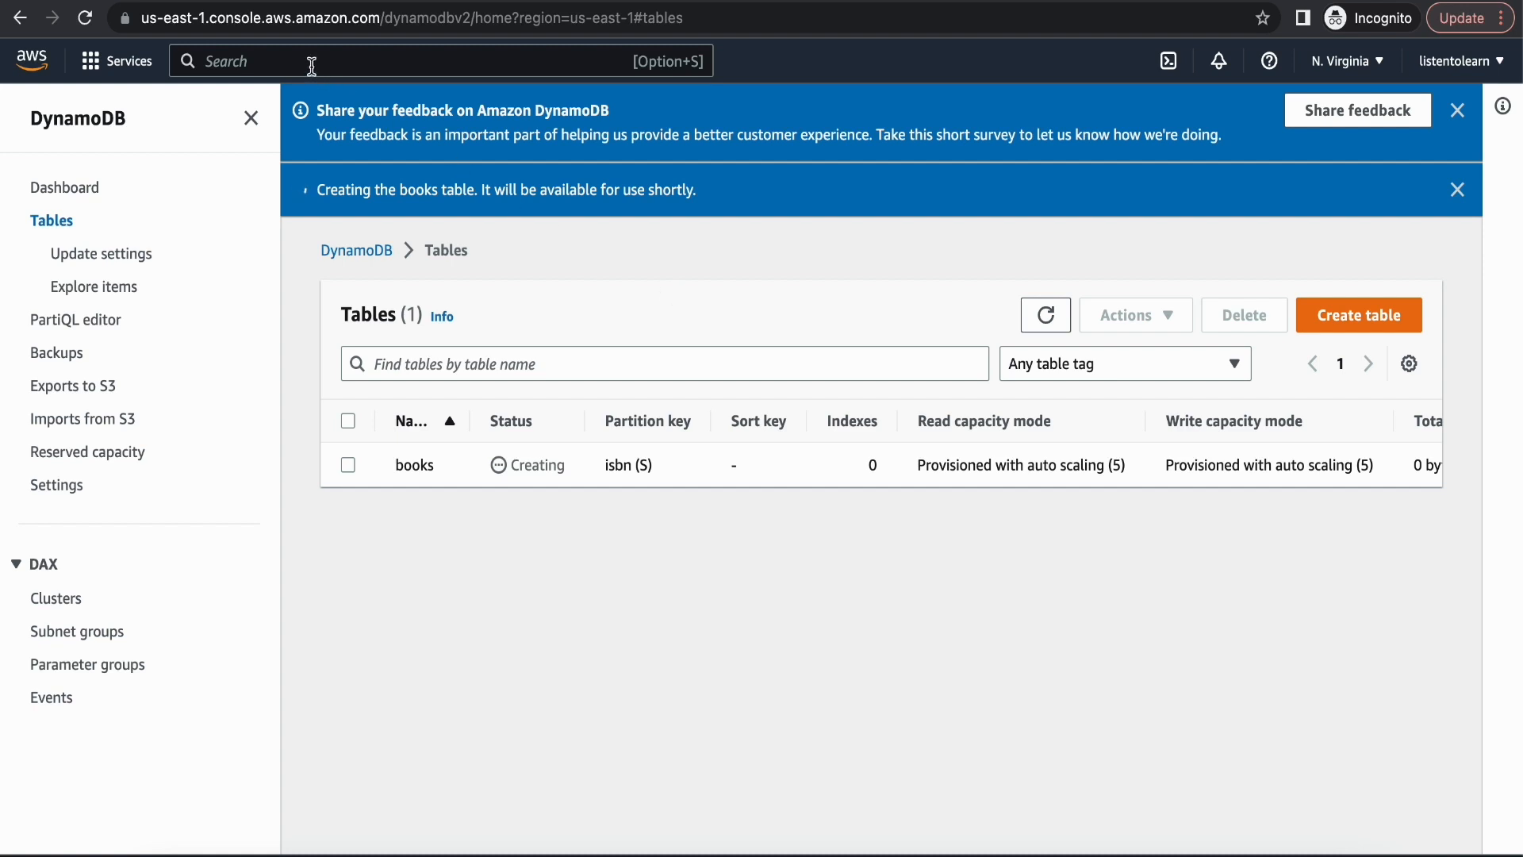
- In IAM, start a new role for an AWS service with the Lambda use case and proceed to its permissions
type("iam")
left_click(502, 241)
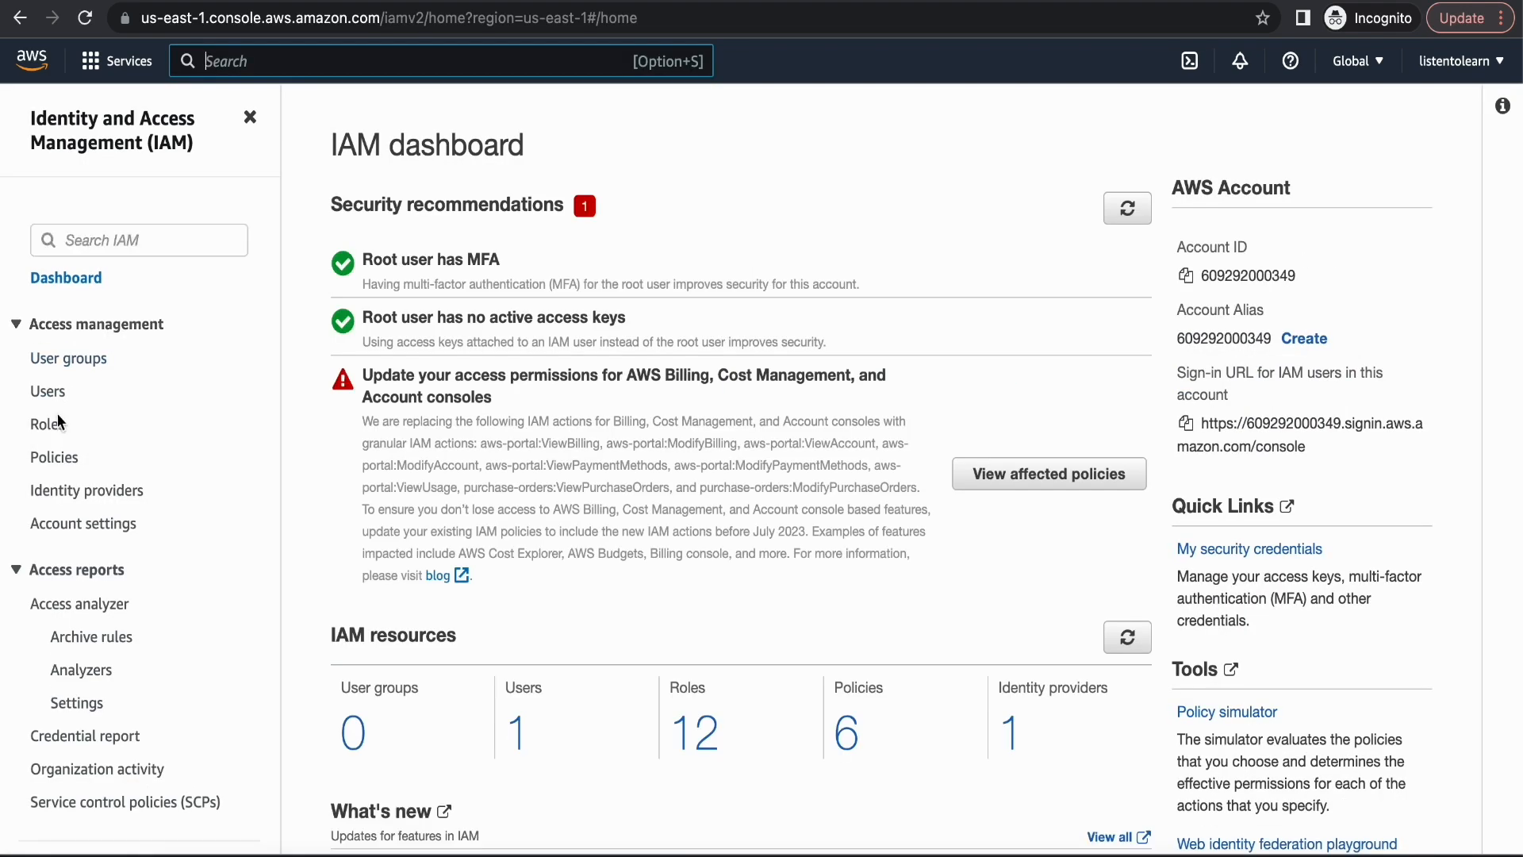
left_click(49, 427)
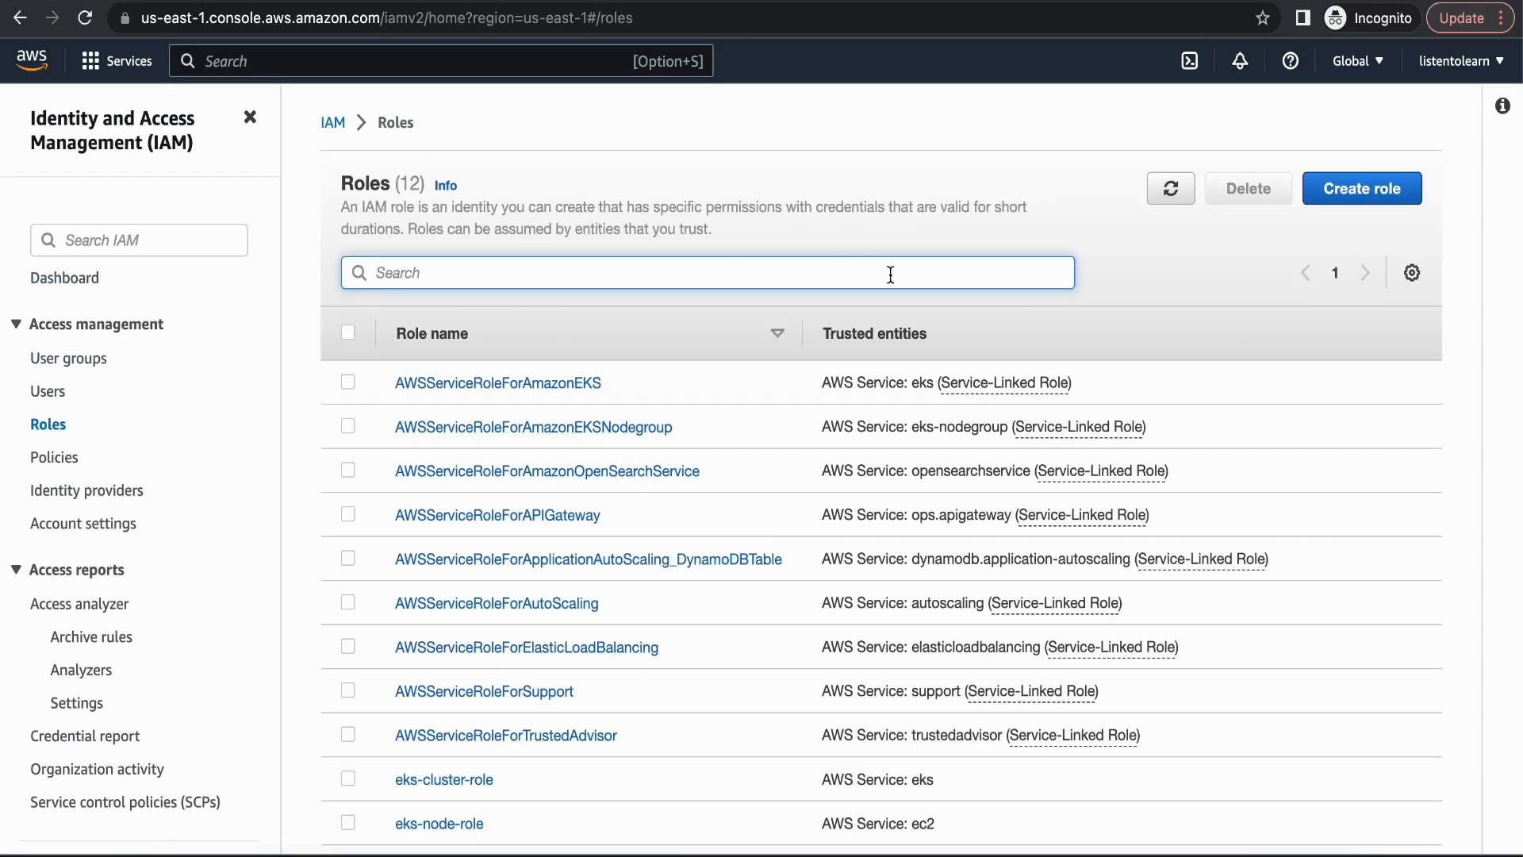
left_click(1358, 194)
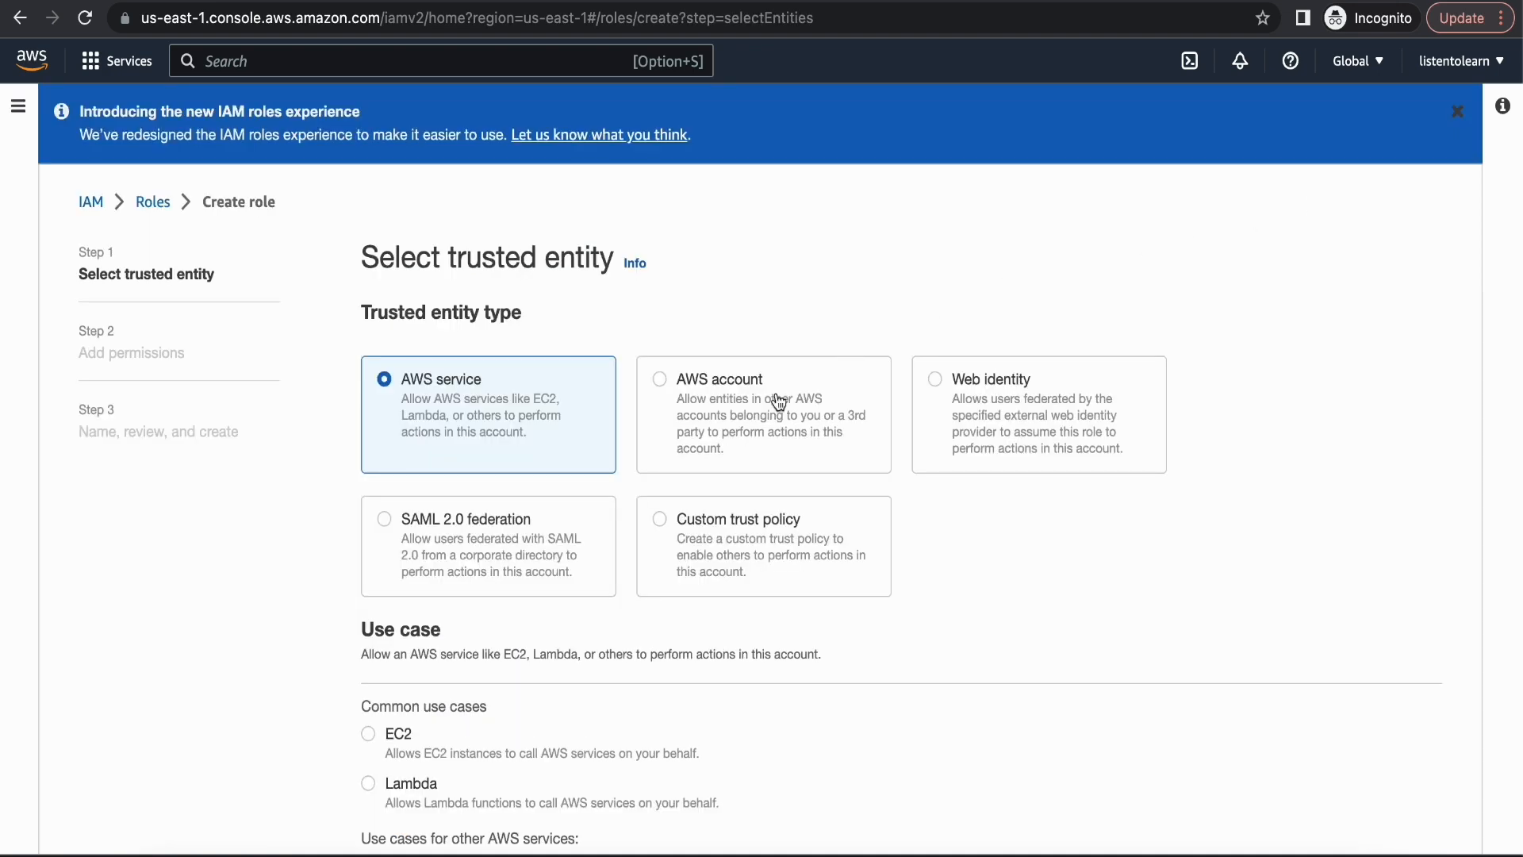
scroll(760, 570, "down", 2)
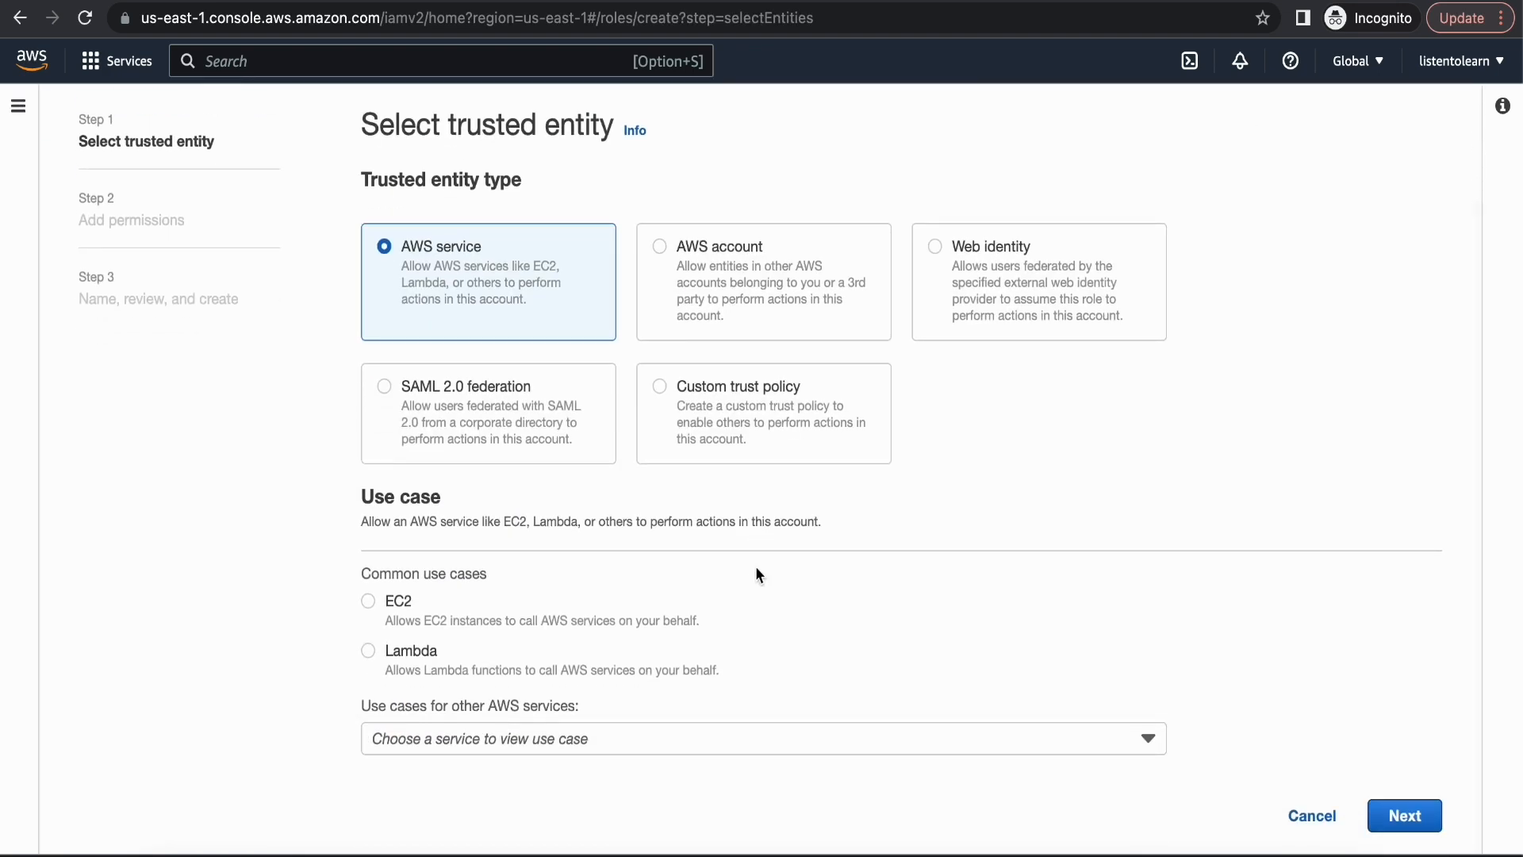
left_click(372, 657)
left_click(1403, 816)
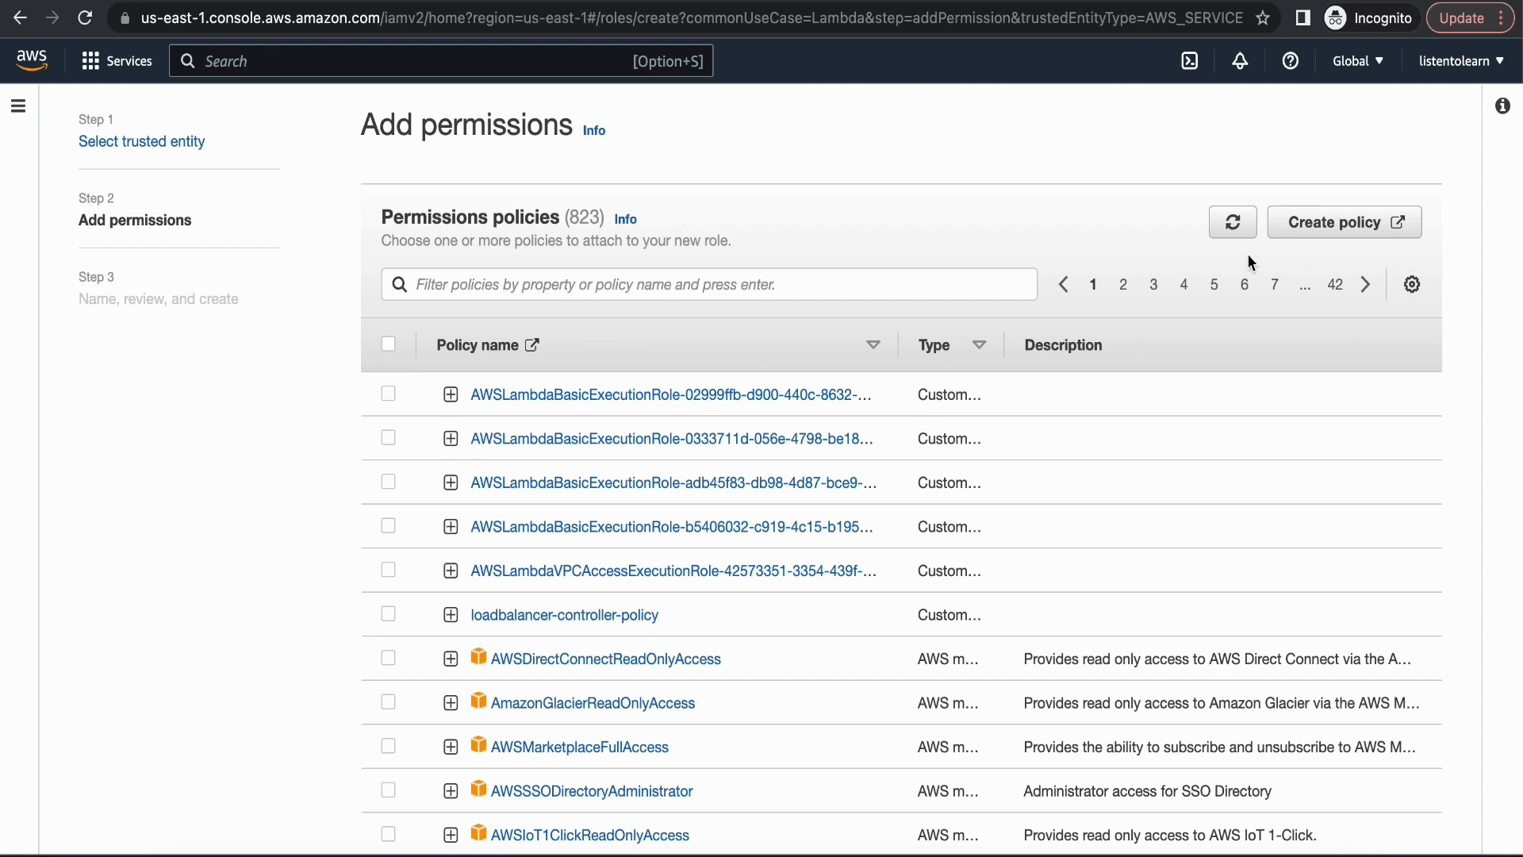
- Start a new policy in JSON form and copy the contents of lambda-policy.json from the aws-api-gateway-rest-api GitHub repository
left_click(1328, 232)
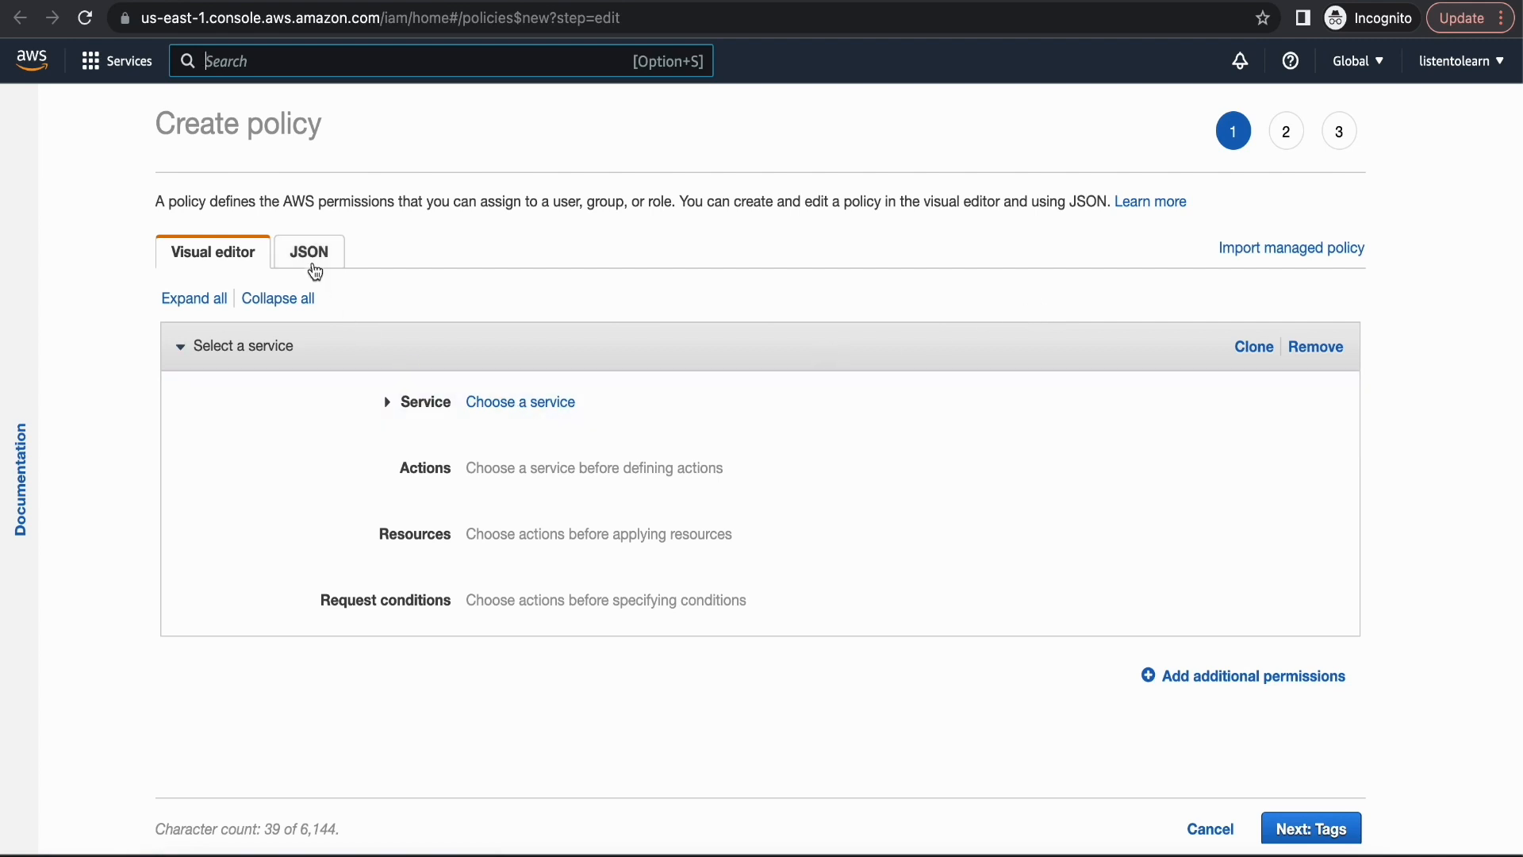
left_click(309, 252)
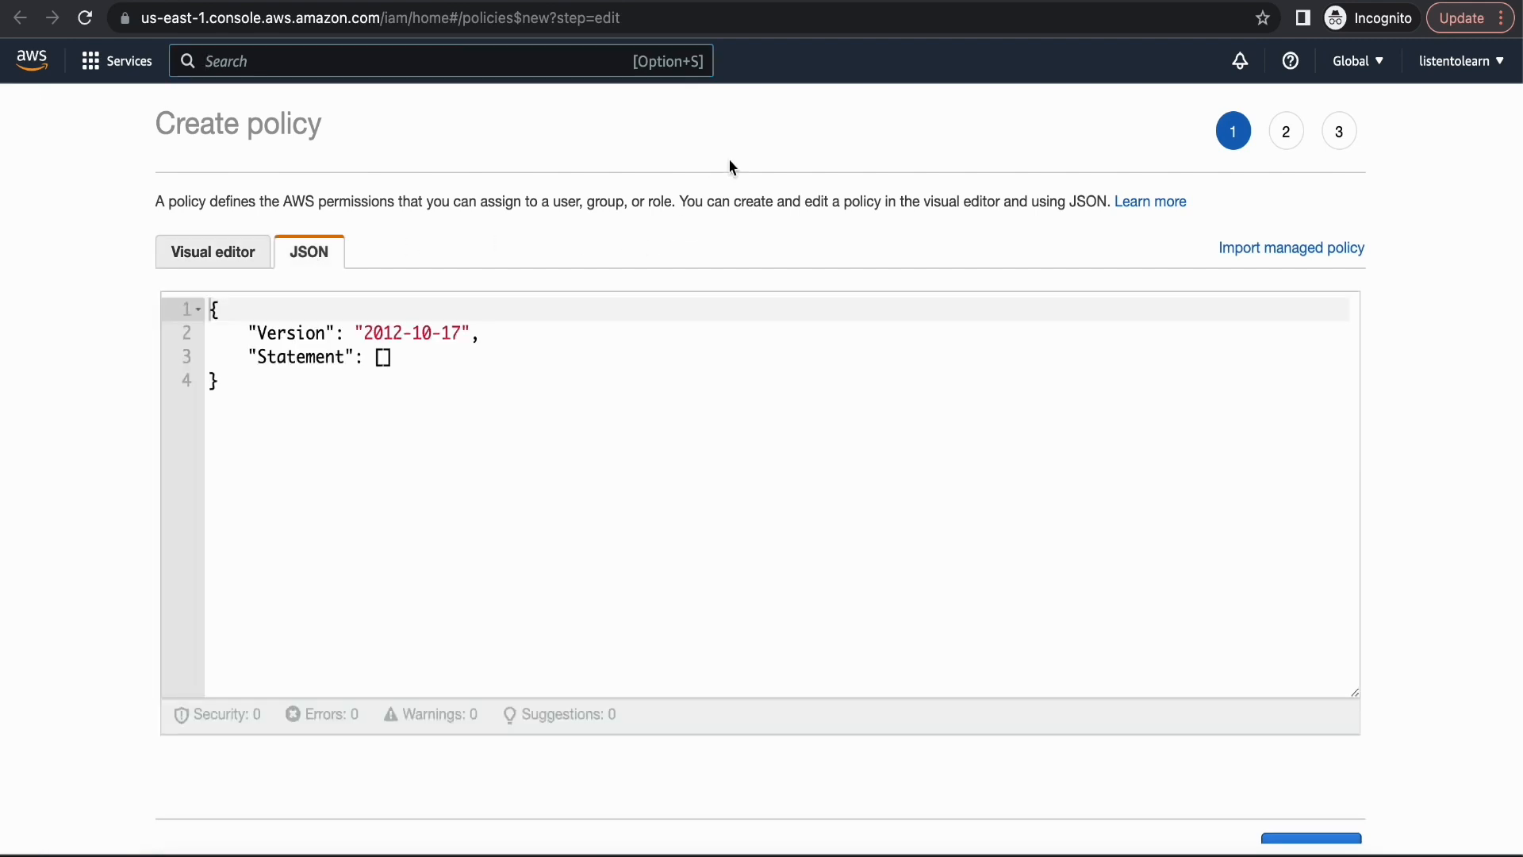
left_click(726, 1)
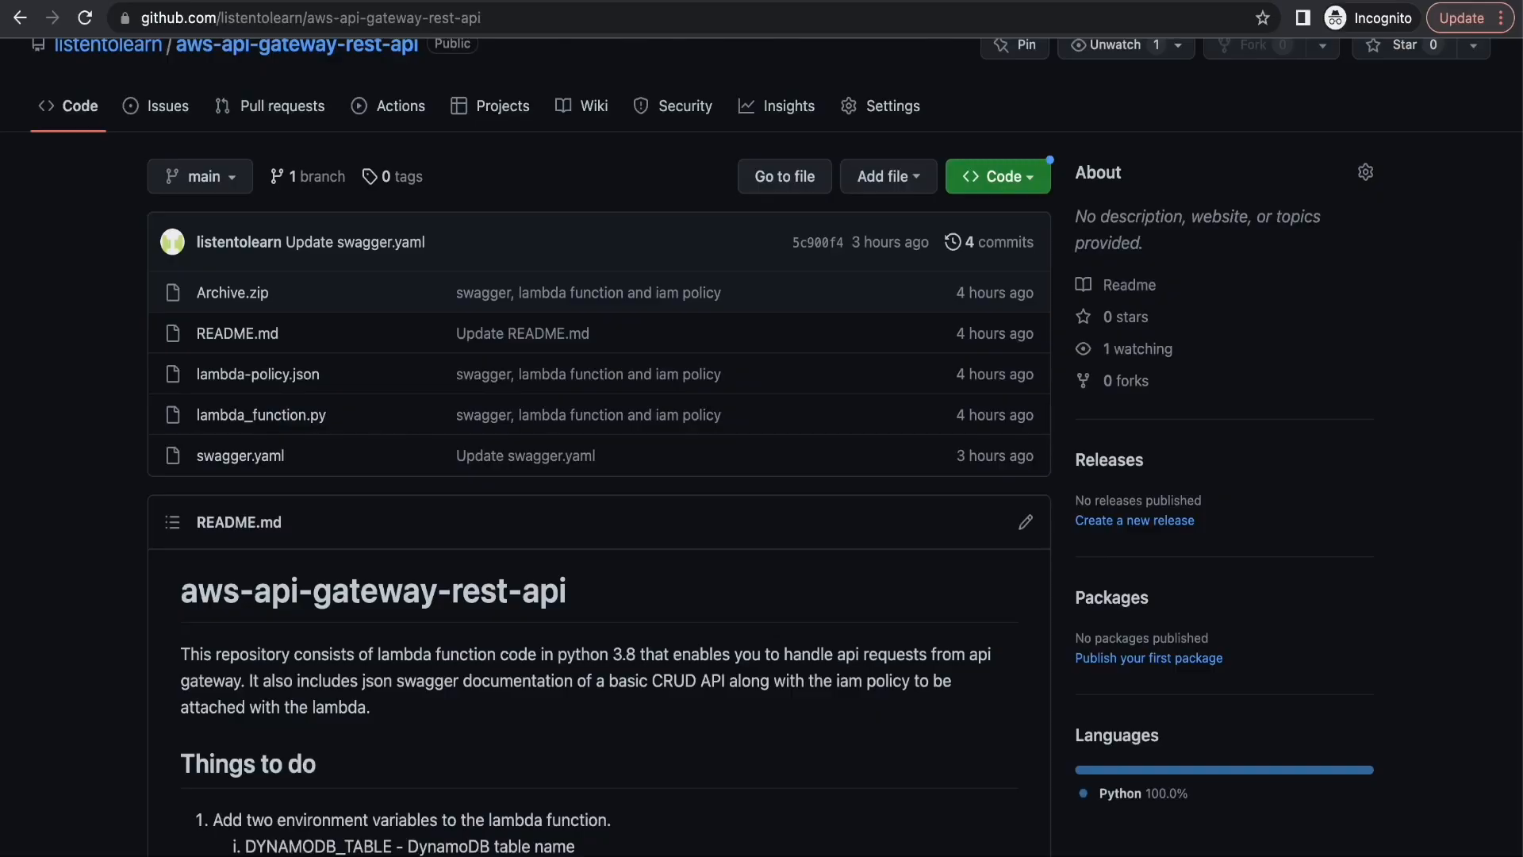
left_click(291, 382)
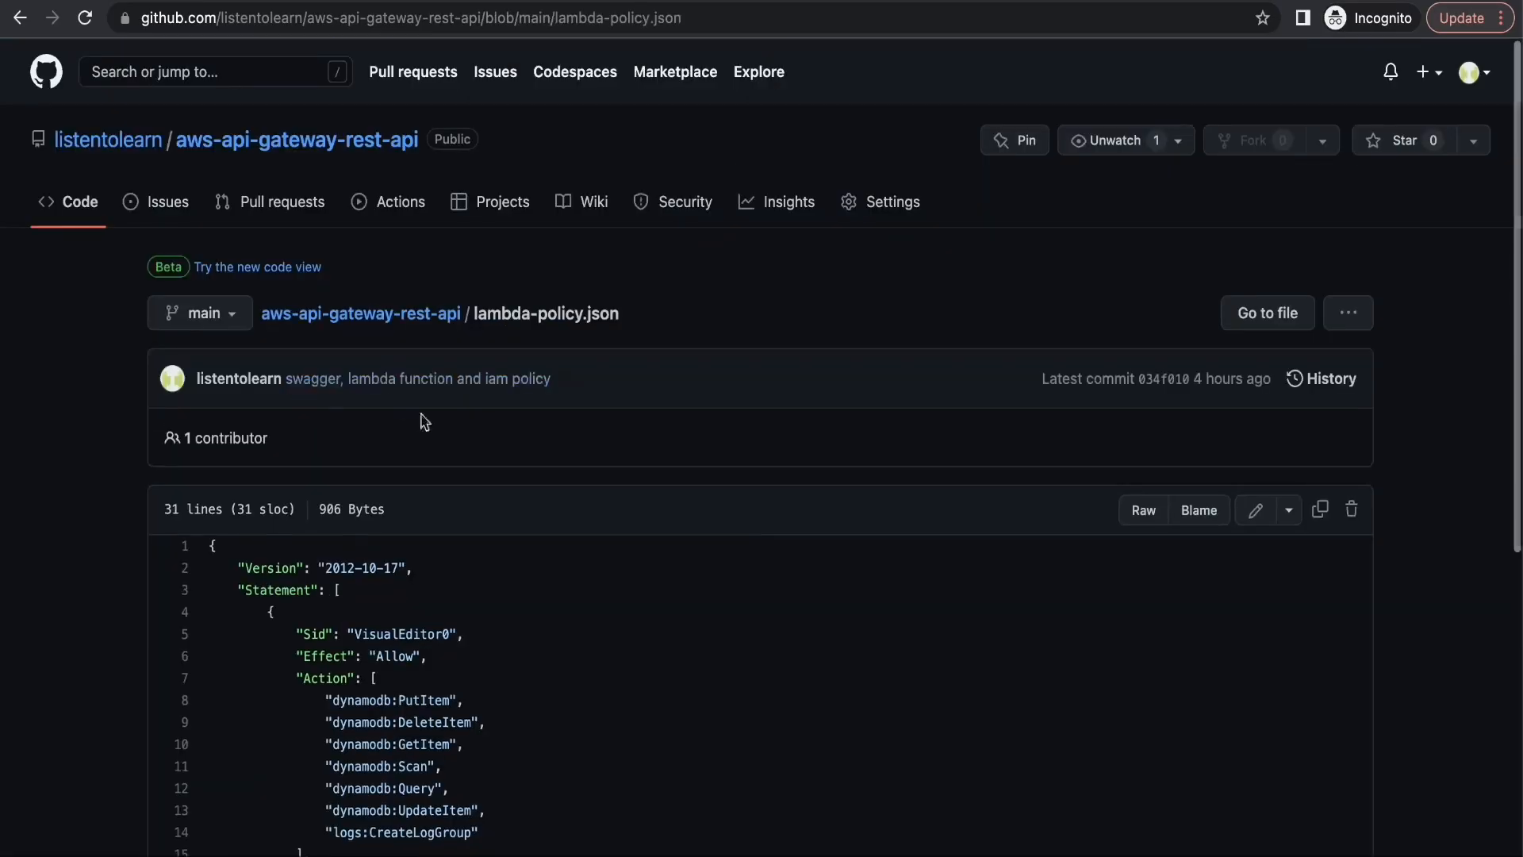
scroll(678, 565, "down", 3)
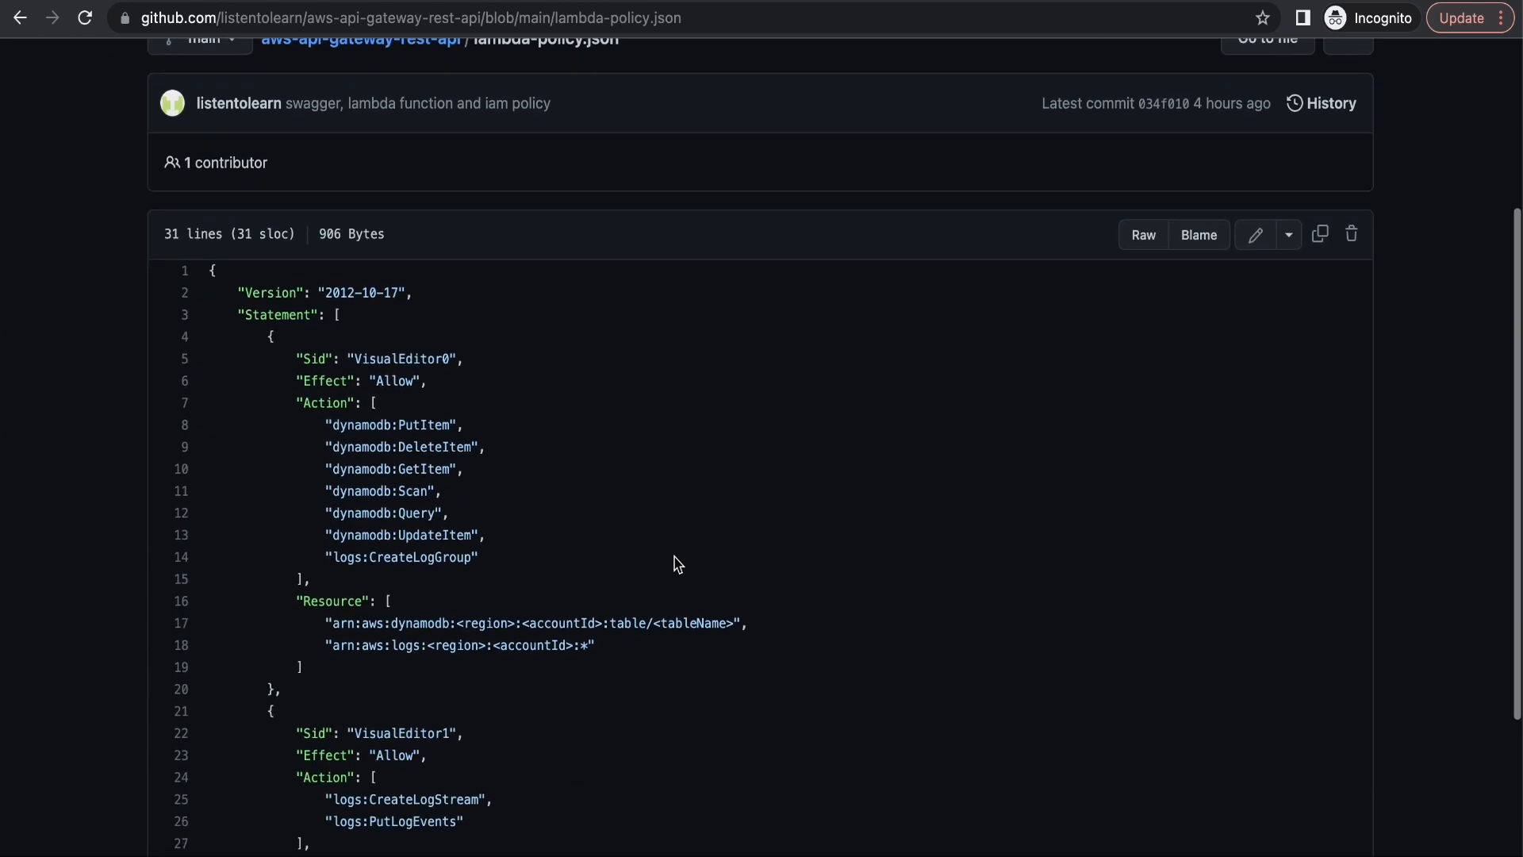
scroll(678, 565, "down", 1)
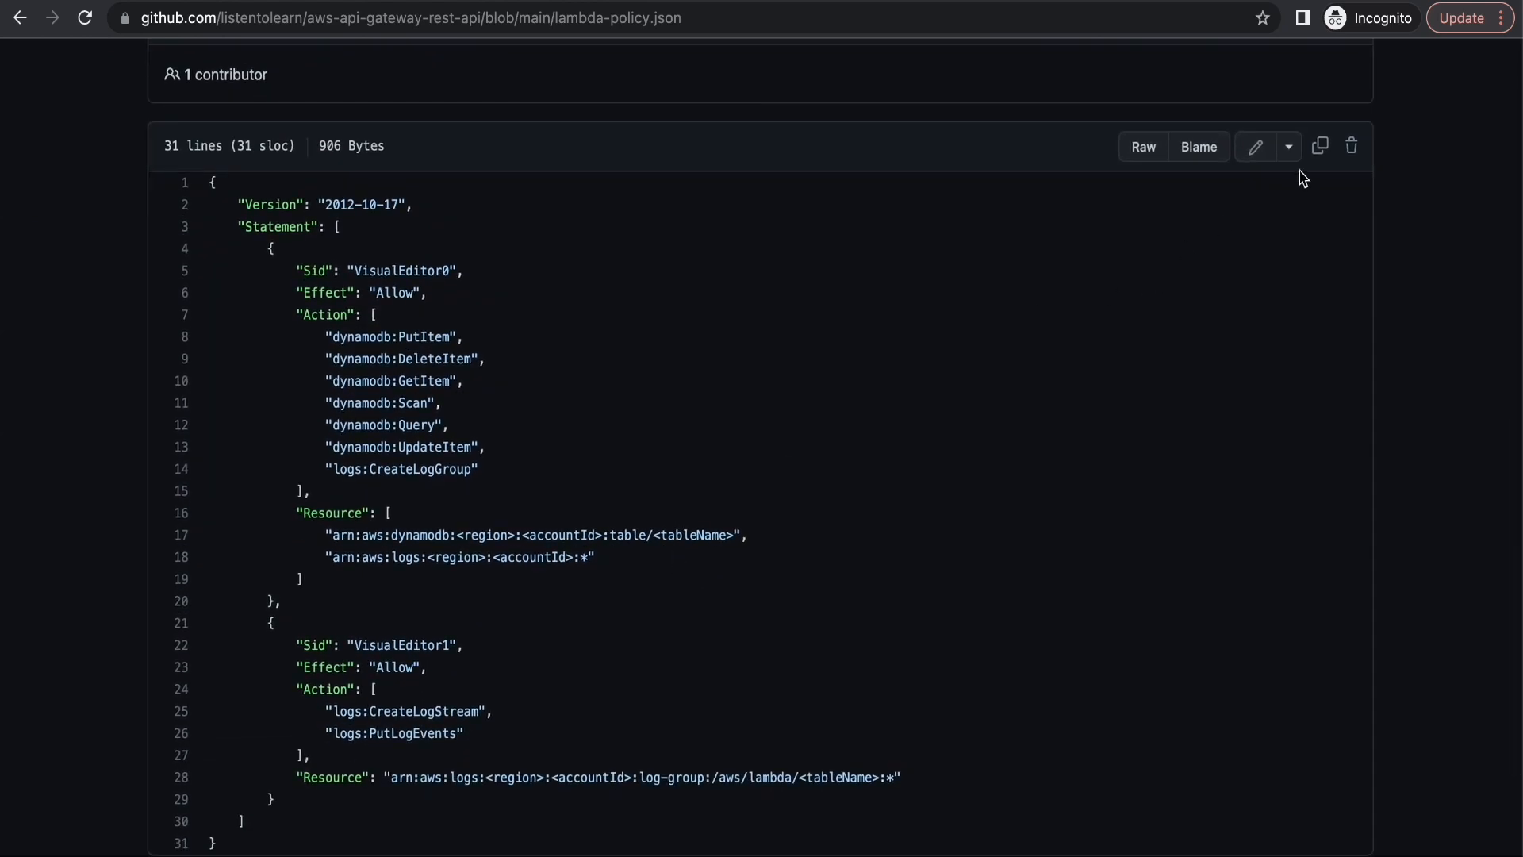
left_click(1321, 148)
- Replace the default JSON of the new IAM policy with the copied lambda-policy.json contents
key("ctrl+Tab")
left_click(693, 378)
key("ctrl+a")
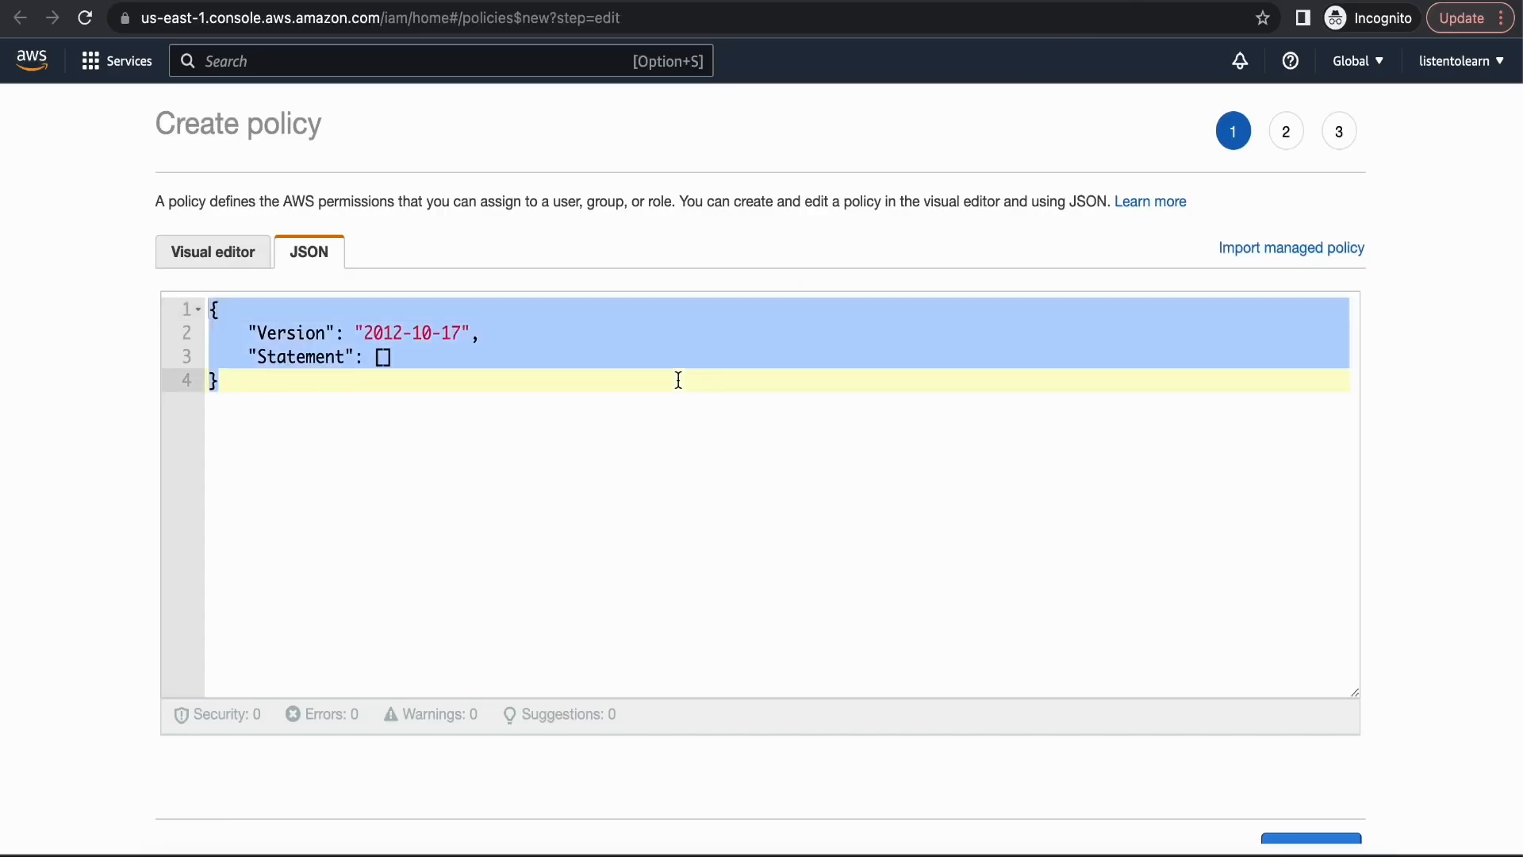
key("ctrl+v")
scroll(627, 444, "up", 5)
scroll(617, 457, "down", 4)
scroll(619, 460, "up", 1)
scroll(616, 452, "down", 5)
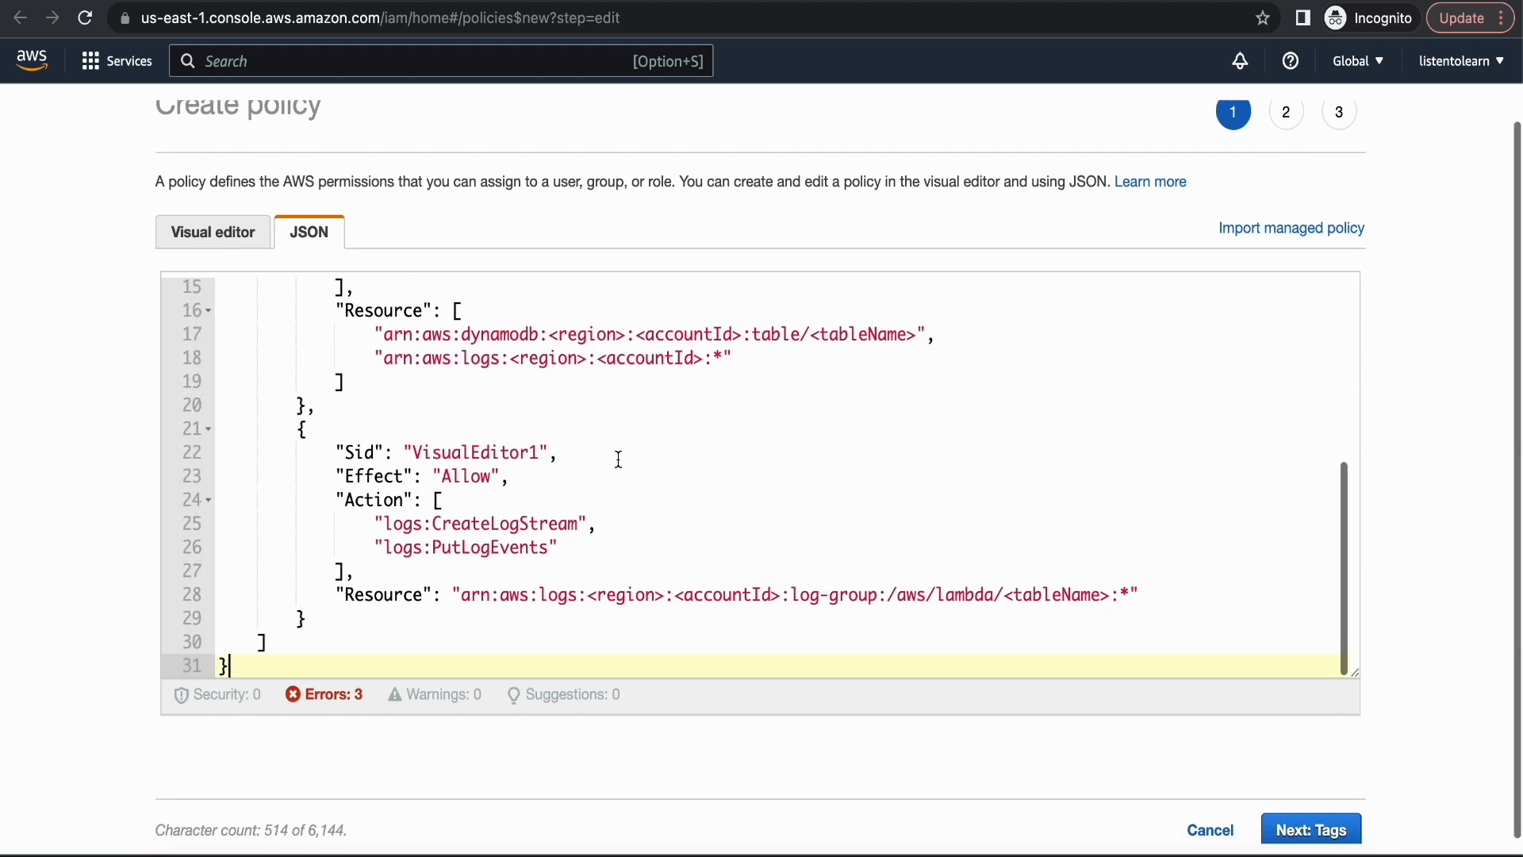
- Replace the placeholders in the policy's resource ARNs with region us-east-1, the AWS account ID and table name books
double_click(585, 336)
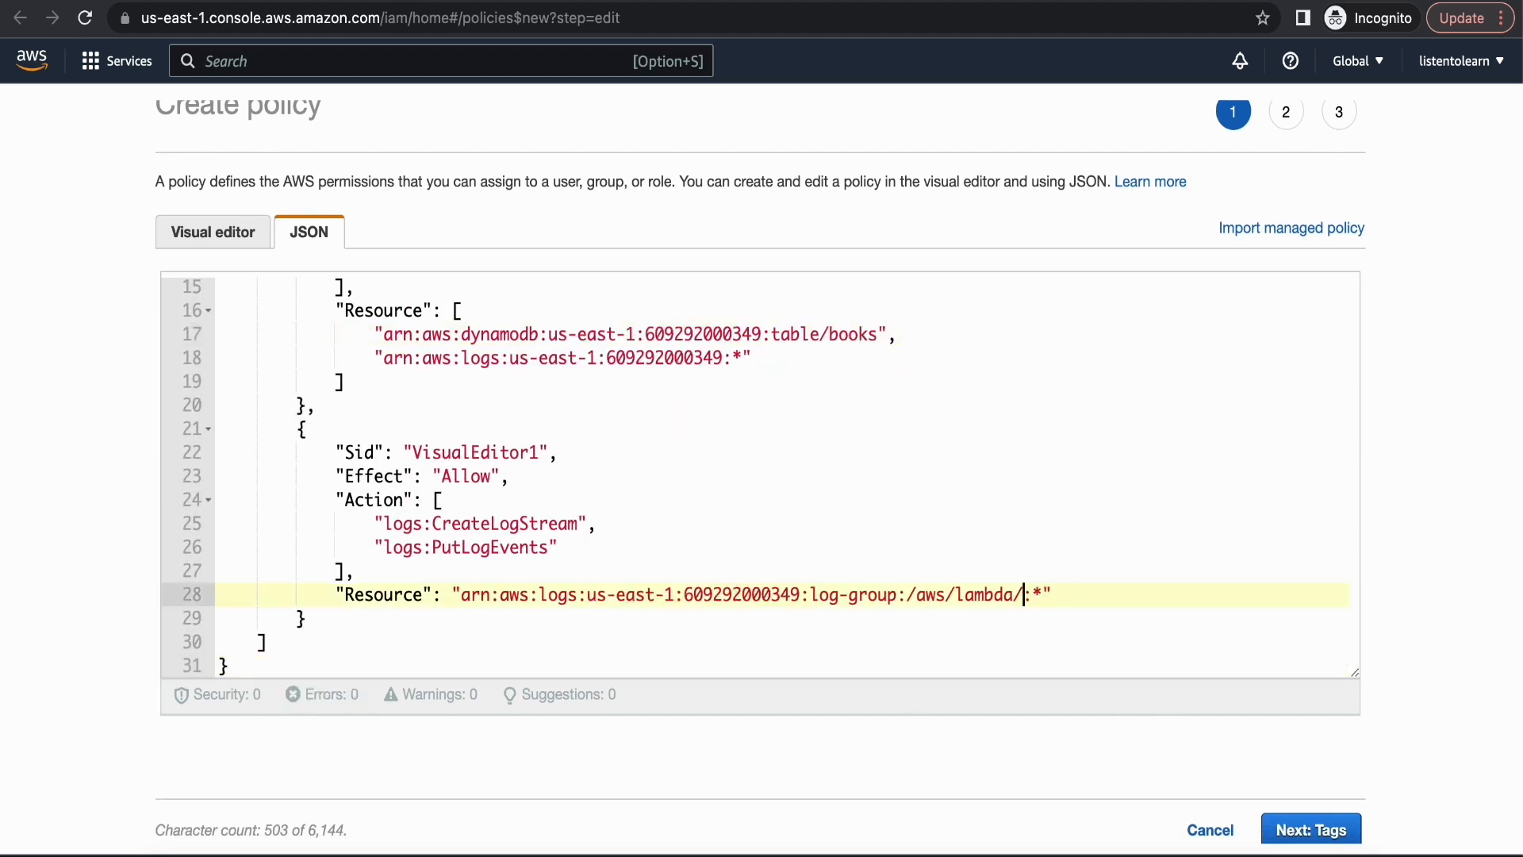
type("books")
scroll(1020, 476, "up", 6)
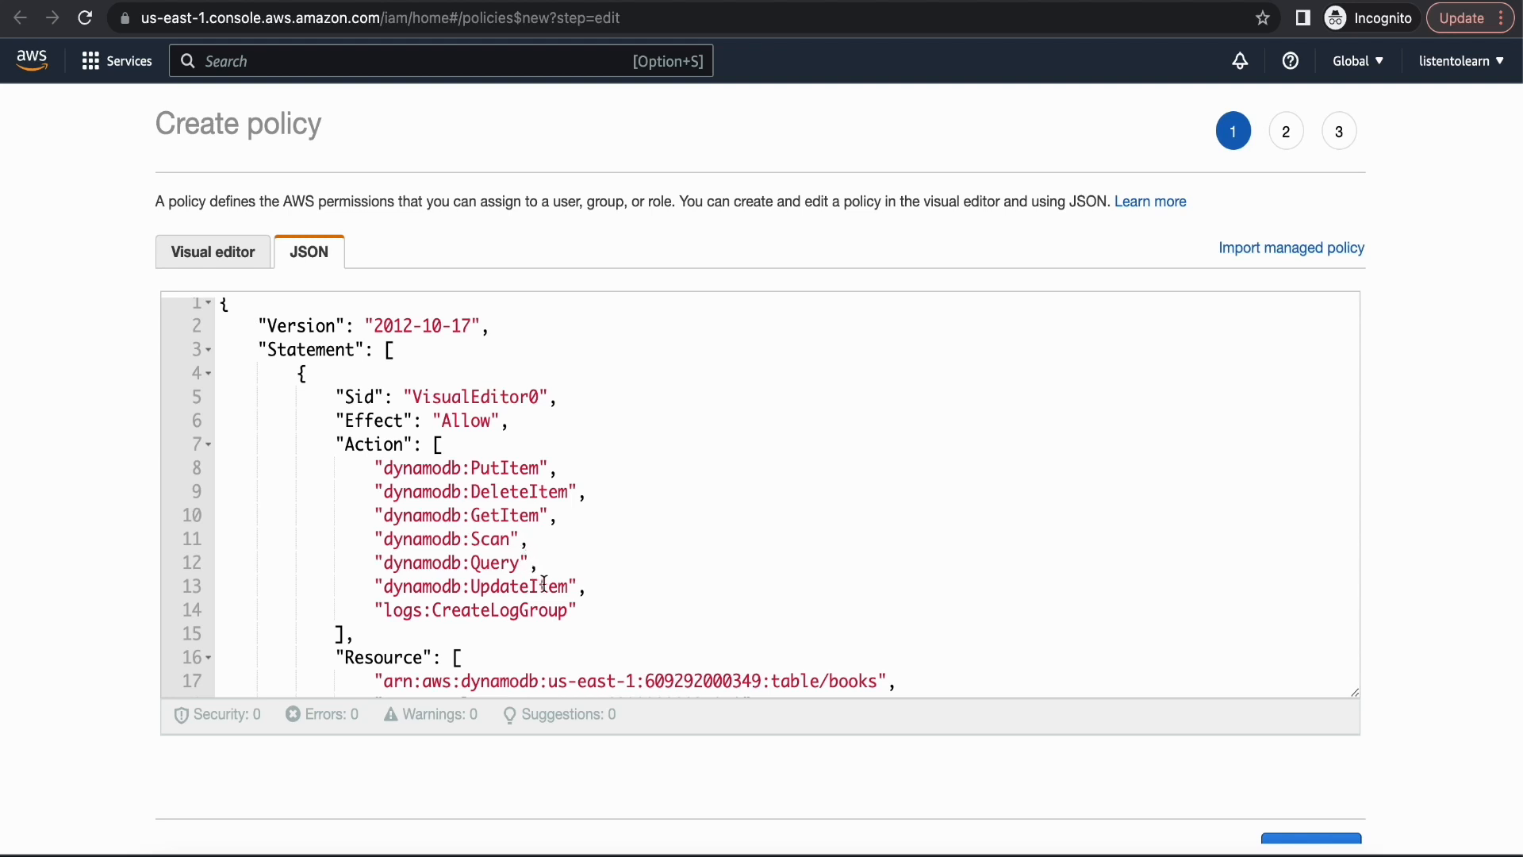
scroll(810, 588, "down", 6)
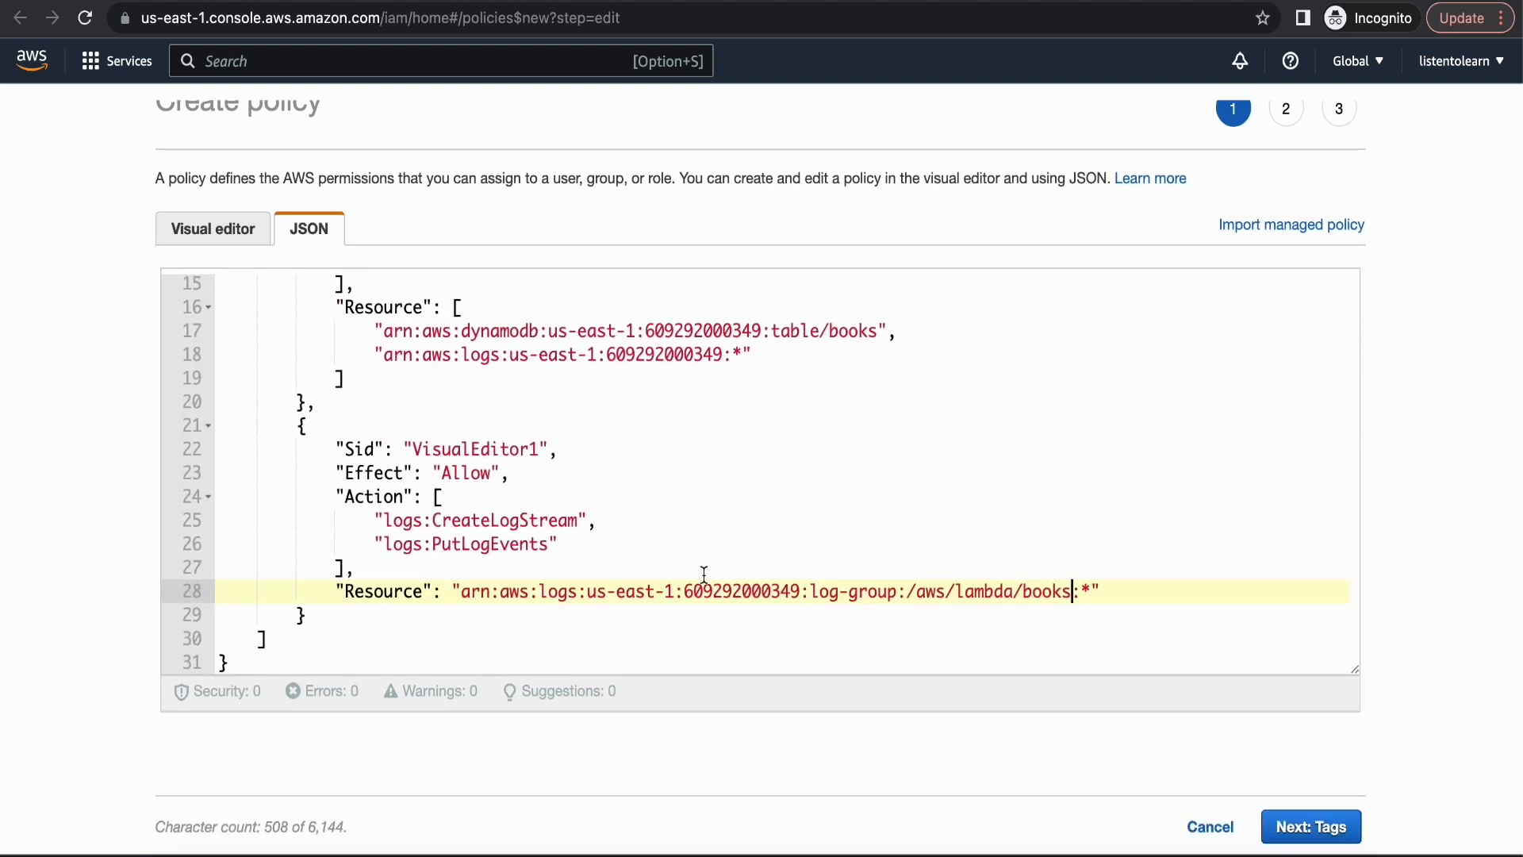
- Skip the tags, name the policy lambdapolicy and create it
left_click(1341, 820)
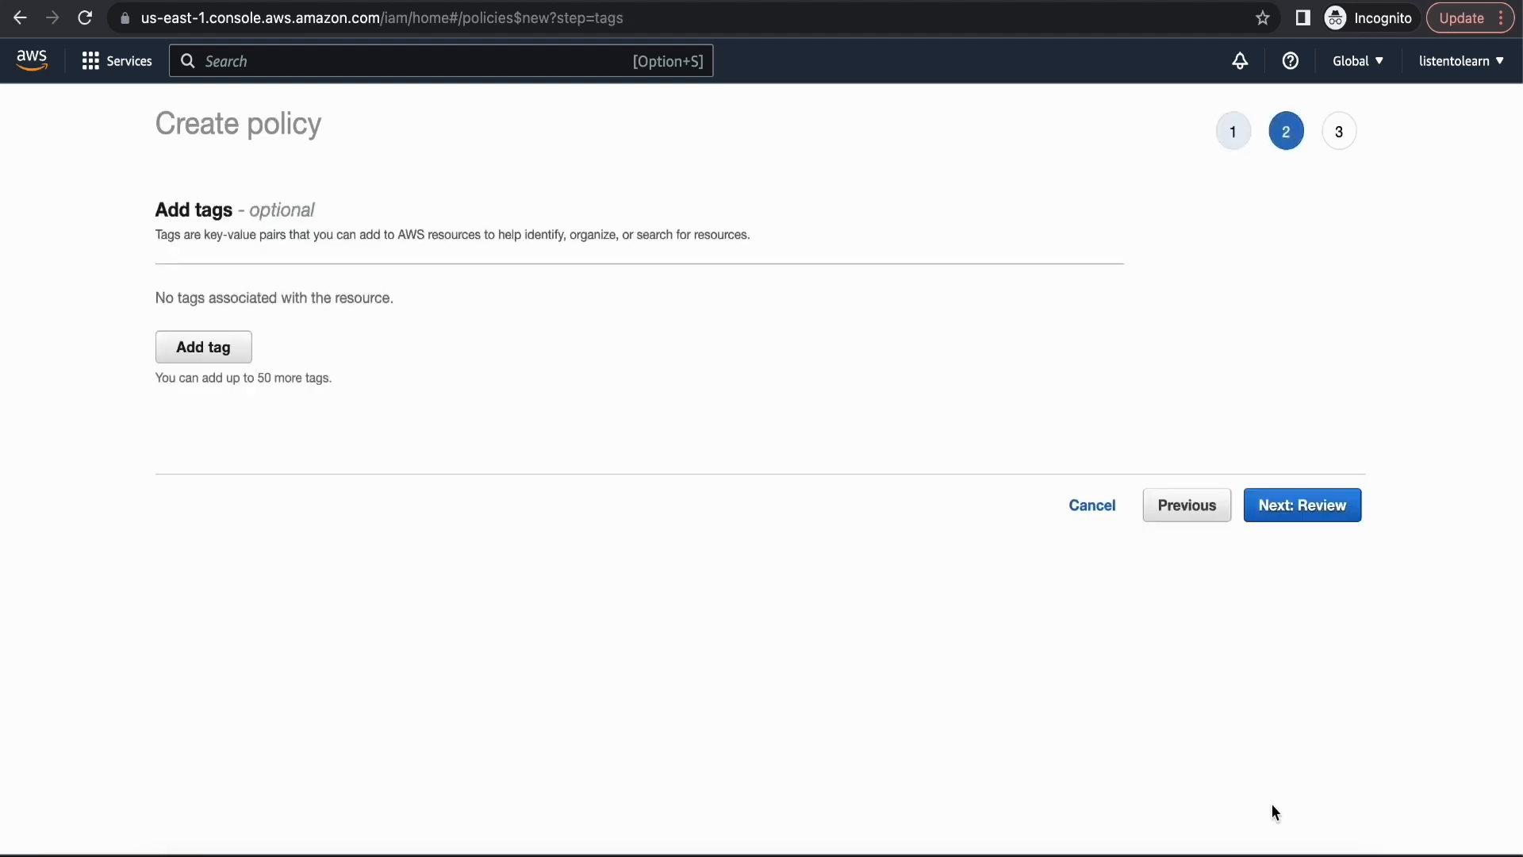
left_click(1286, 509)
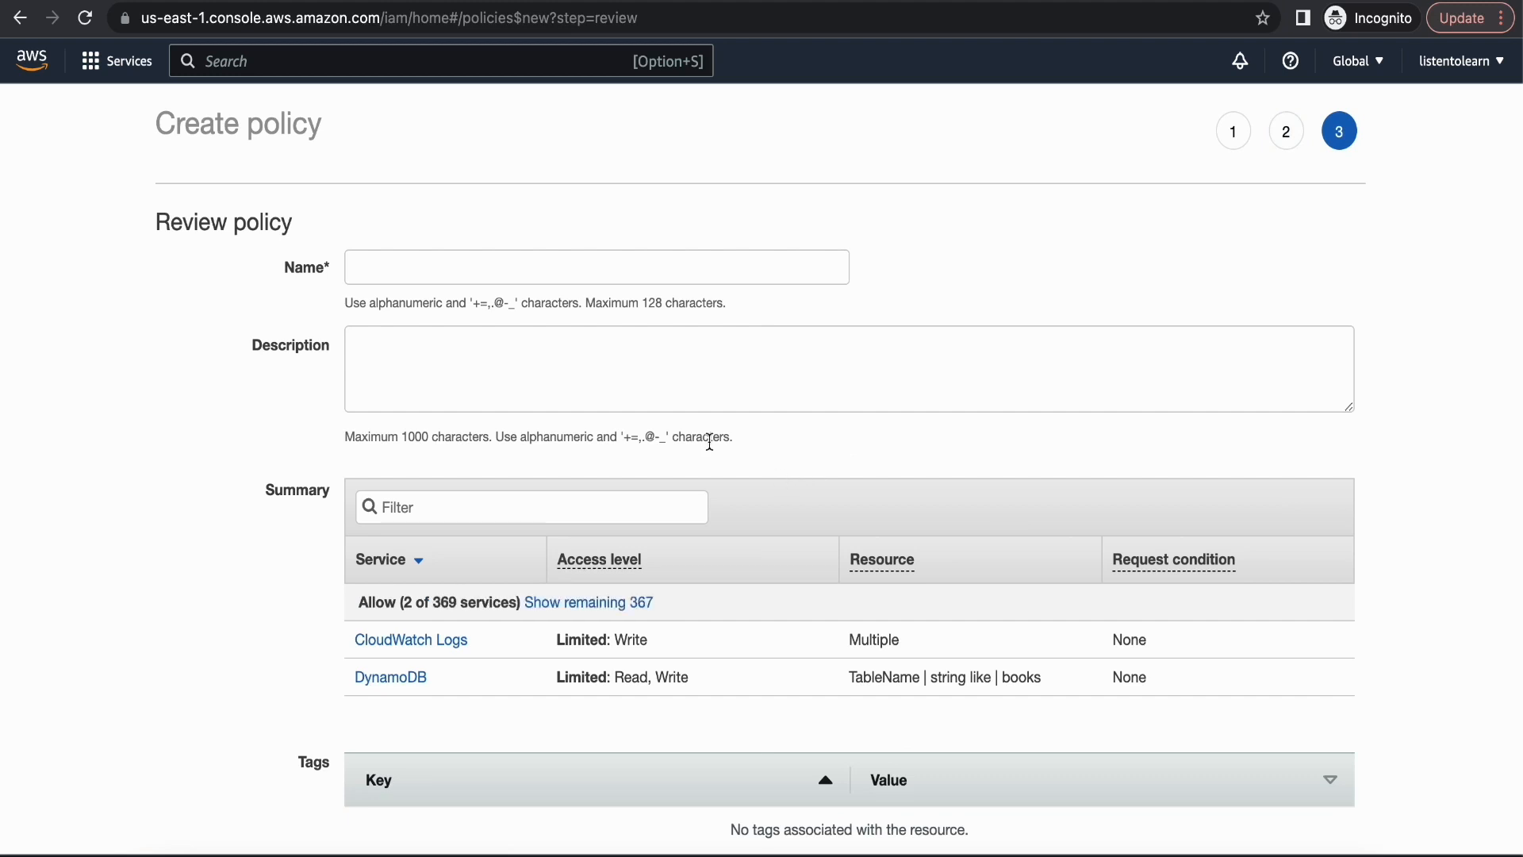
left_click(470, 281)
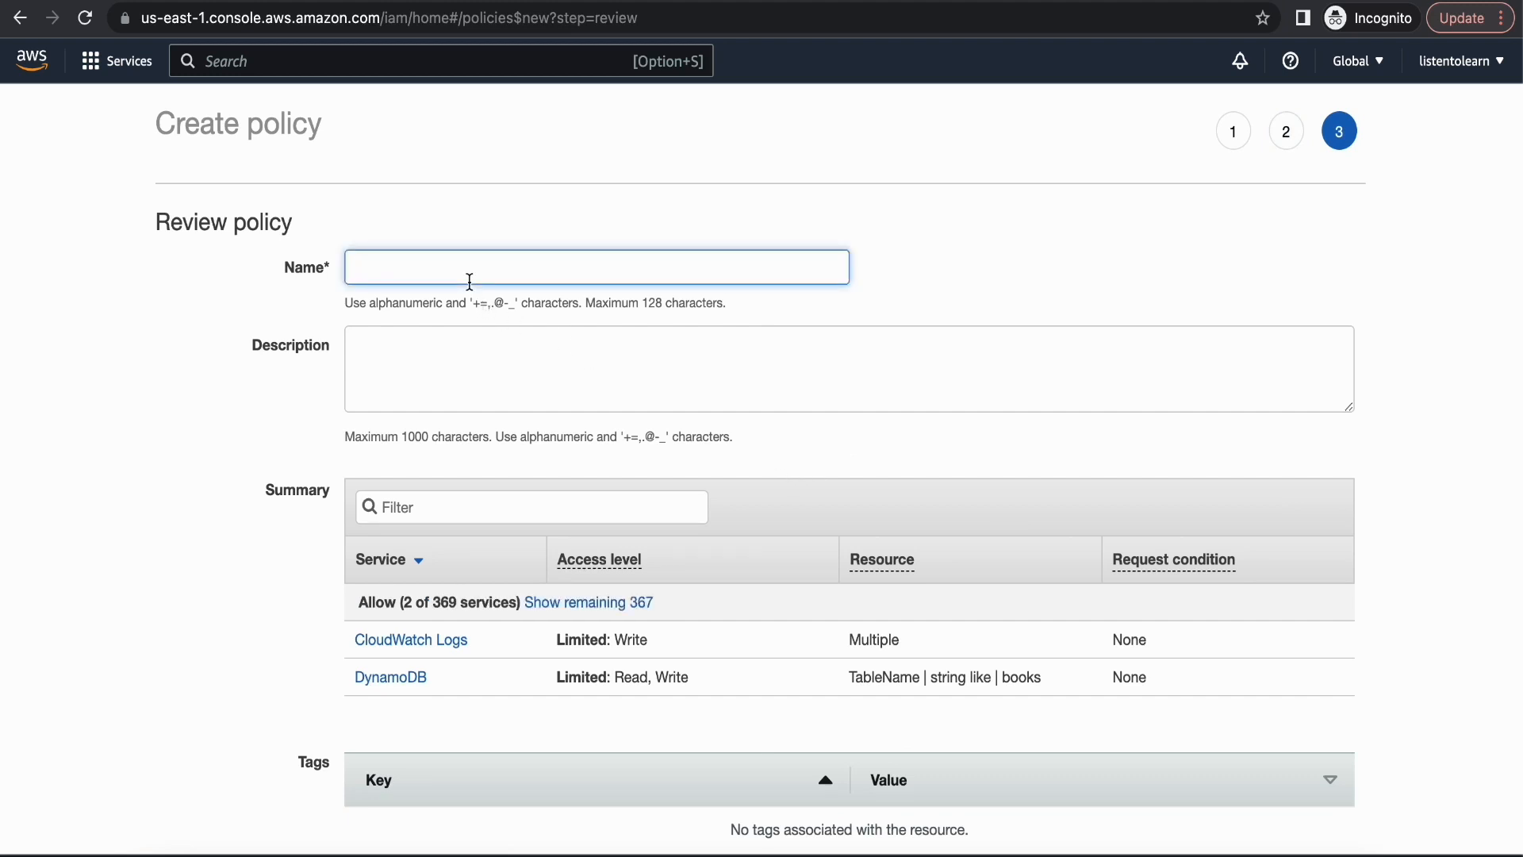
type("lambdapolicy")
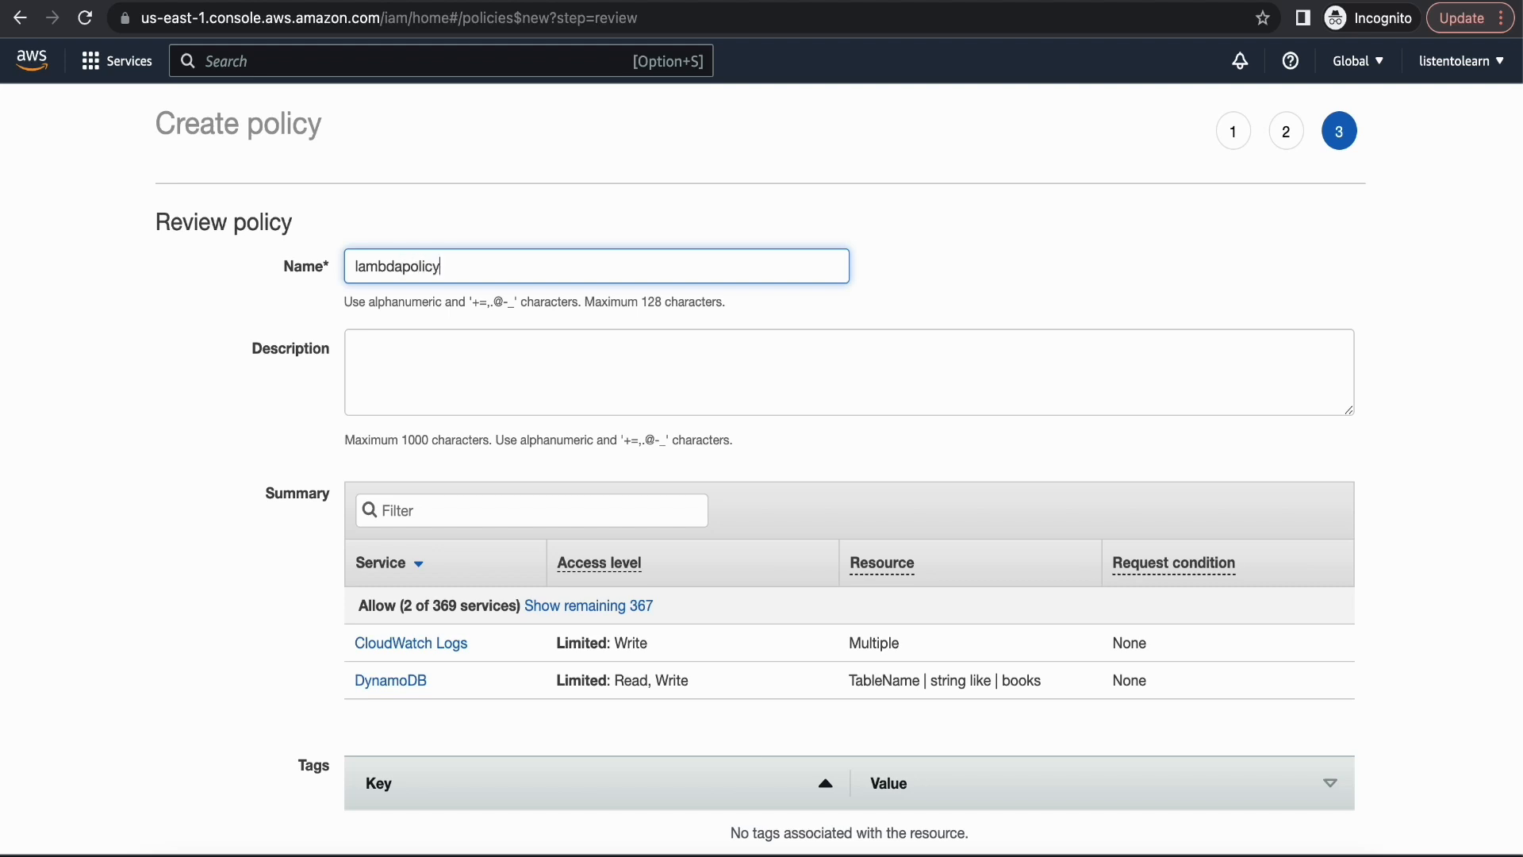
scroll(647, 332, "down", 3)
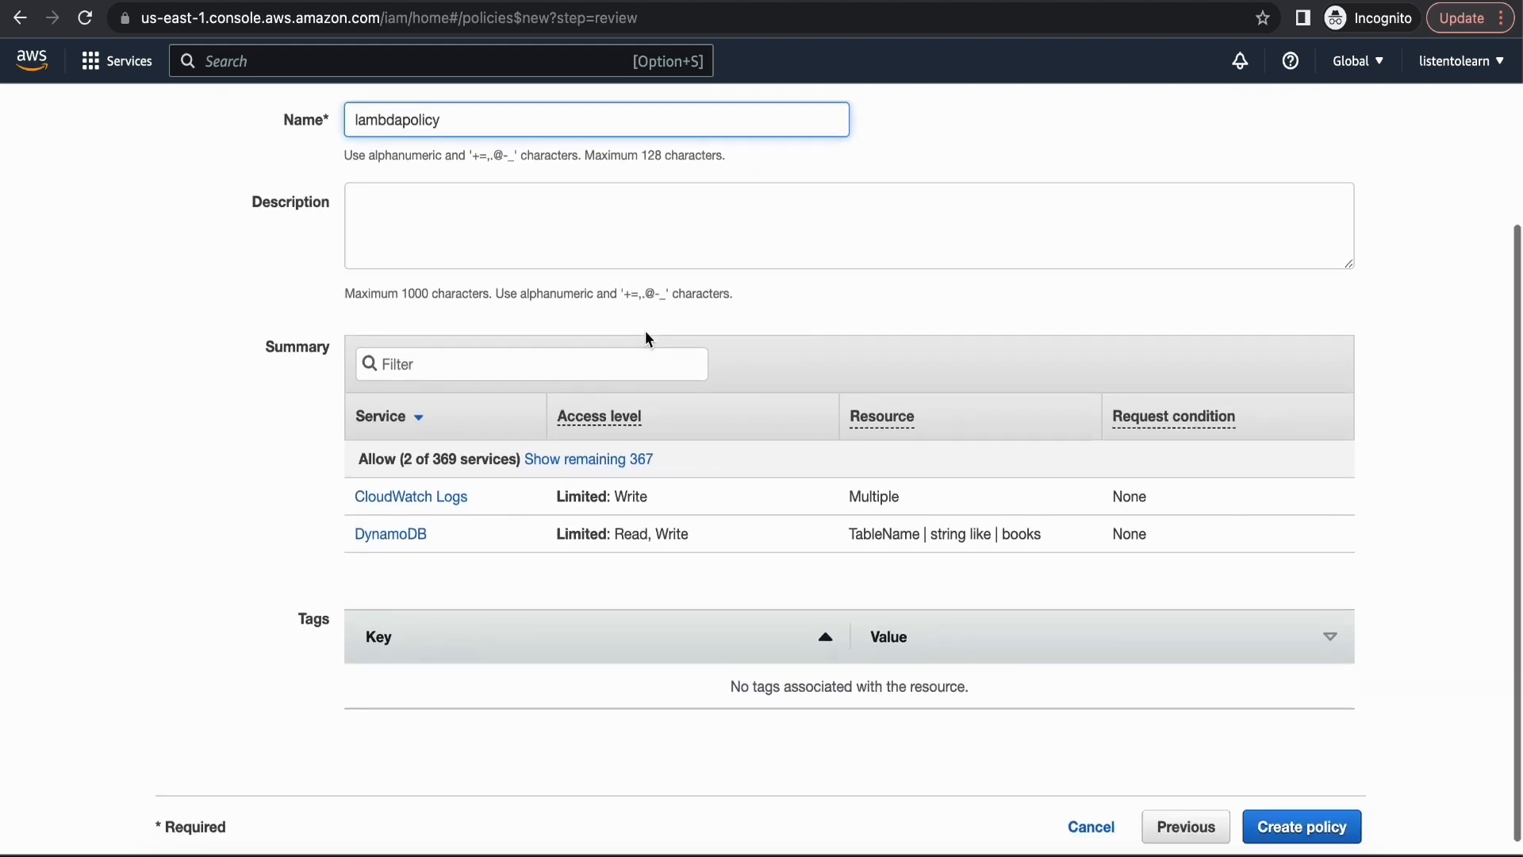
left_click(1282, 826)
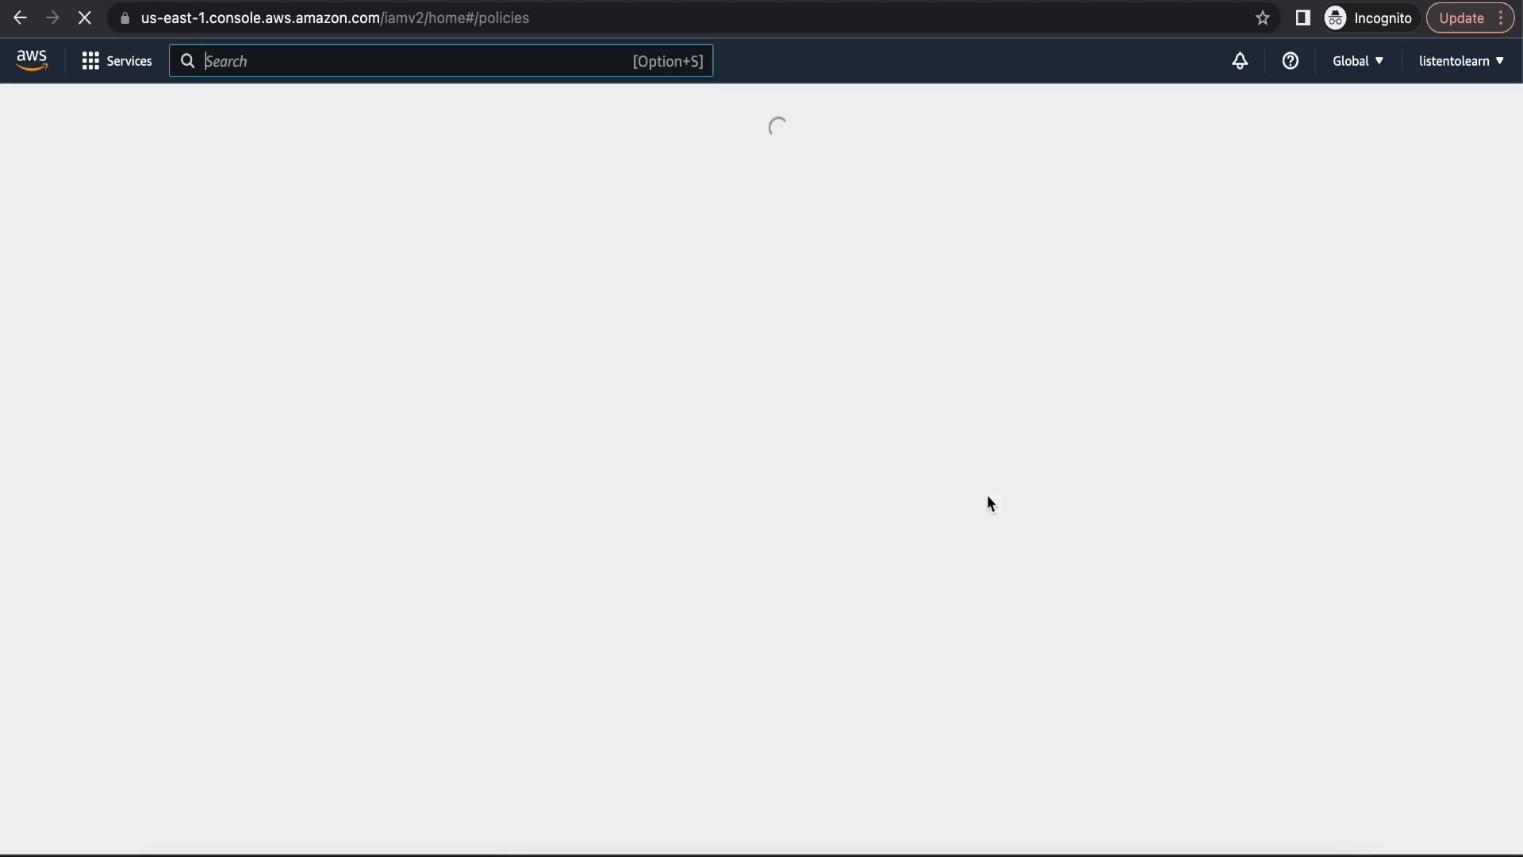
- Return to the role being created, refresh its policy list, attach lambdapolicy and continue to the review
left_click(933, 2)
left_click(1229, 225)
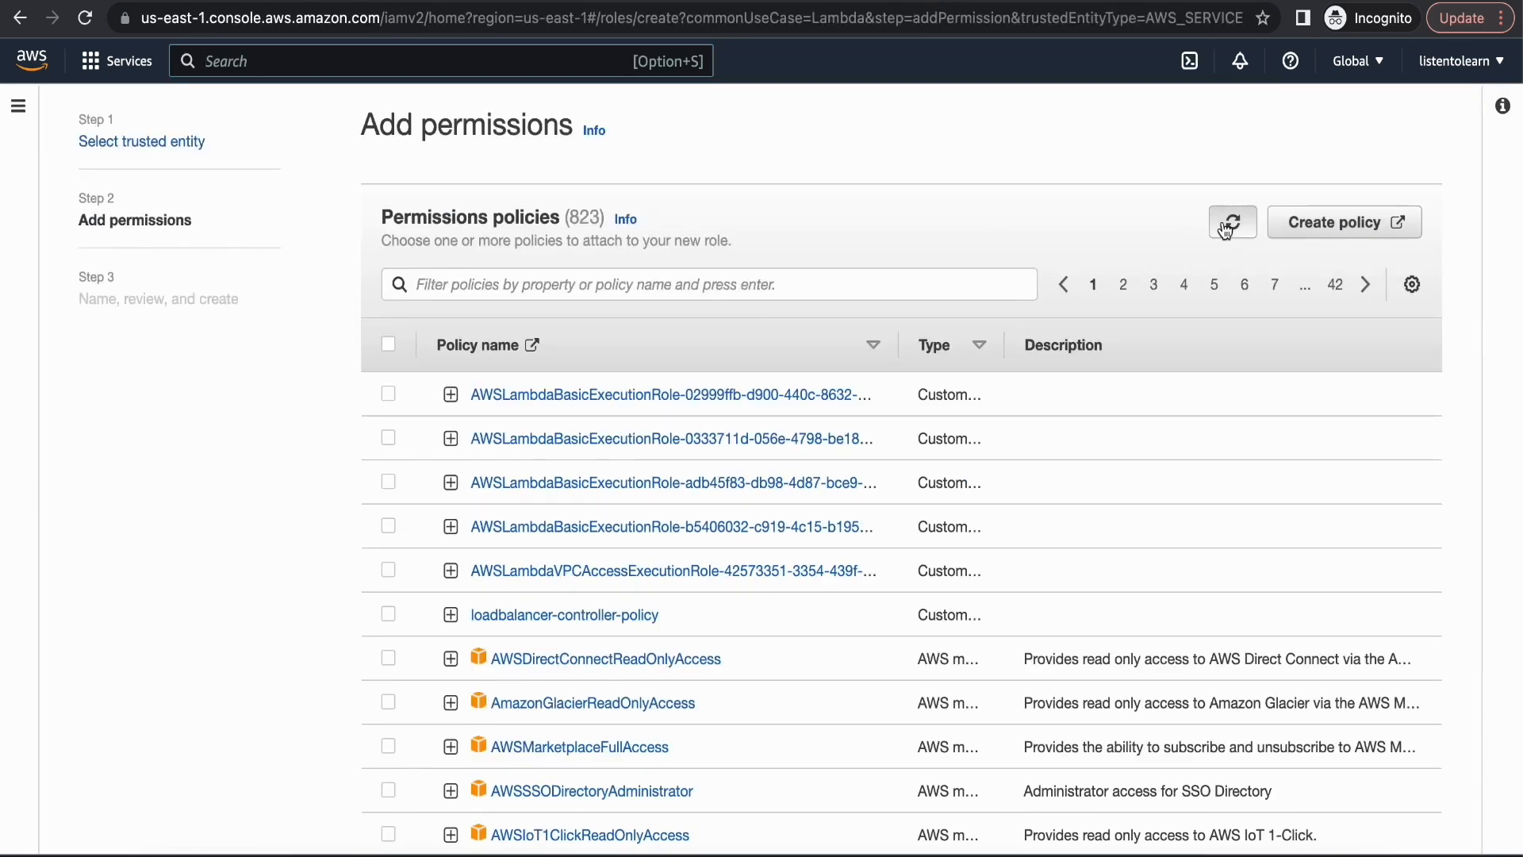
left_click(611, 420)
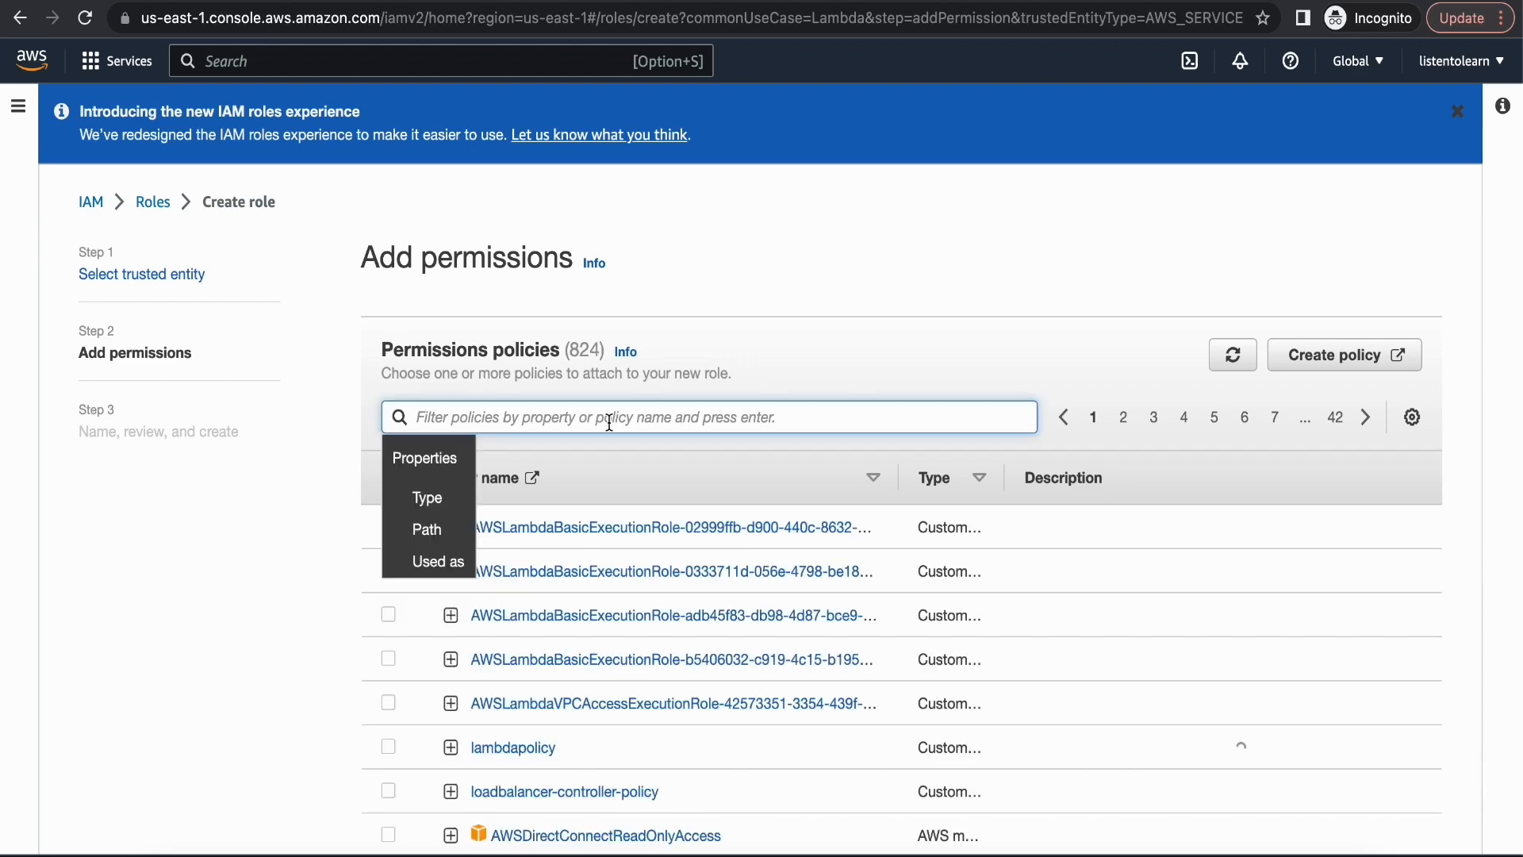
left_click(388, 748)
scroll(716, 759, "down", 10)
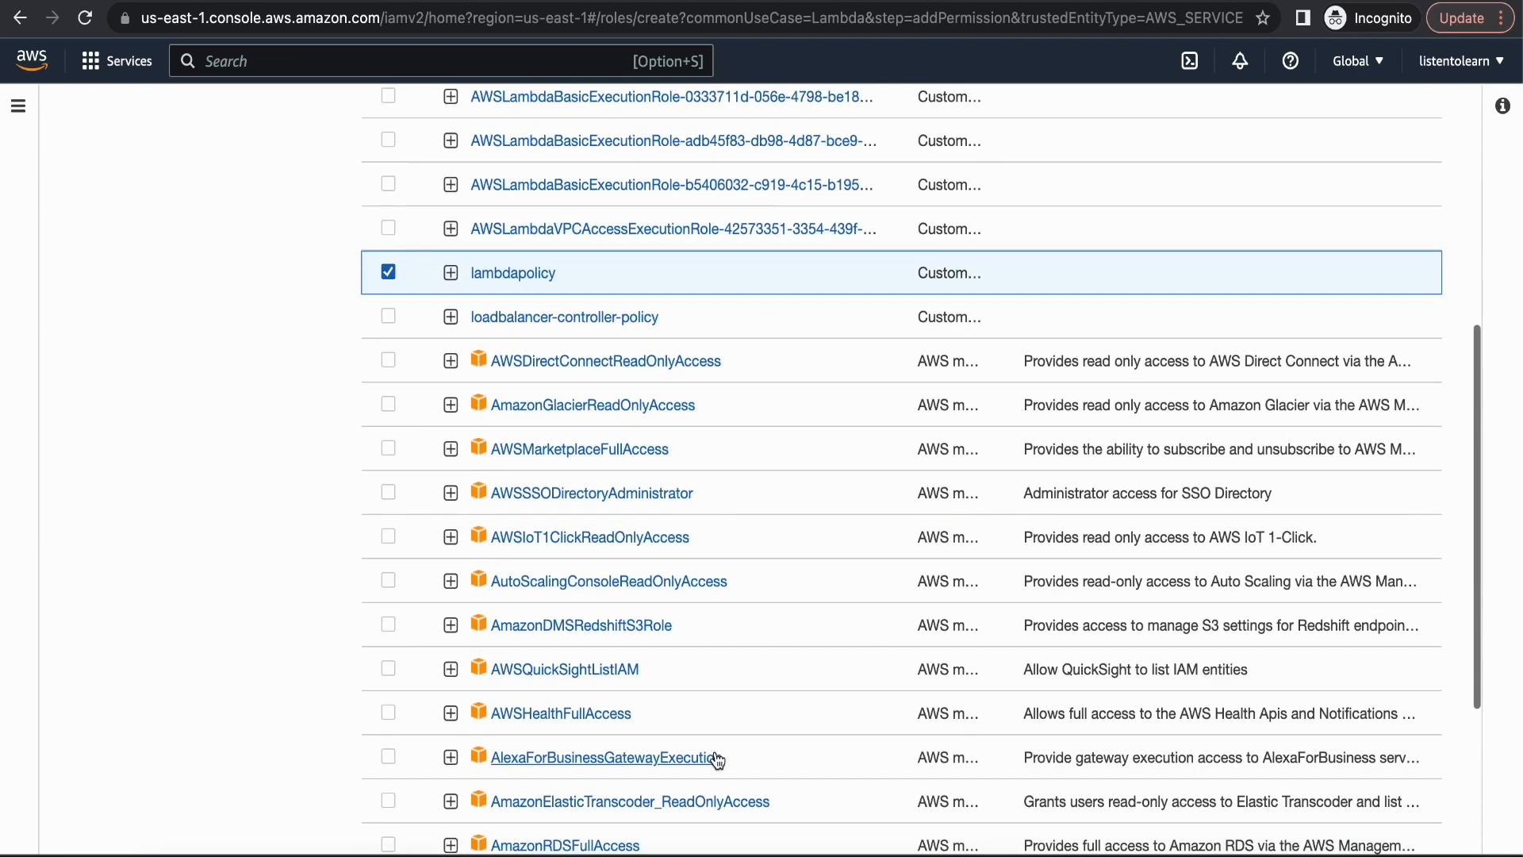
left_click(1402, 816)
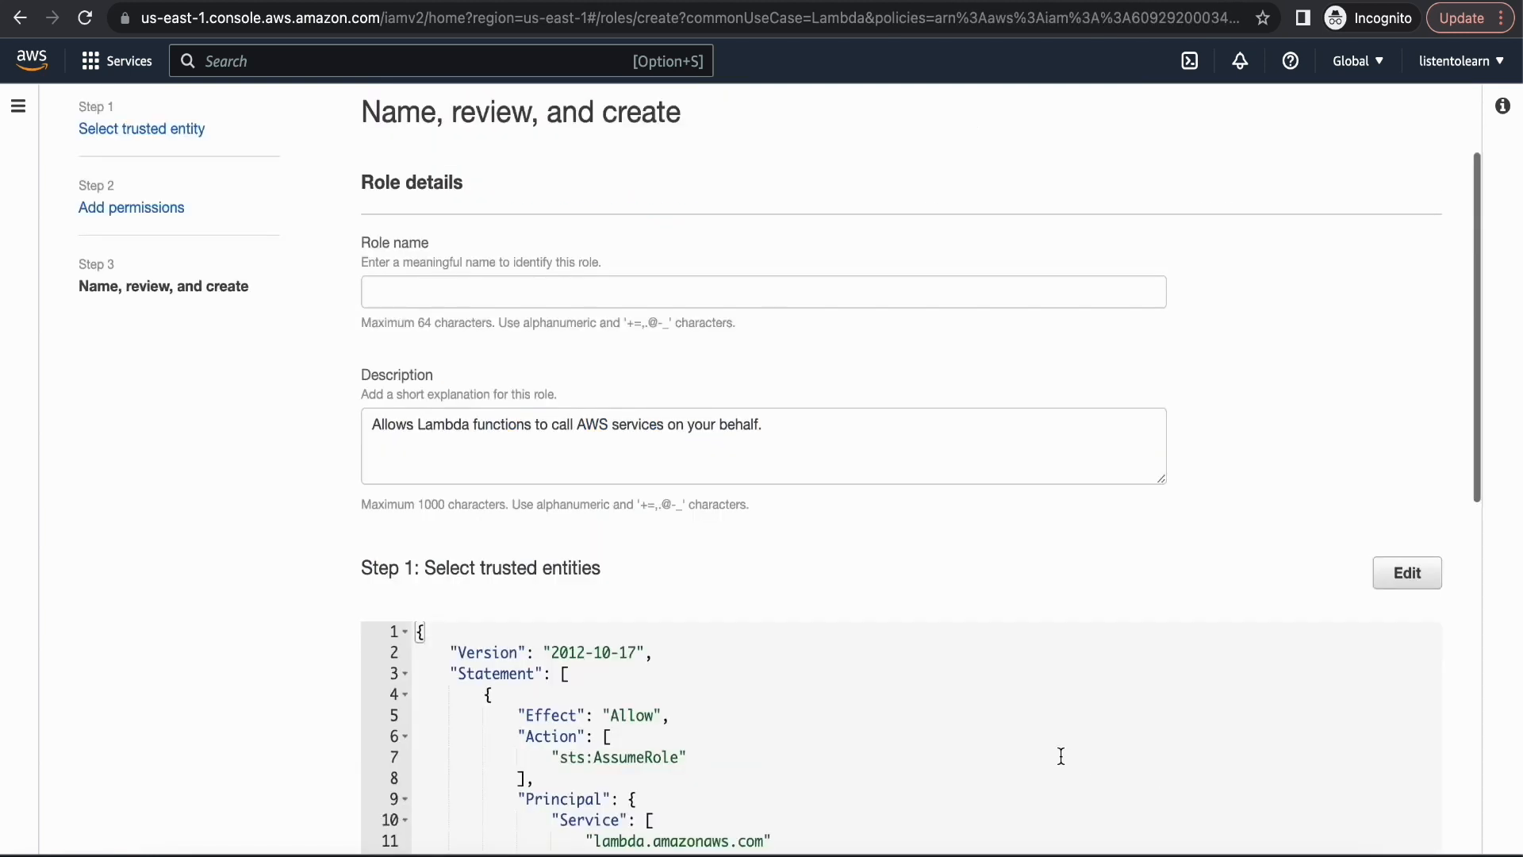
- Name the role lambda-role, keep its default description and no tags, and create it
left_click(545, 286)
type("lambda-role")
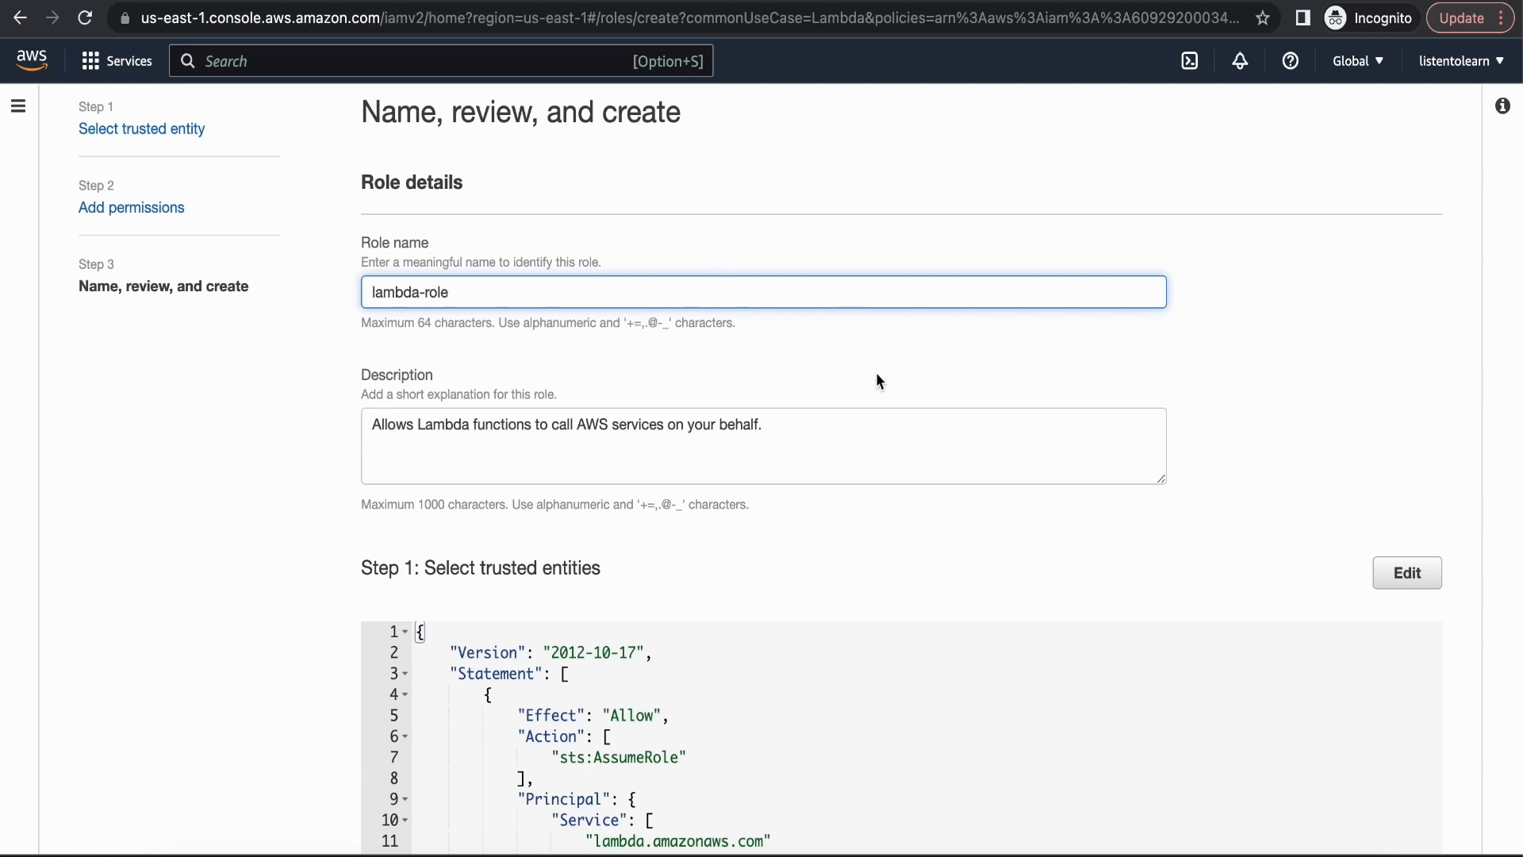
scroll(878, 375, "down", 6)
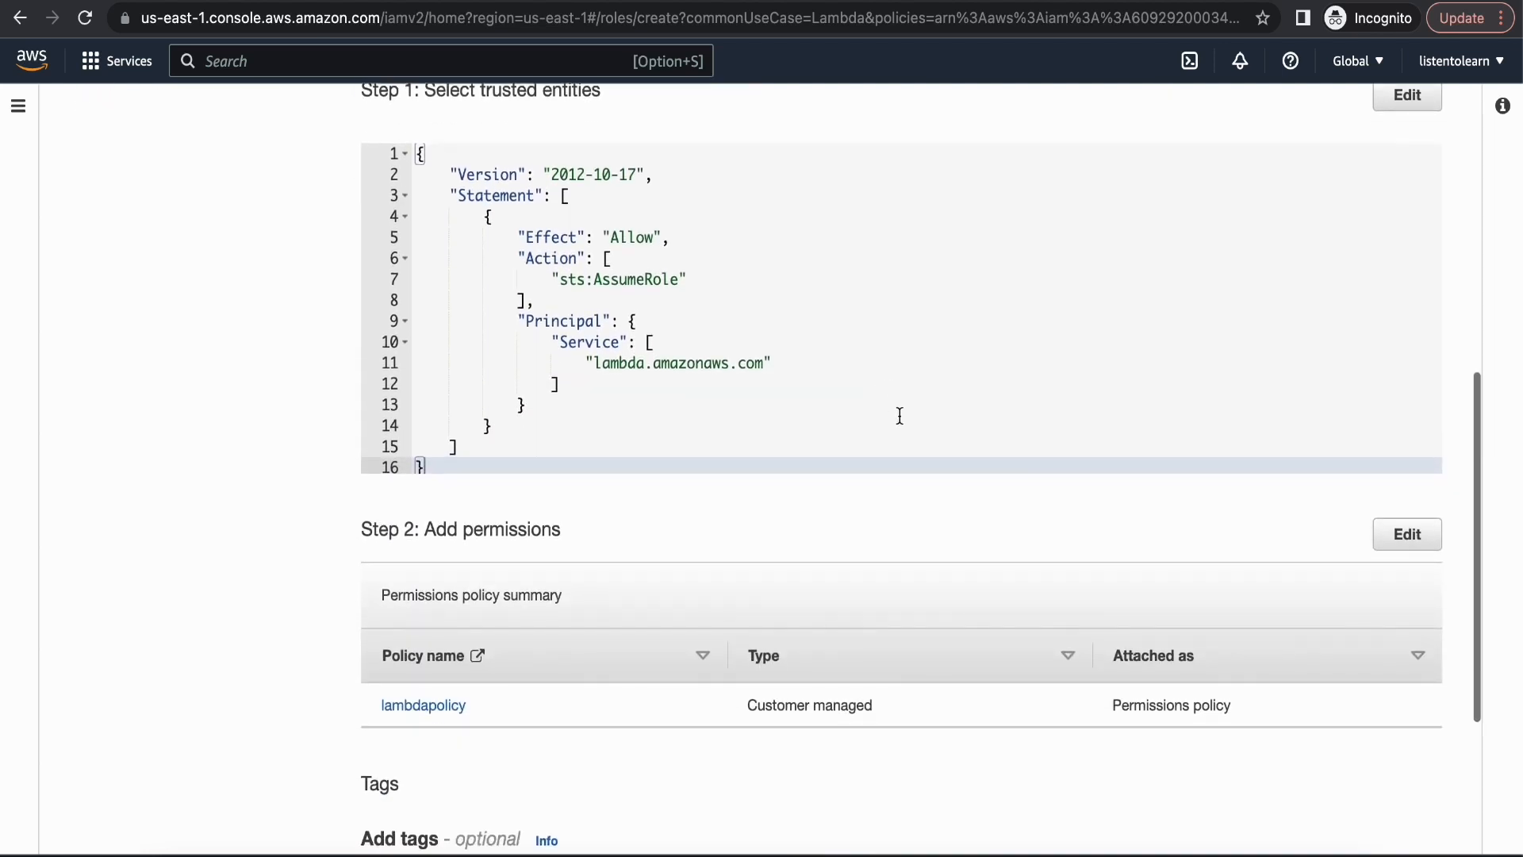
scroll(960, 516, "down", 4)
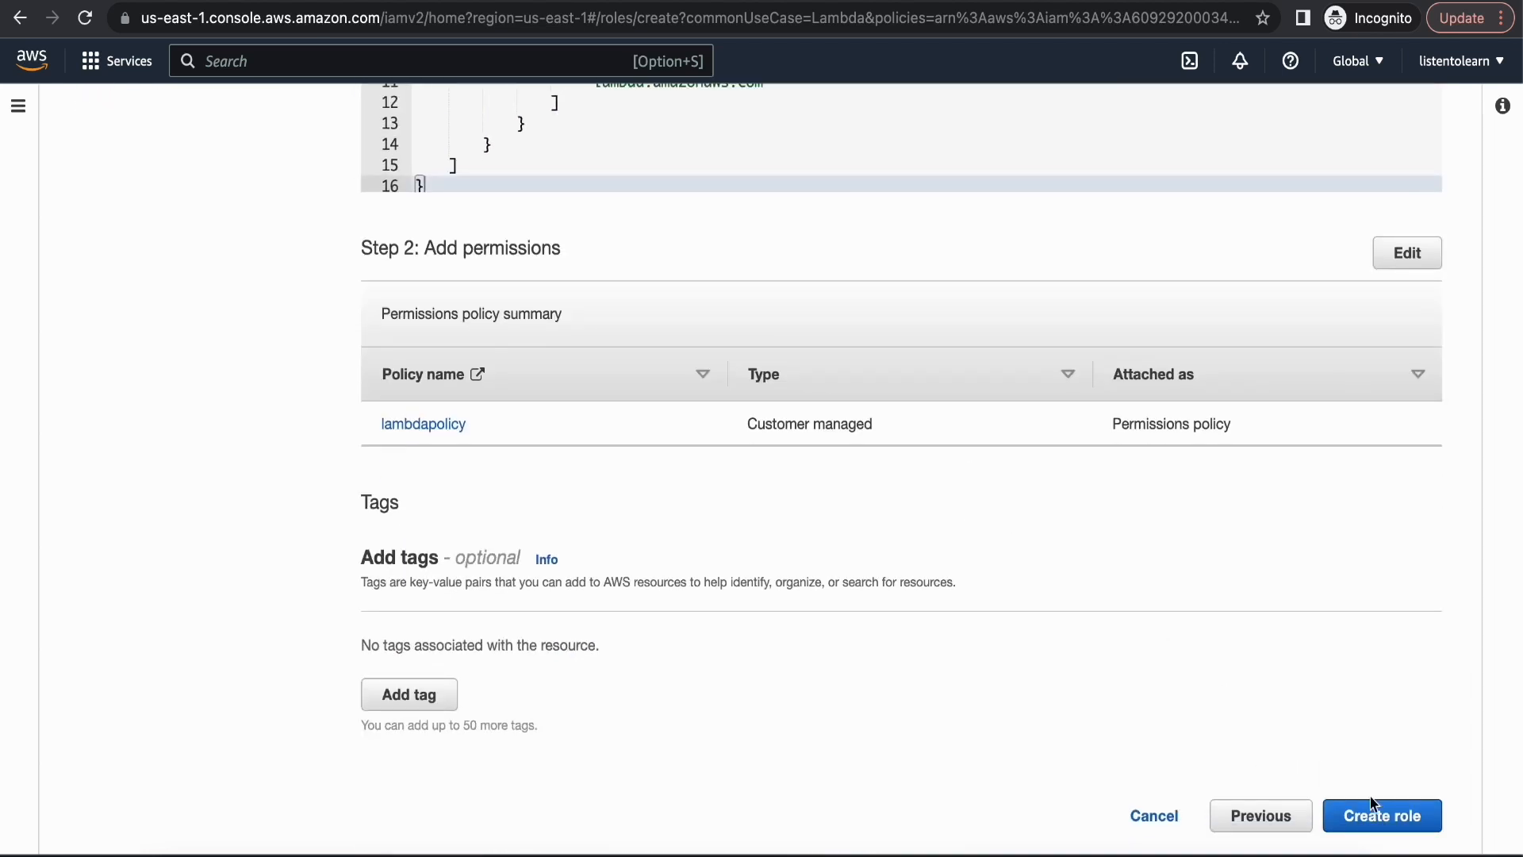
left_click(1374, 809)
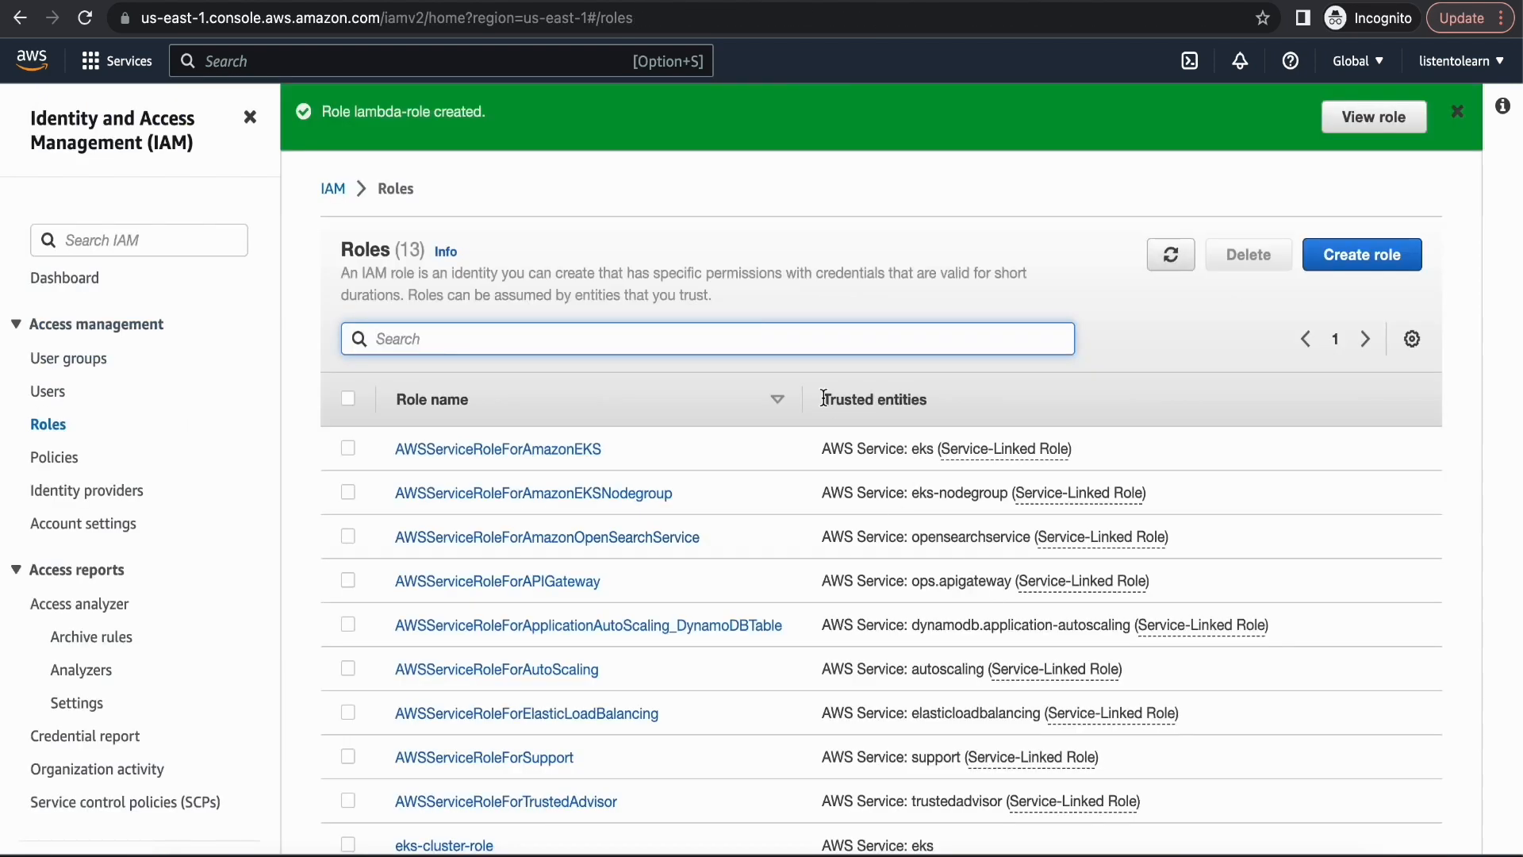
- Search the console for lambda and open the Lambda service's function list
left_click(481, 68)
type("lambda")
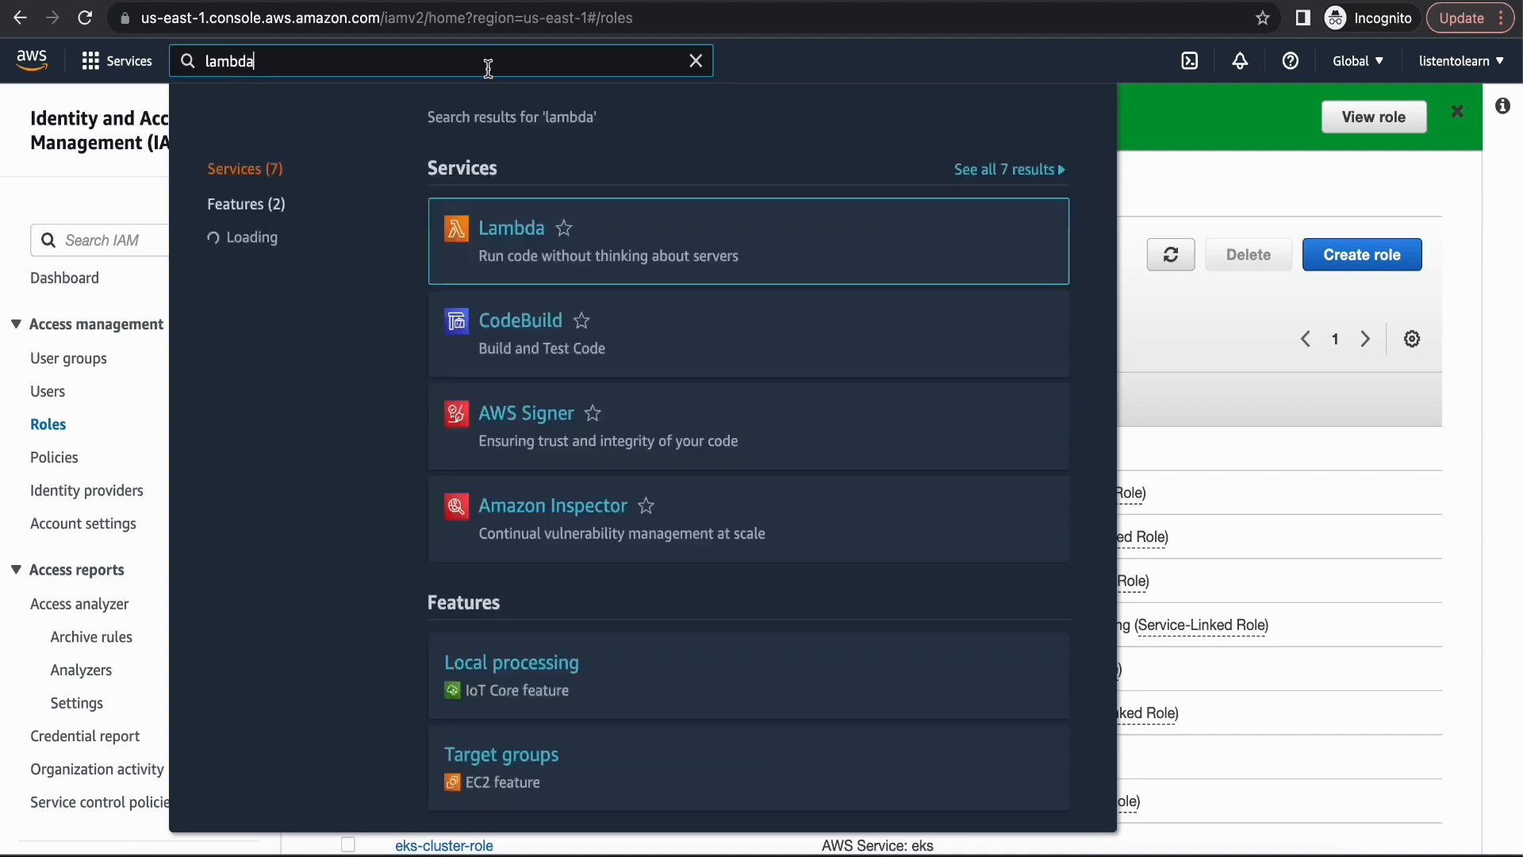
left_click(508, 230)
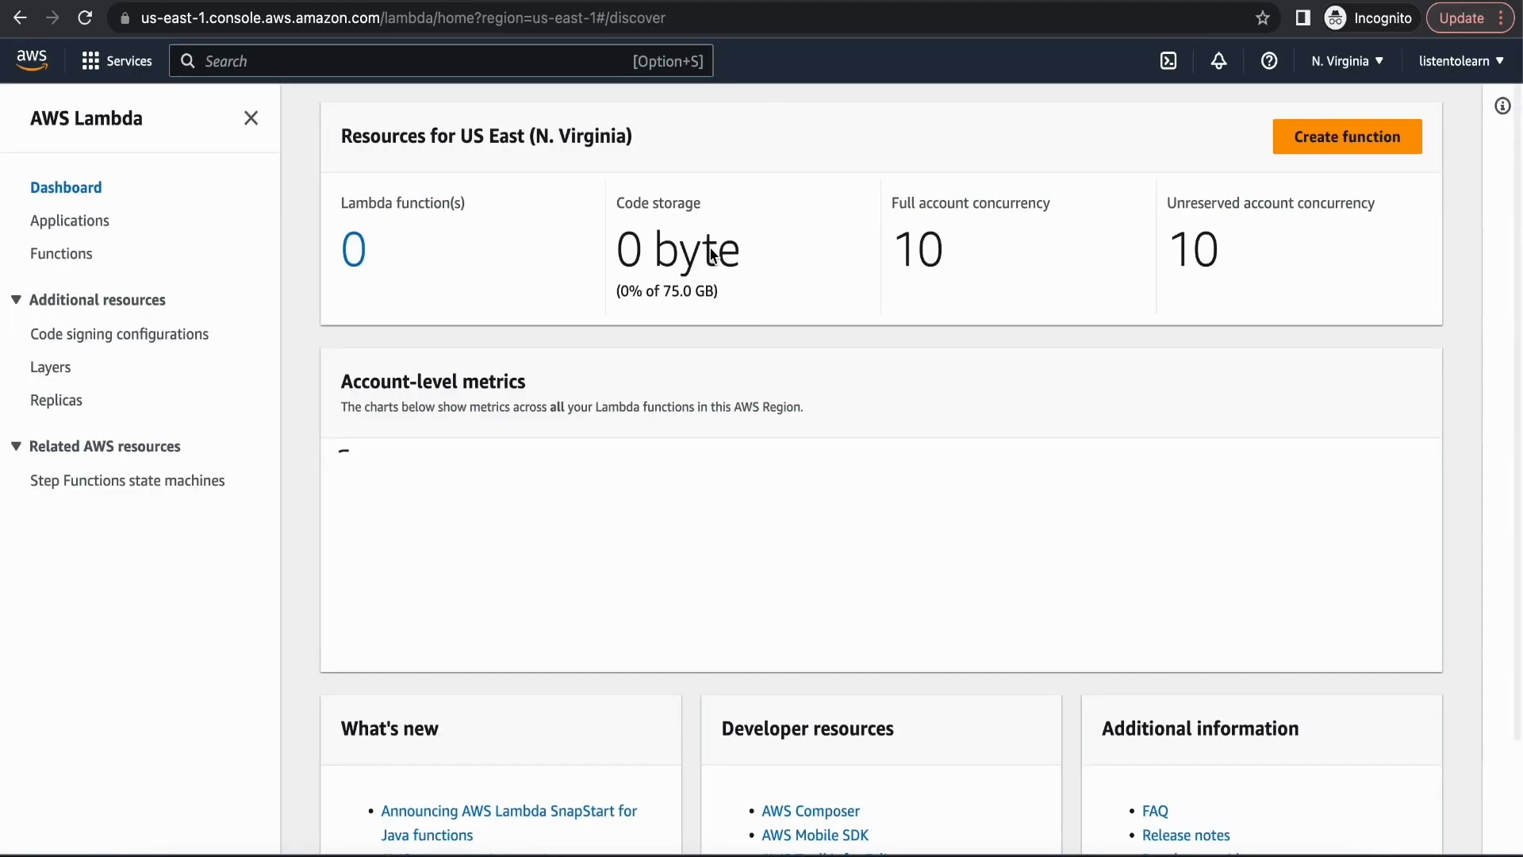
left_click(61, 253)
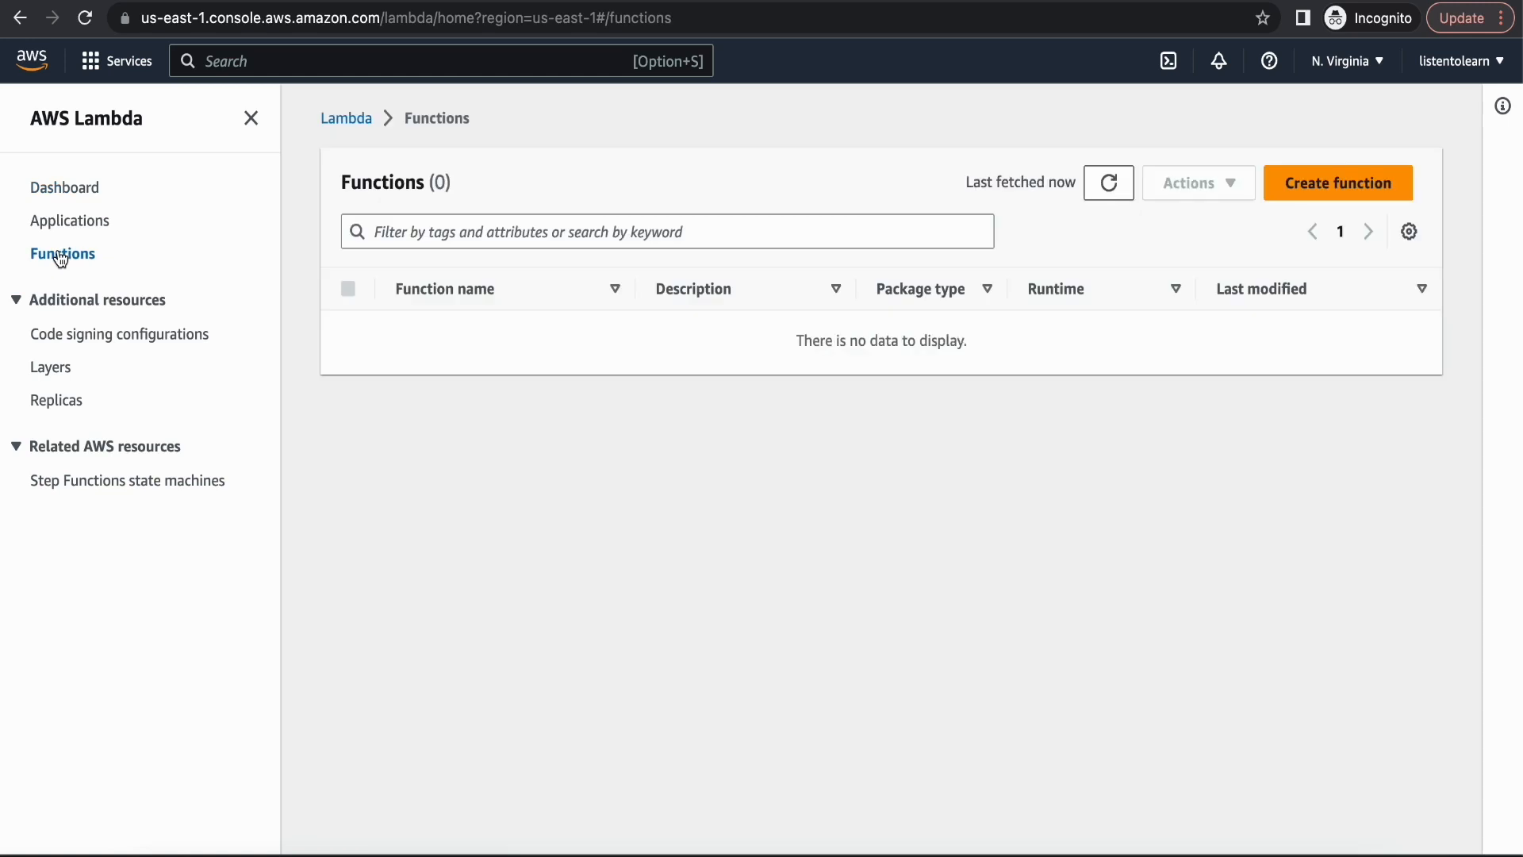
- Start a new function authored from scratch, named books-api, with the Python 3.8 runtime
left_click(1294, 187)
left_click(398, 488)
type("books-api")
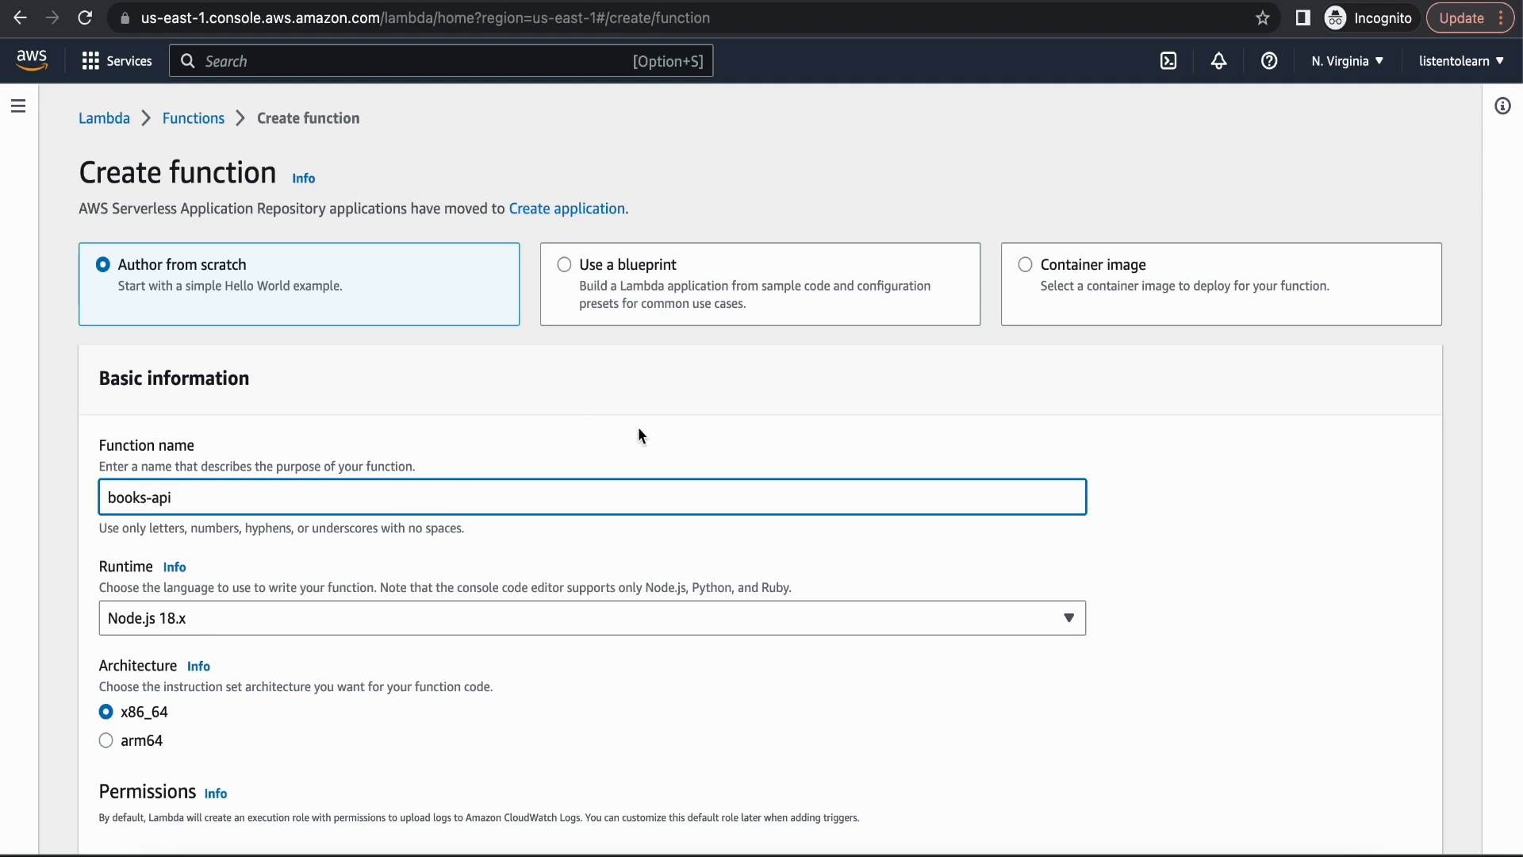
scroll(639, 428, "down", 3)
left_click(569, 492)
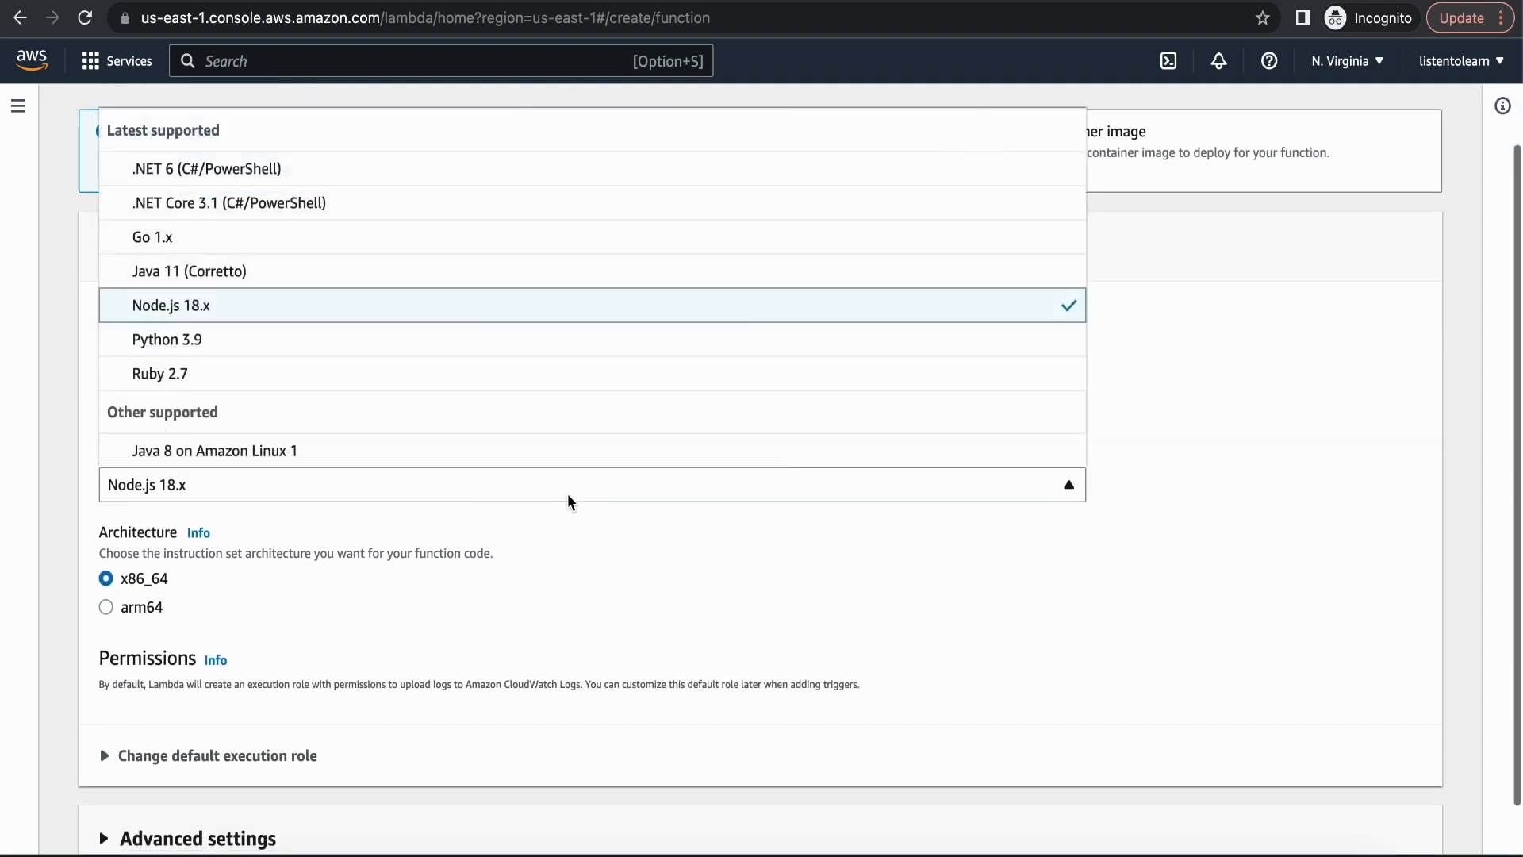
scroll(455, 418, "down", 5)
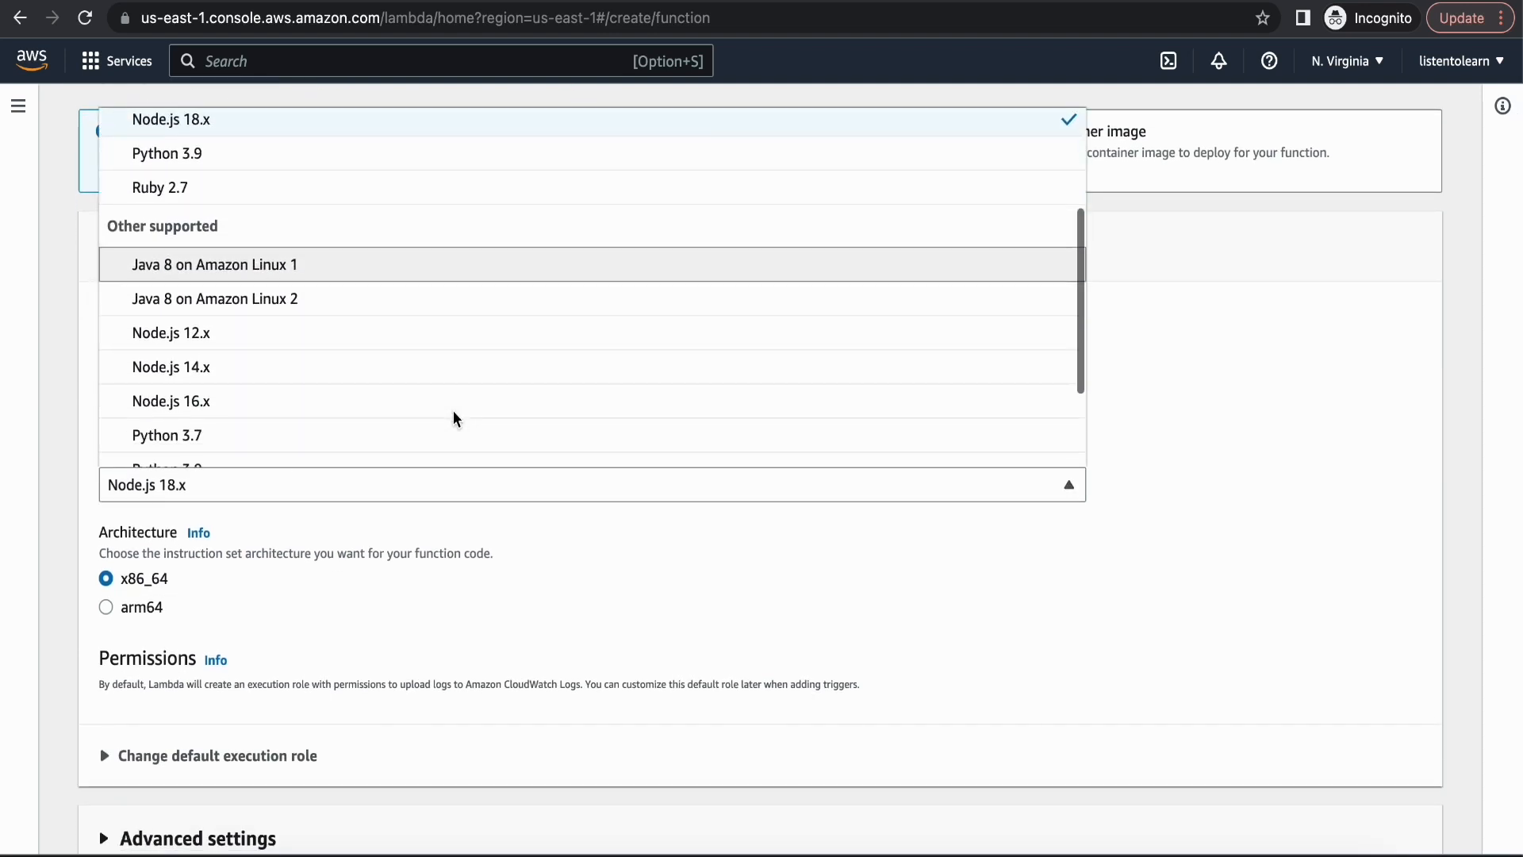
left_click(419, 420)
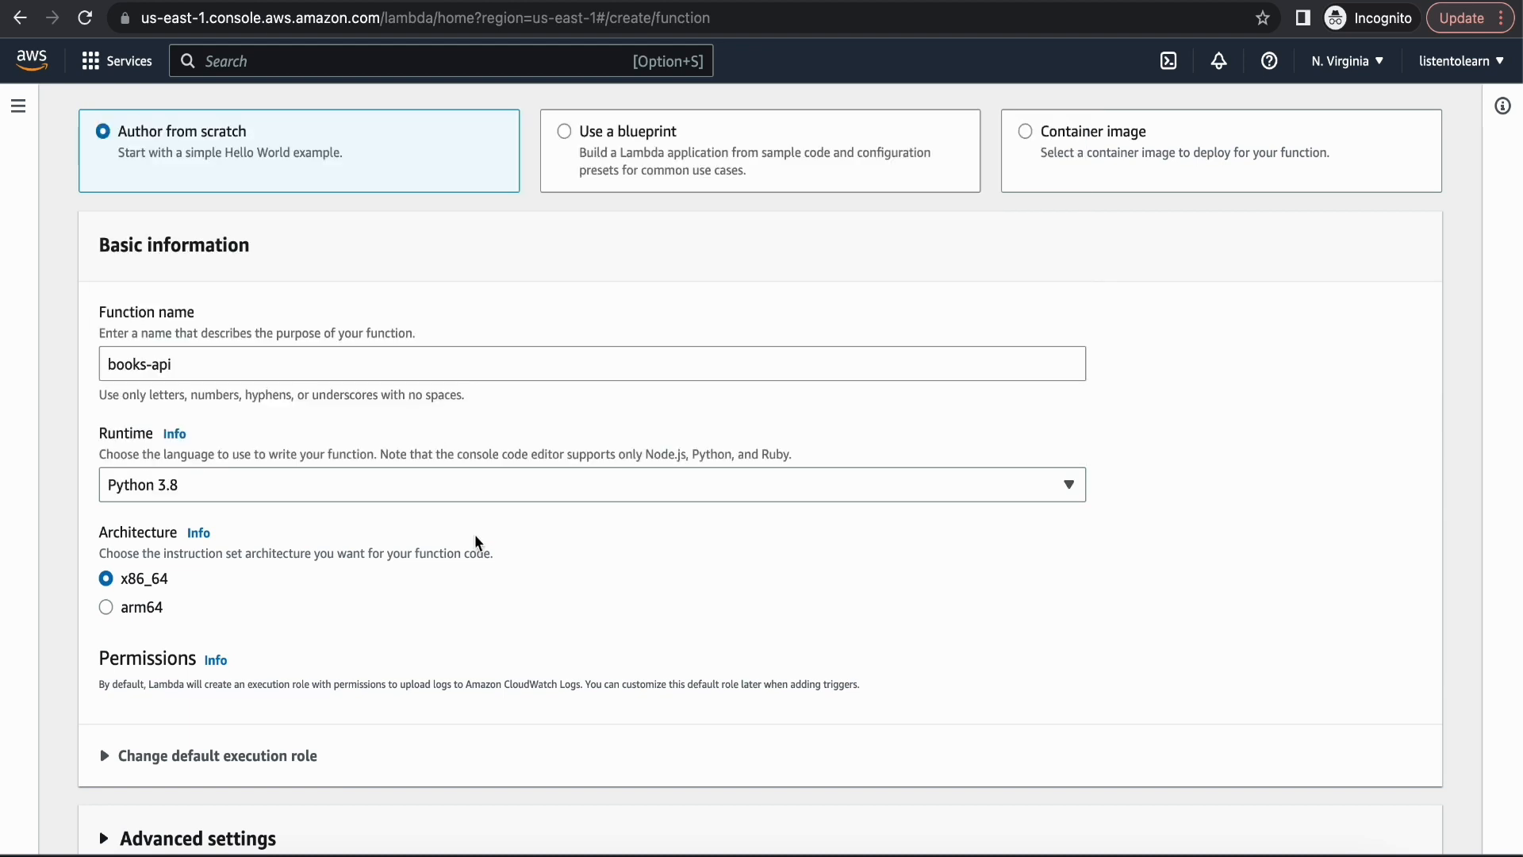
- Change the default execution role to the existing lambda-role and create the function
scroll(479, 543, "down", 2)
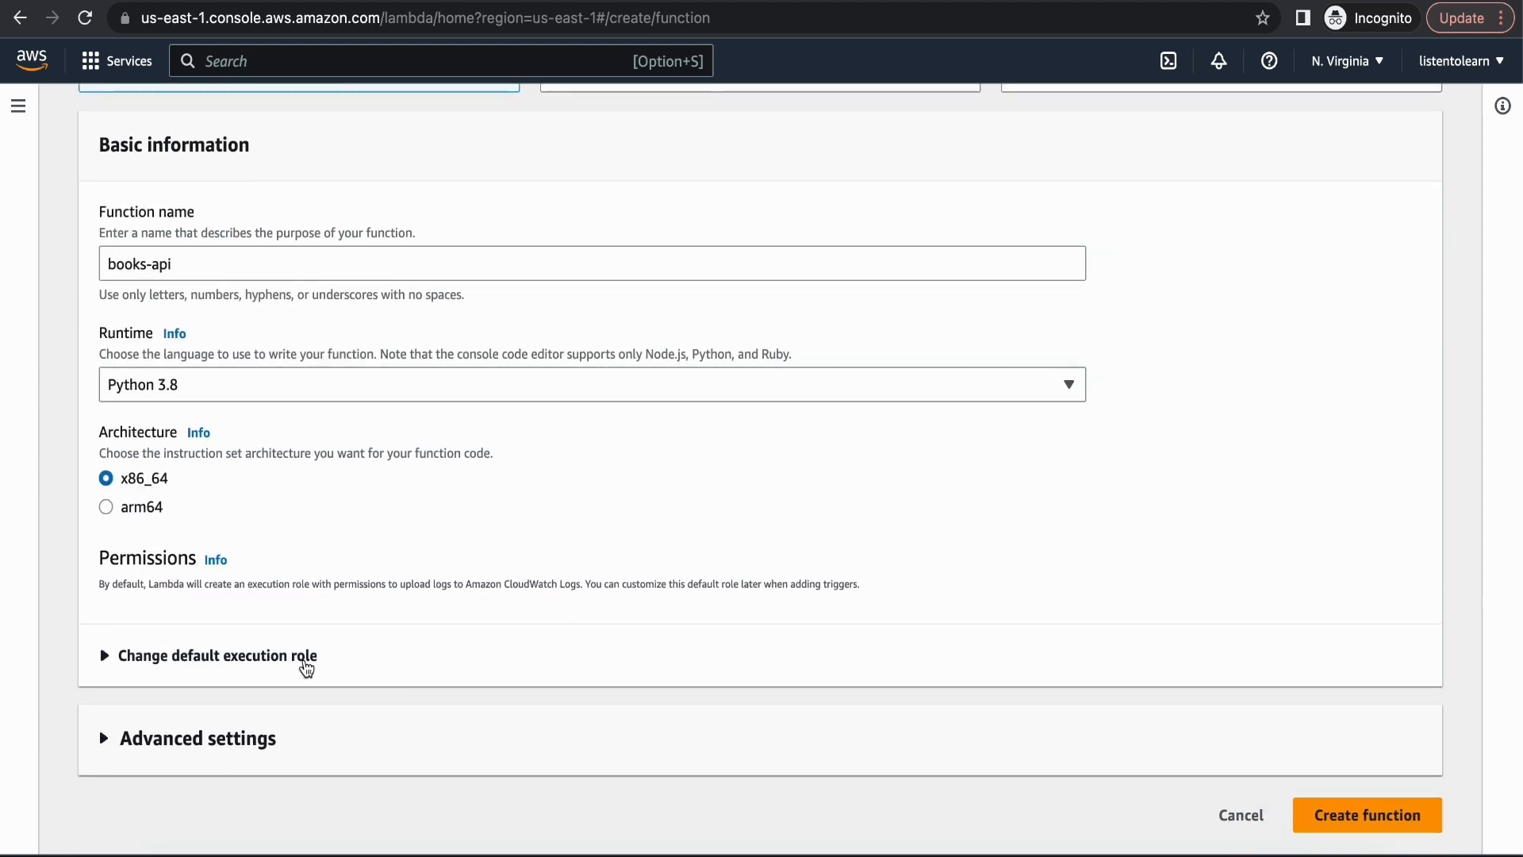
left_click(307, 669)
scroll(473, 627, "down", 3)
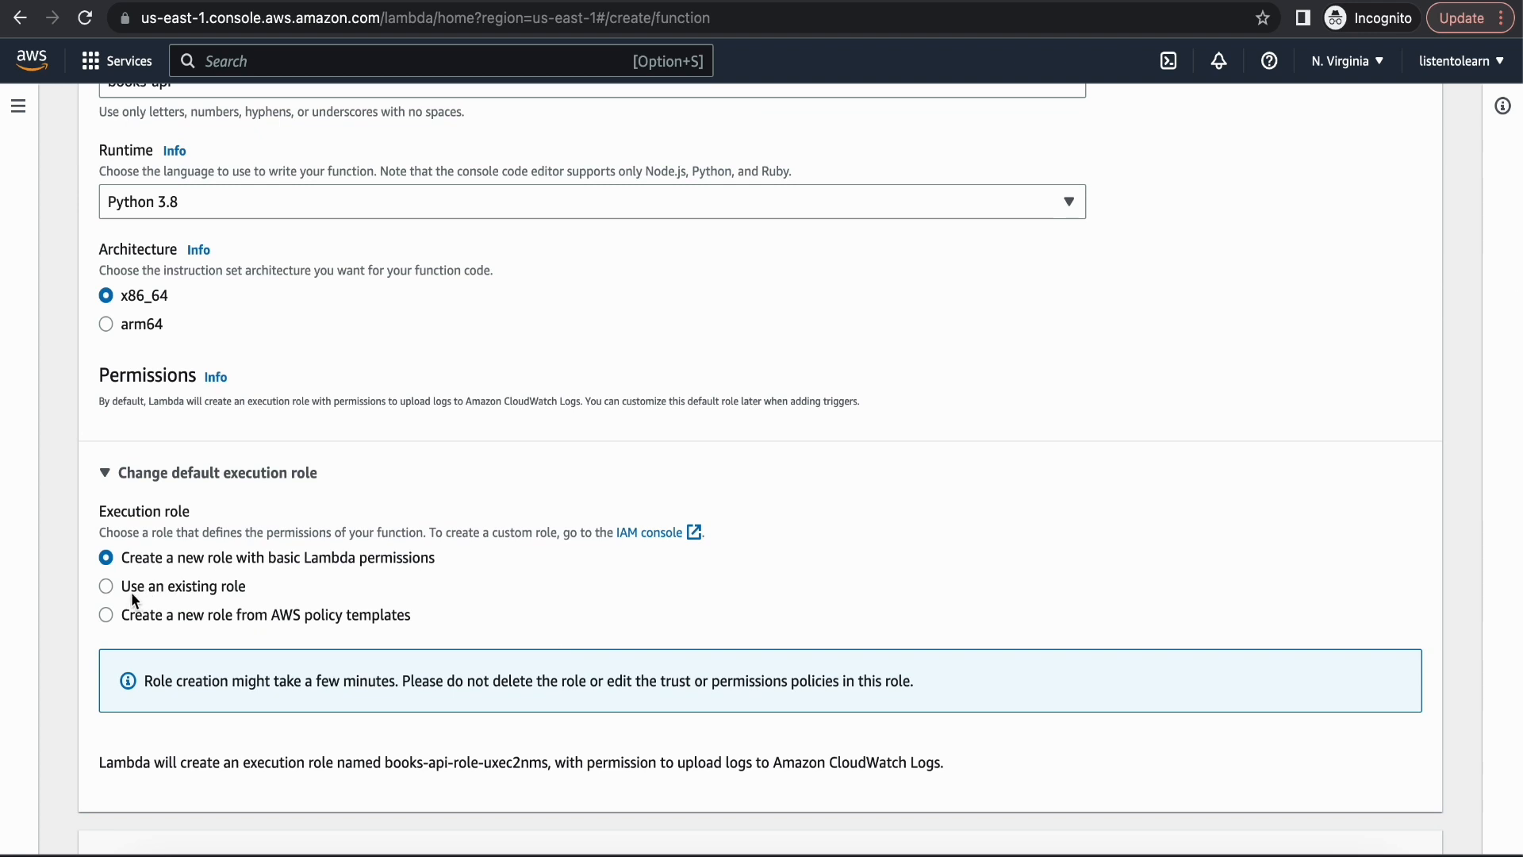
left_click(131, 593)
scroll(417, 619, "down", 1)
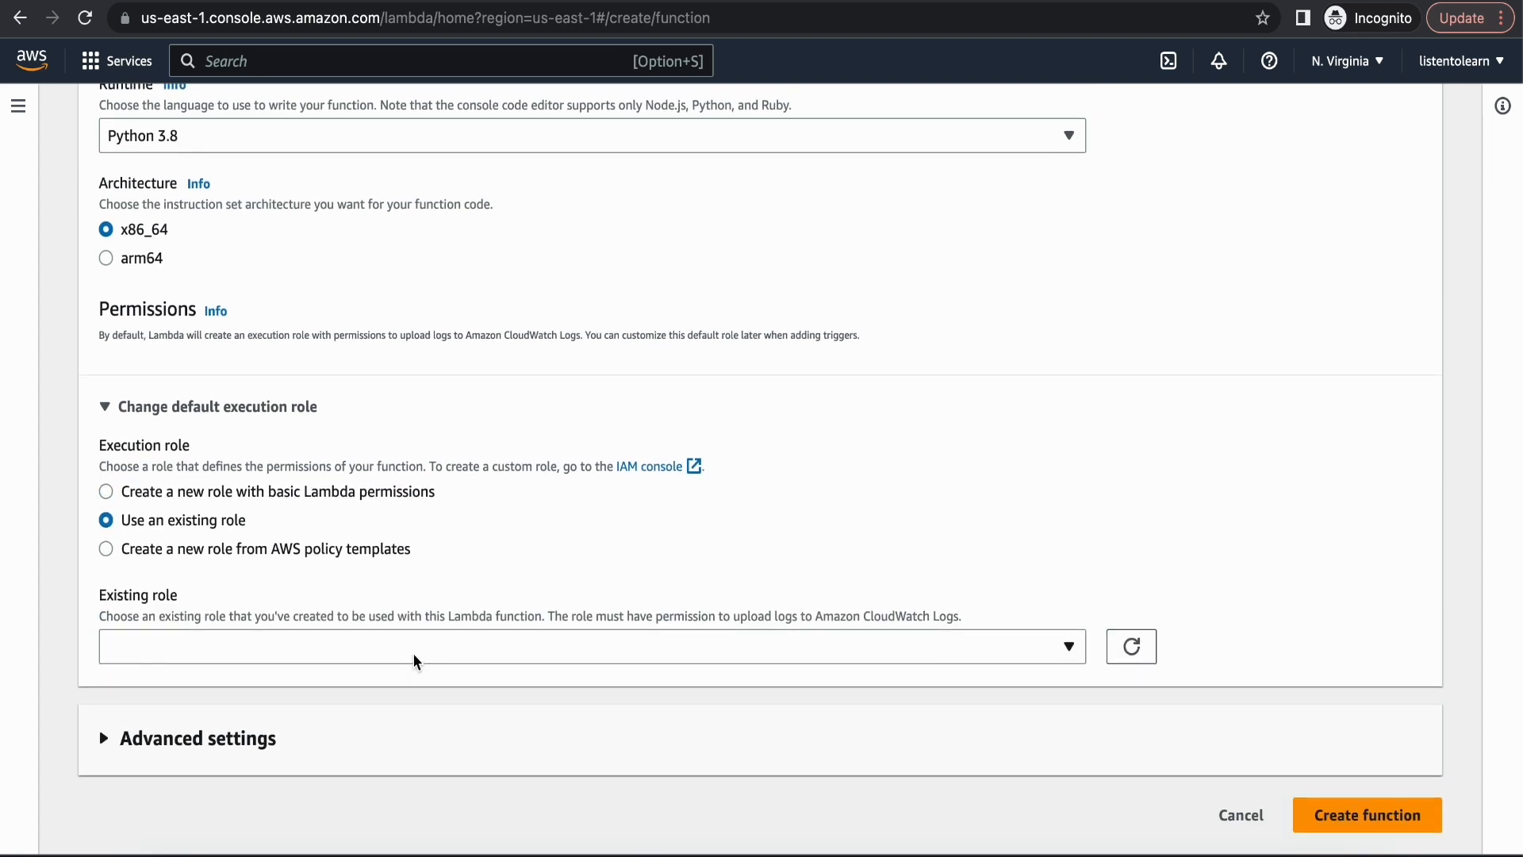
left_click(422, 655)
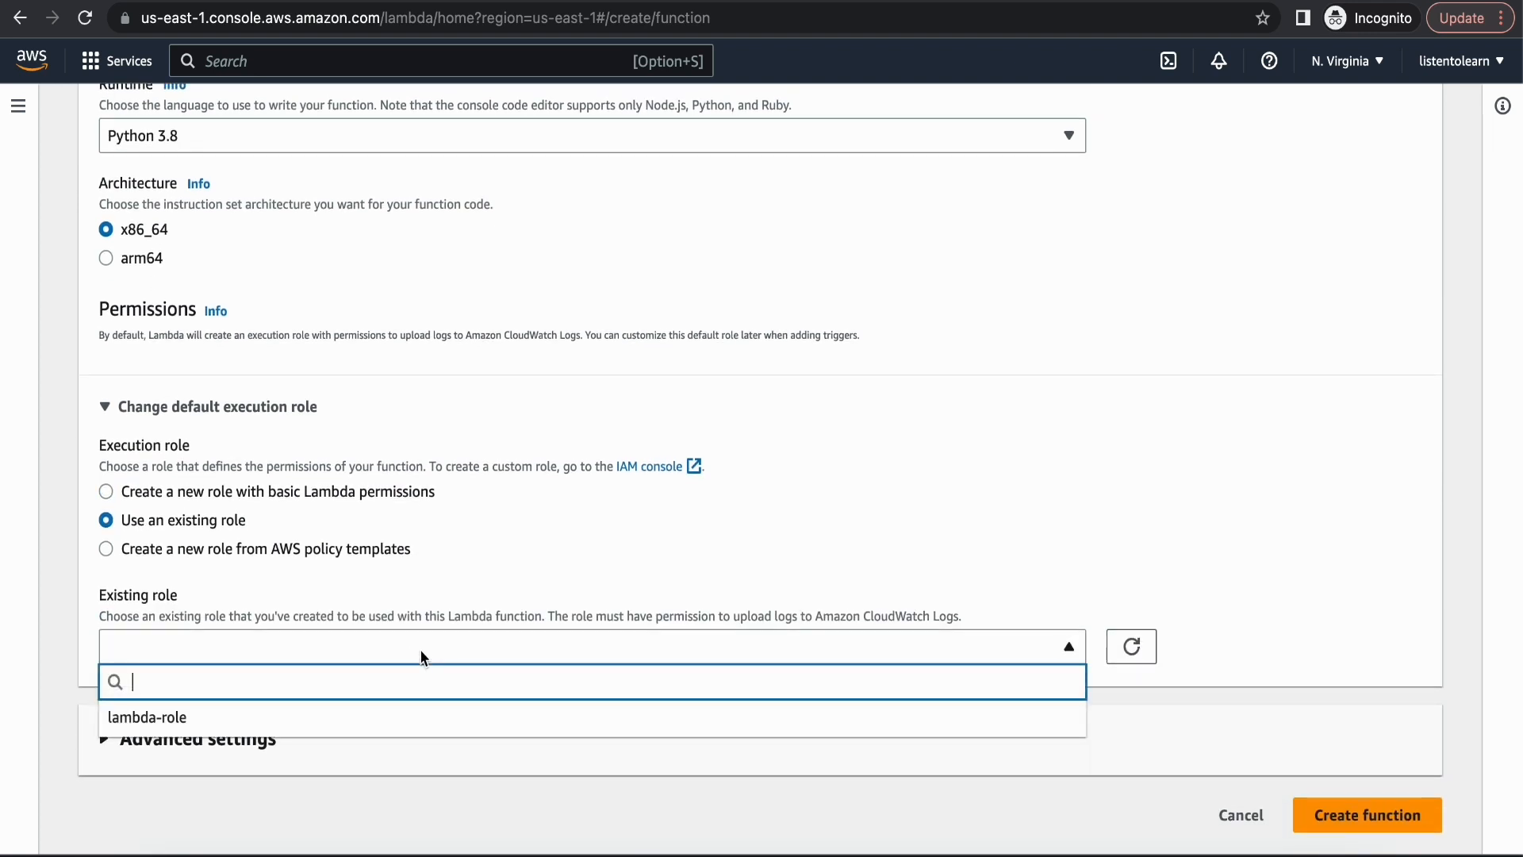
left_click(390, 721)
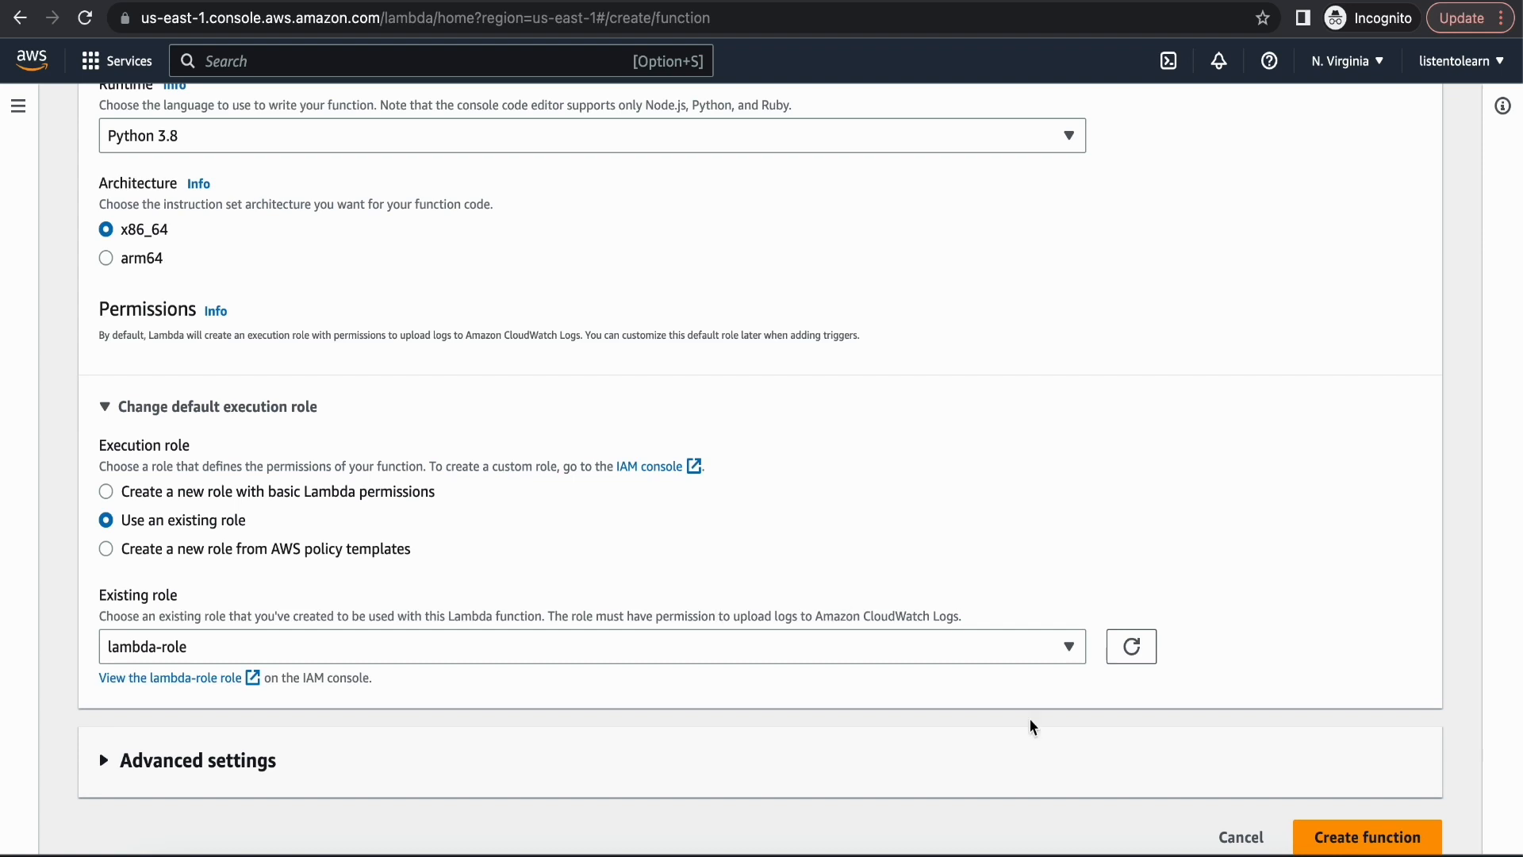
scroll(1034, 727, "down", 1)
left_click(1340, 813)
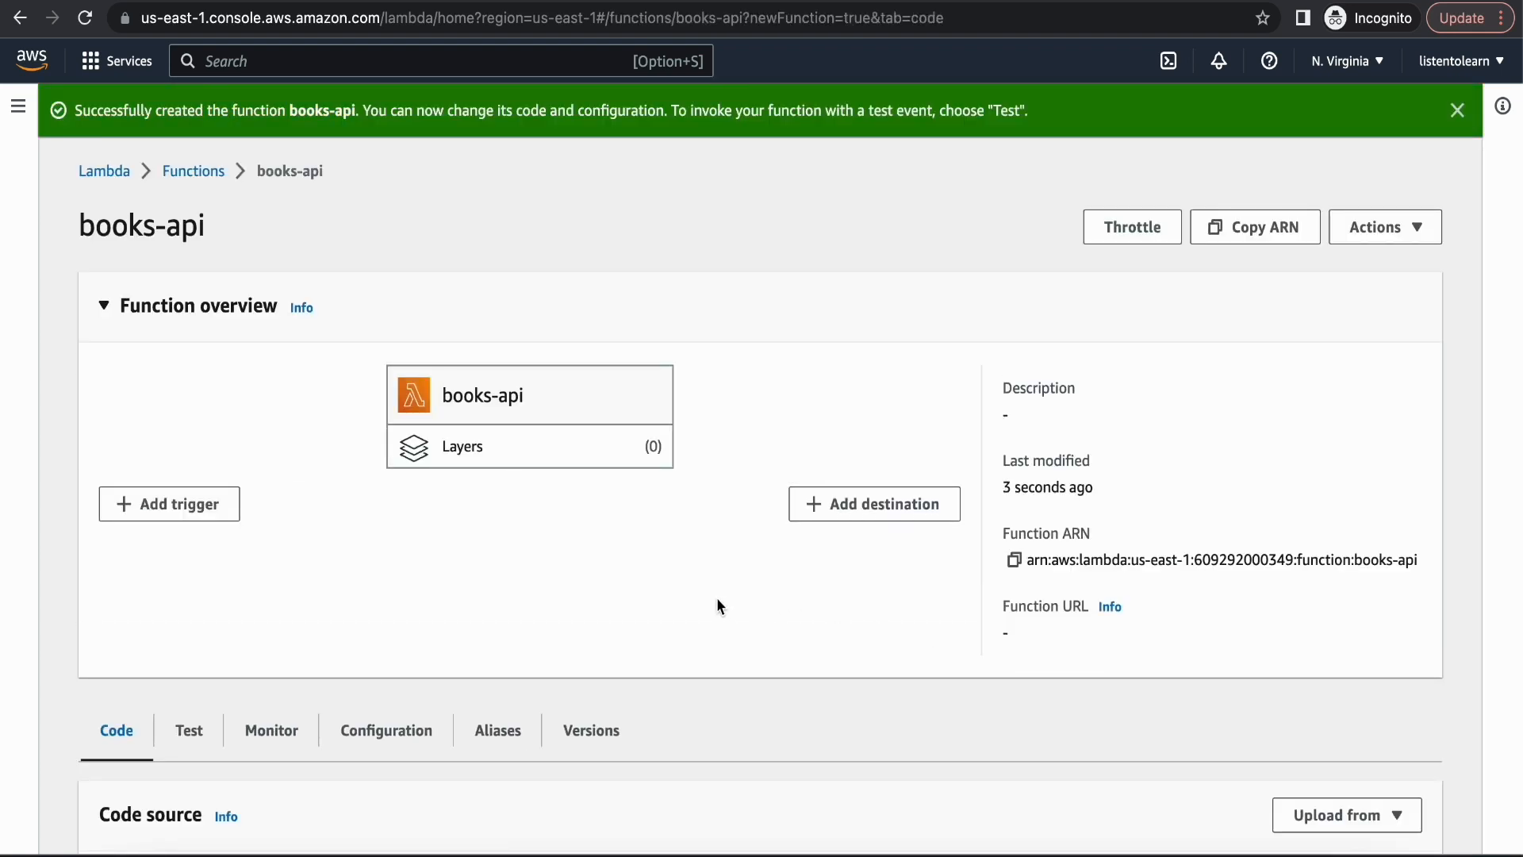
- Replace the code of books-api by uploading the .zip file Archive.zip and save it
scroll(718, 603, "down", 1)
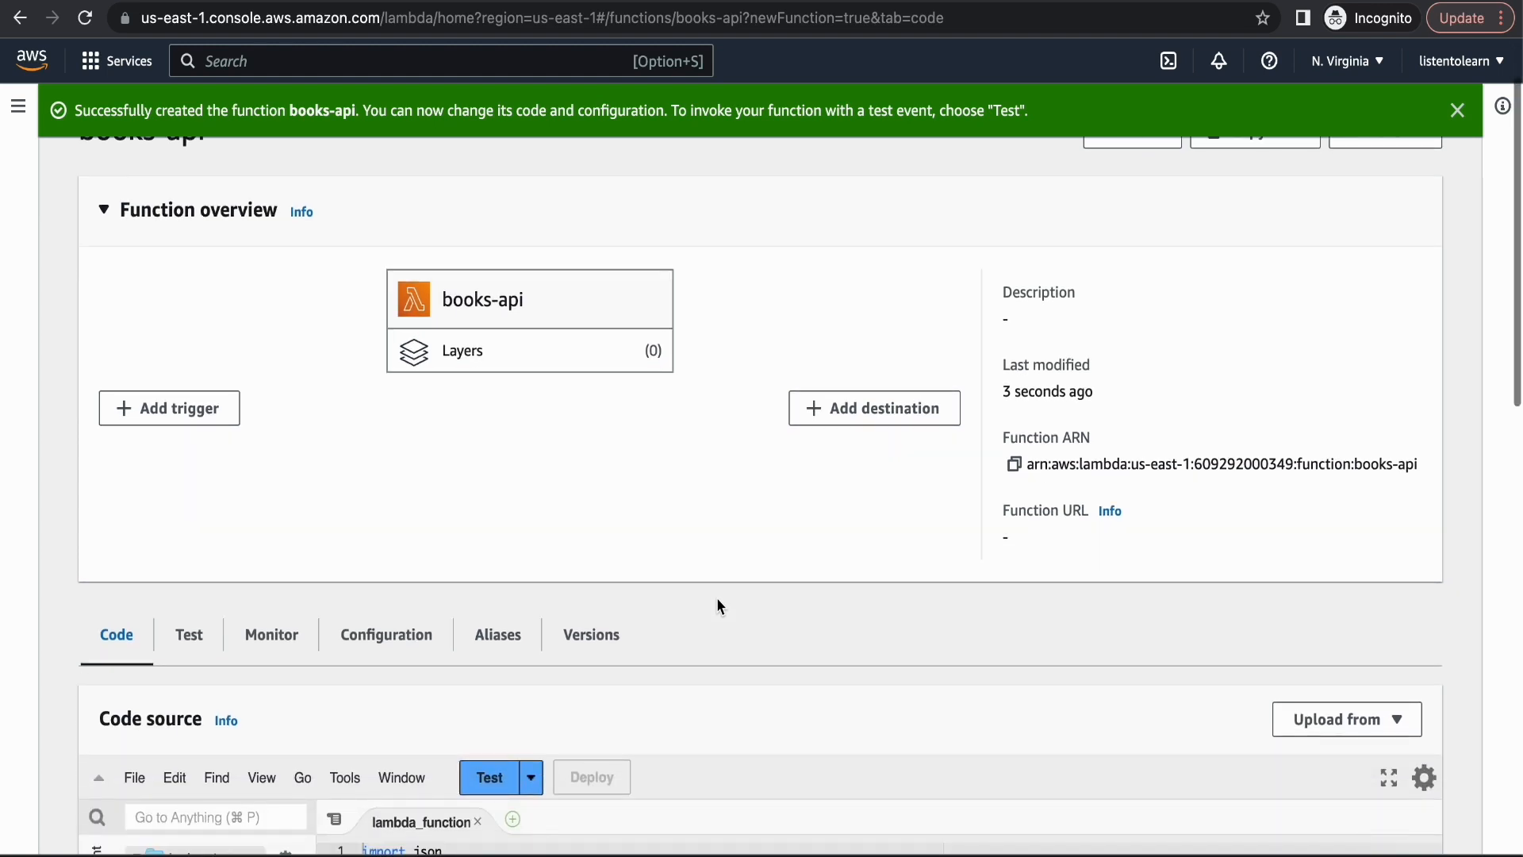
scroll(718, 606, "down", 6)
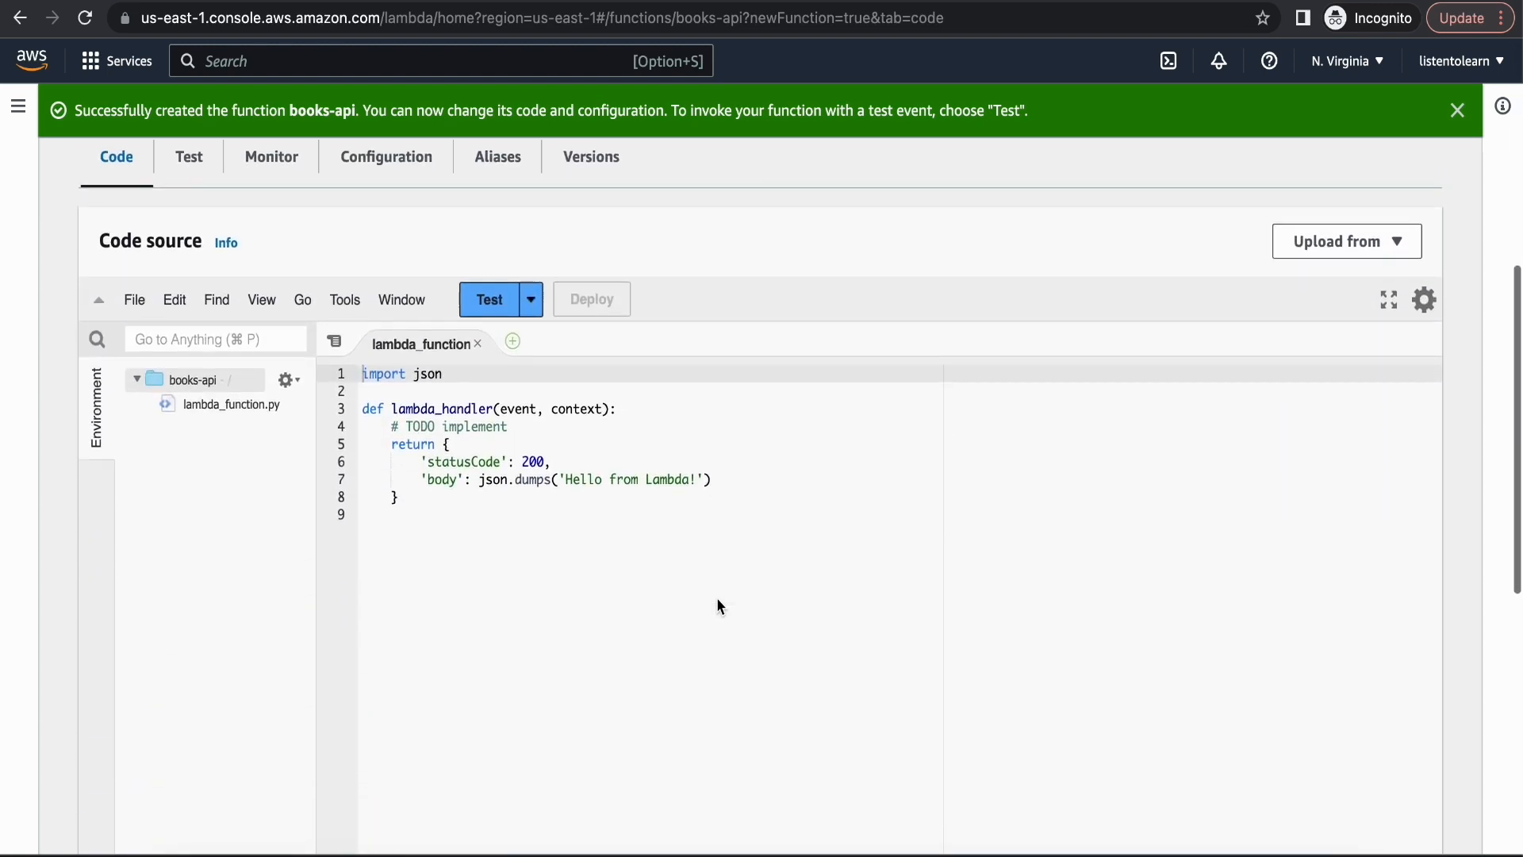
scroll(718, 605, "up", 3)
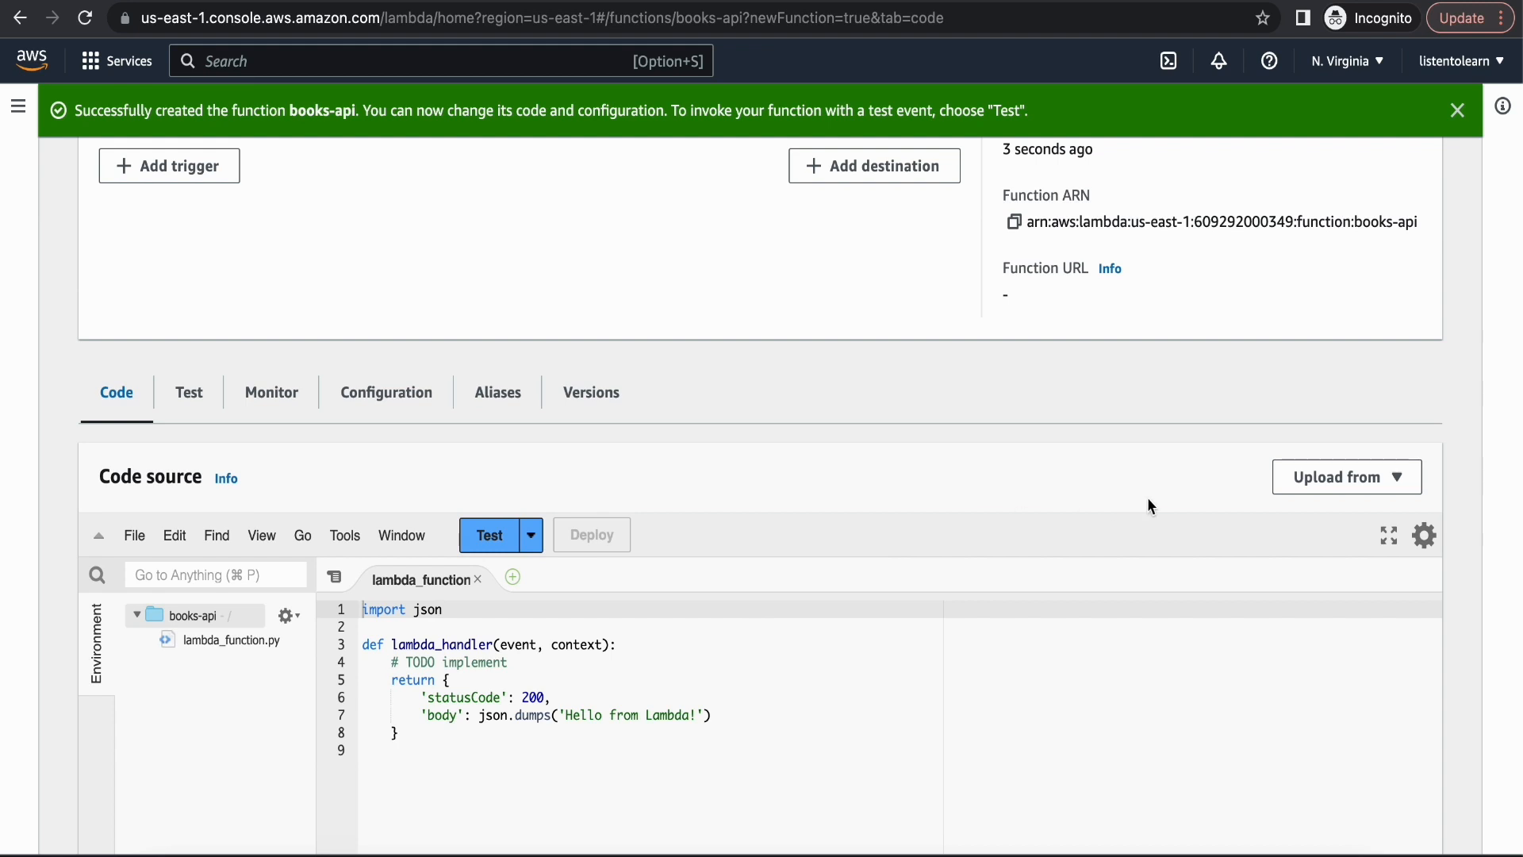
left_click(1336, 479)
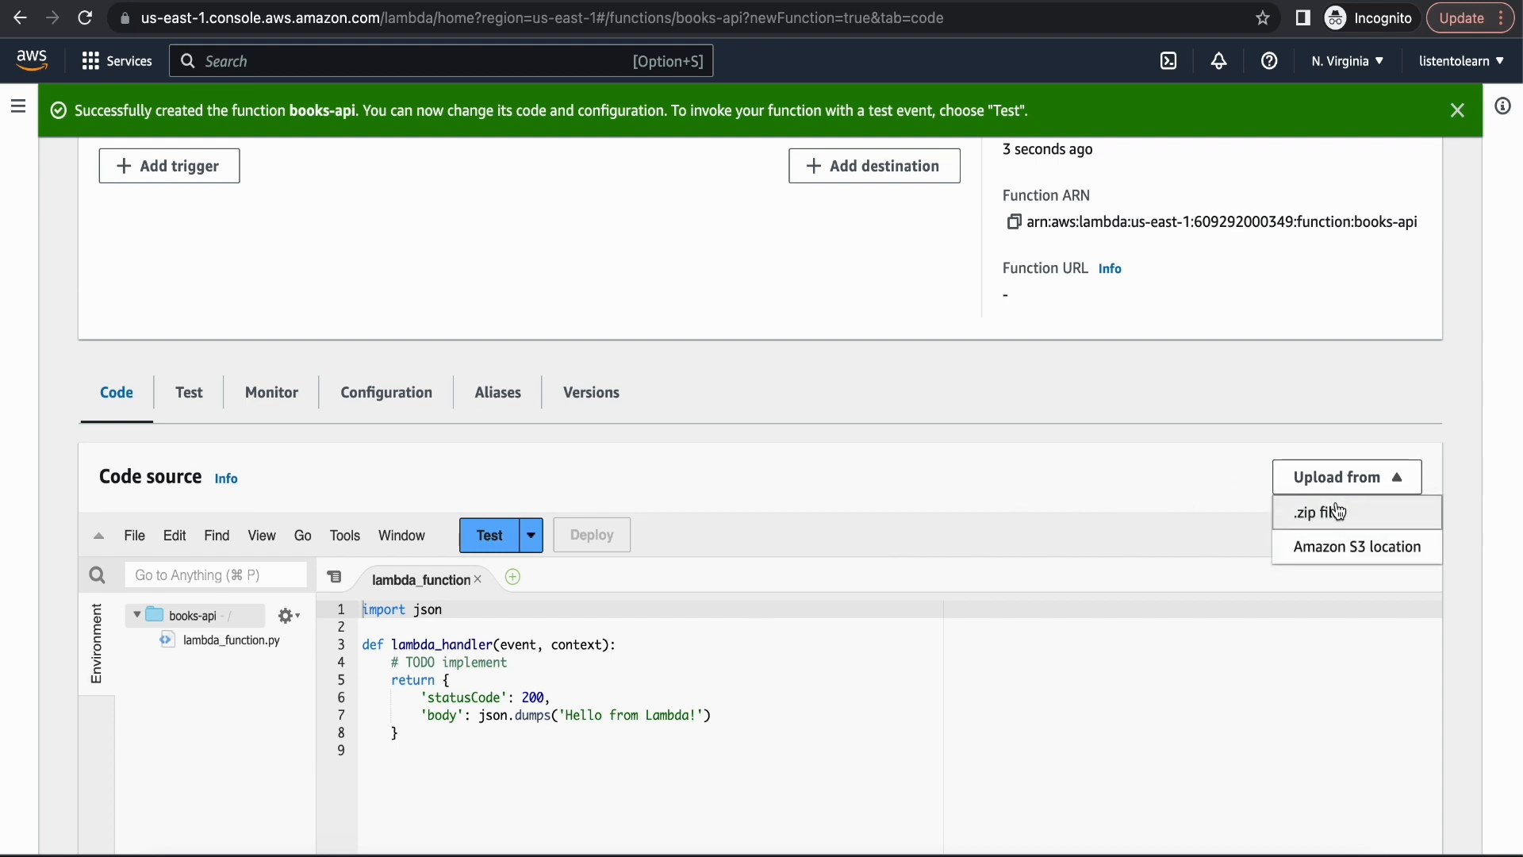
left_click(1339, 512)
left_click(442, 497)
double_click(607, 317)
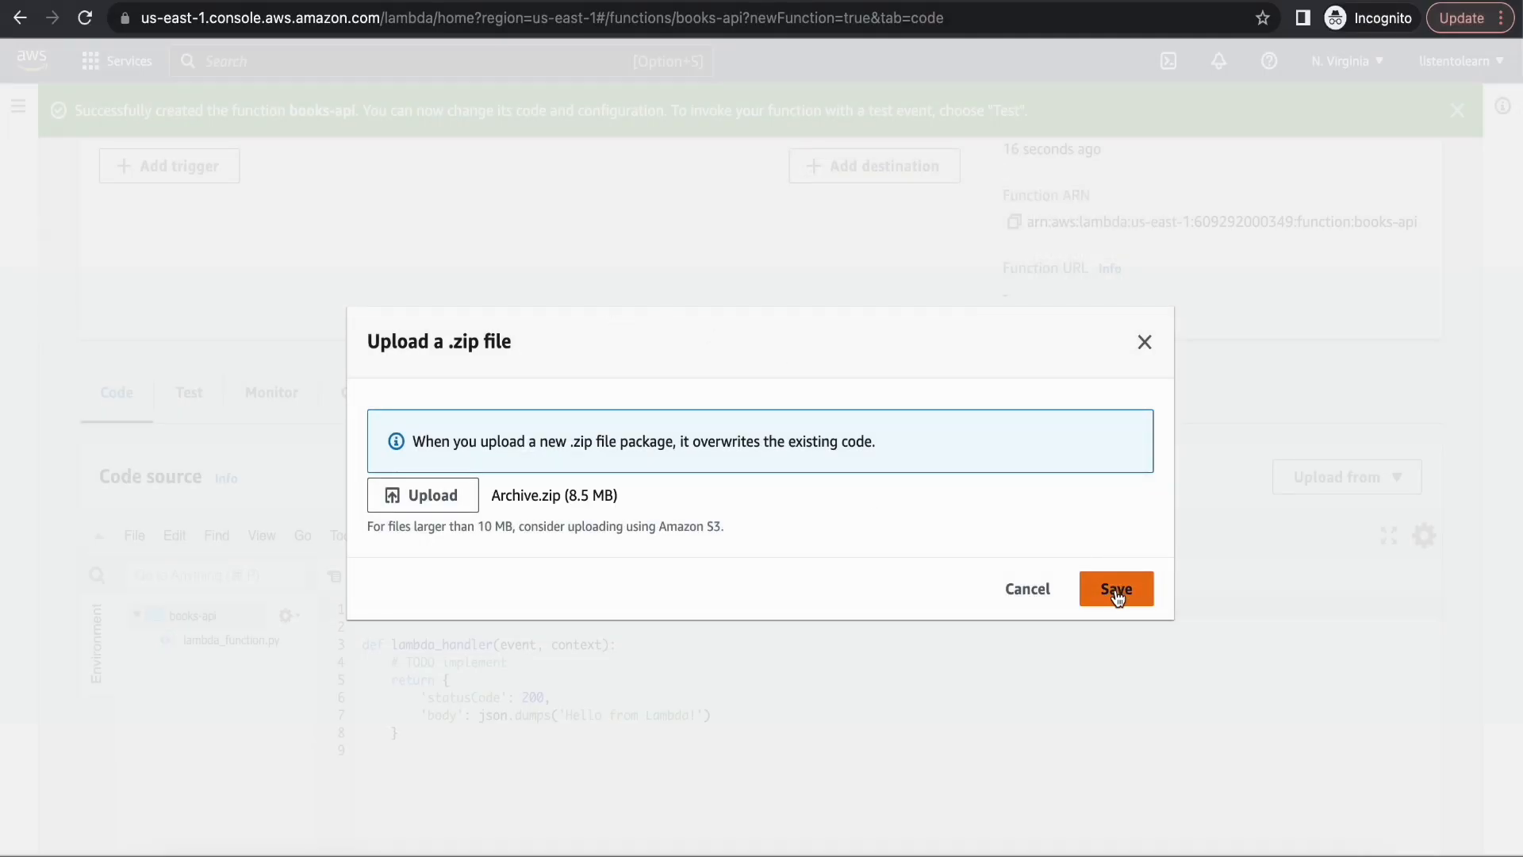
left_click(1117, 591)
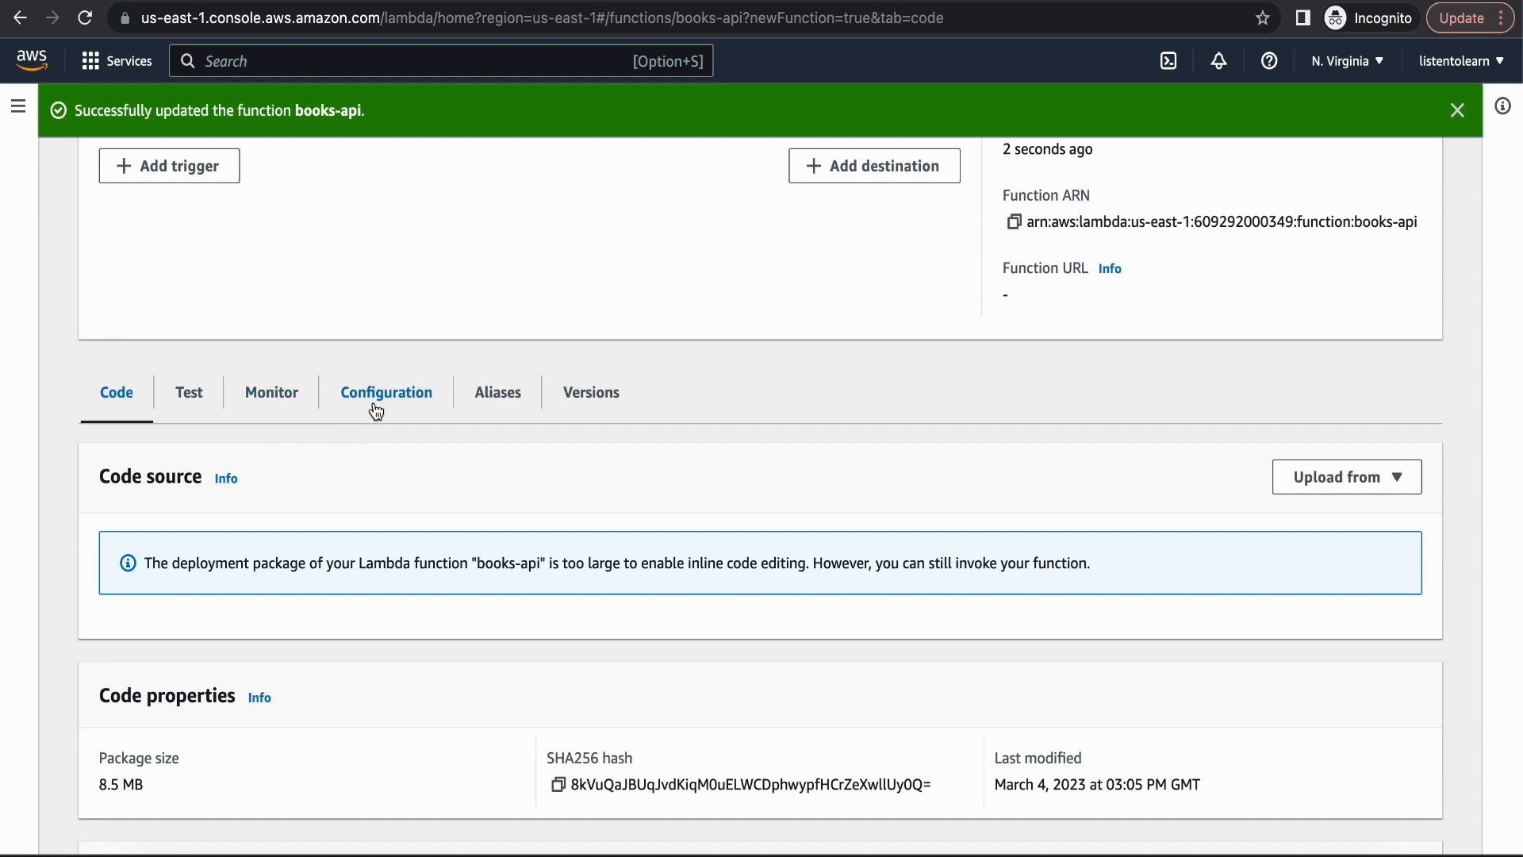
- Open the environment variables of books-api for editing and add an empty variable row
left_click(376, 412)
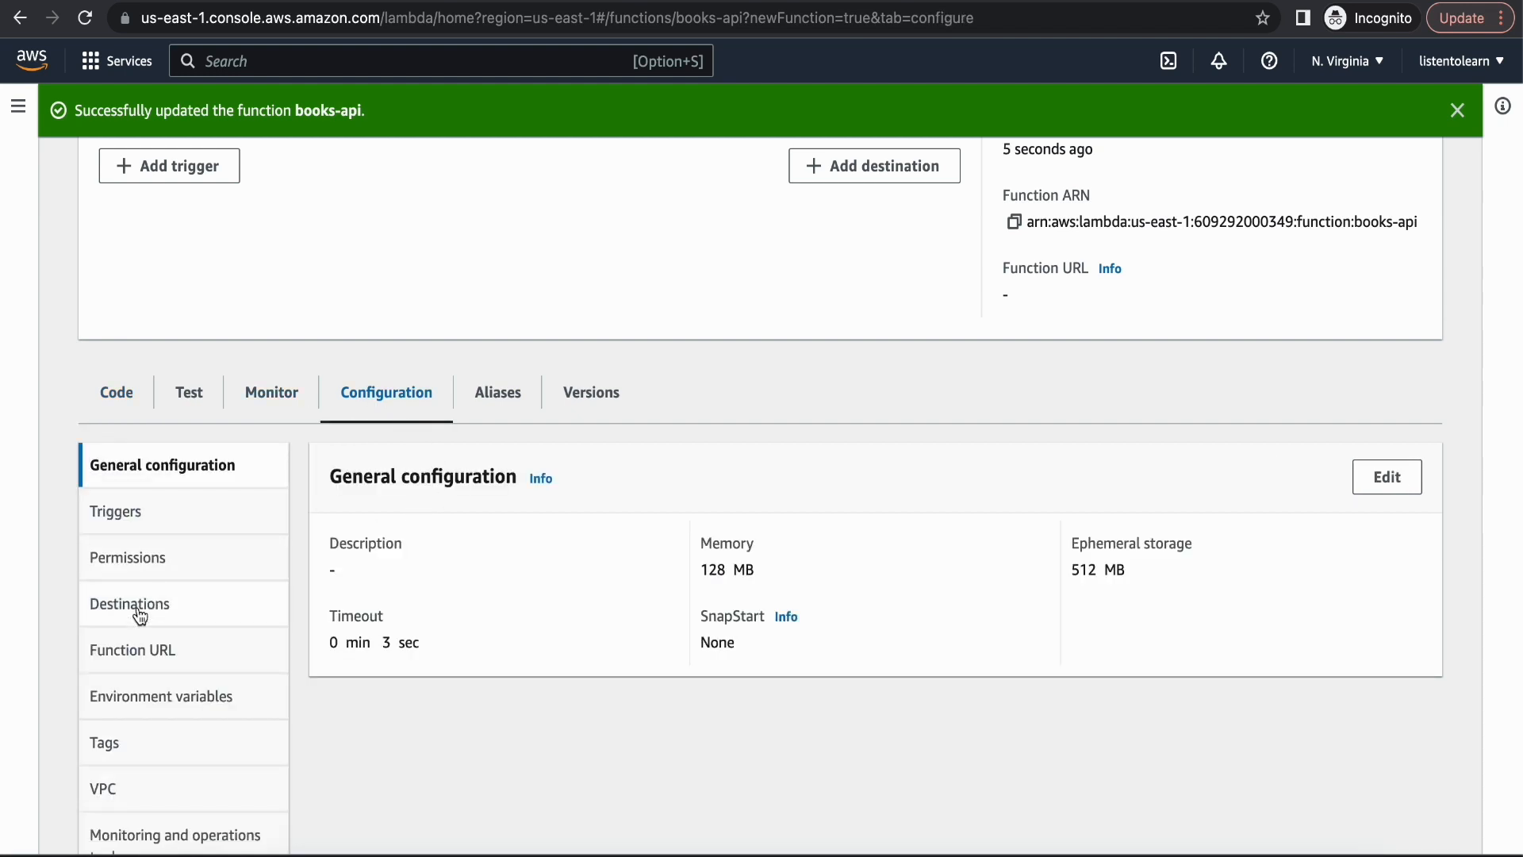
left_click(155, 701)
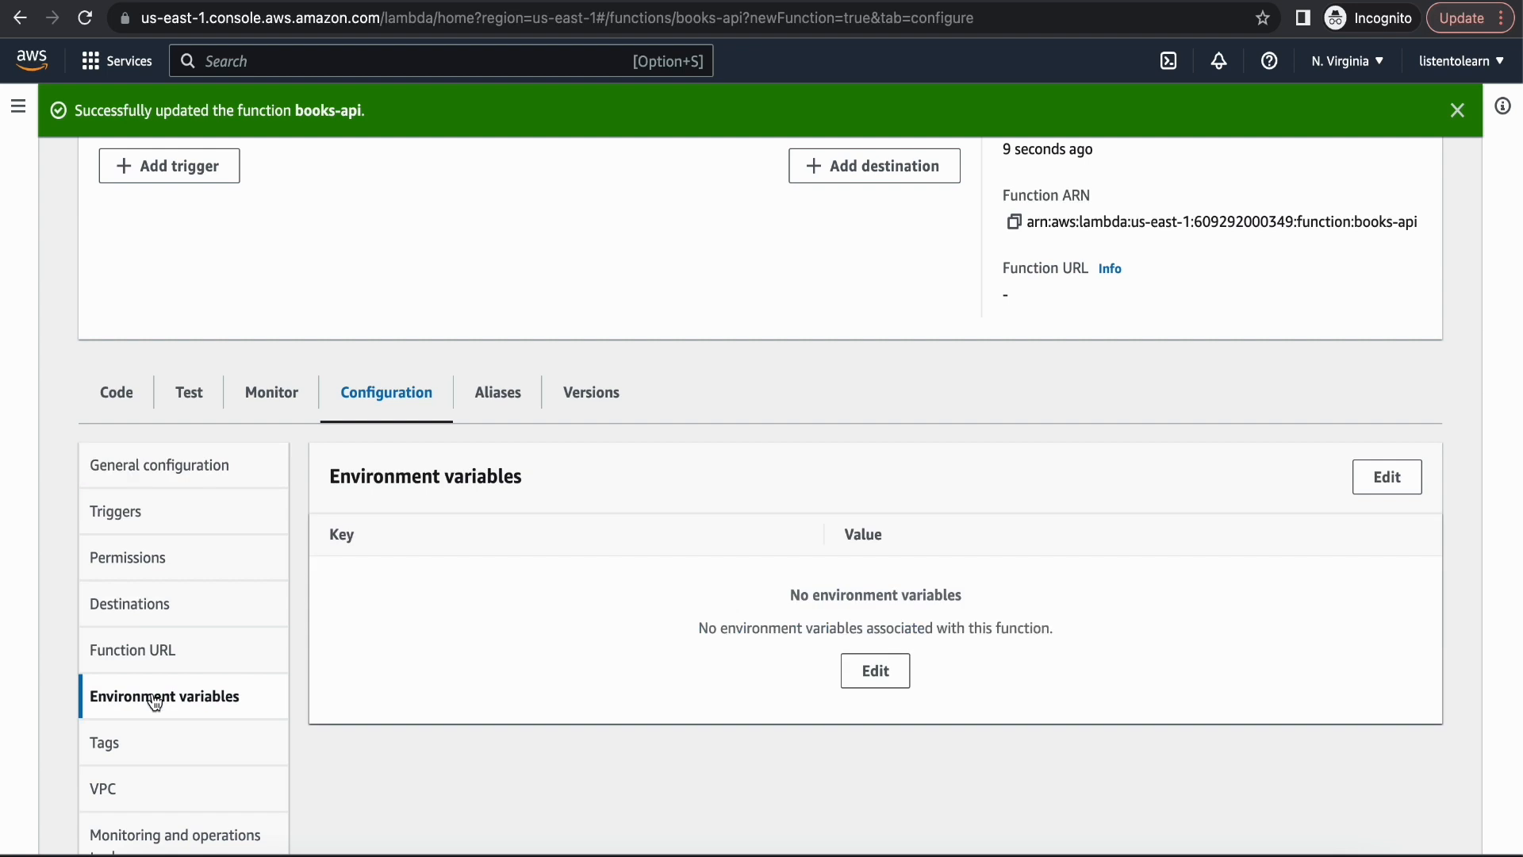
left_click(858, 671)
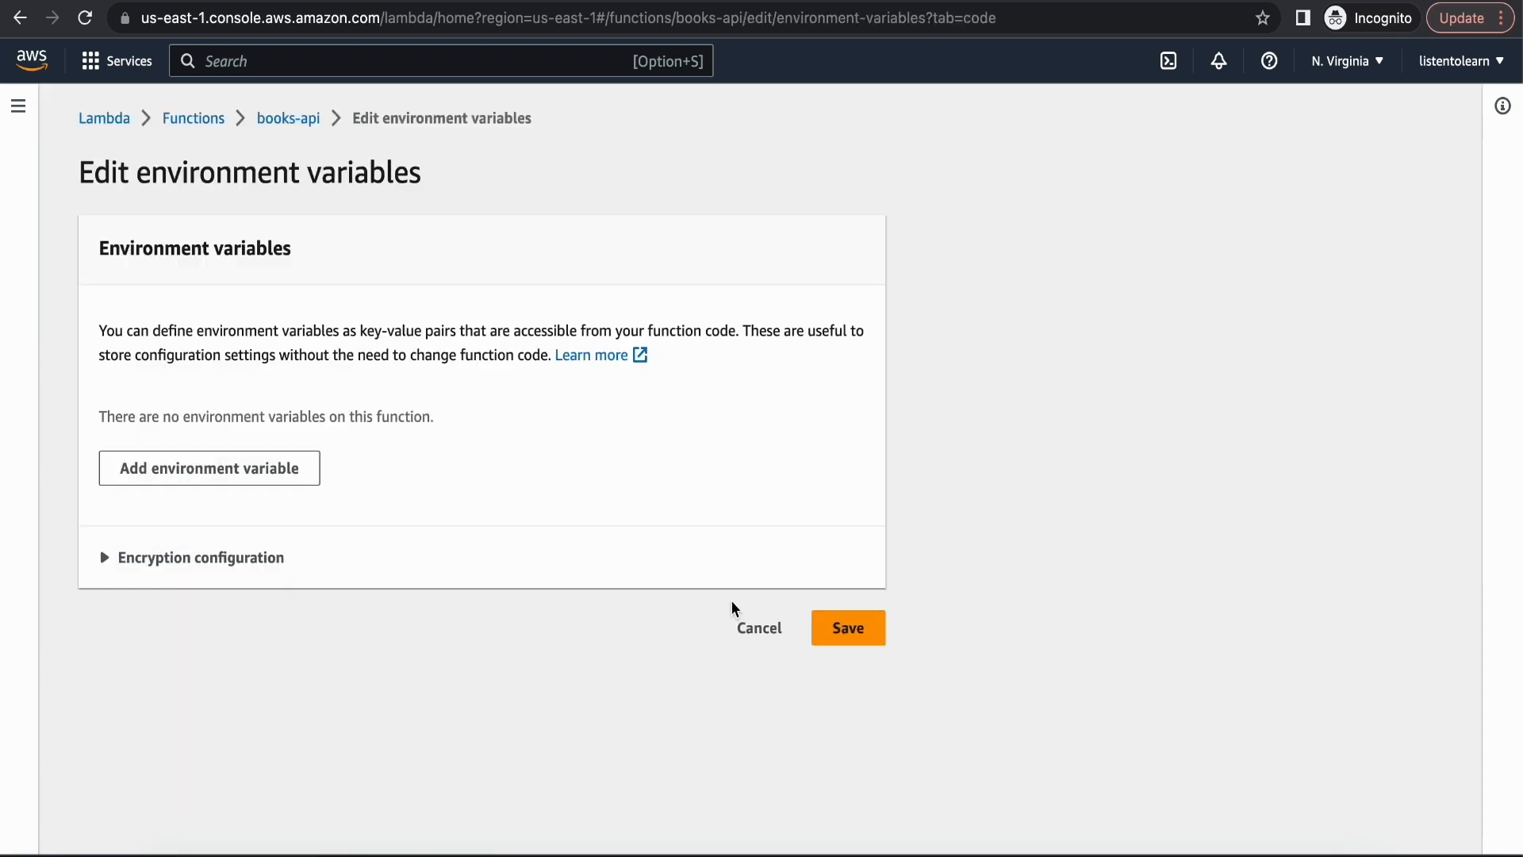
left_click(276, 476)
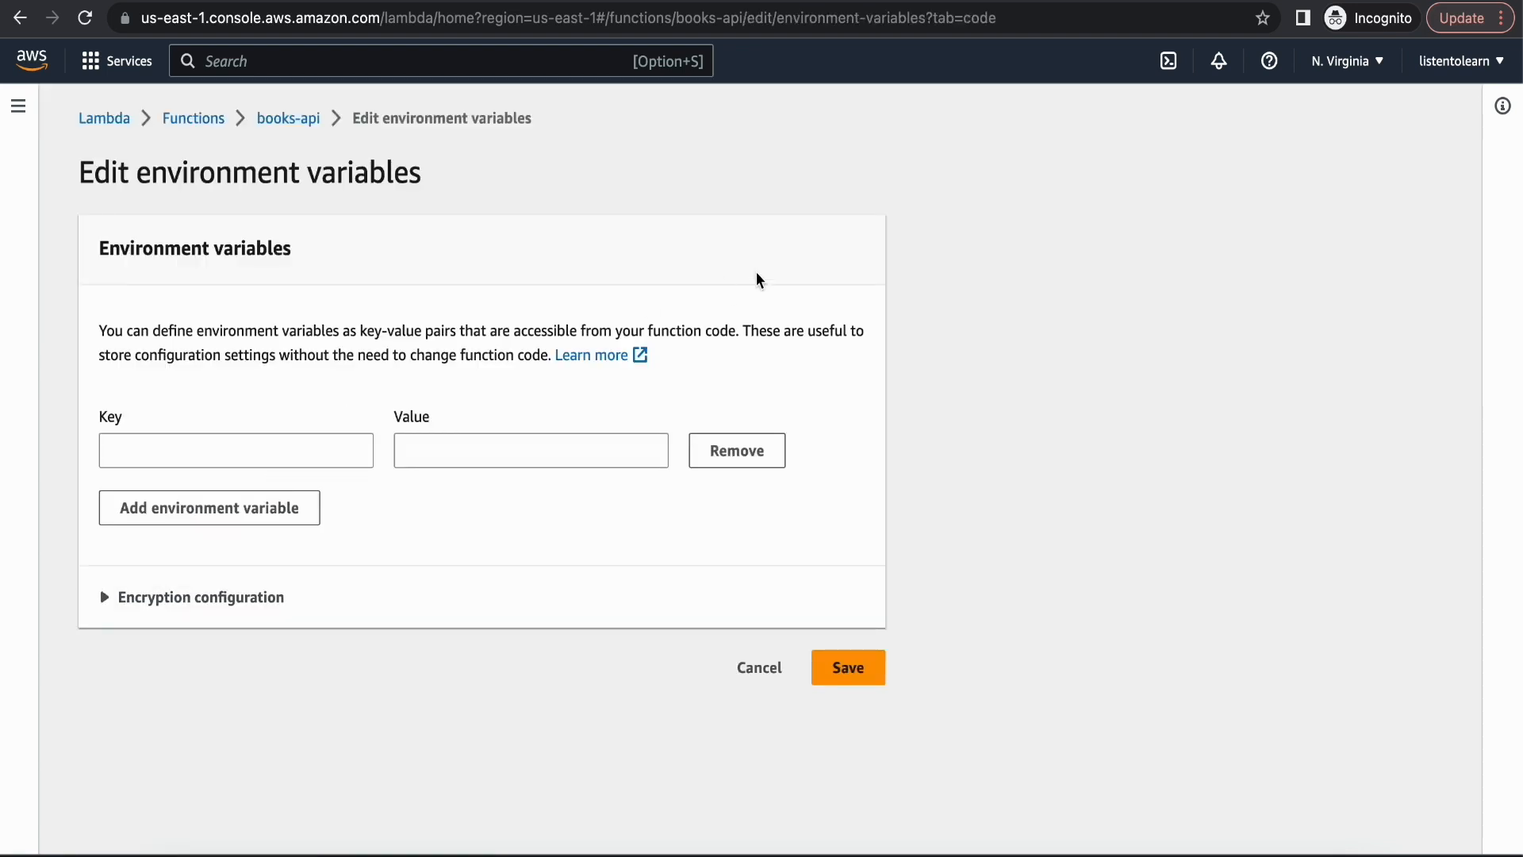
- Copy the name DYNAMODB_TABLE from the GitHub repository's README and use it as the first environment variable's key, with value books
left_click(722, 2)
scroll(547, 212, "up", 5)
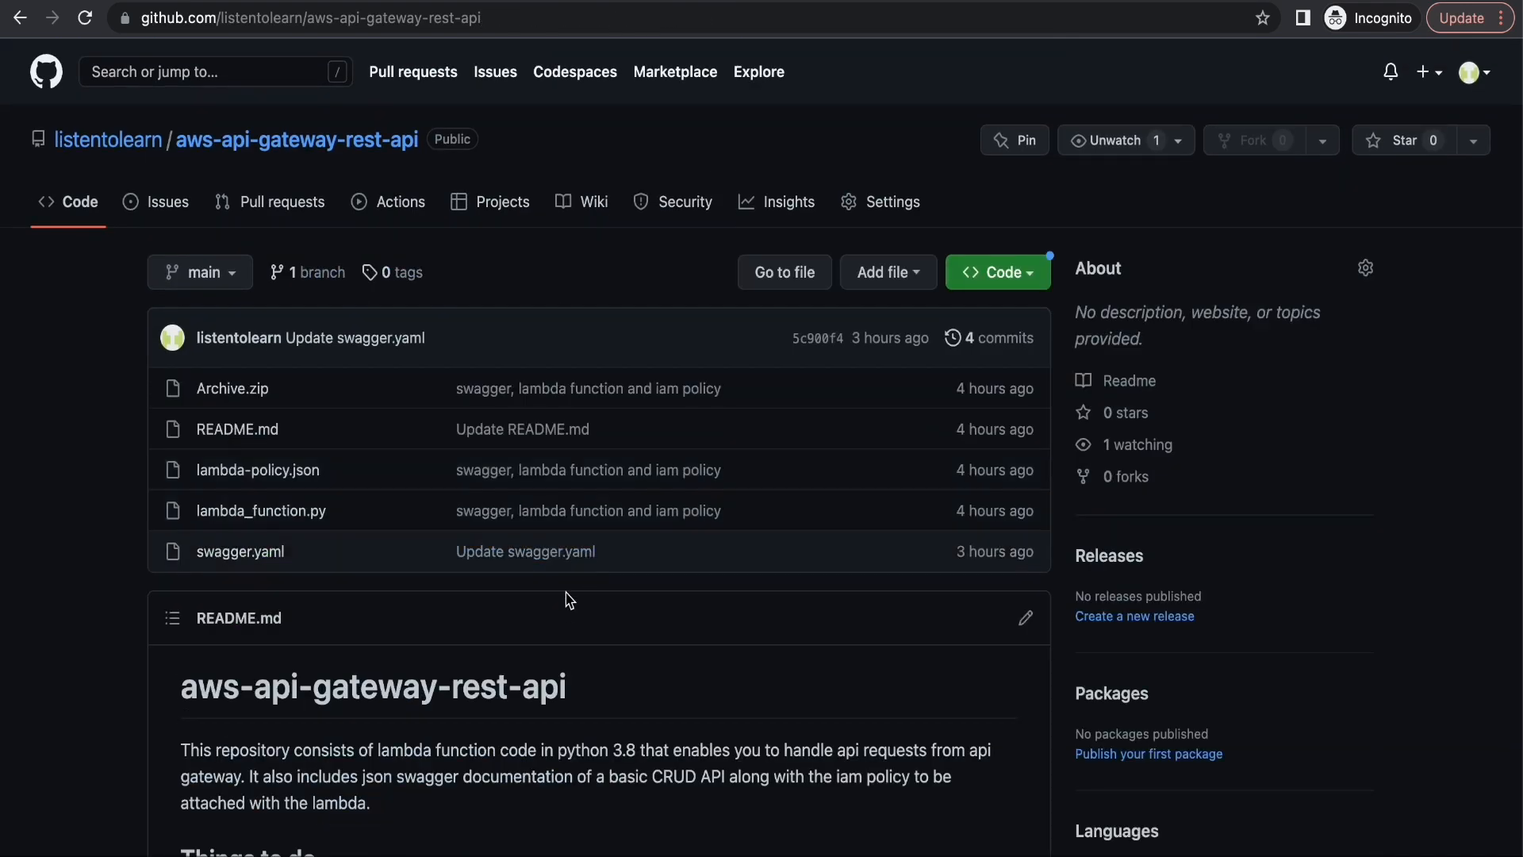
scroll(571, 571, "down", 3)
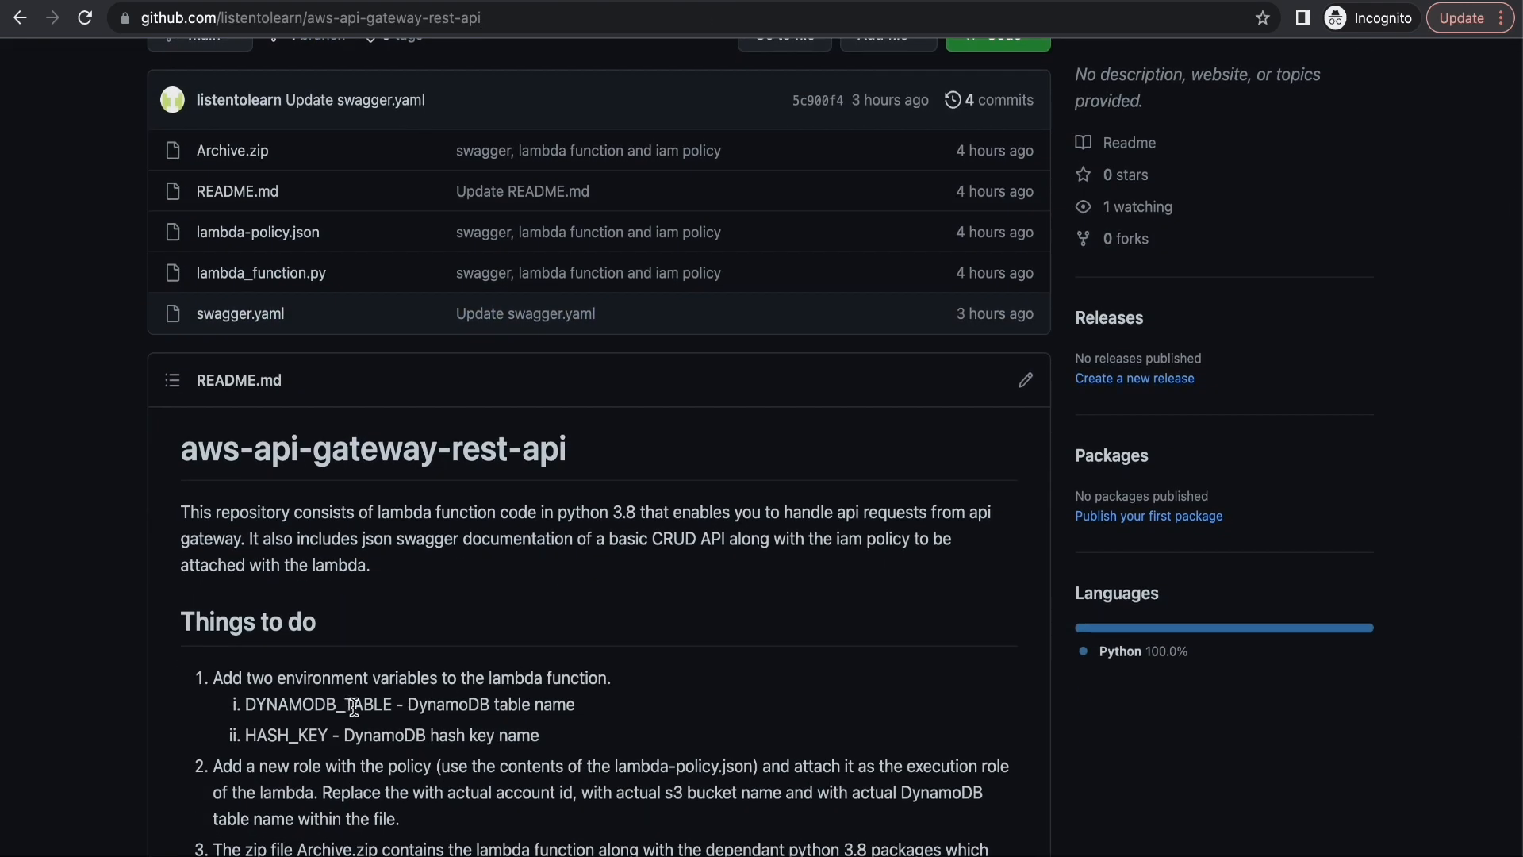
double_click(348, 706)
key("super+c")
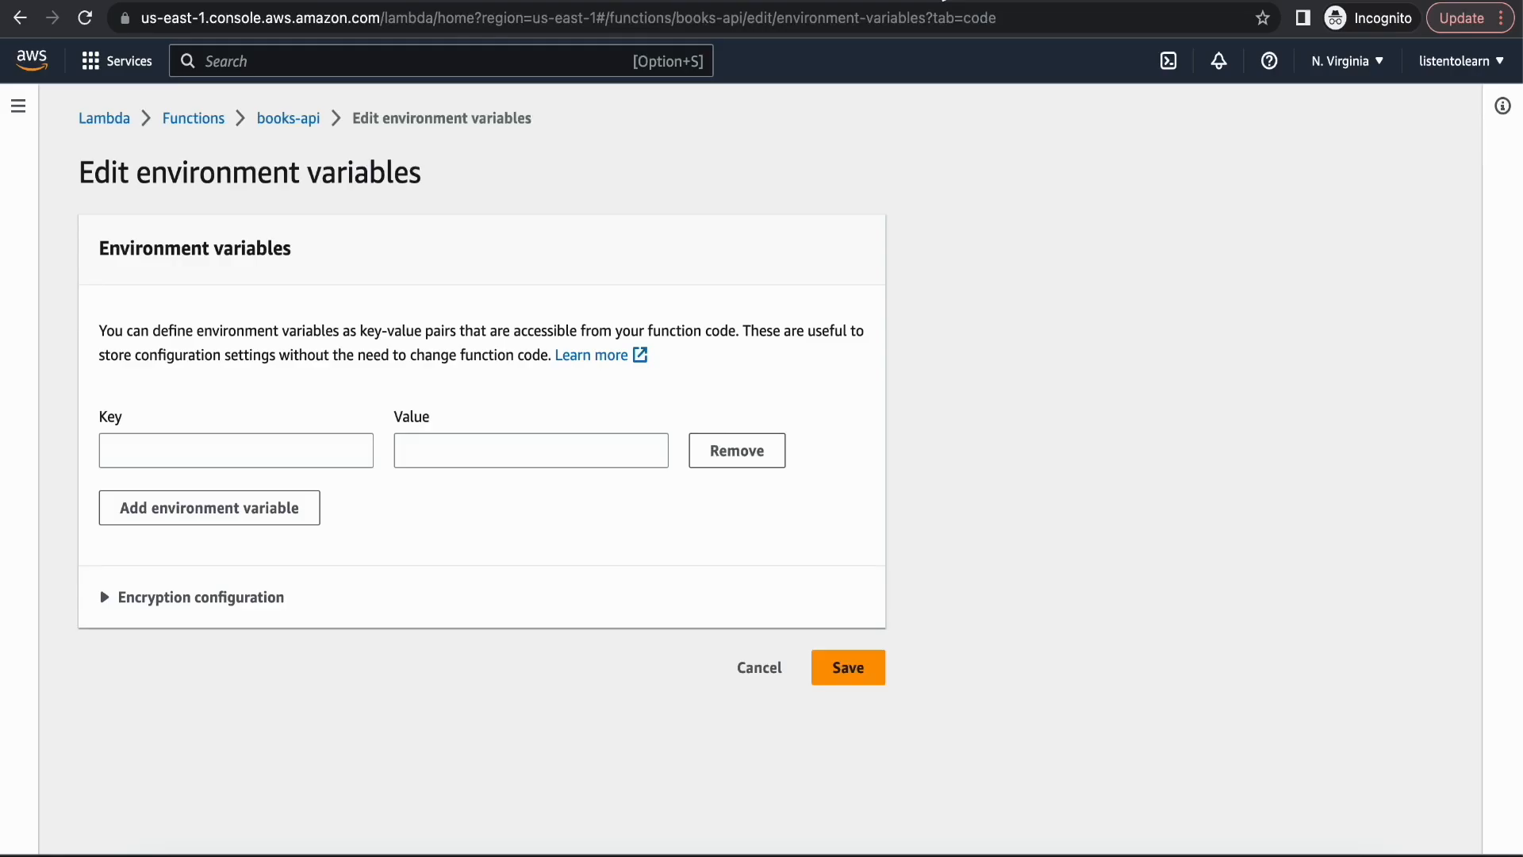
left_click(323, 449)
key("super+v")
key("Tab")
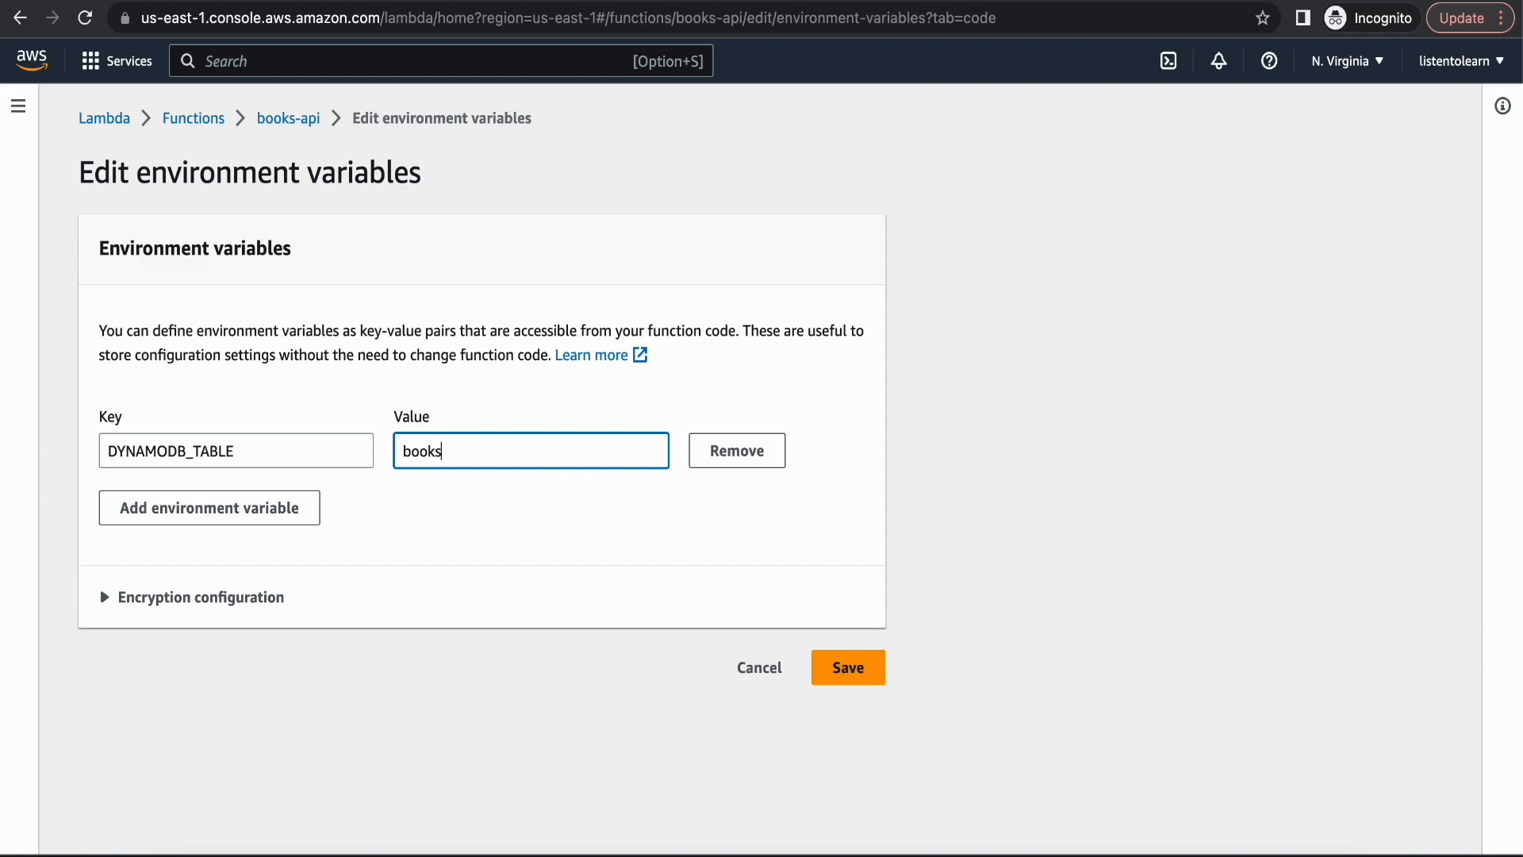
- Add a second environment variable with the key HASH_KEY copied from the README and value isbn, and save the variables
left_click(211, 508)
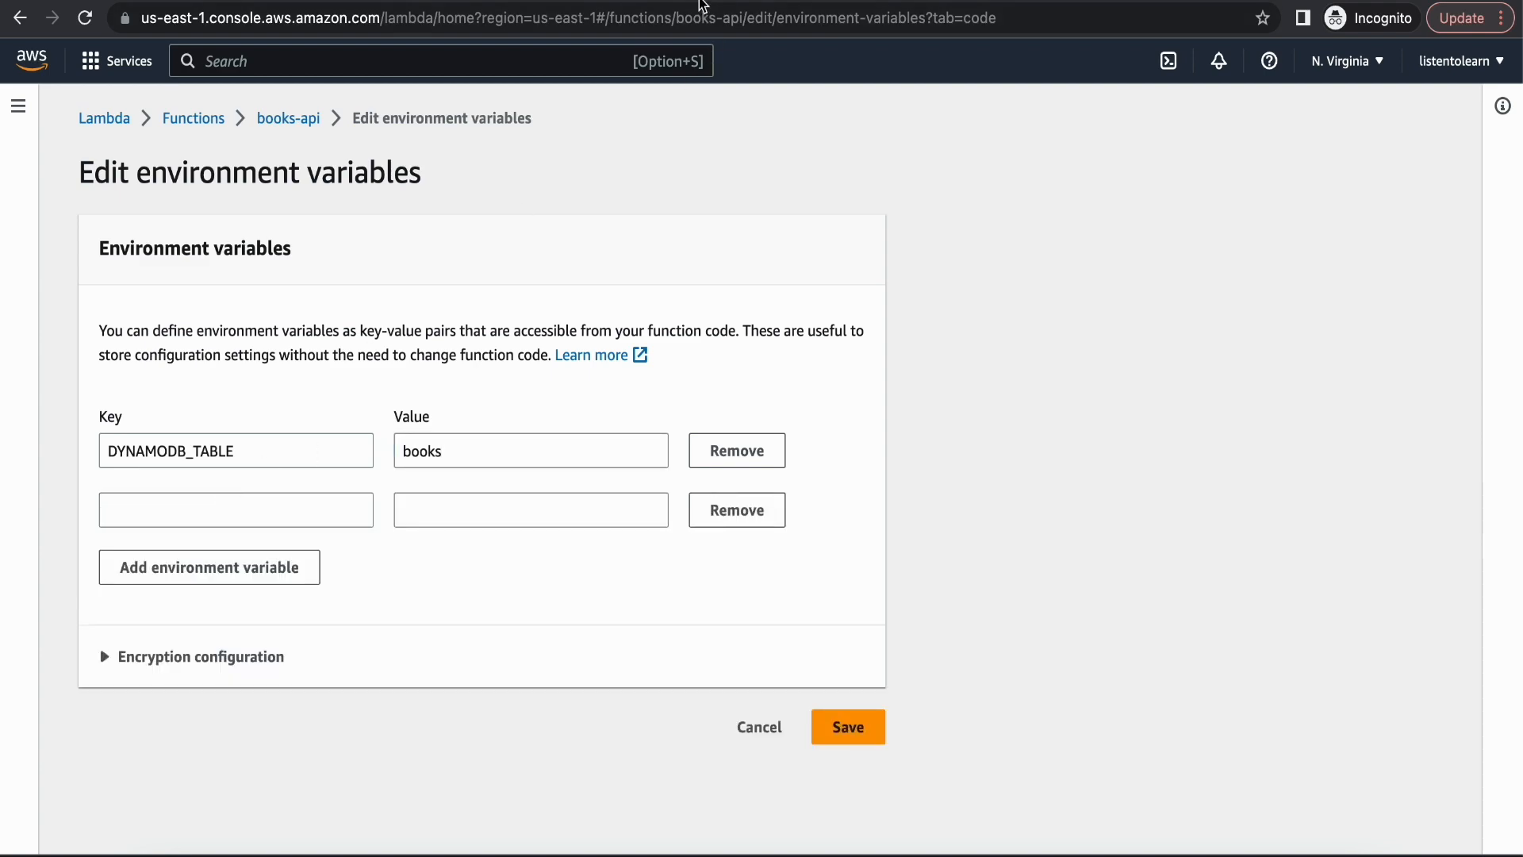
left_click(702, 7)
double_click(302, 735)
key("super+c")
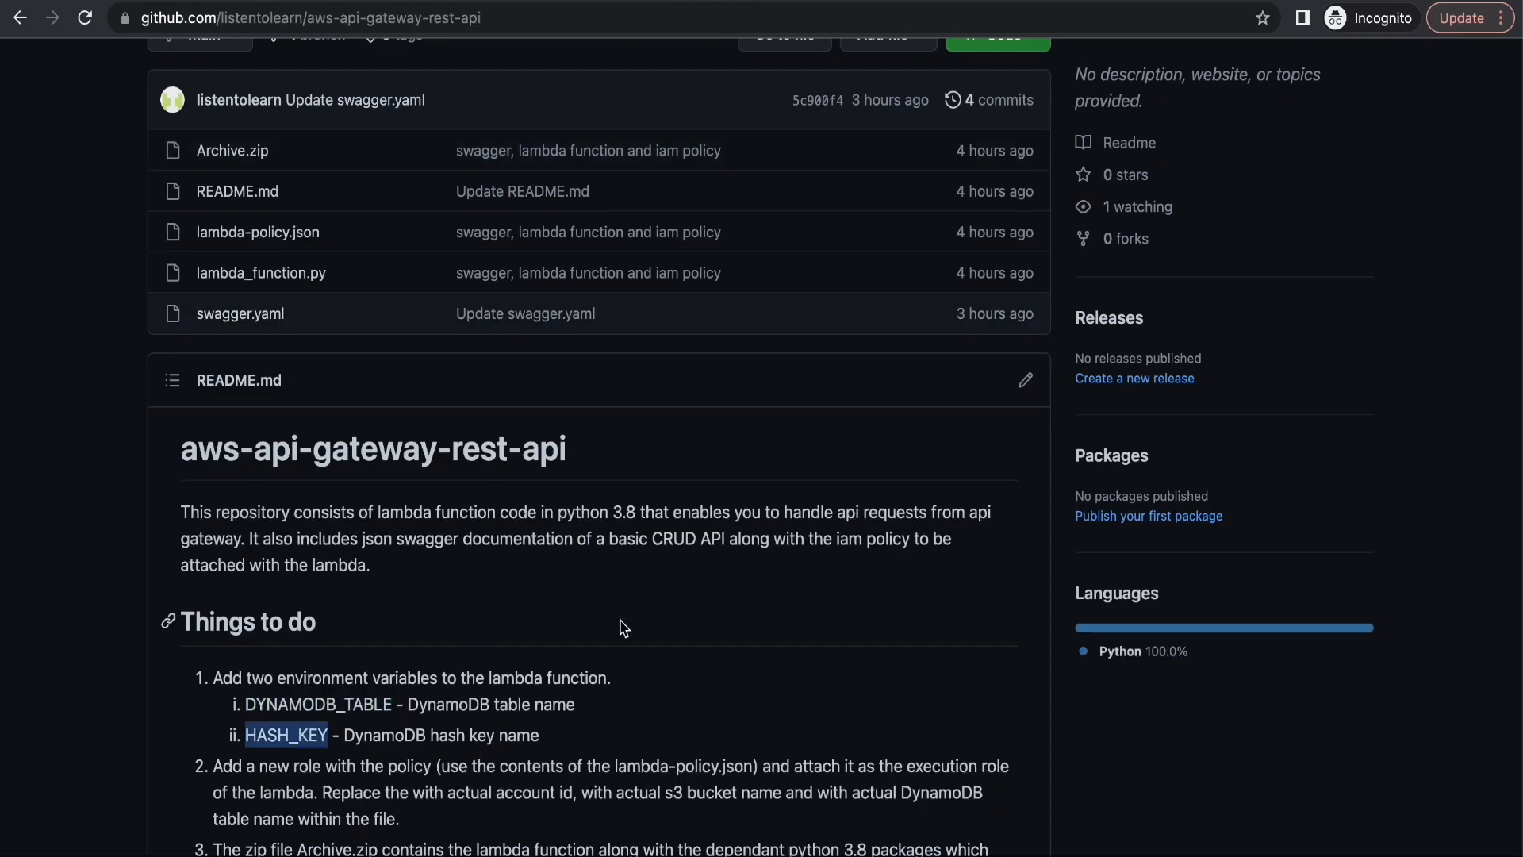
left_click(899, 3)
left_click(193, 512)
key("super+v")
key("Tab")
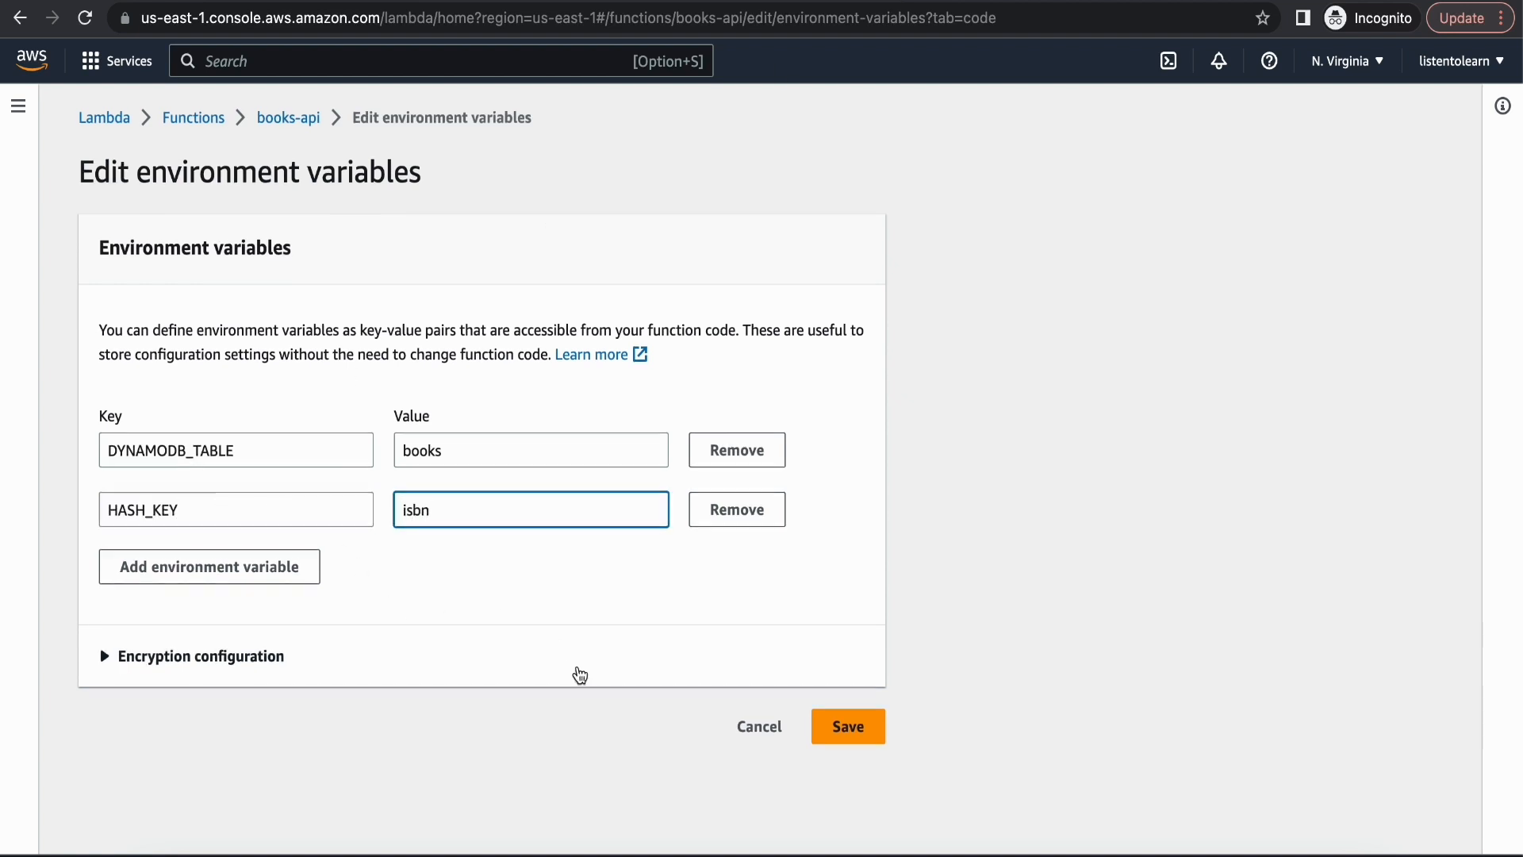
left_click(850, 737)
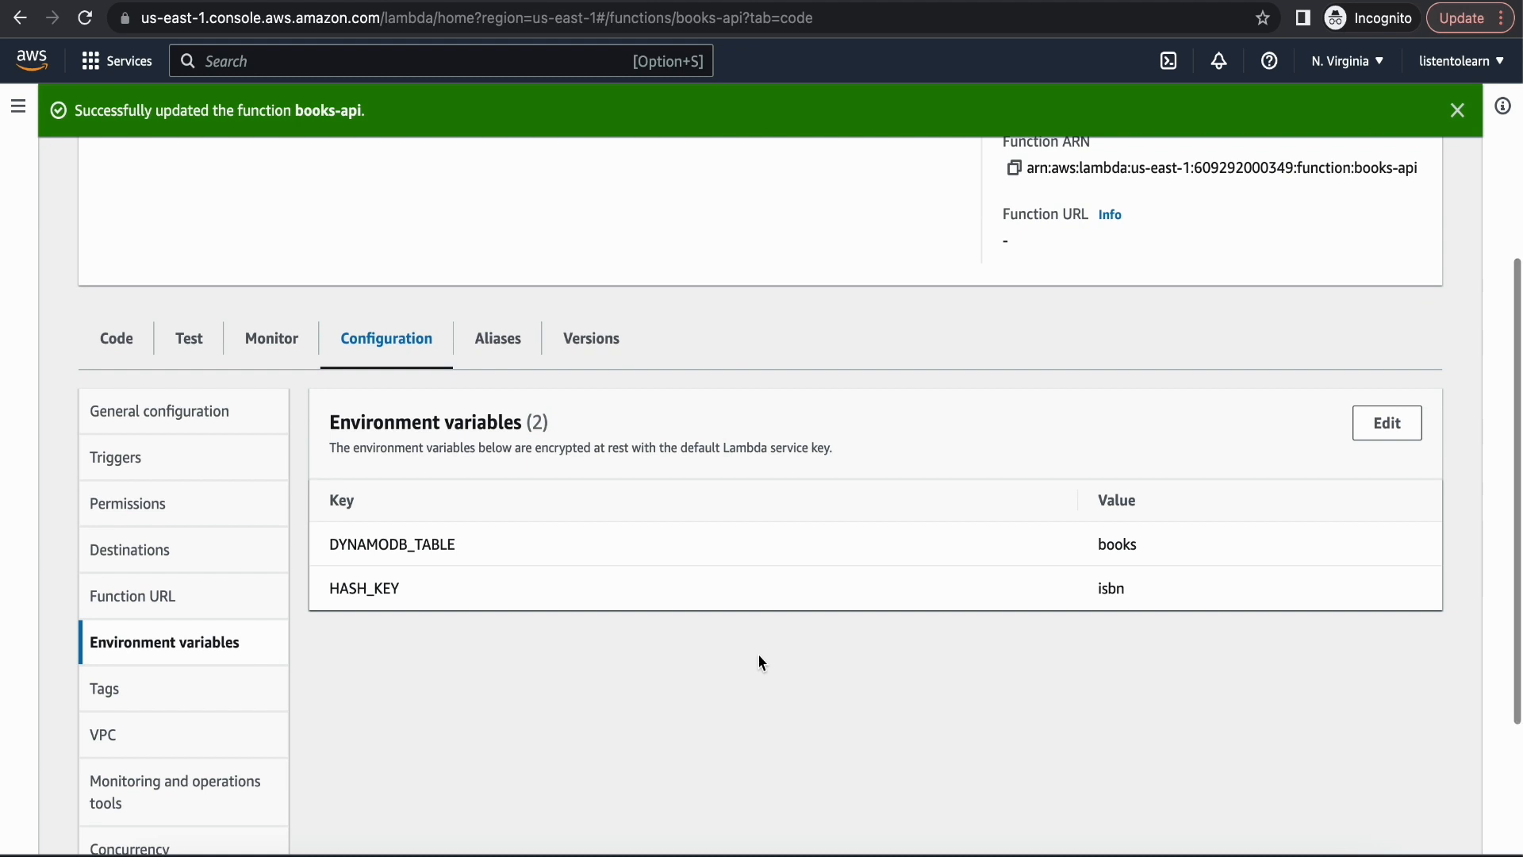
- Search the AWS services for apig and open the API Gateway console
scroll(761, 662, "up", 5)
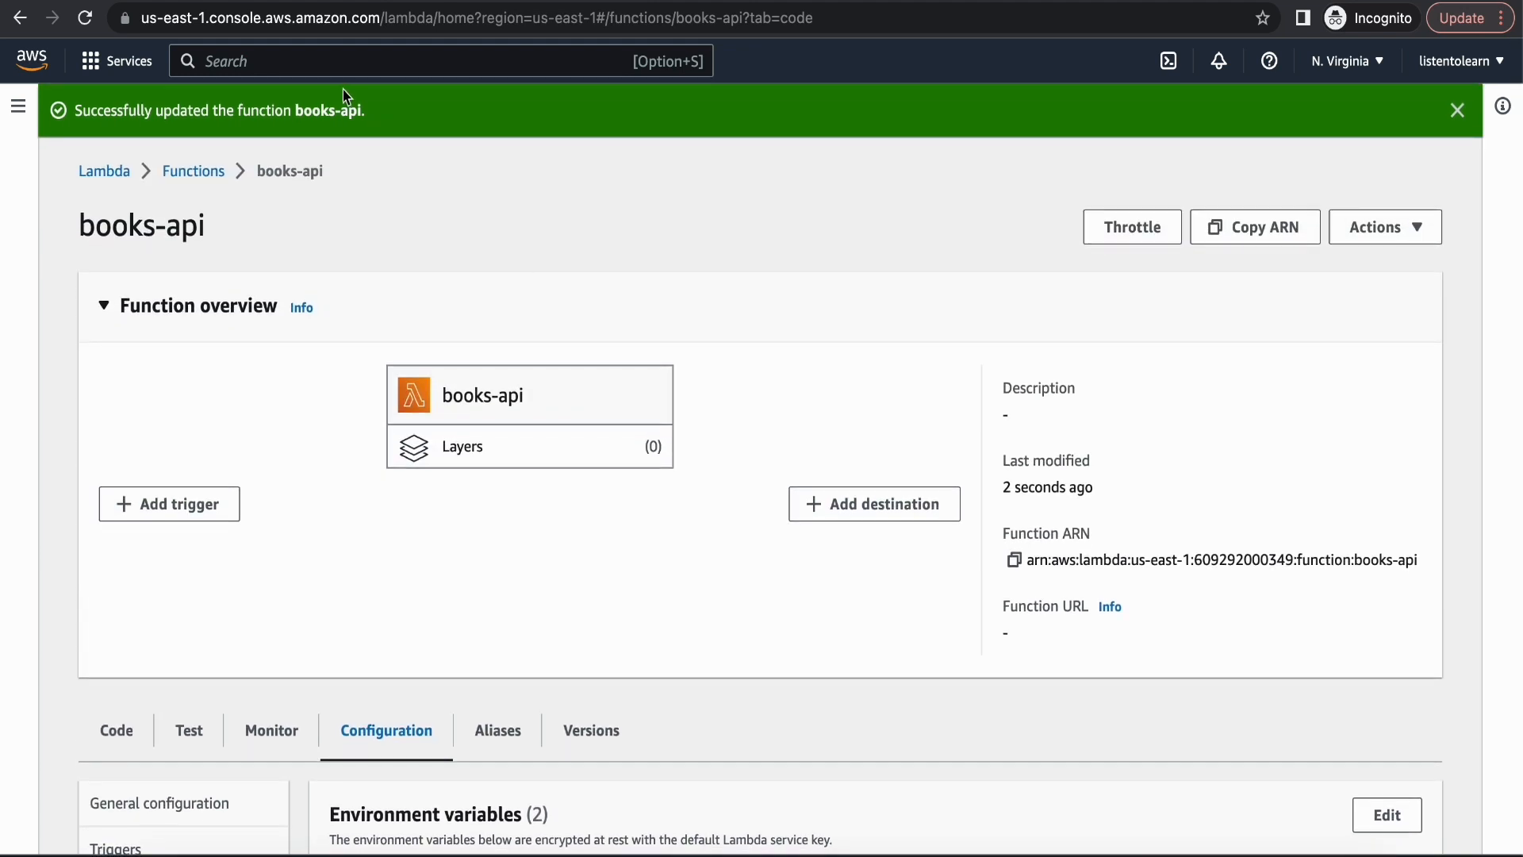
type("apig")
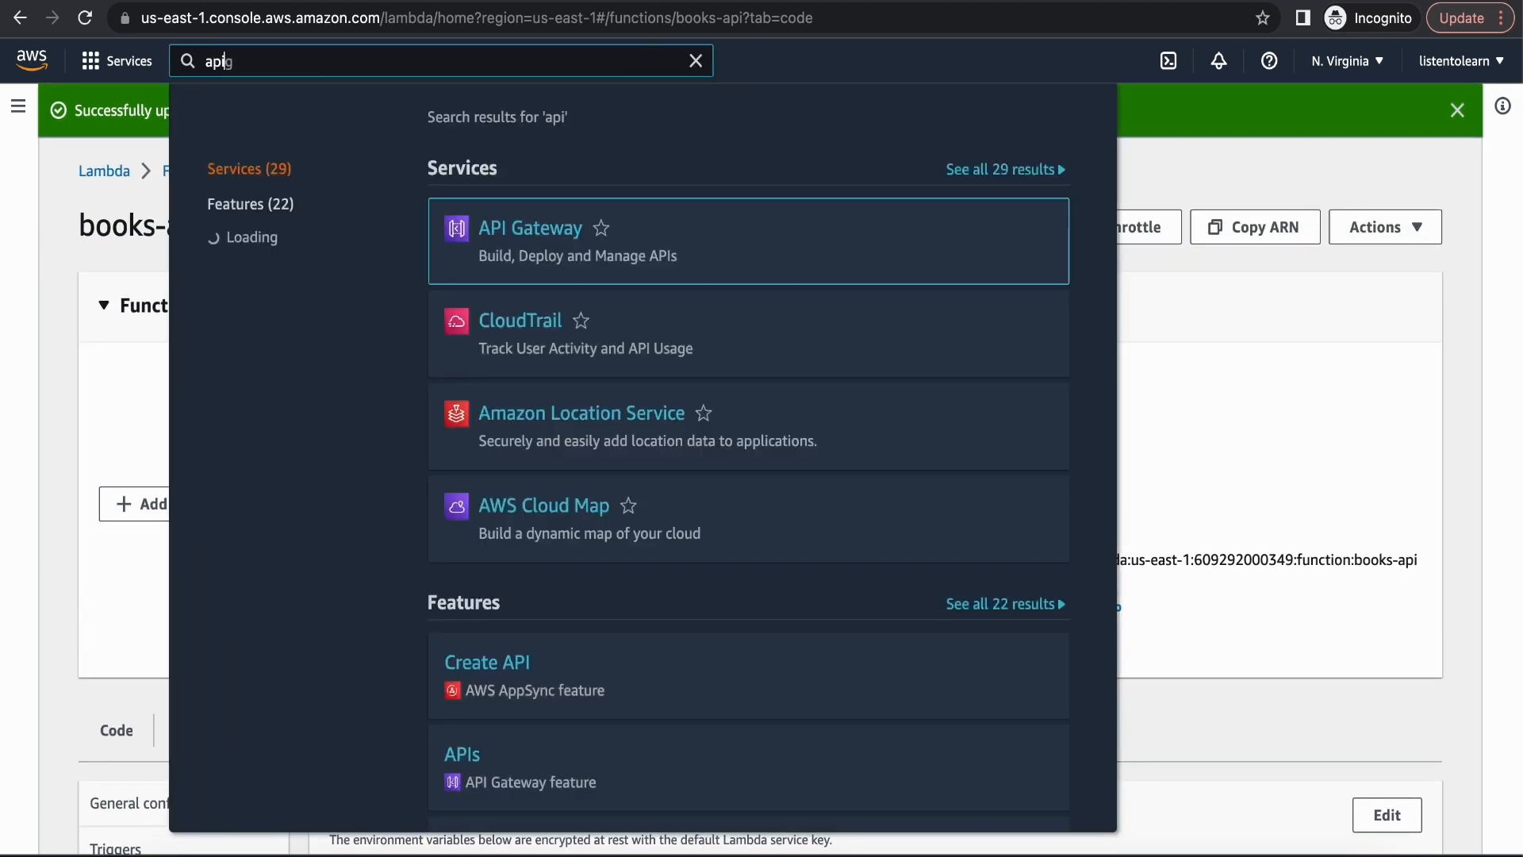
left_click(503, 228)
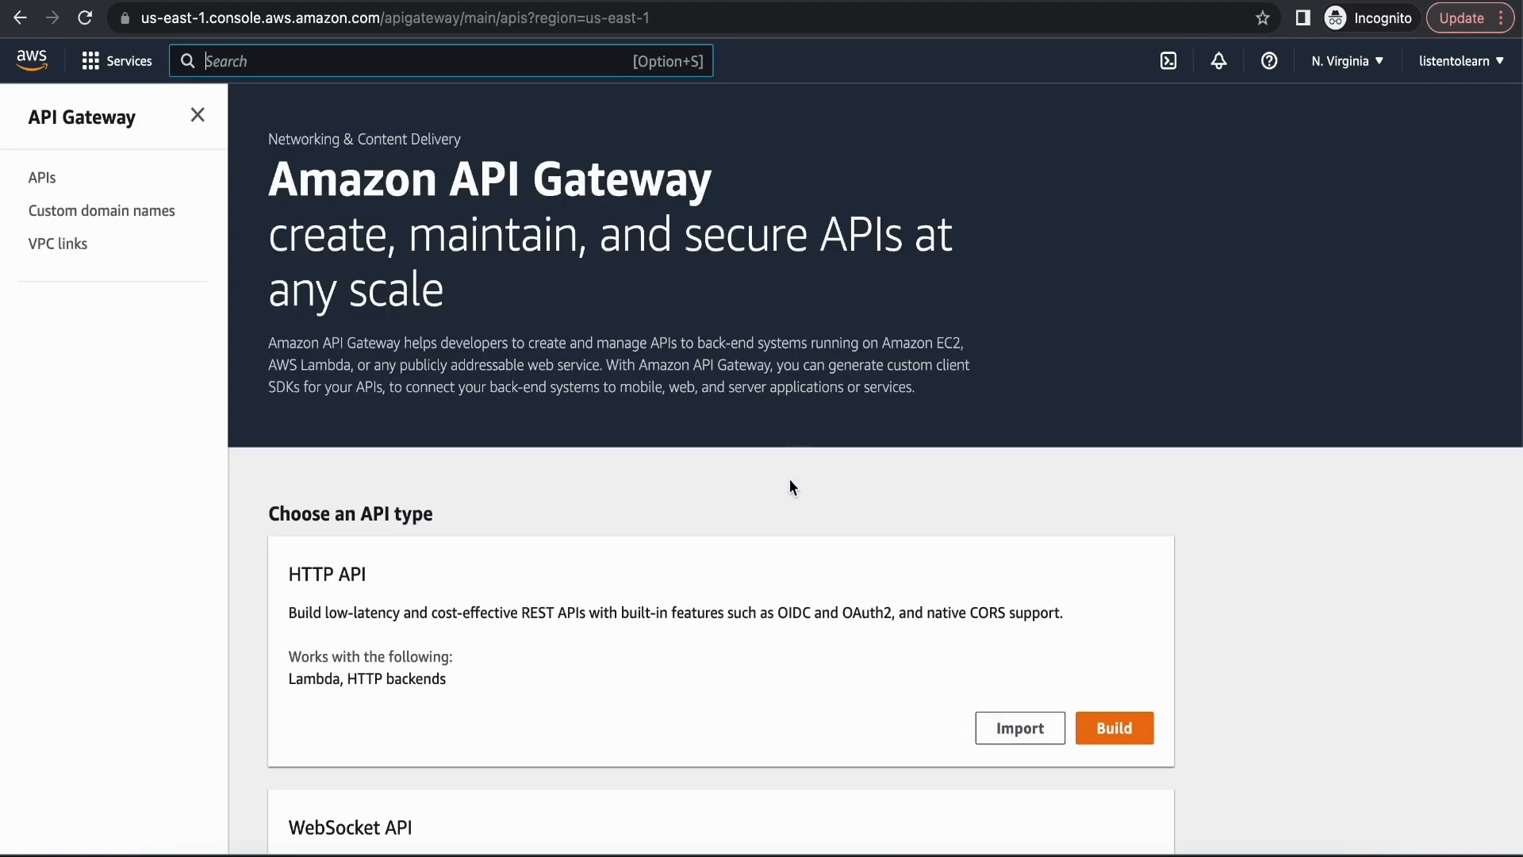
- Start building a REST API and dismiss the introductory message about creating a first API
scroll(789, 512, "down", 3)
scroll(789, 511, "down", 3)
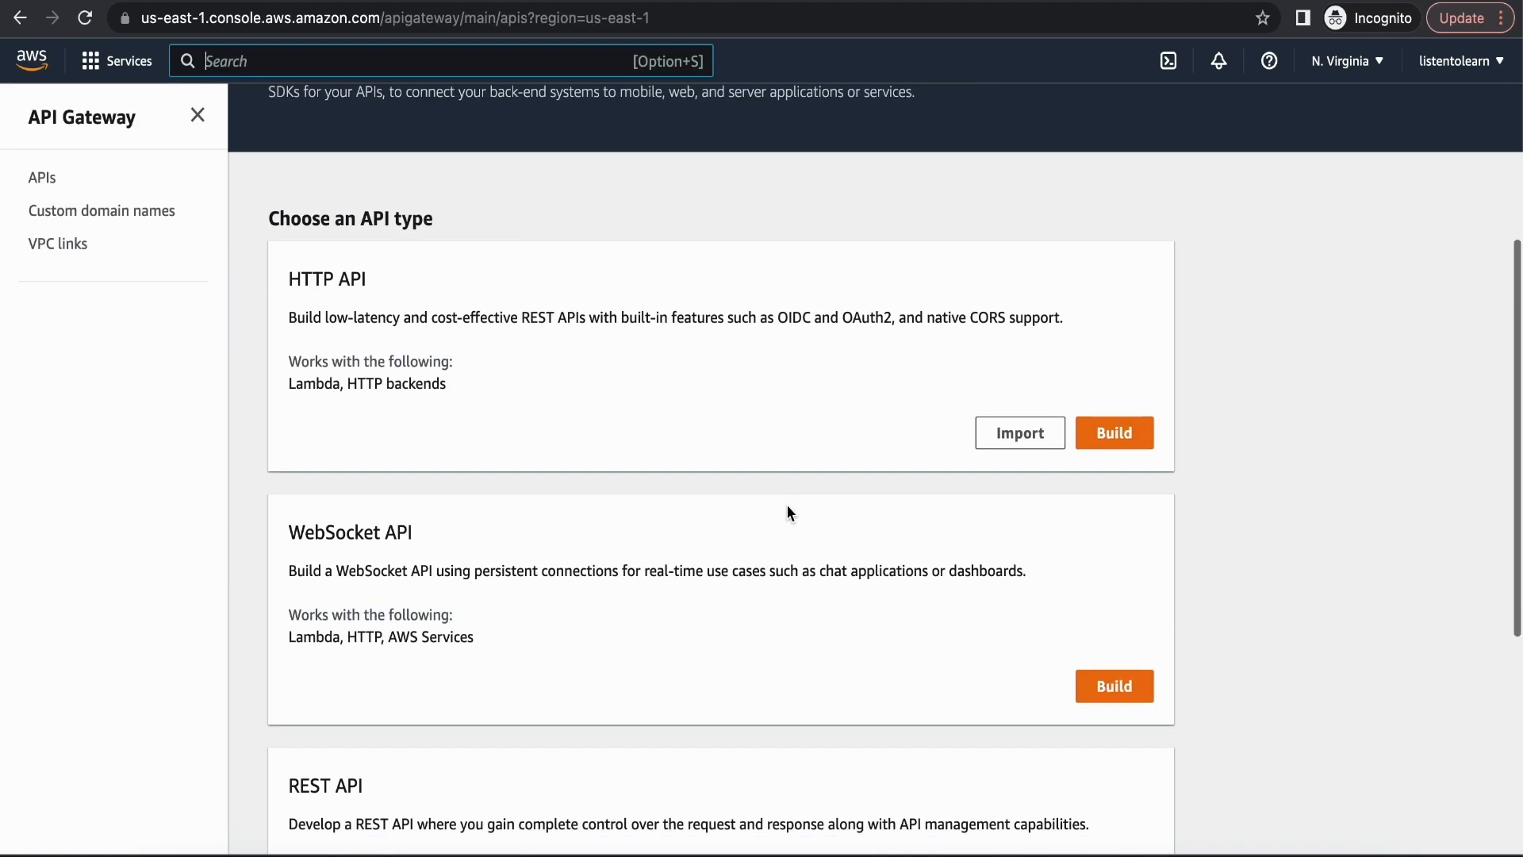
scroll(738, 577, "down", 1)
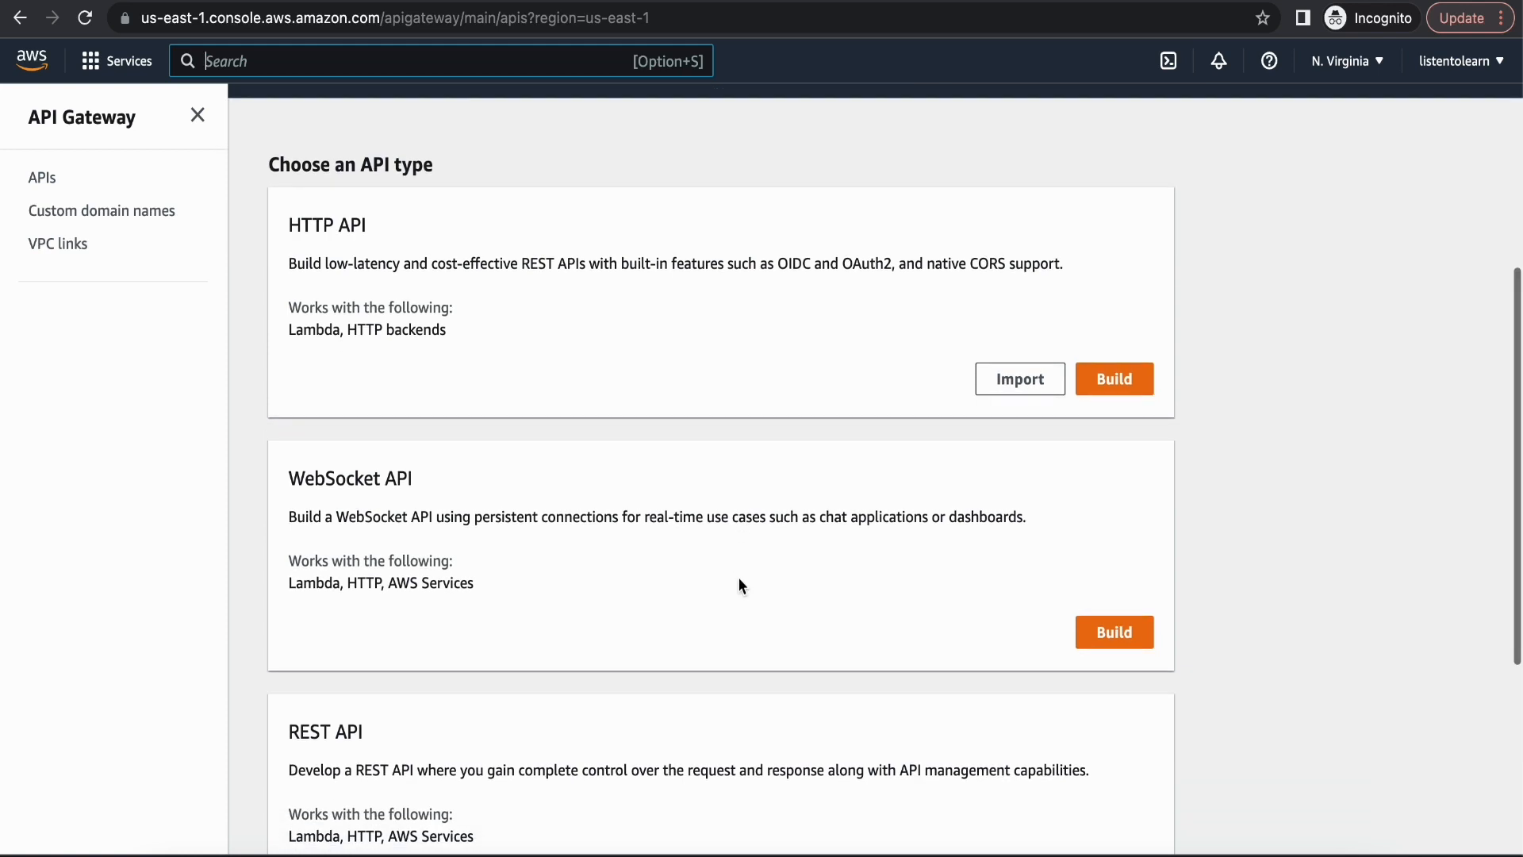
scroll(738, 578, "down", 5)
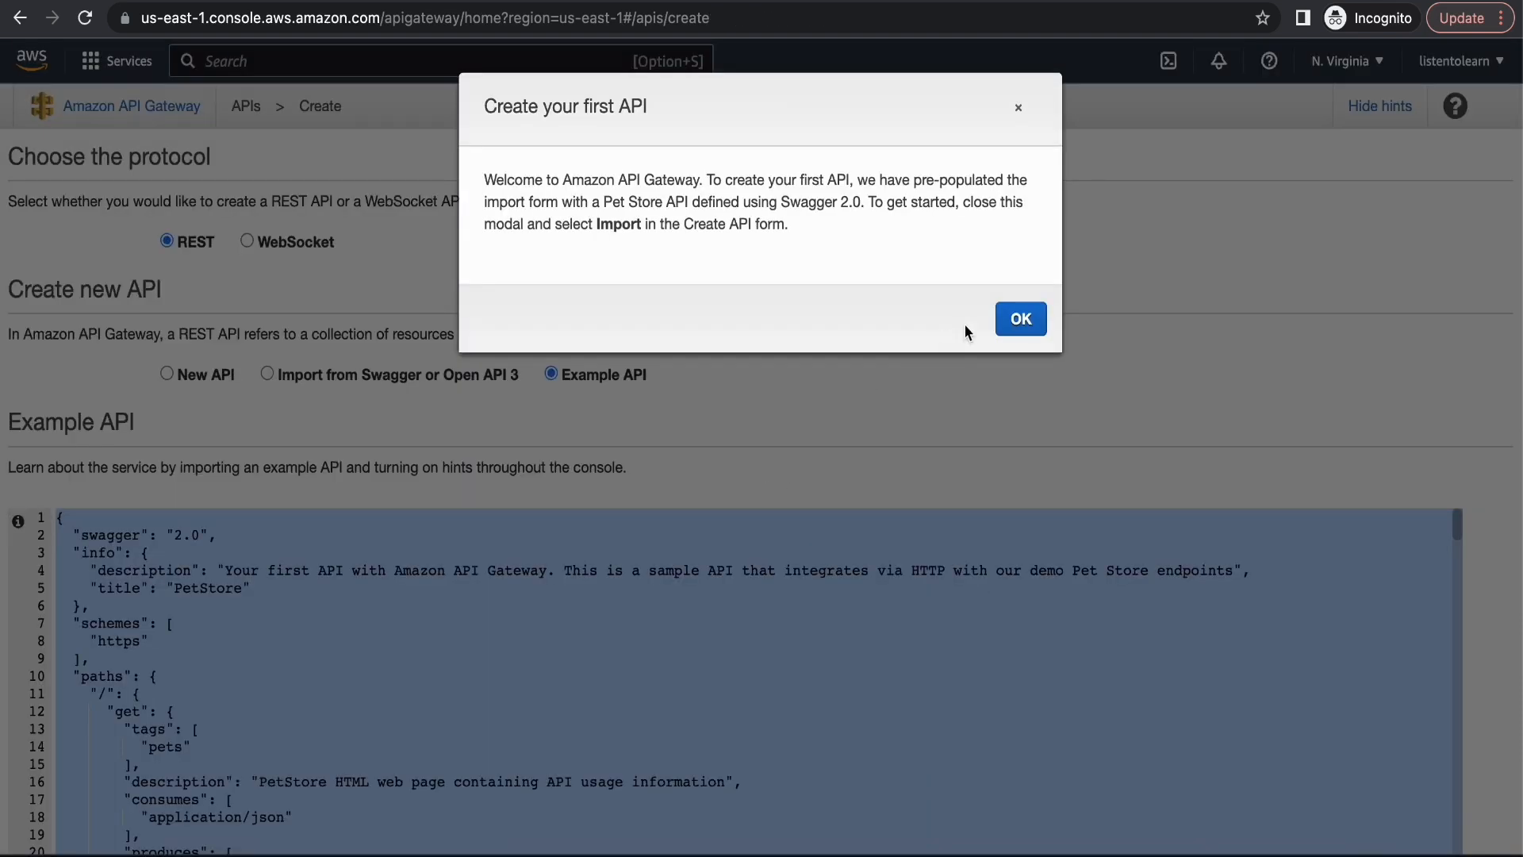
left_click(1021, 319)
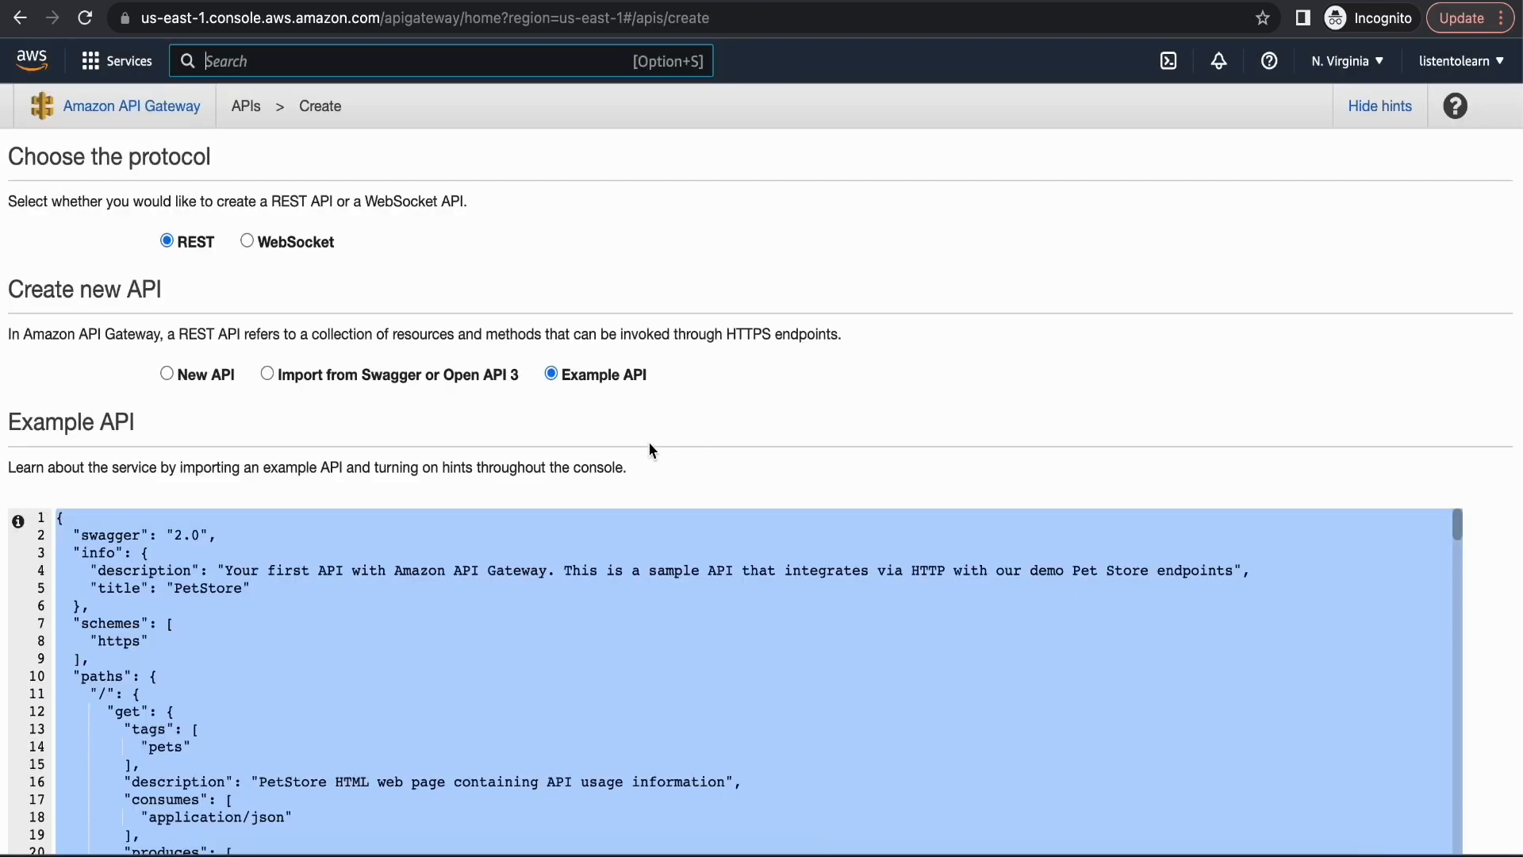
- Choose to create the REST API by importing from Swagger or Open API 3 and load the file swagger.yaml from the api-lambda folder
scroll(648, 444, "down", 5)
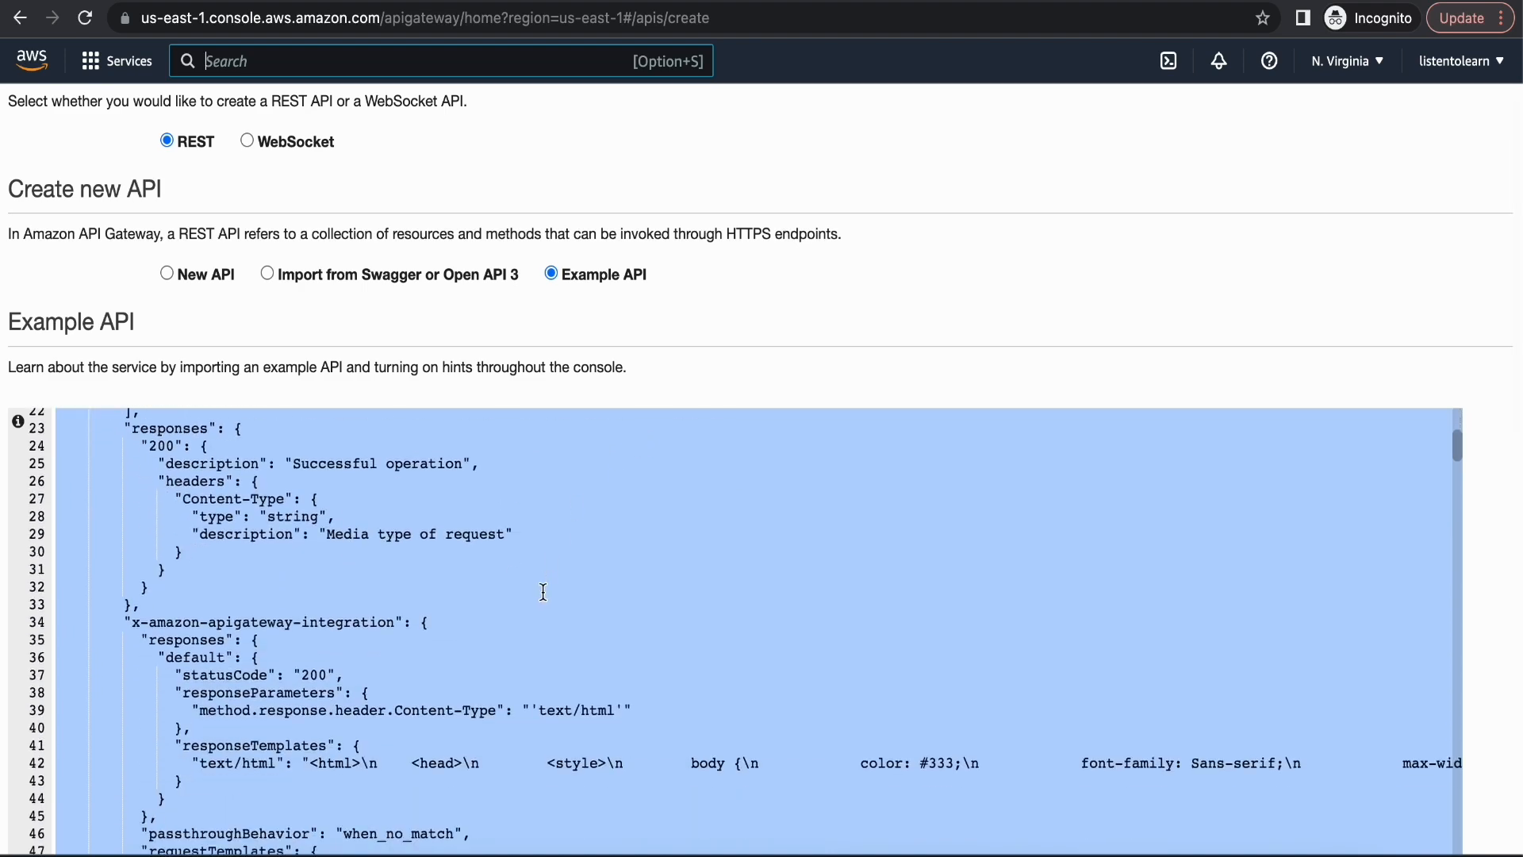
scroll(543, 591, "down", 12)
scroll(543, 591, "down", 4)
scroll(544, 592, "up", 9)
scroll(543, 592, "up", 12)
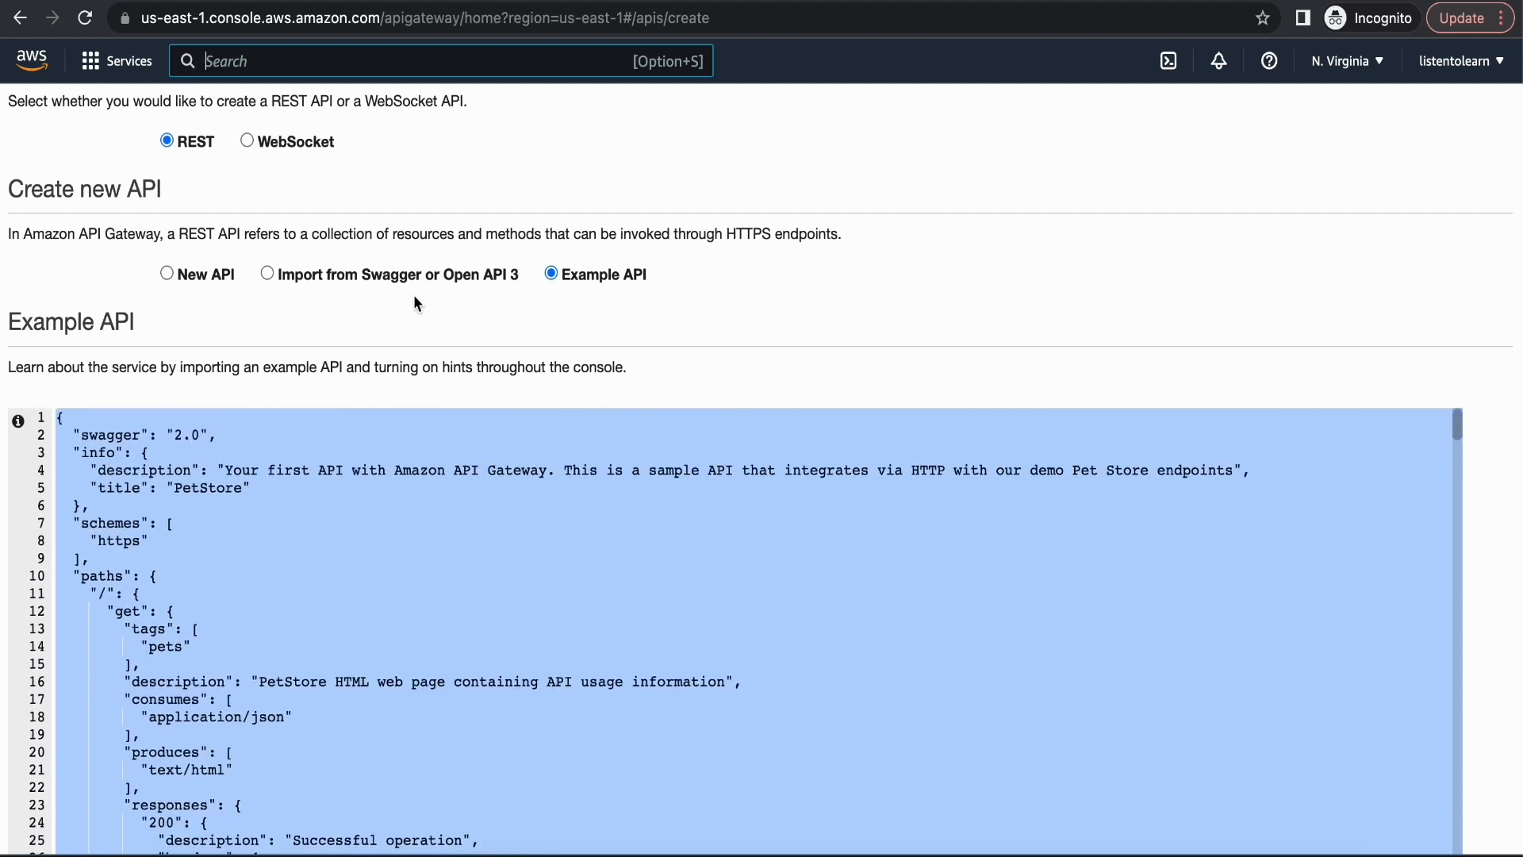
left_click(352, 278)
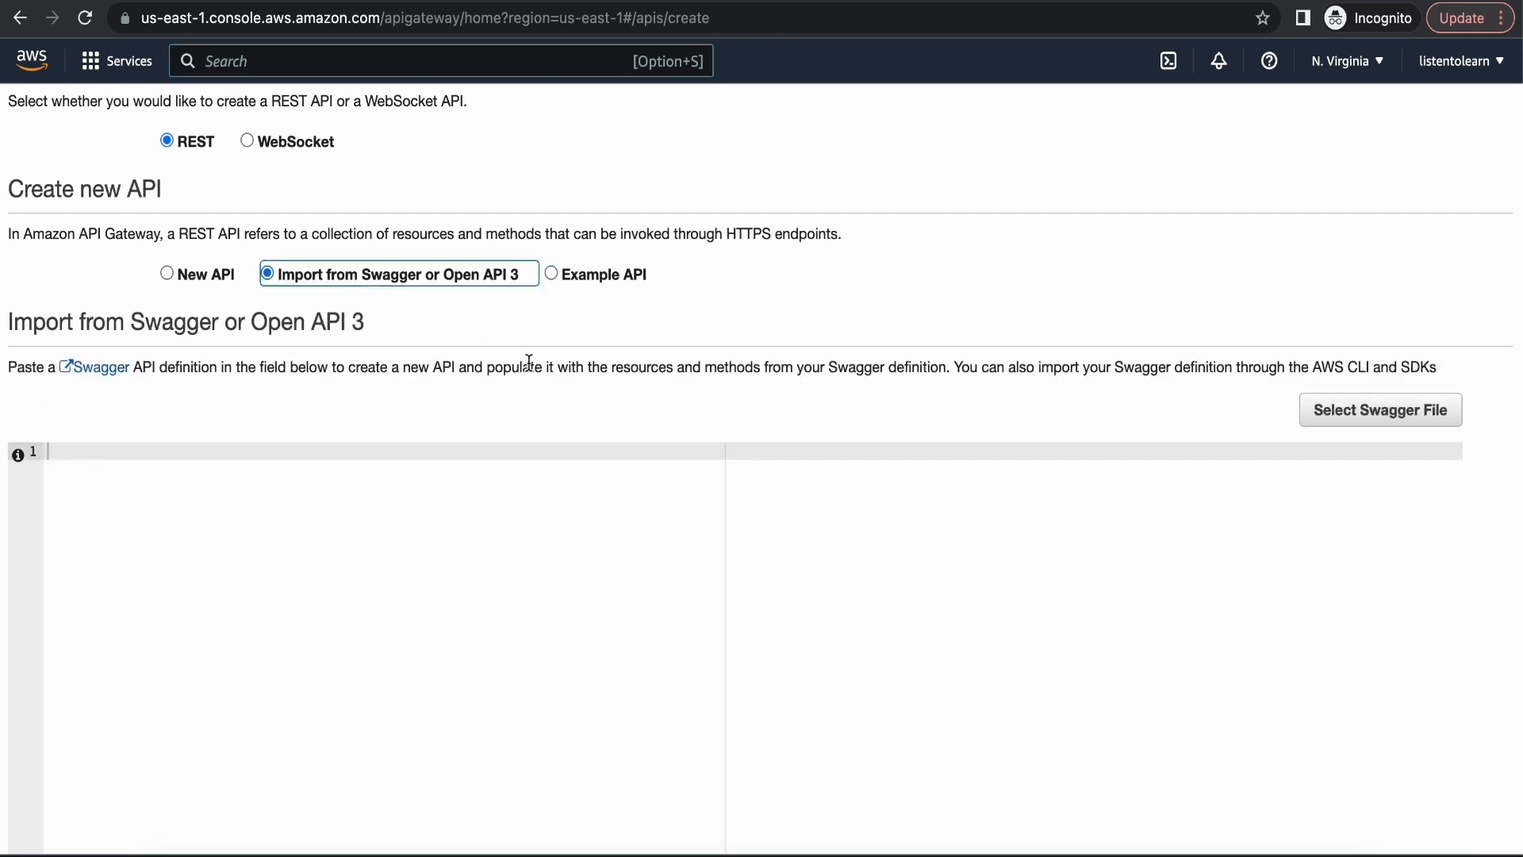
left_click(1346, 414)
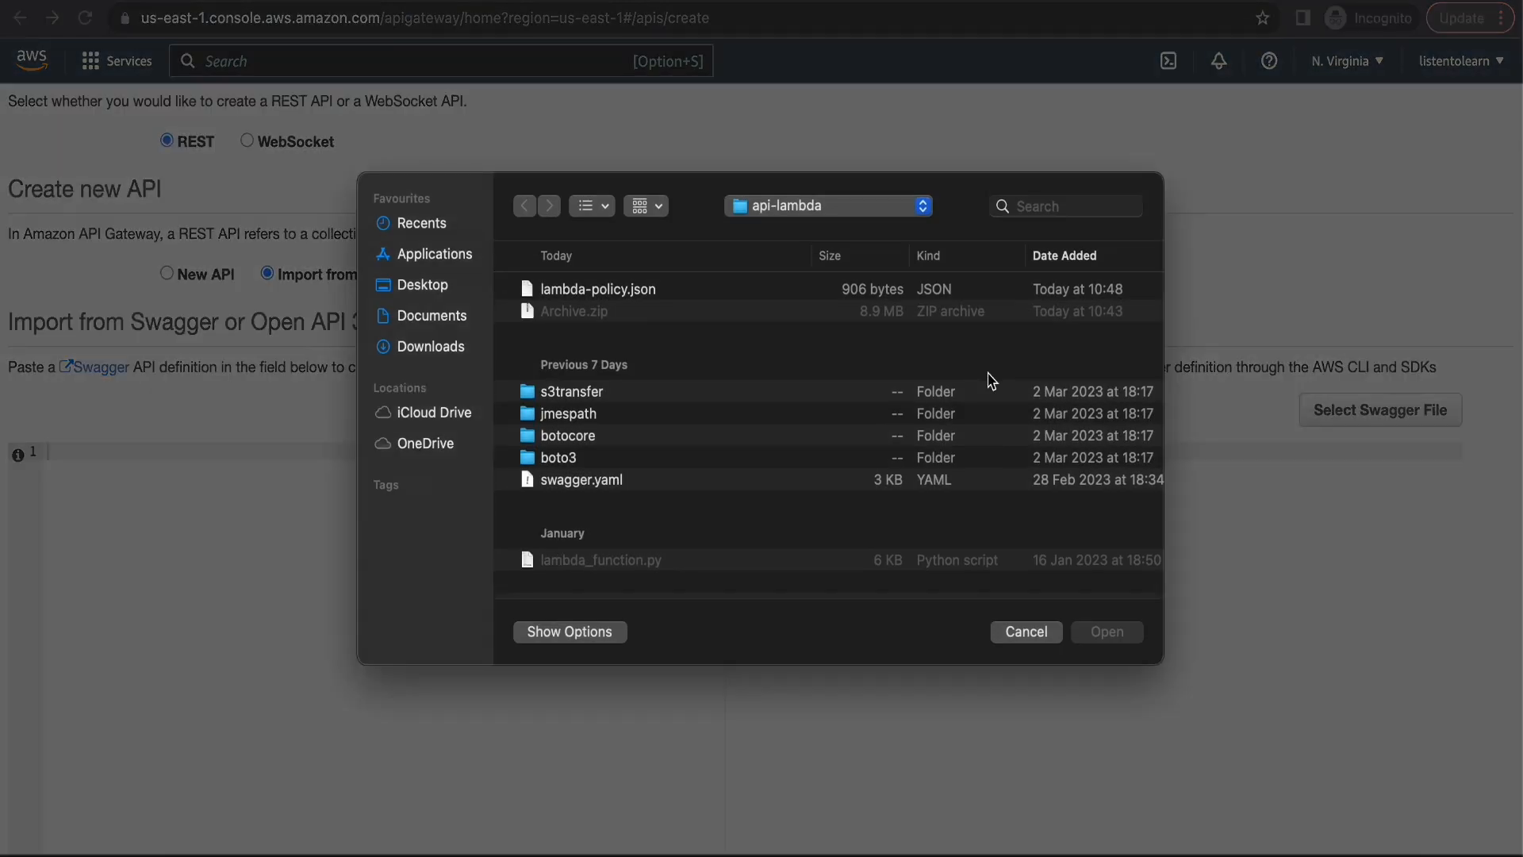
left_click(613, 484)
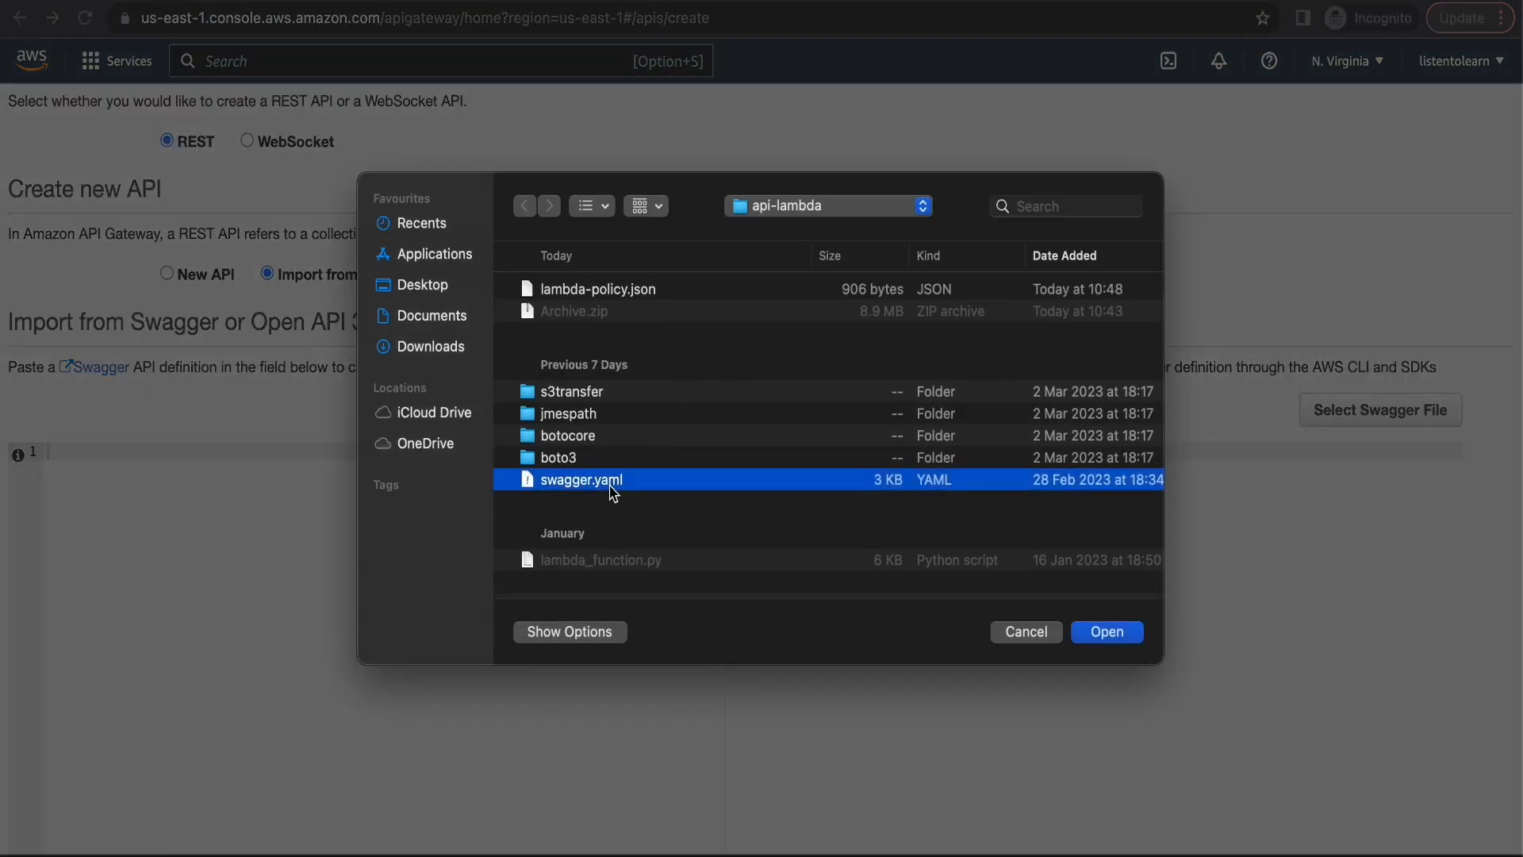
left_click(1127, 640)
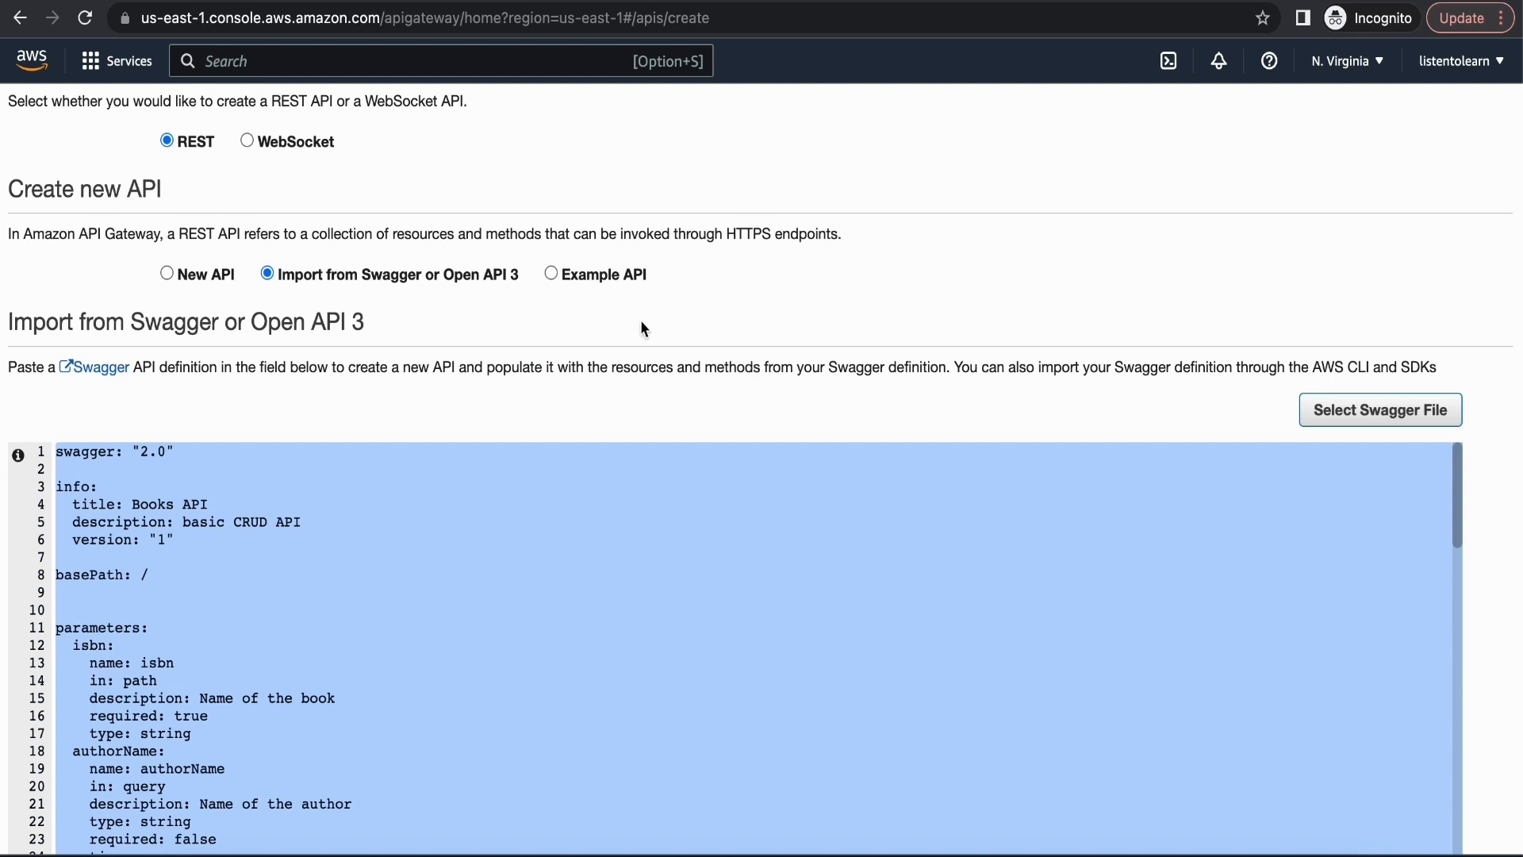
- Review the loaded Swagger definition, examining its parameters, responses, the /books and /books/{isbn} paths, and the request body definitions
scroll(607, 354, "down", 5)
scroll(608, 355, "up", 3)
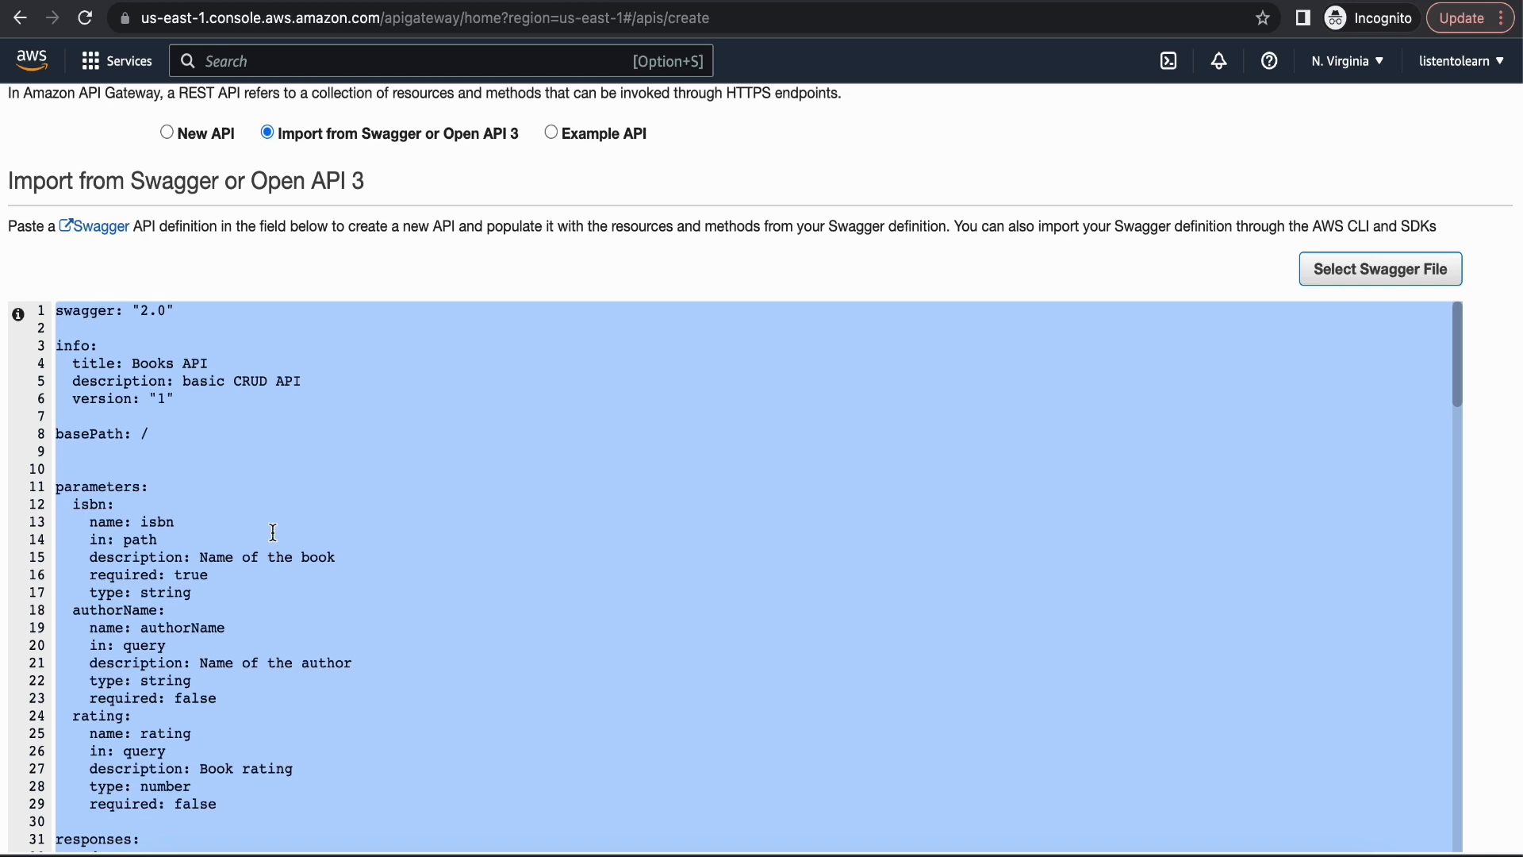
scroll(273, 532, "down", 5)
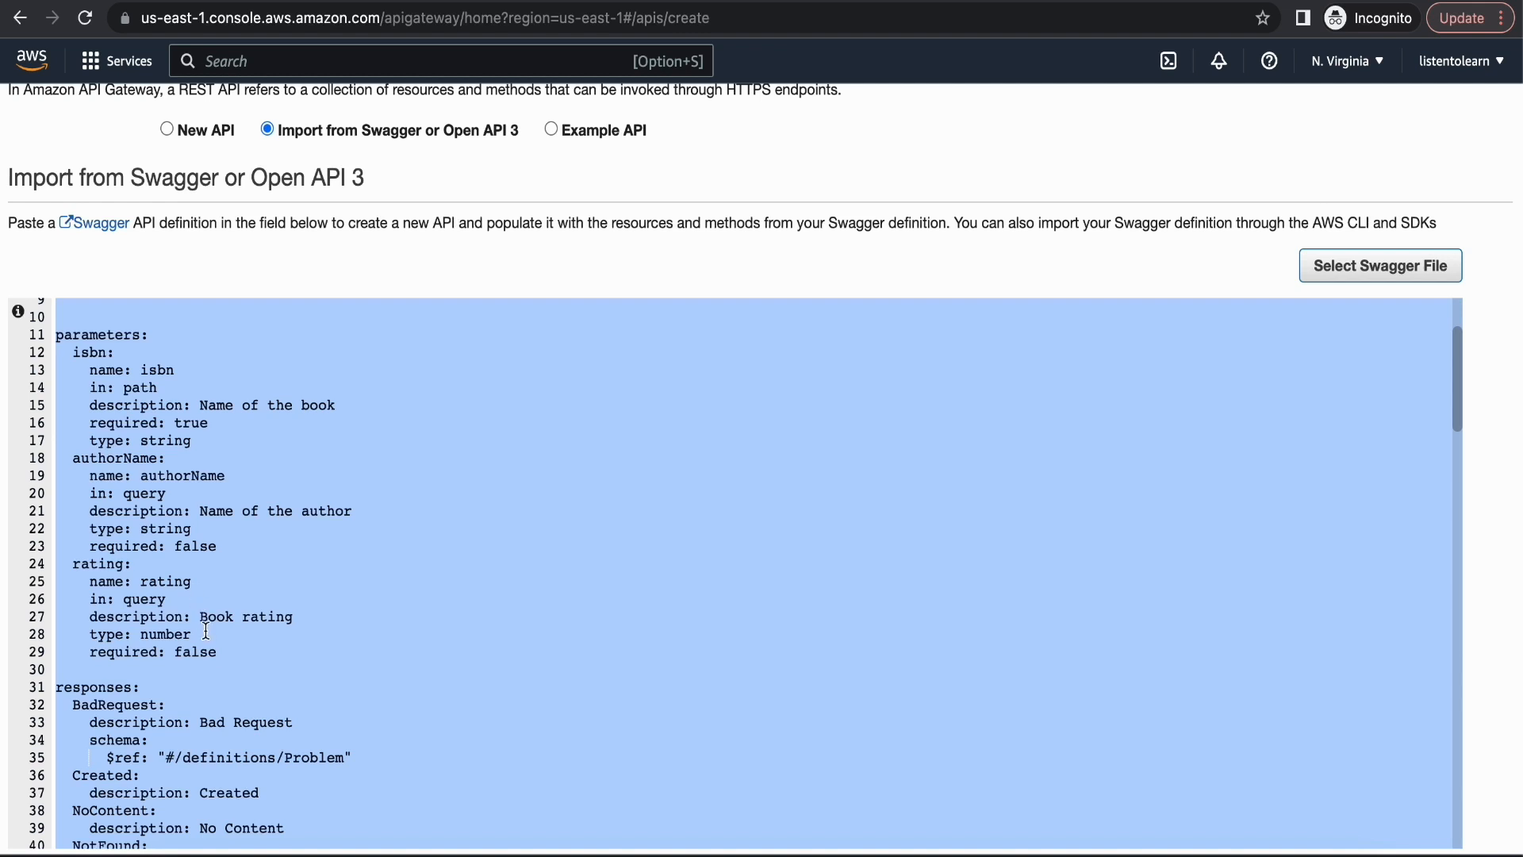
scroll(307, 627, "down", 6)
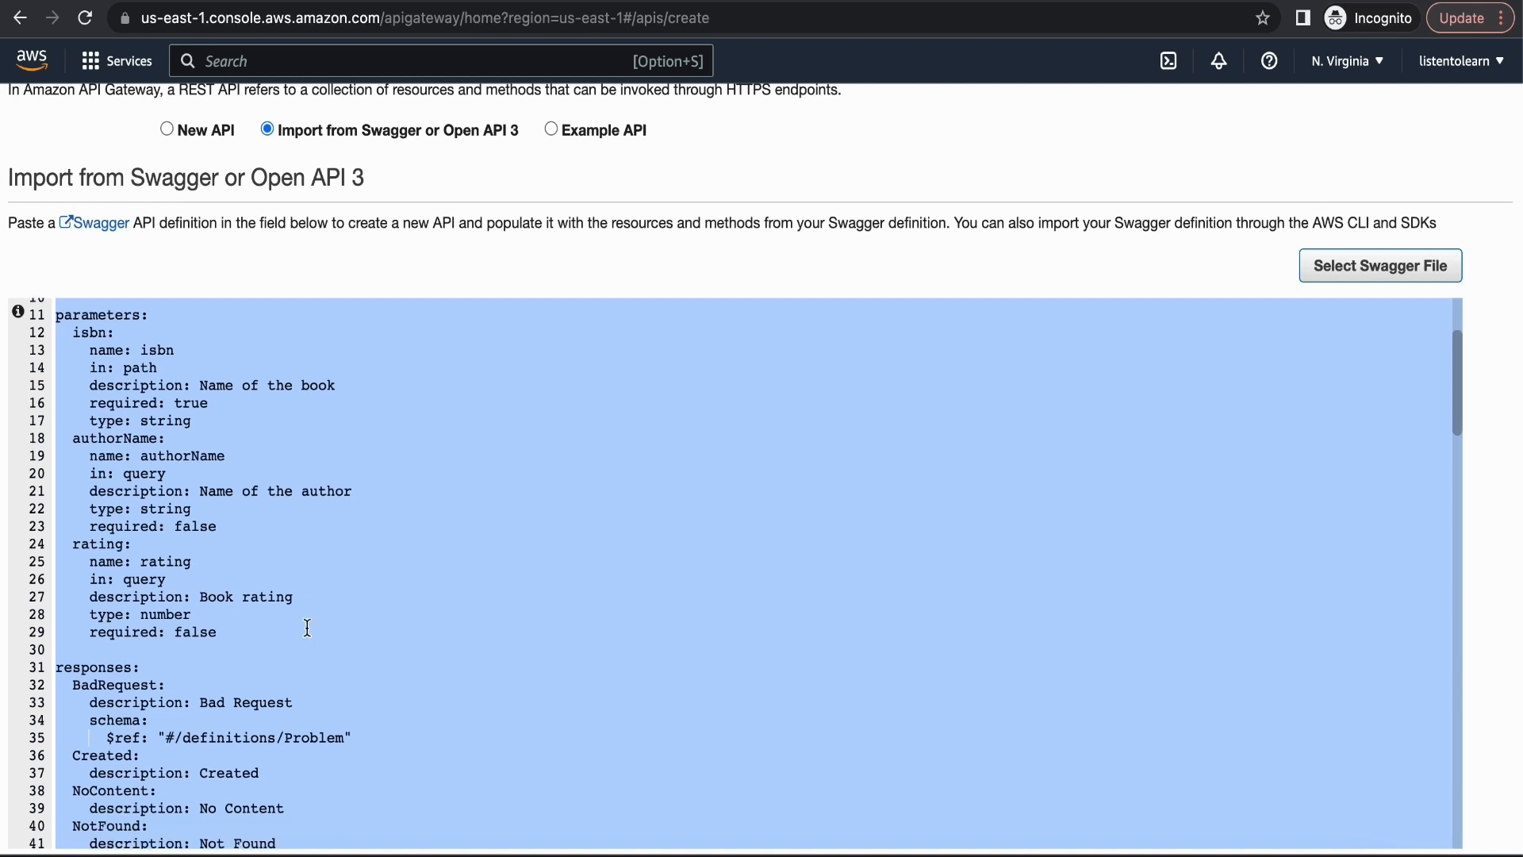
scroll(307, 627, "down", 2)
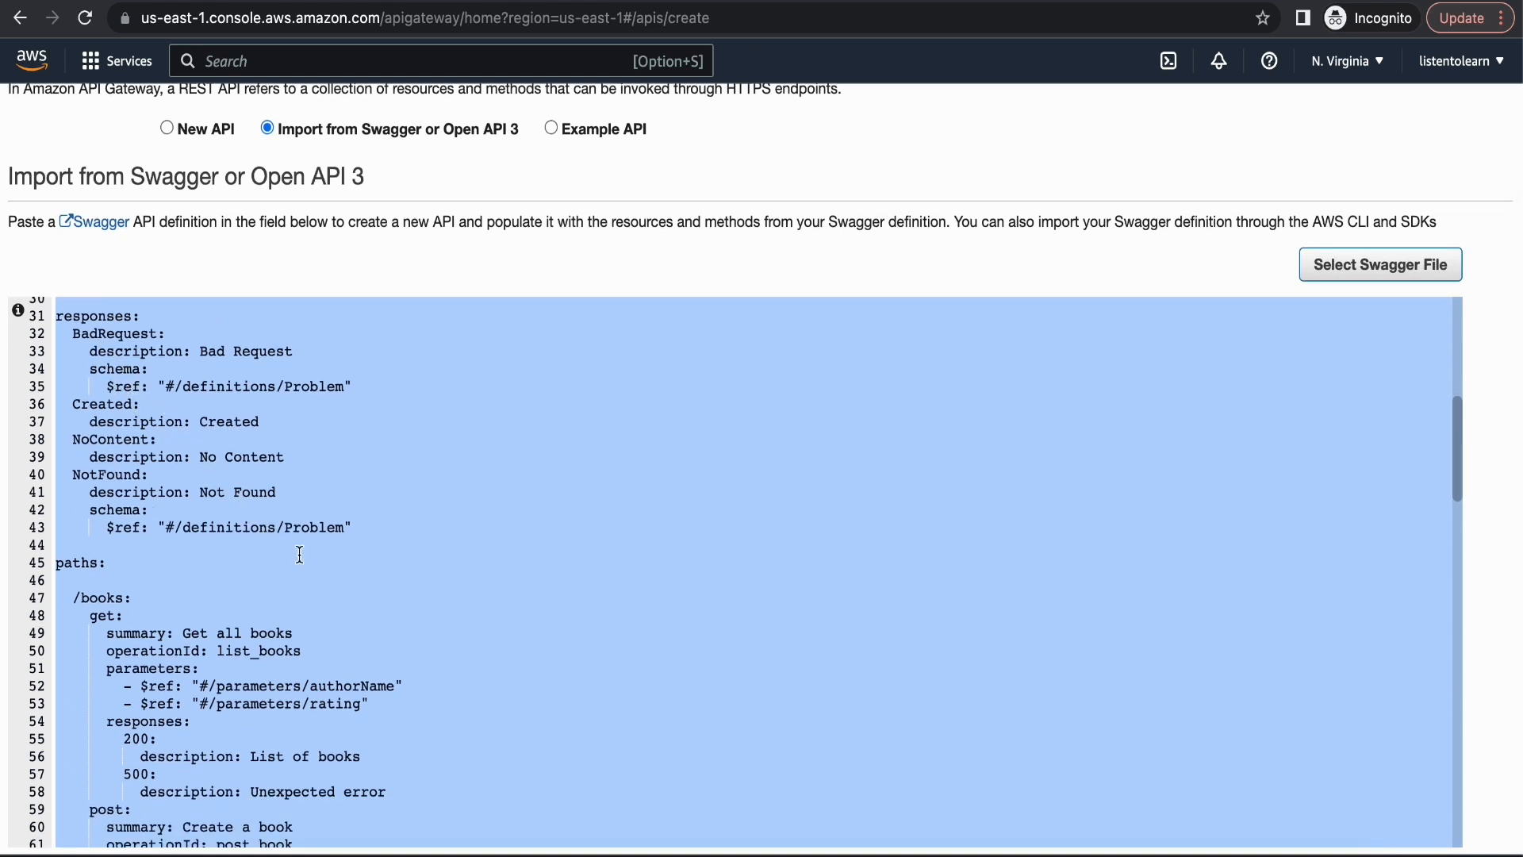
scroll(322, 576, "down", 5)
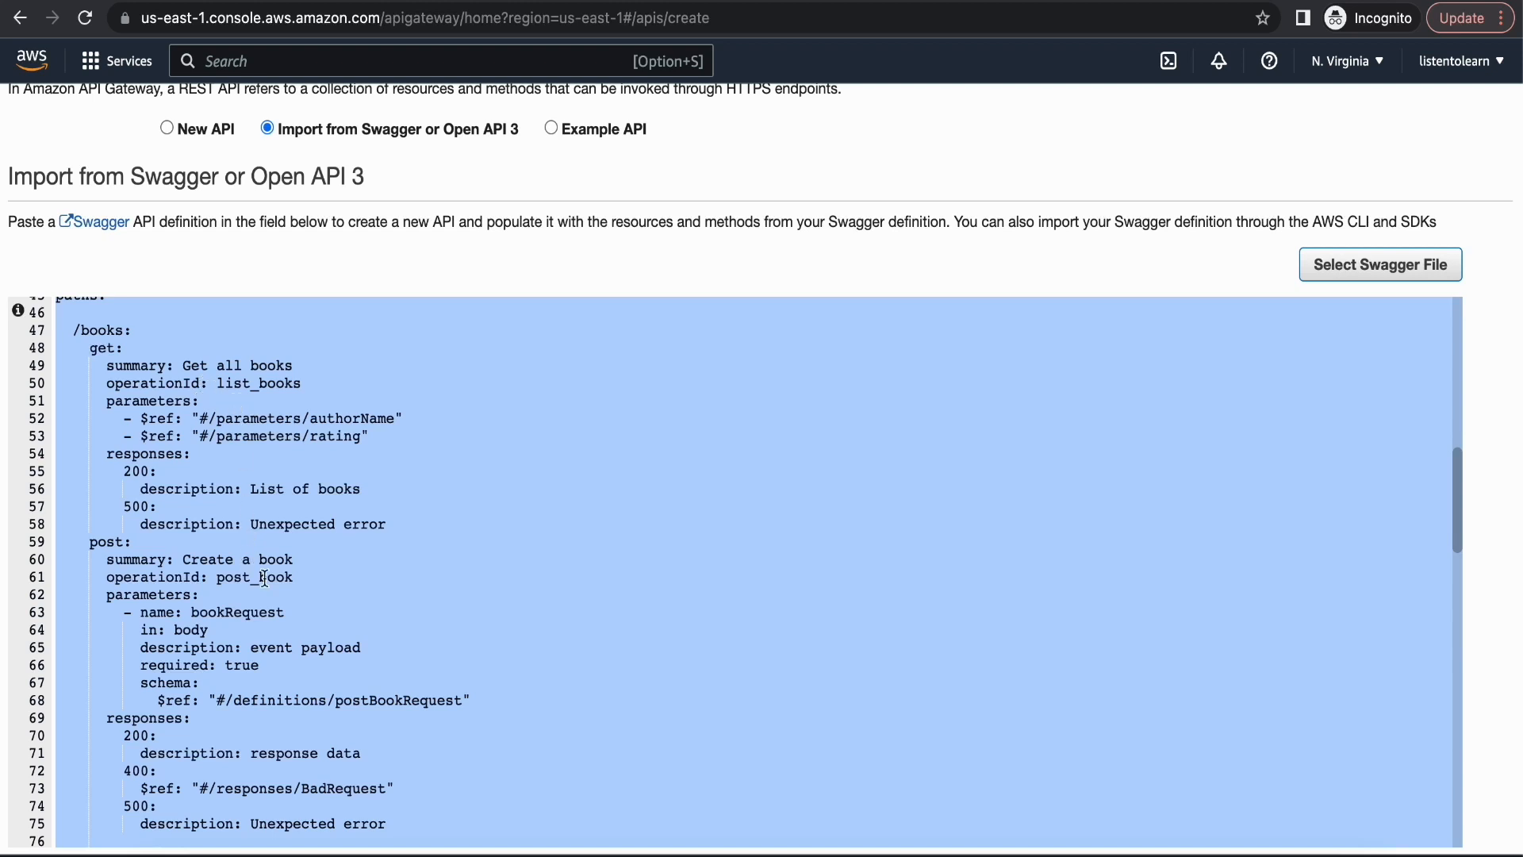
scroll(288, 600, "down", 4)
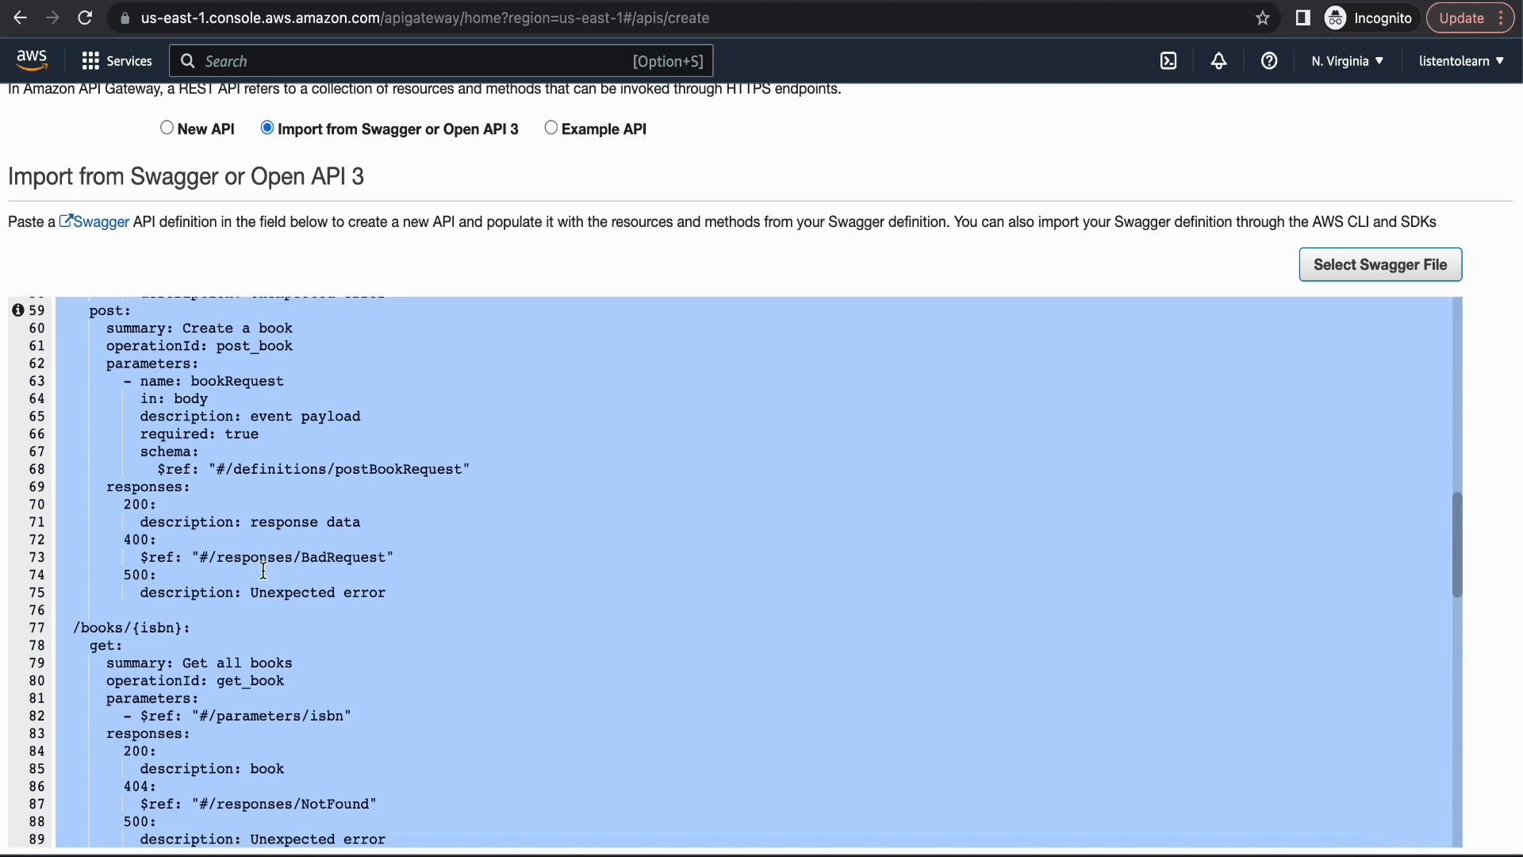
scroll(394, 482, "down", 8)
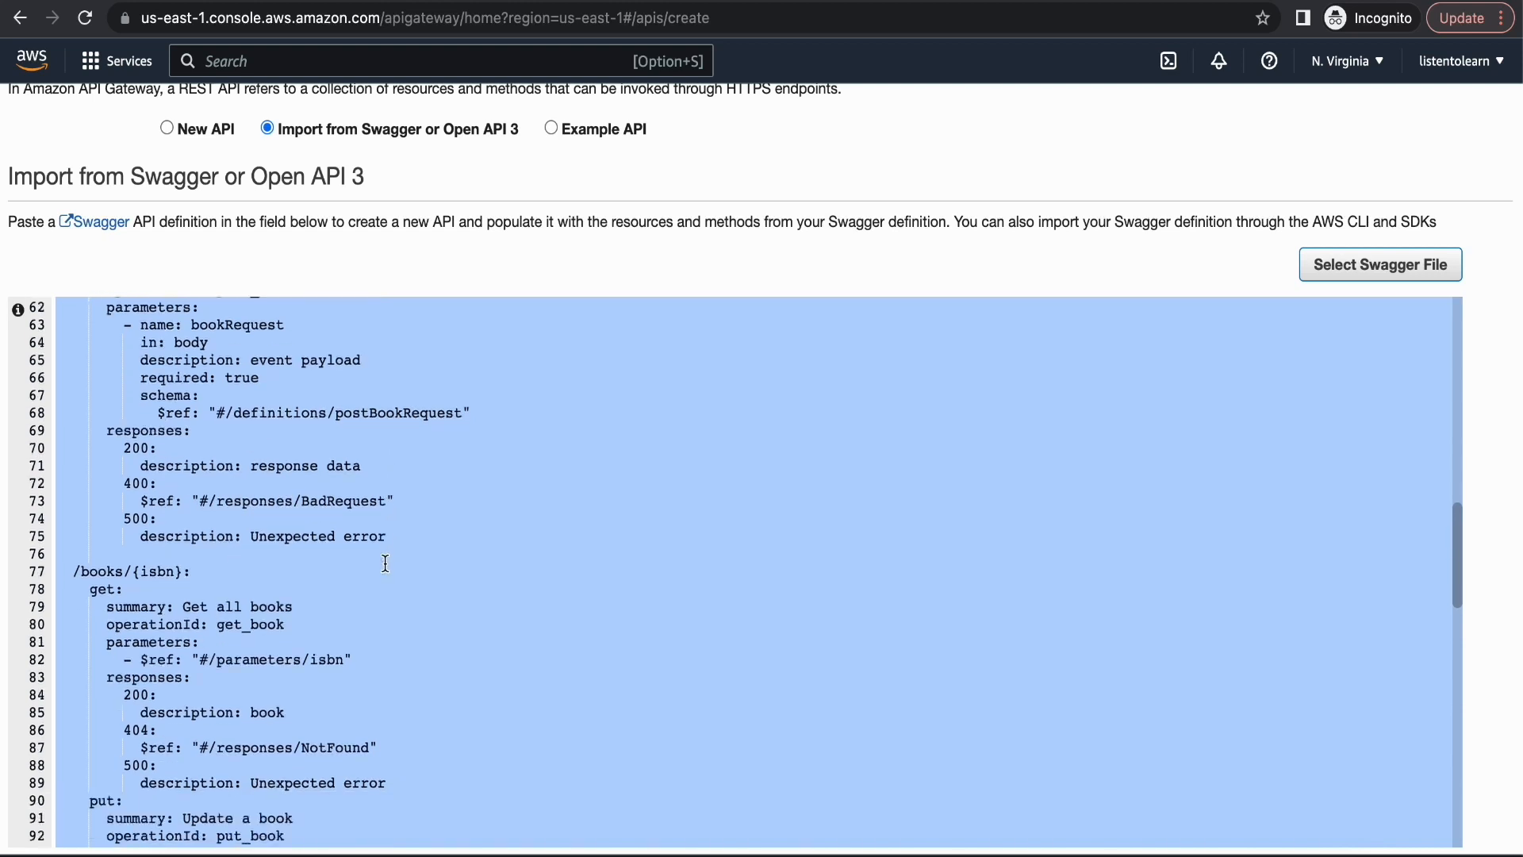
scroll(385, 563, "up", 2)
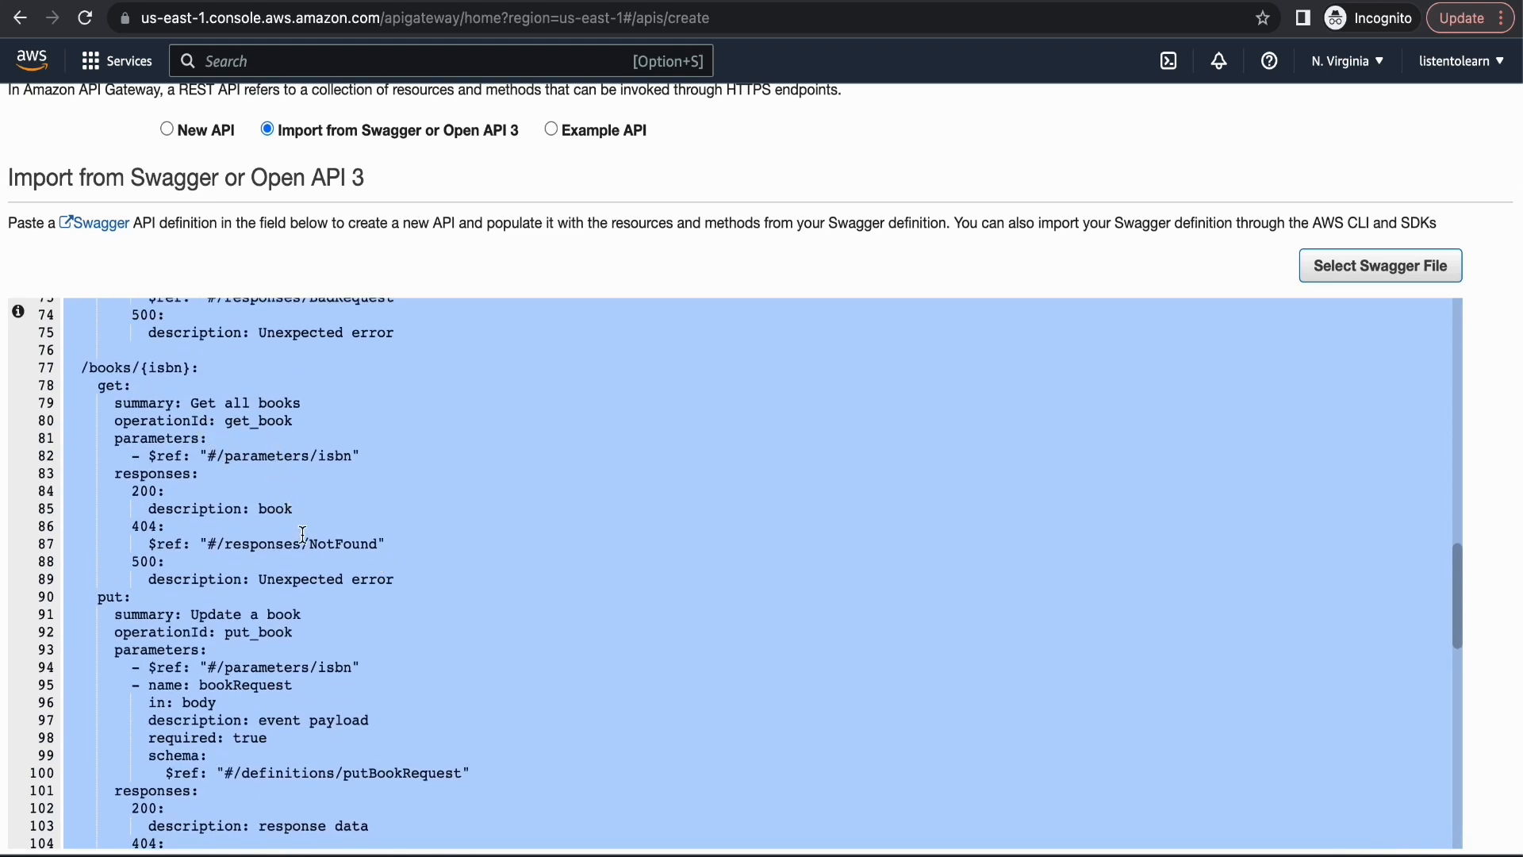
scroll(368, 631, "down", 5)
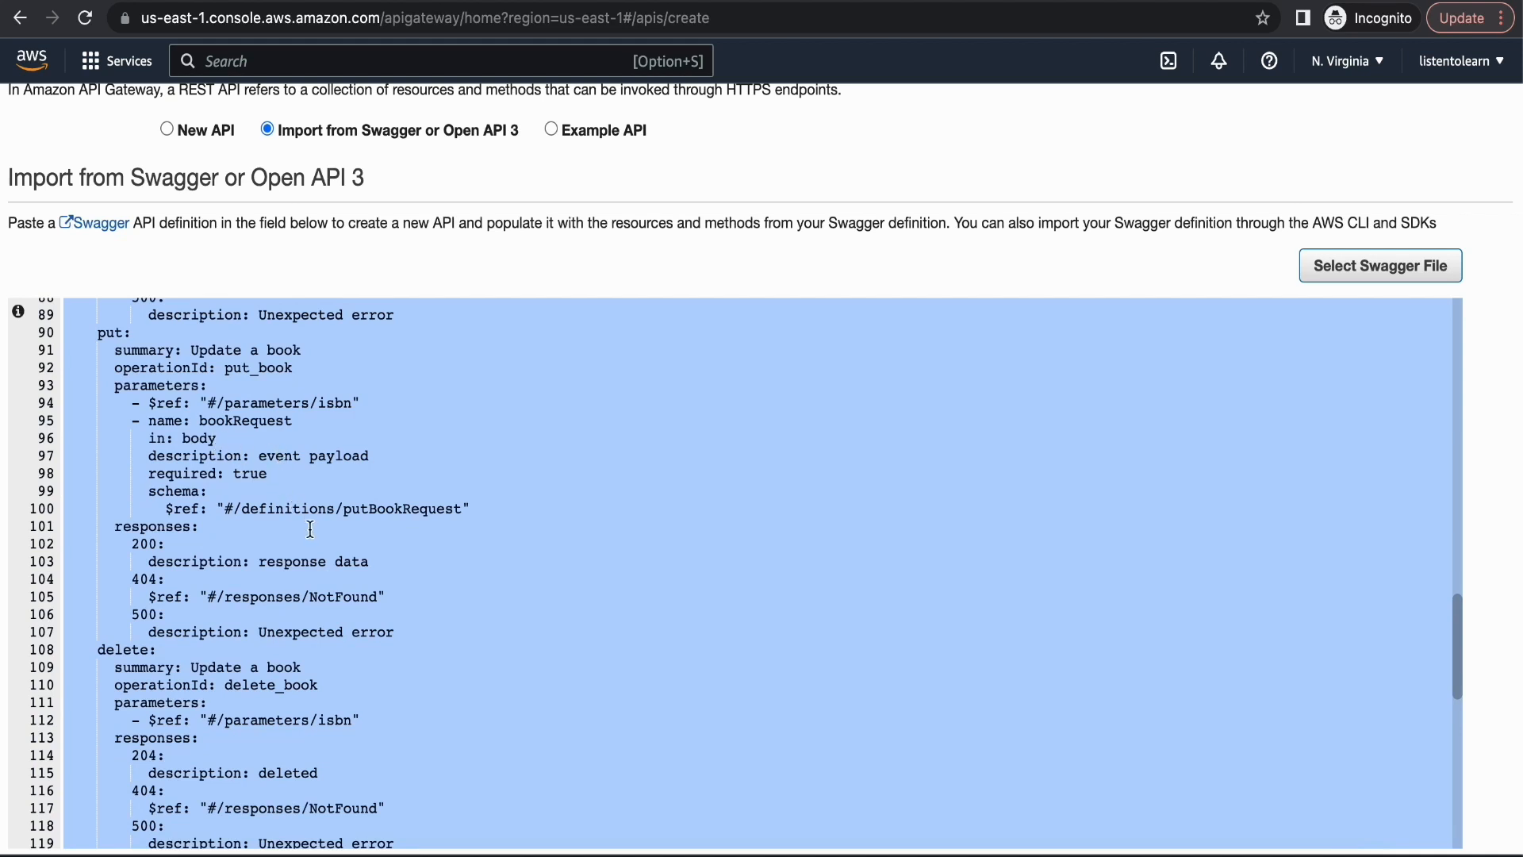
scroll(369, 631, "down", 4)
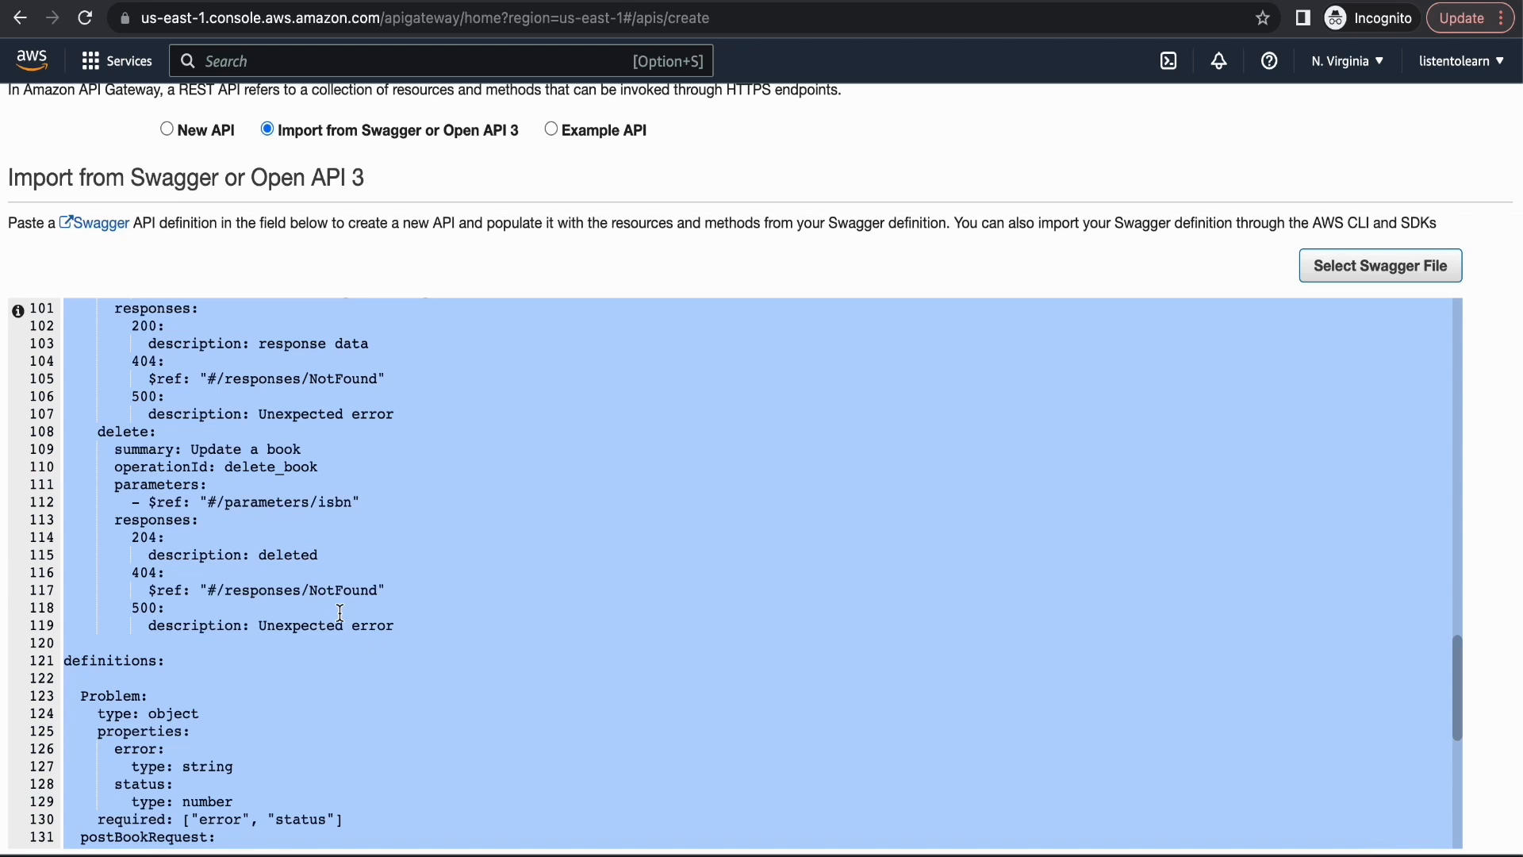
scroll(344, 559, "down", 8)
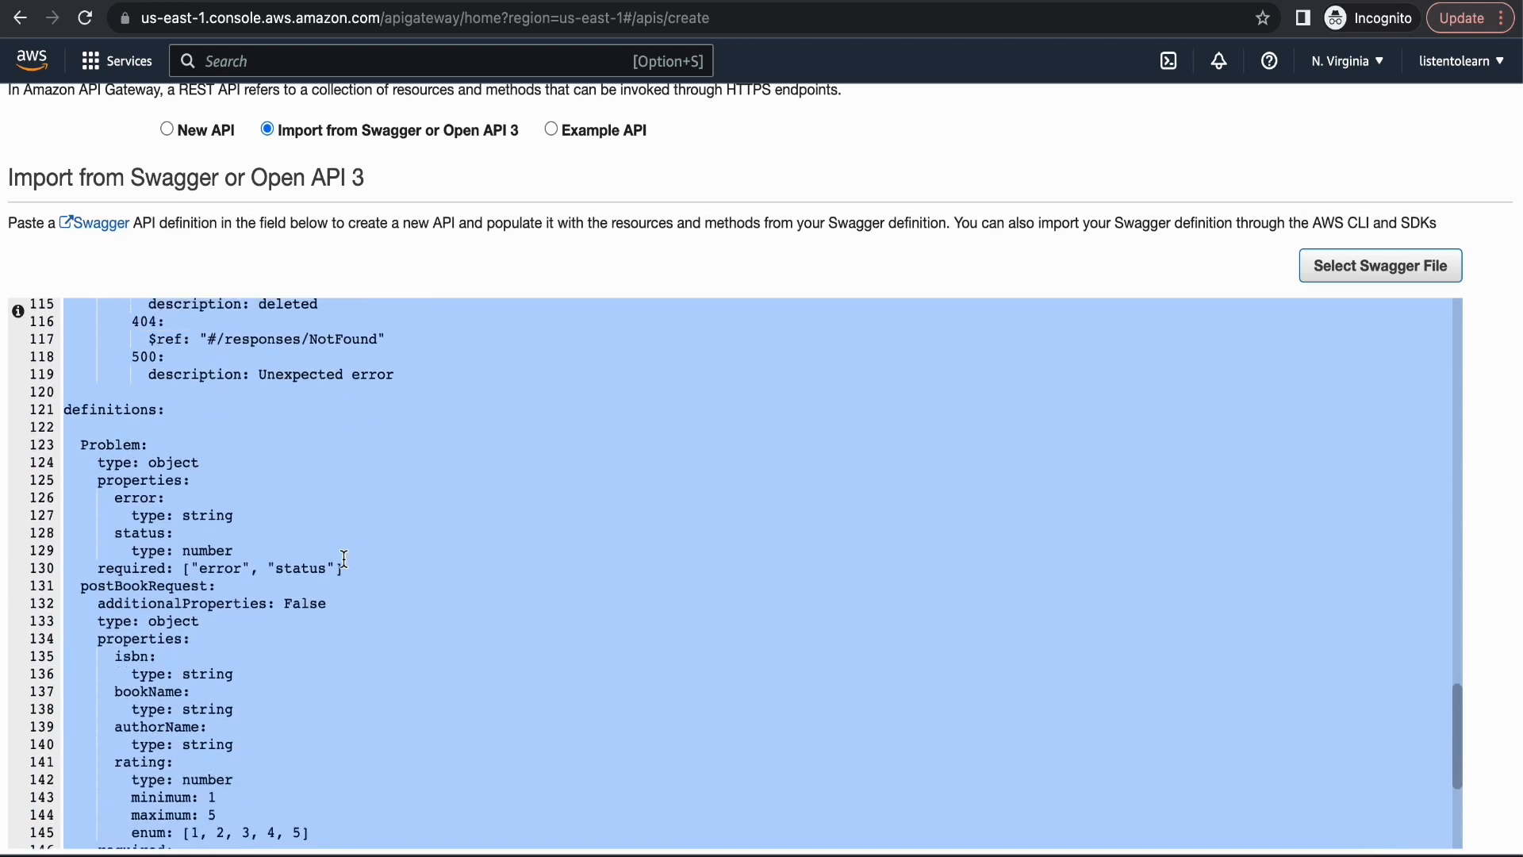
scroll(206, 405, "up", 2)
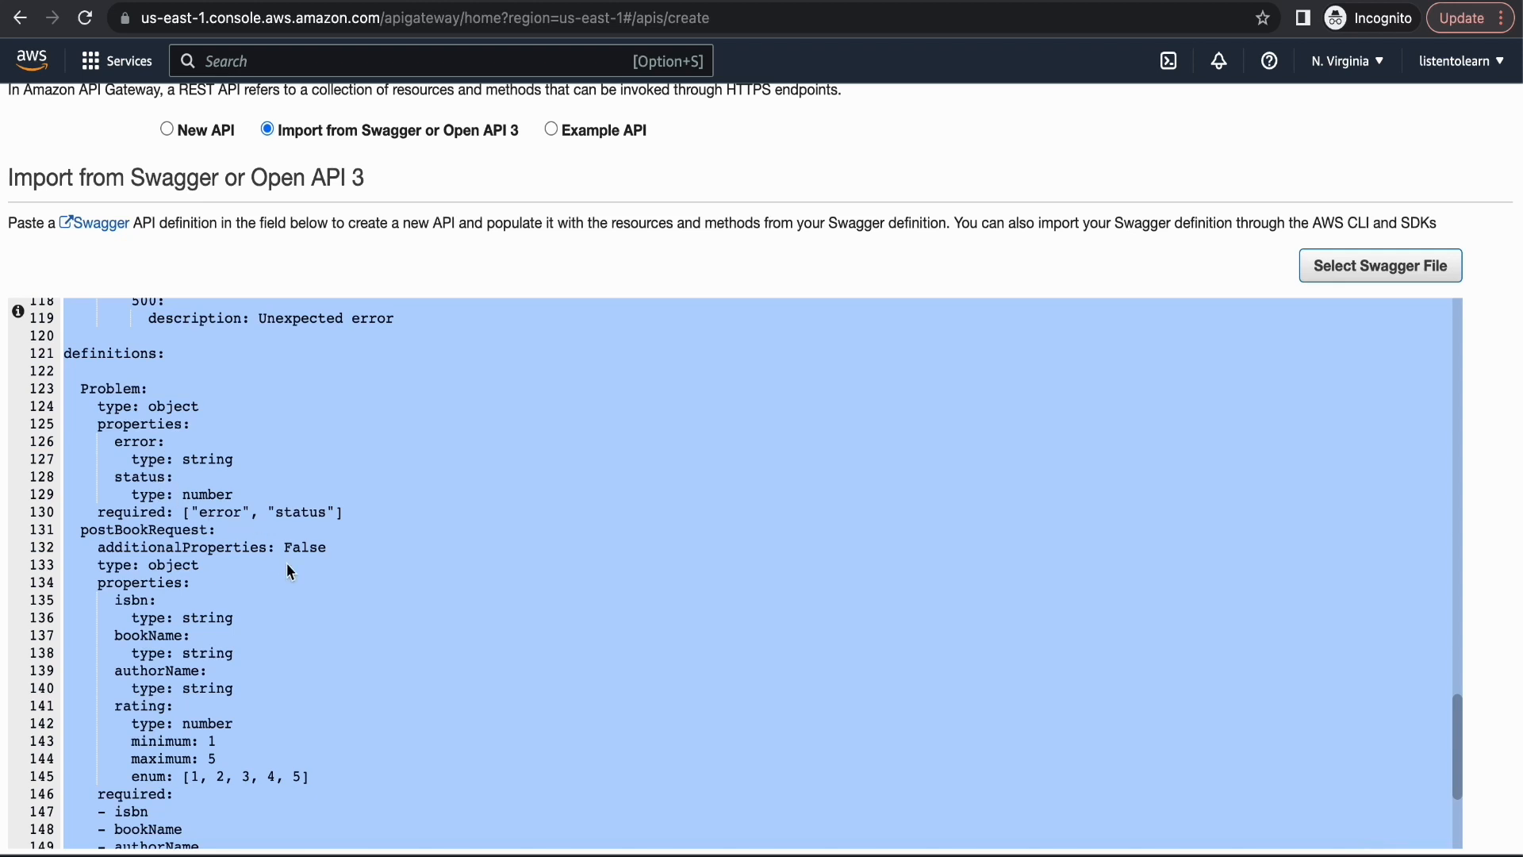
scroll(278, 563, "down", 3)
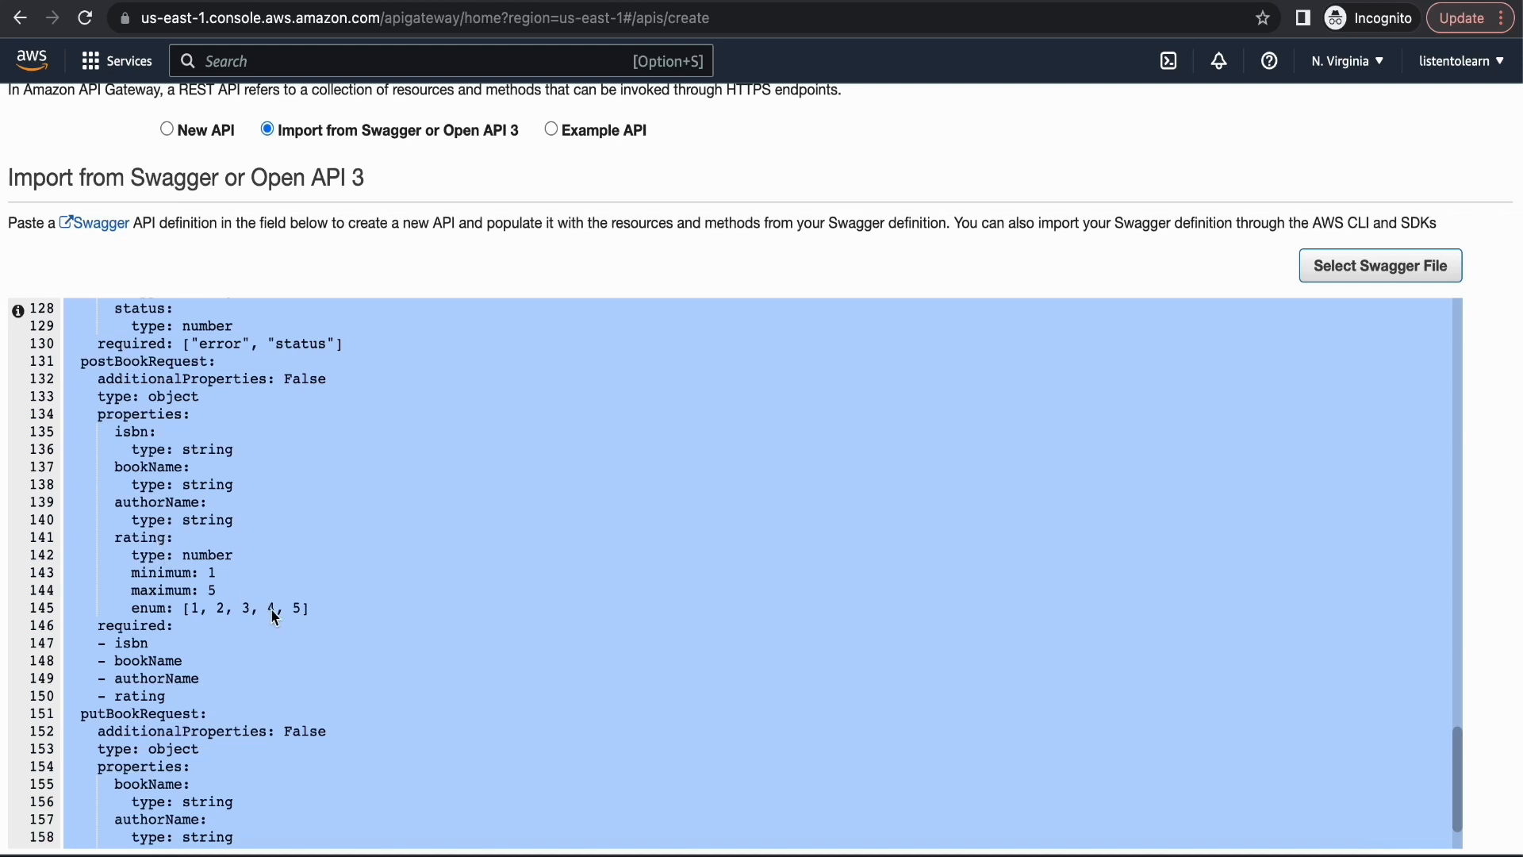
scroll(273, 616, "down", 1)
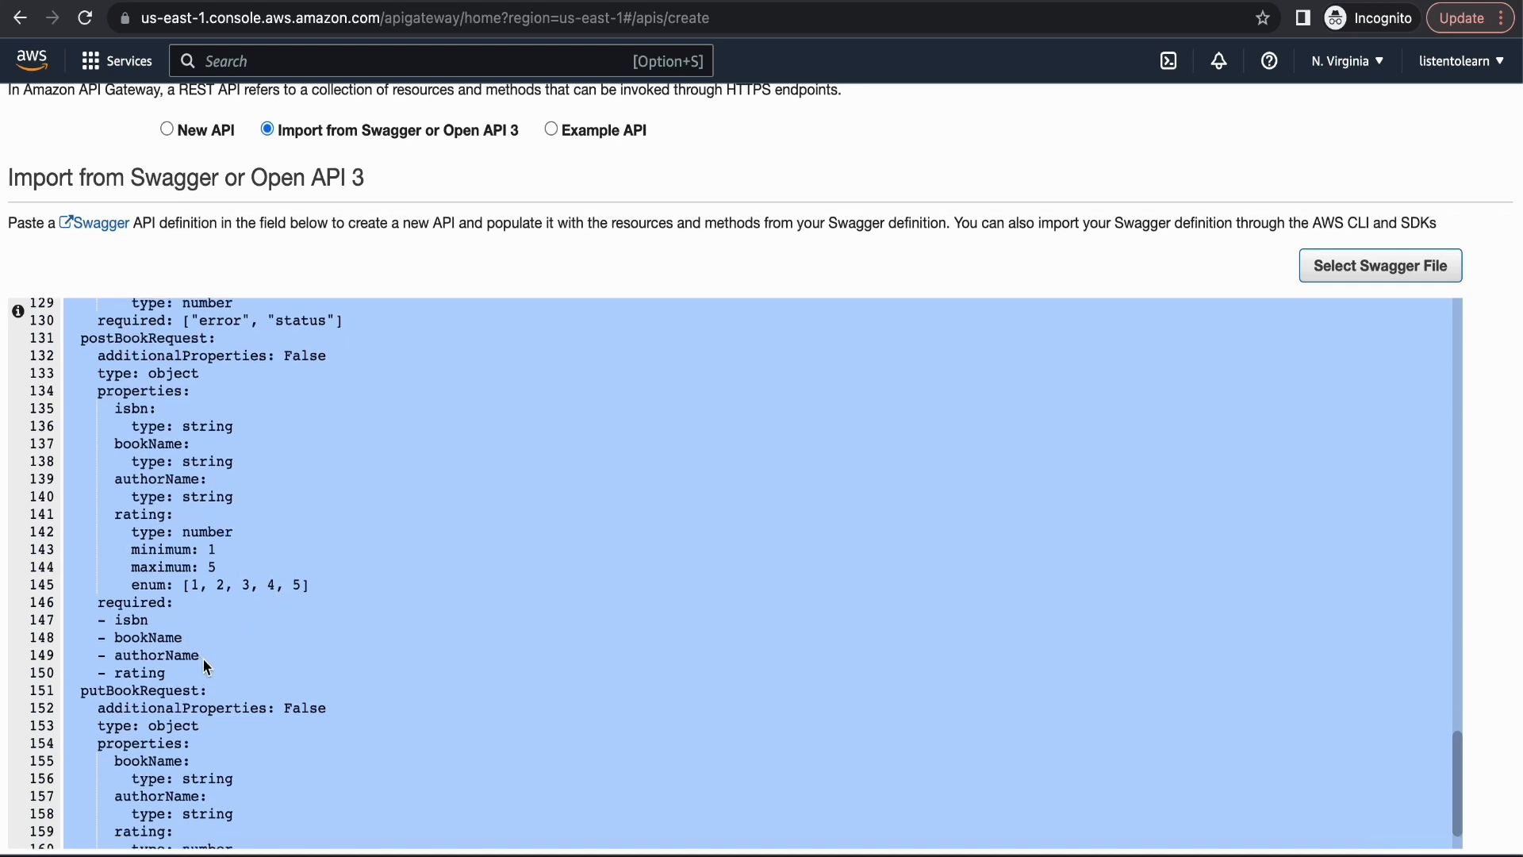
- Import the Books API definition with the Regional endpoint type and view the methods of the /books and /books/{isbn} resources
scroll(292, 641, "down", 5)
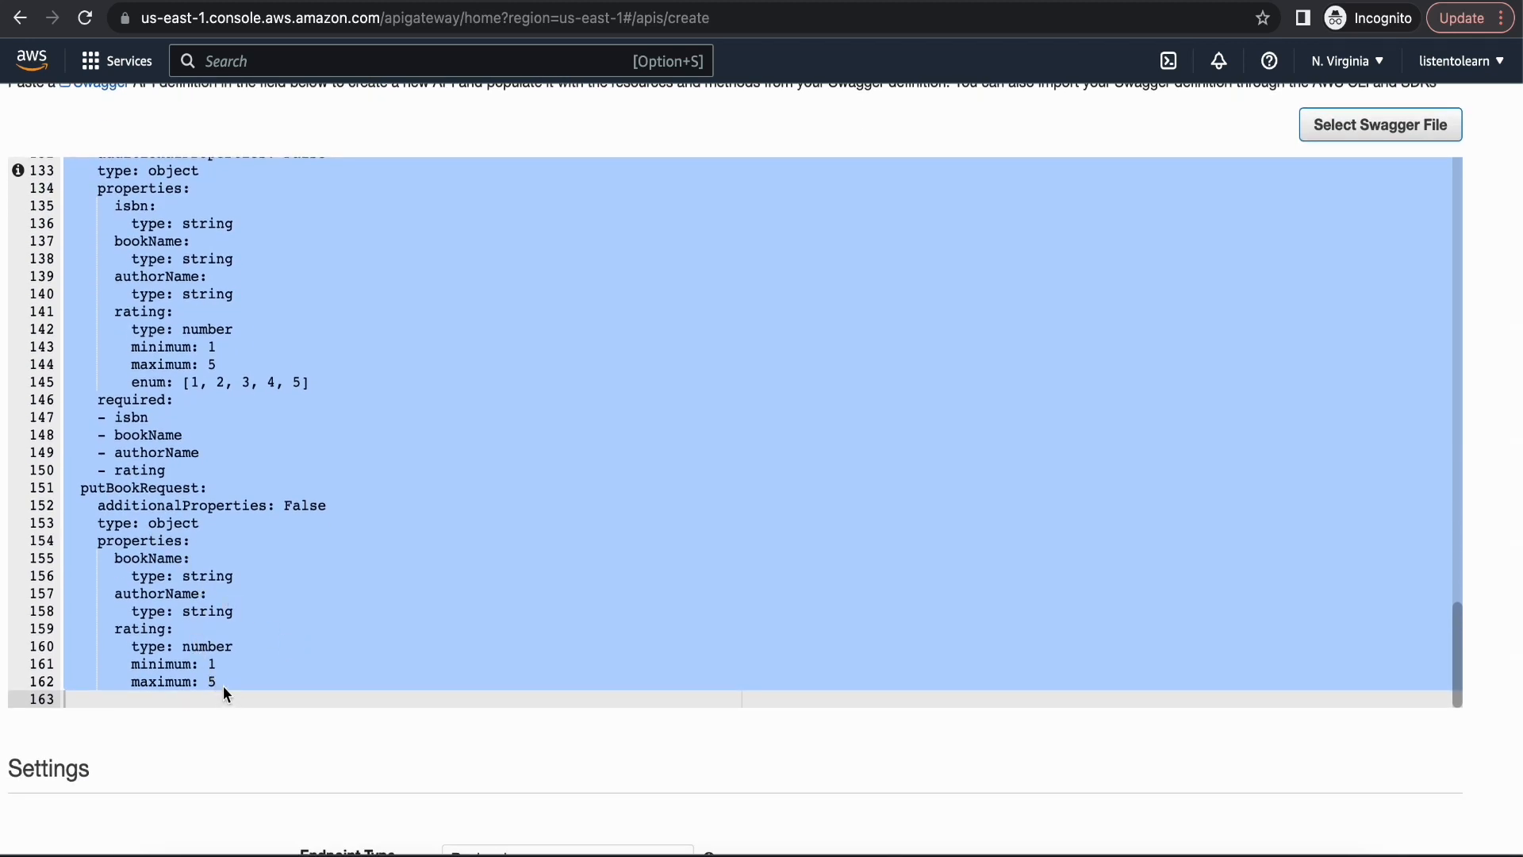
scroll(632, 730, "down", 2)
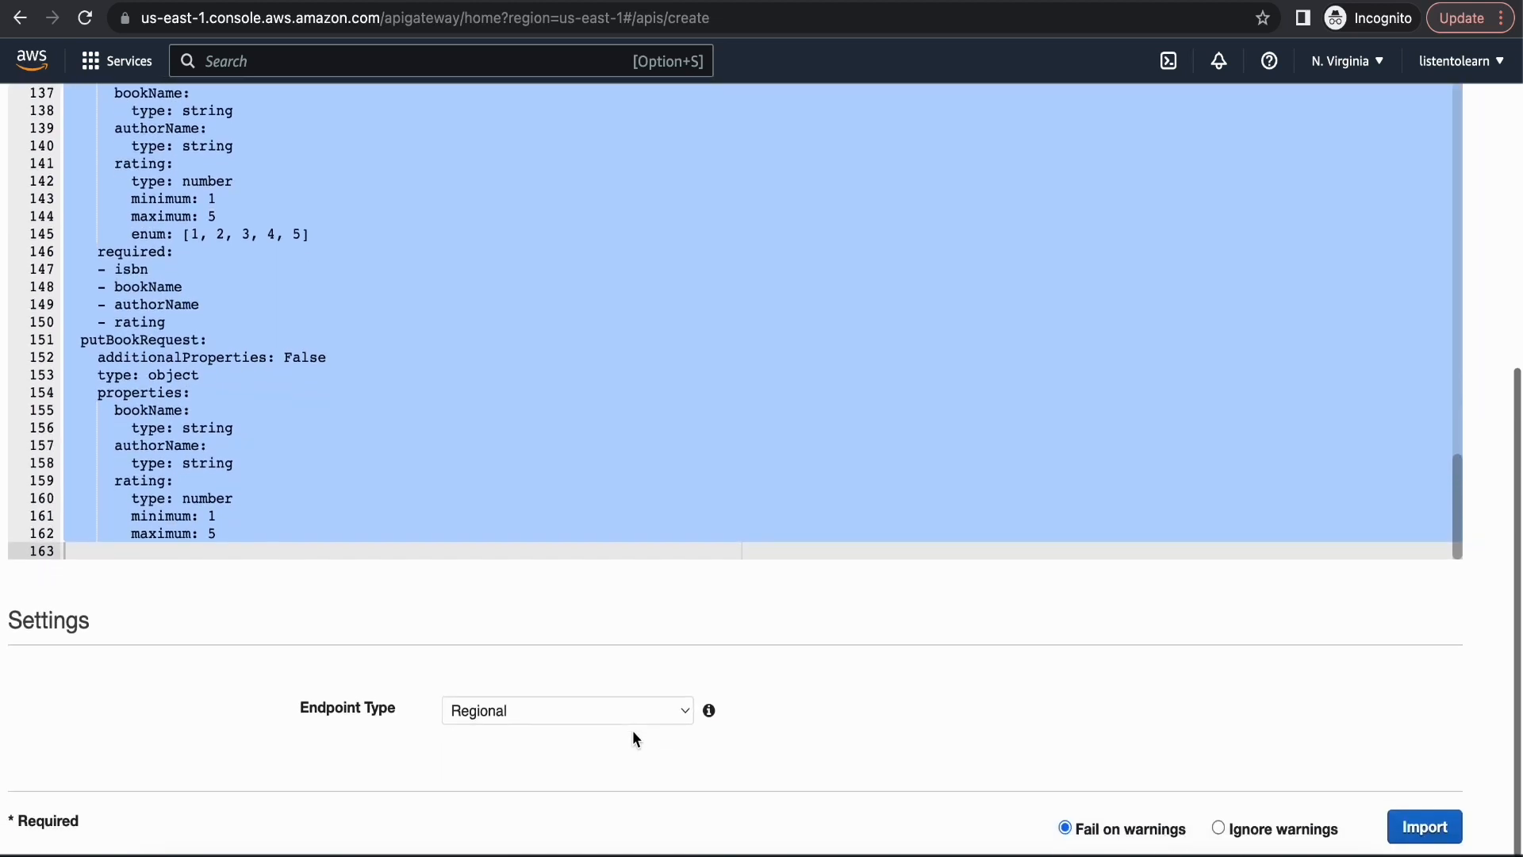
left_click(1396, 819)
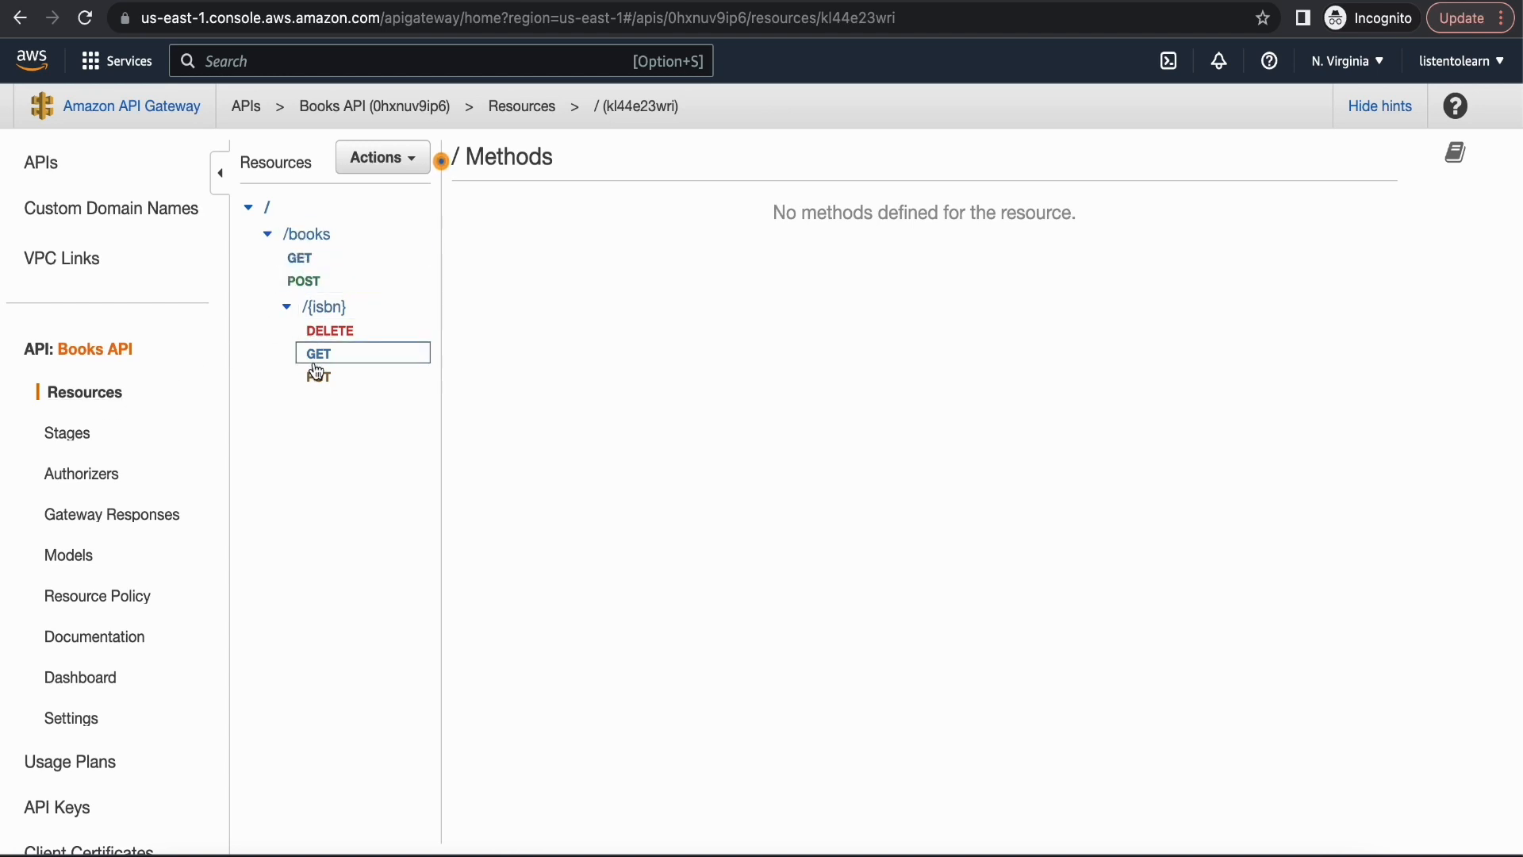
left_click(316, 240)
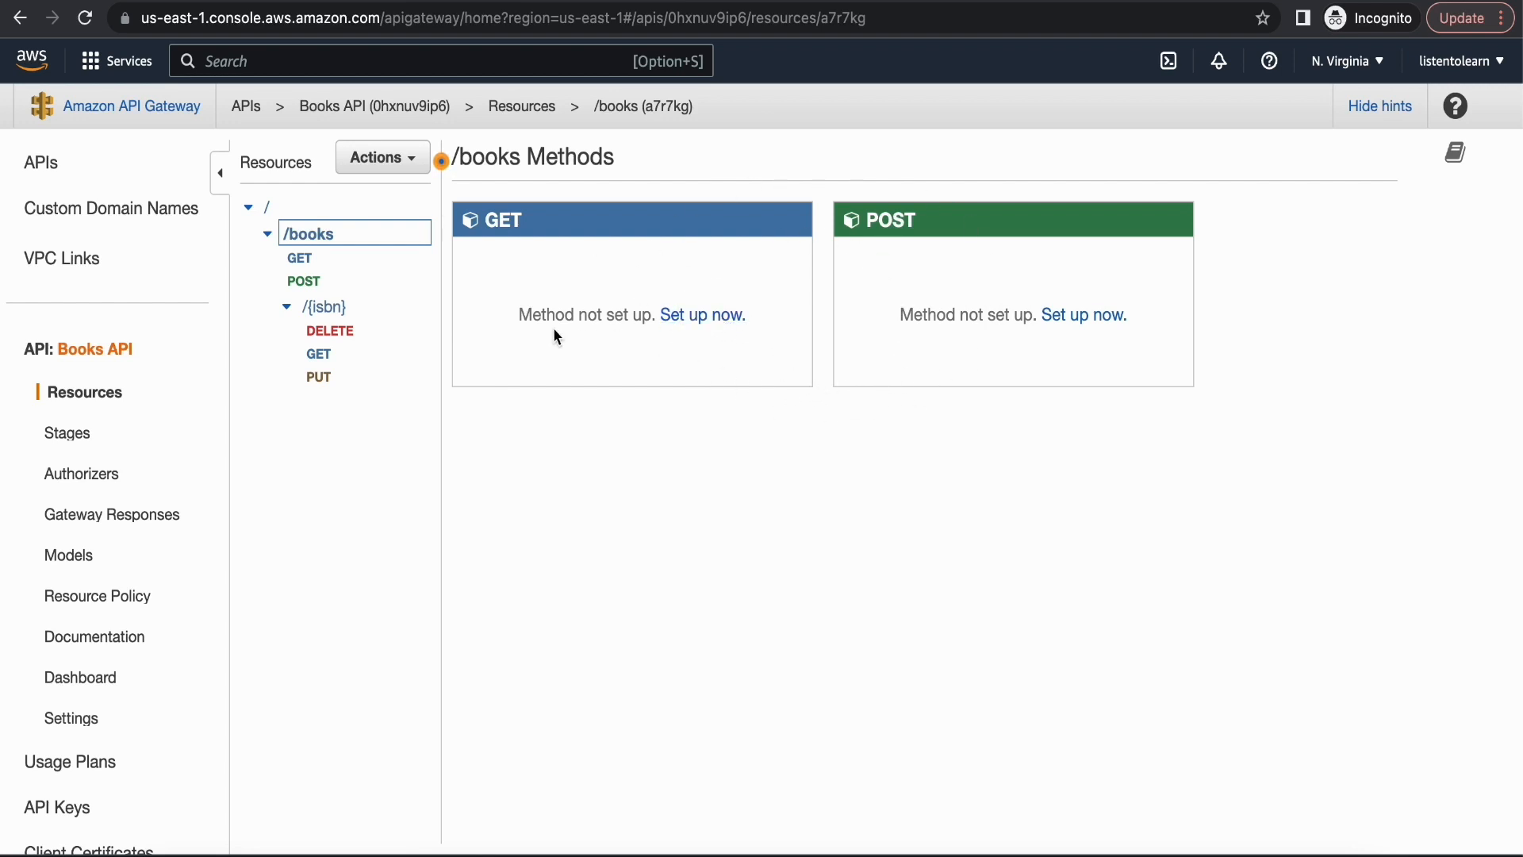
left_click(357, 309)
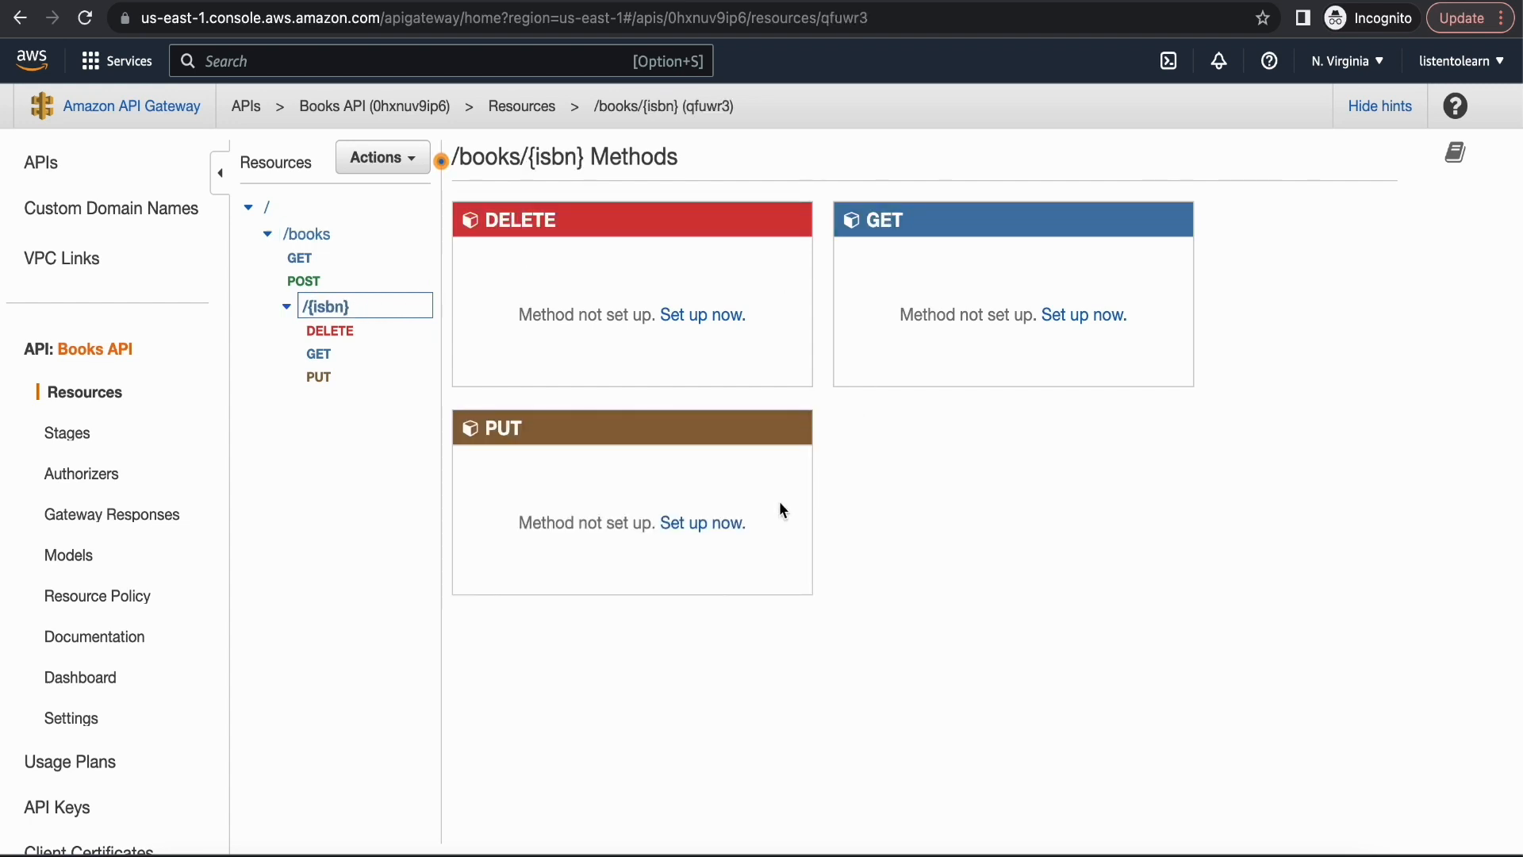
- Set up the /books GET method with Lambda Proxy integration to the books-api function in us-east-1 and grant API Gateway permission to invoke it
left_click(319, 258)
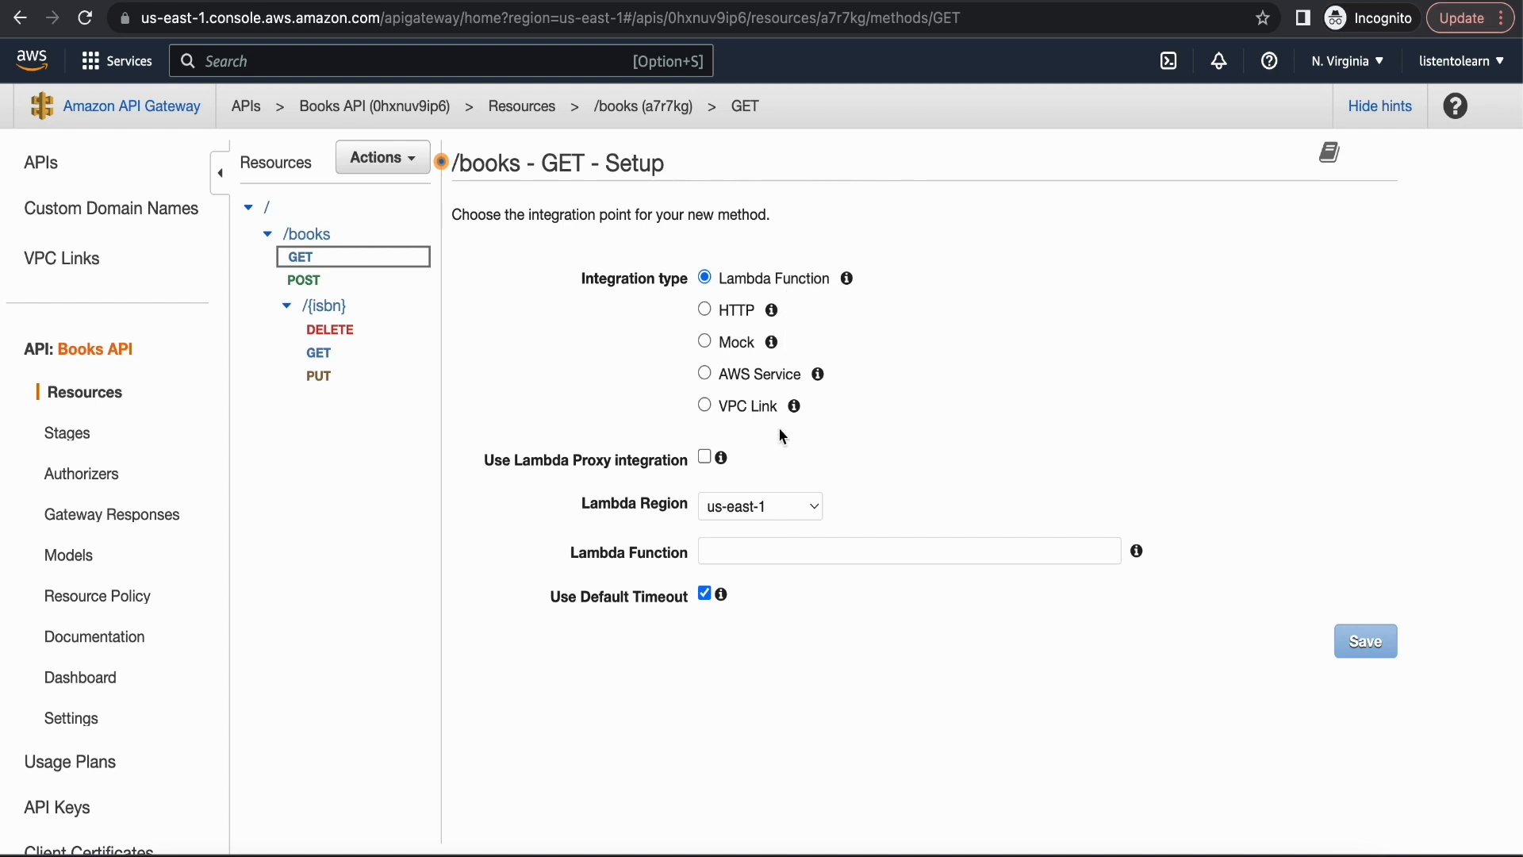
left_click(704, 457)
left_click(826, 546)
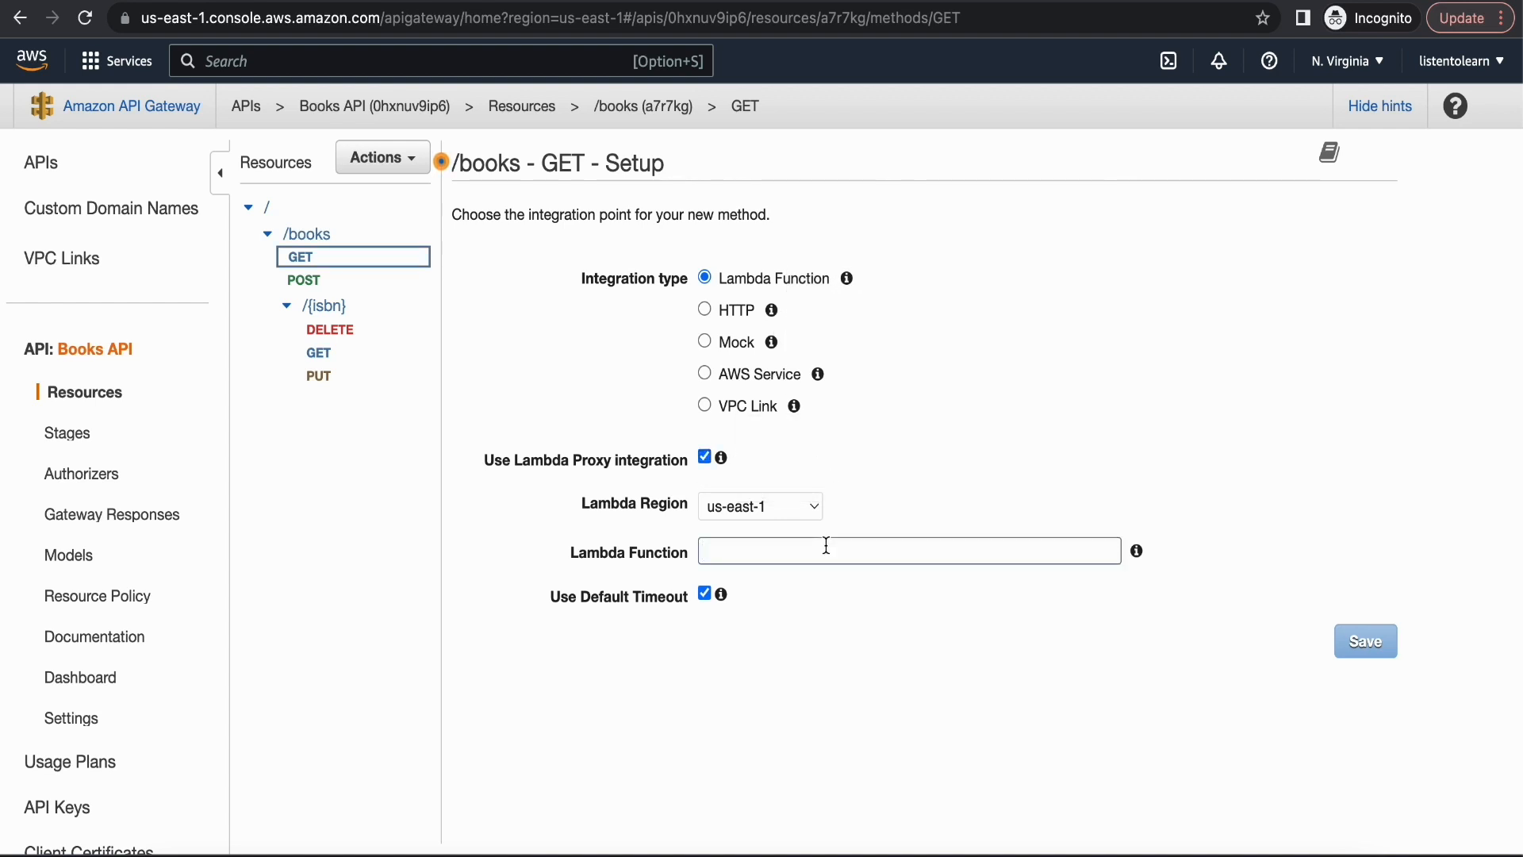
type("book")
left_click(794, 591)
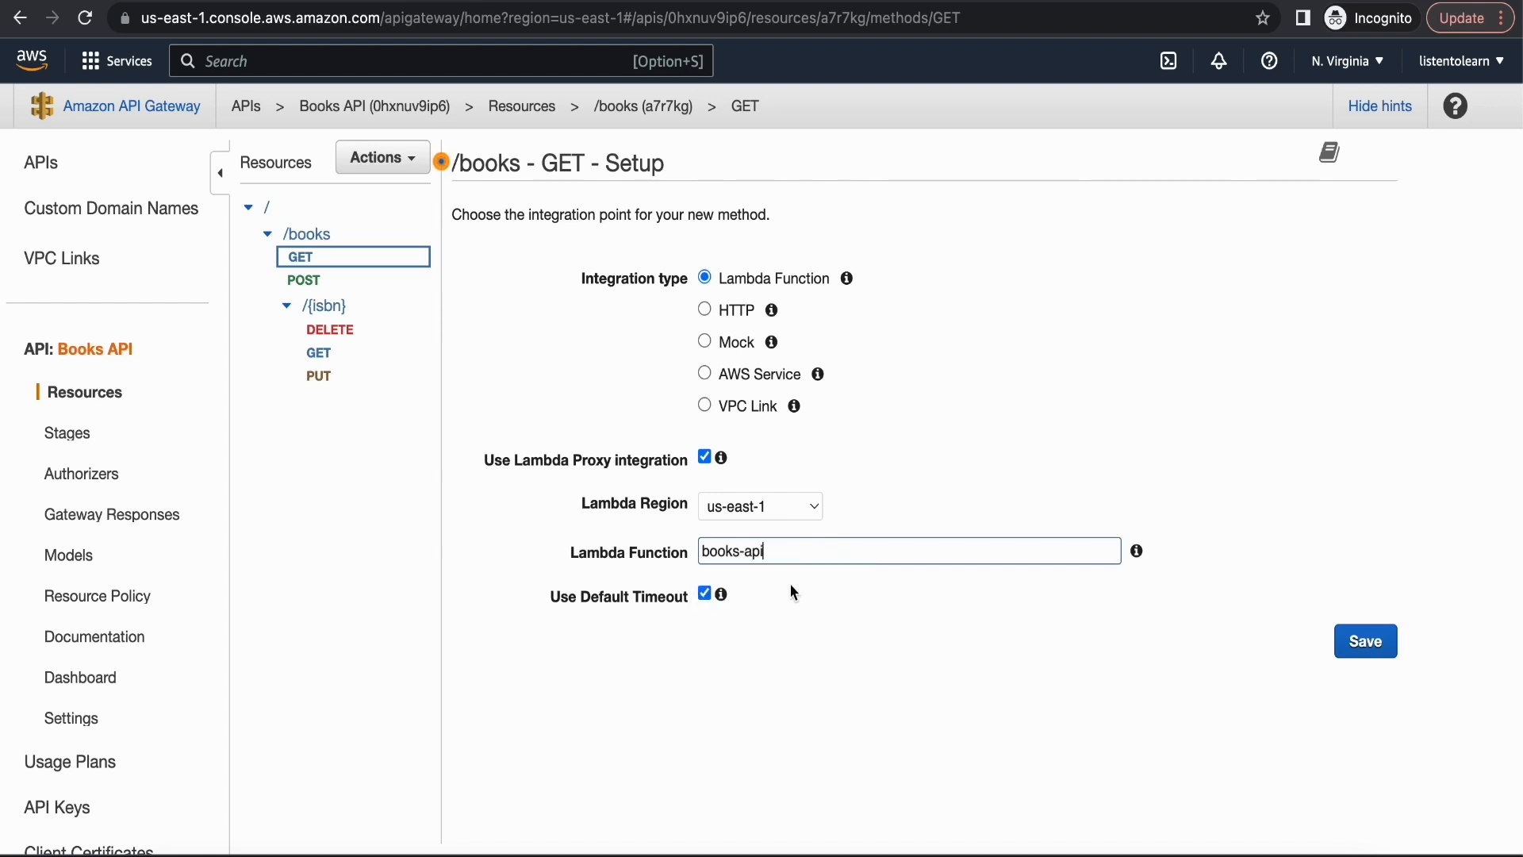
left_click(1362, 639)
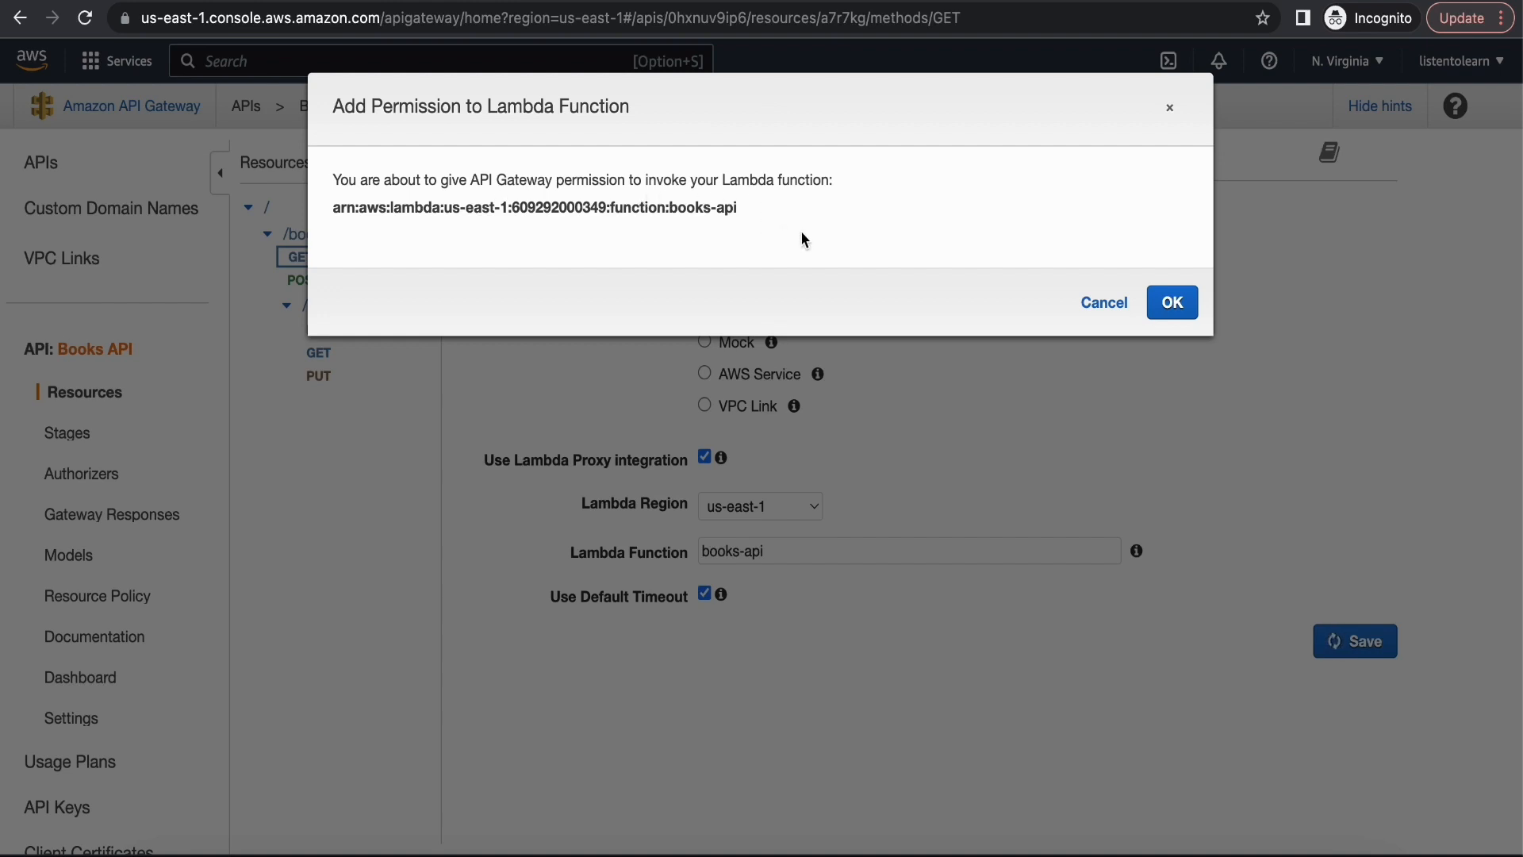
left_click(1173, 302)
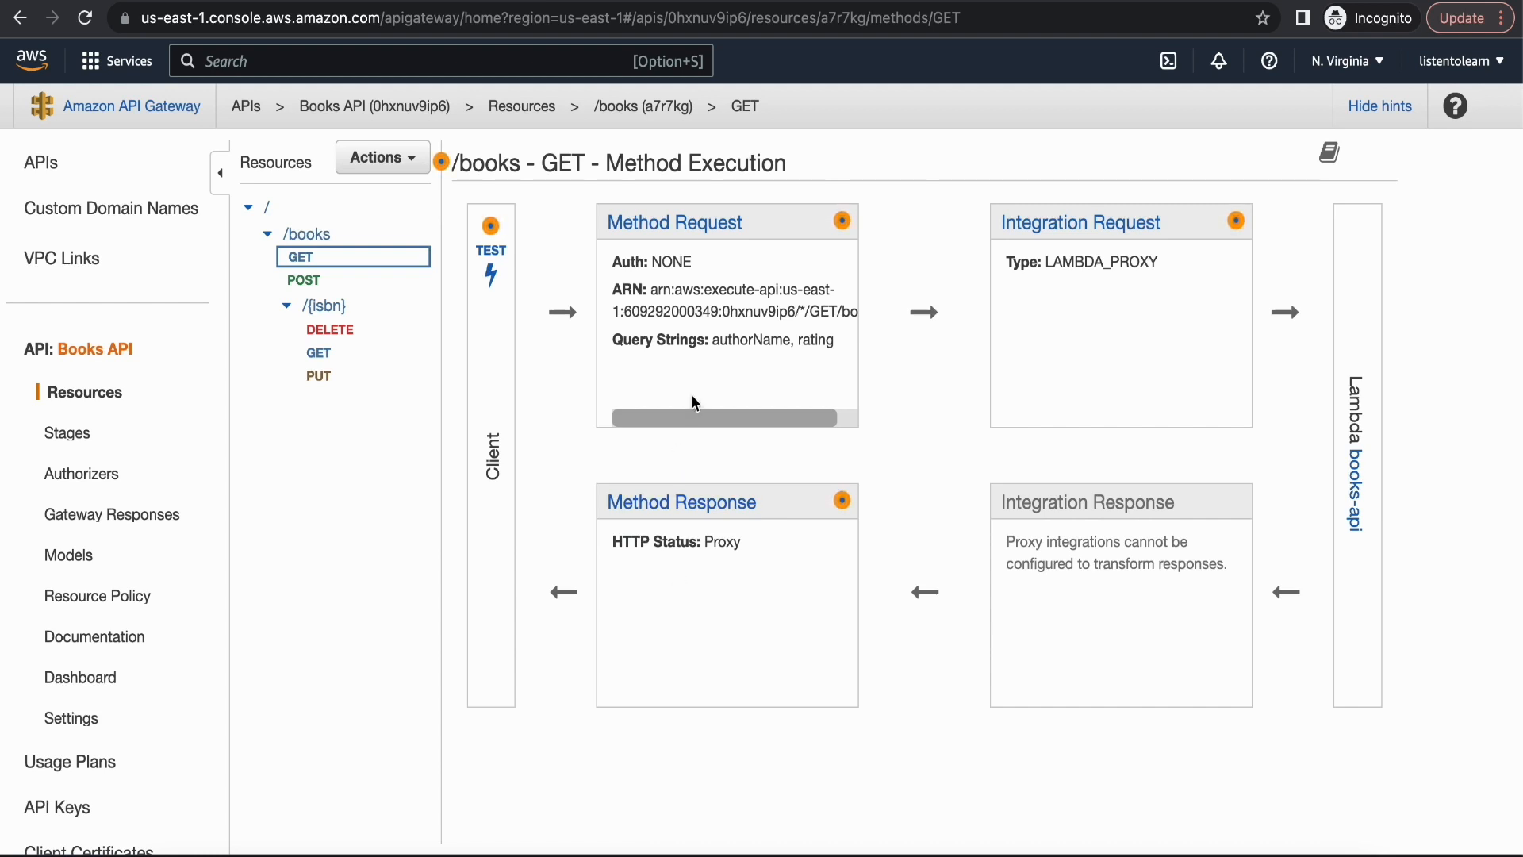
- Set the /books GET method's request validator to "Validate body, query string parameters, and headers"
left_click(687, 230)
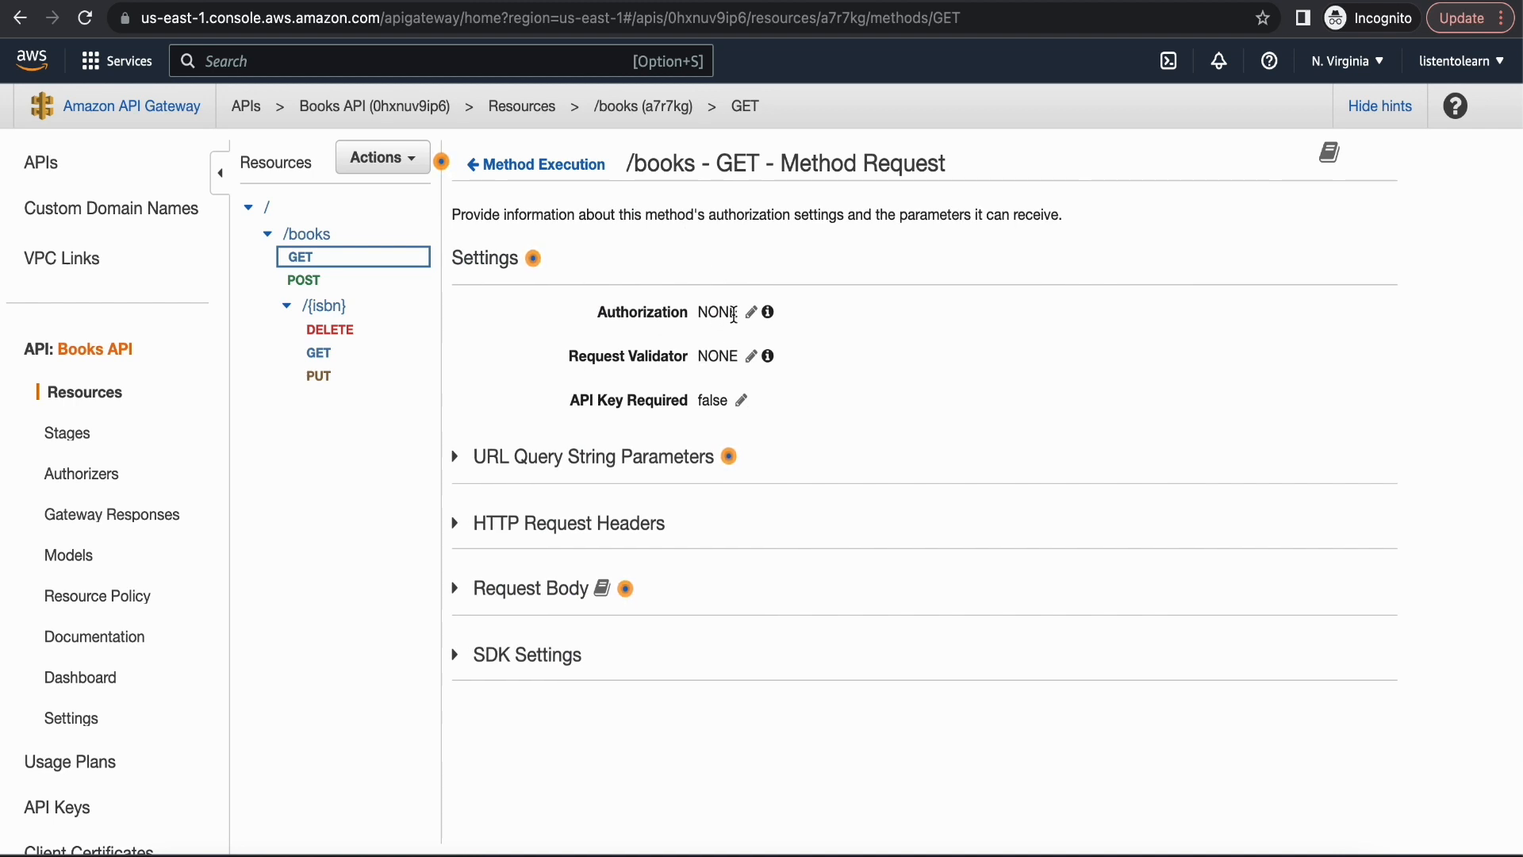
left_click(755, 357)
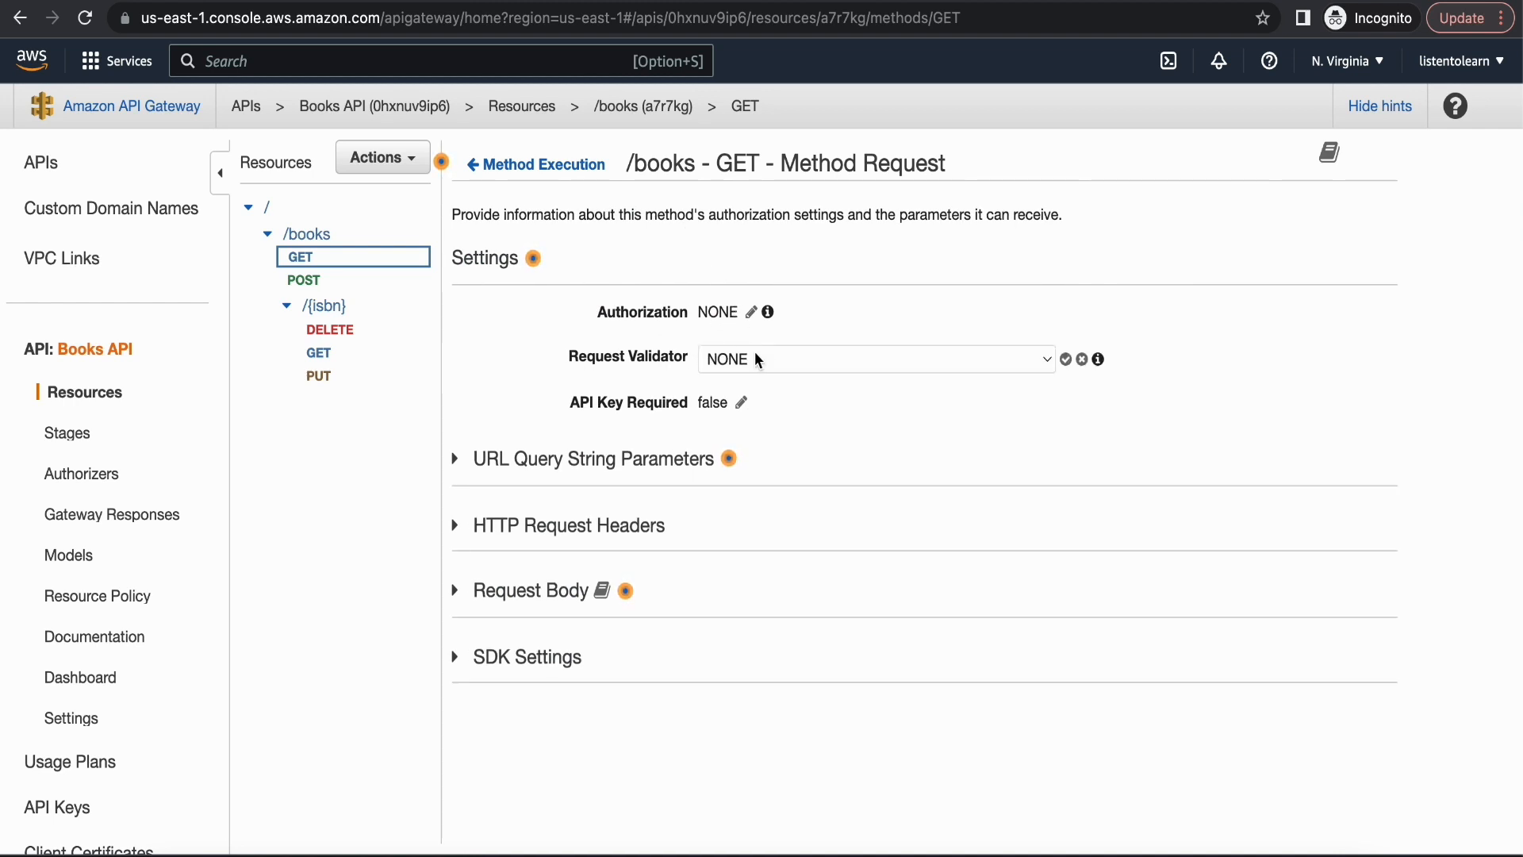
left_click(885, 359)
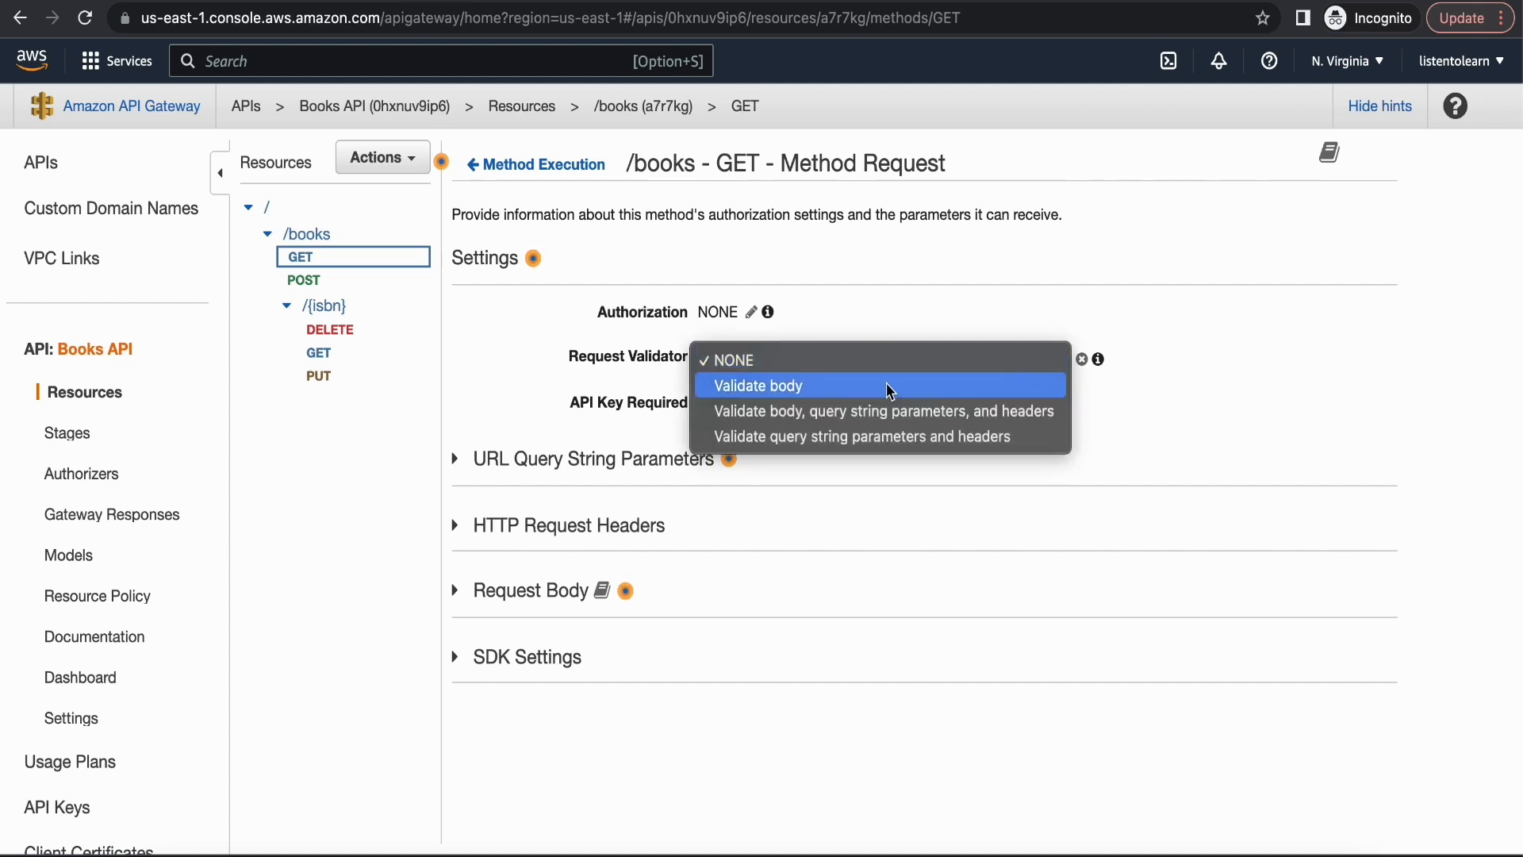
left_click(893, 410)
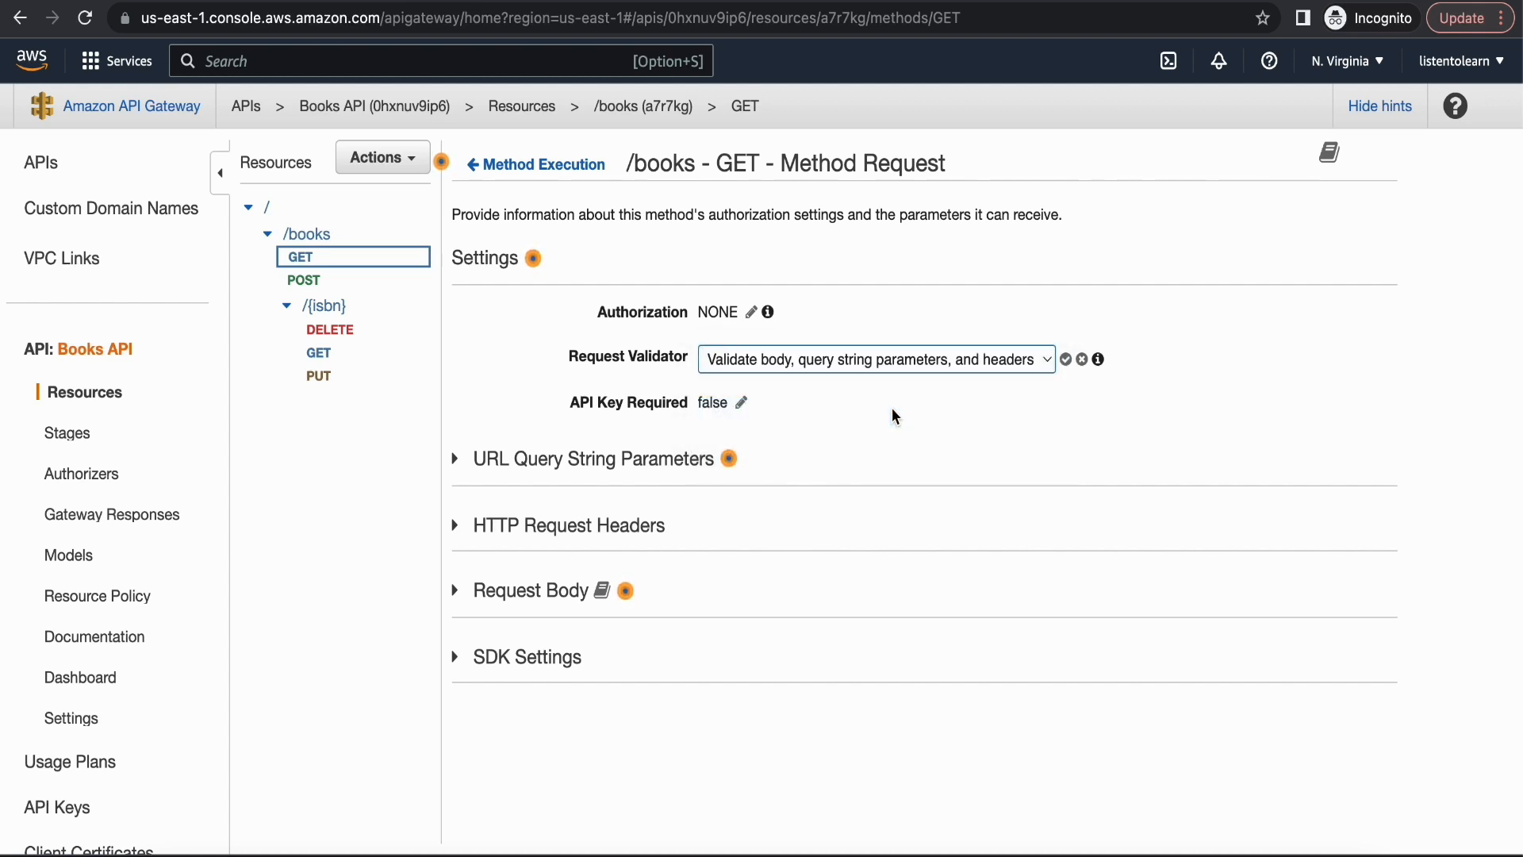
left_click(1066, 360)
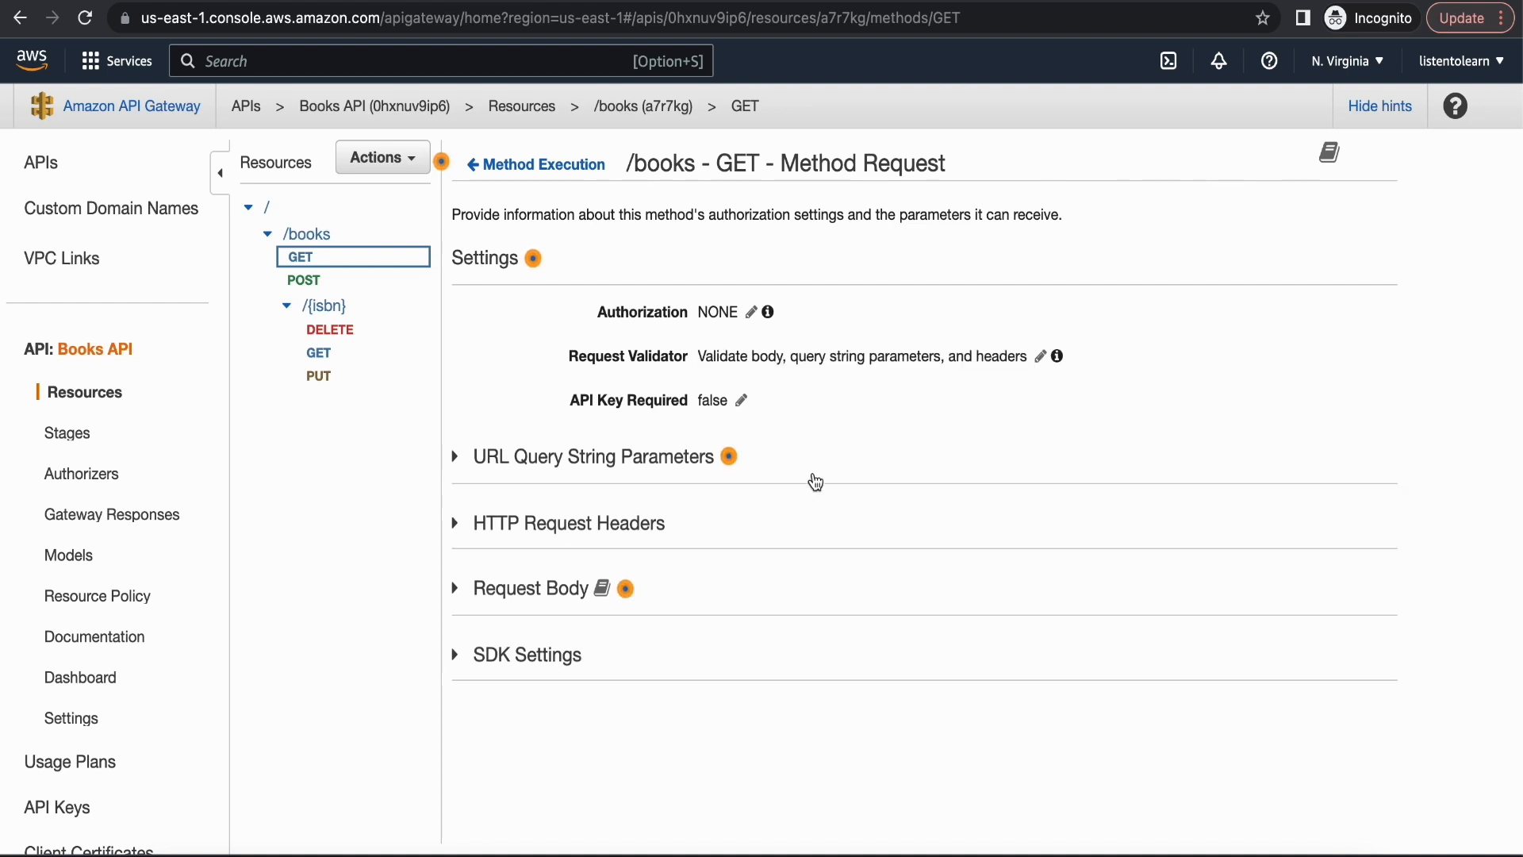
- Examine the /books GET method request's query string parameters, HTTP headers, request body and SDK settings
scroll(787, 496, "down", 1)
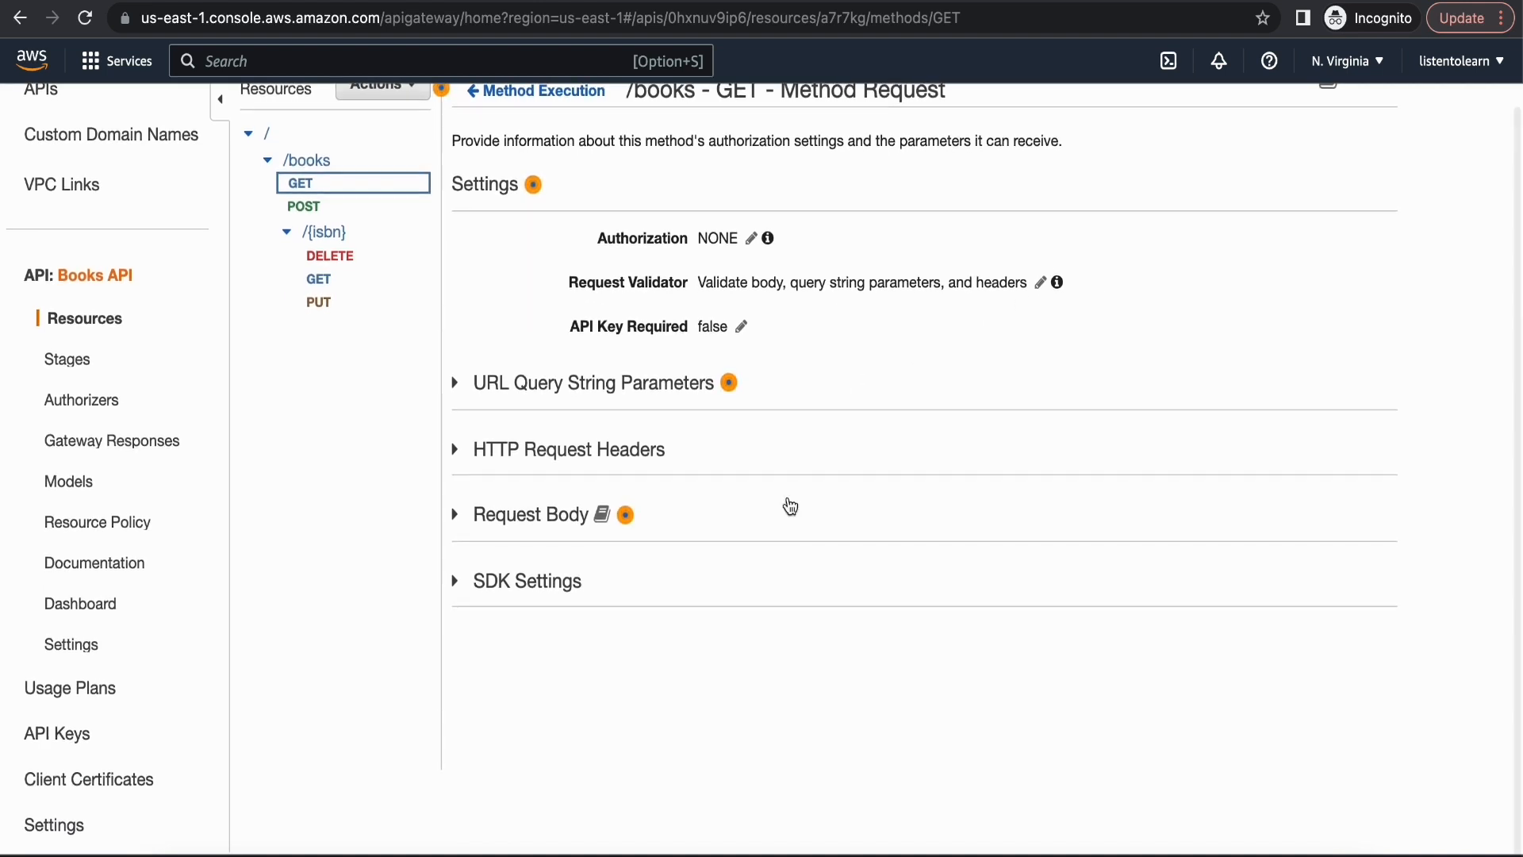
left_click(607, 388)
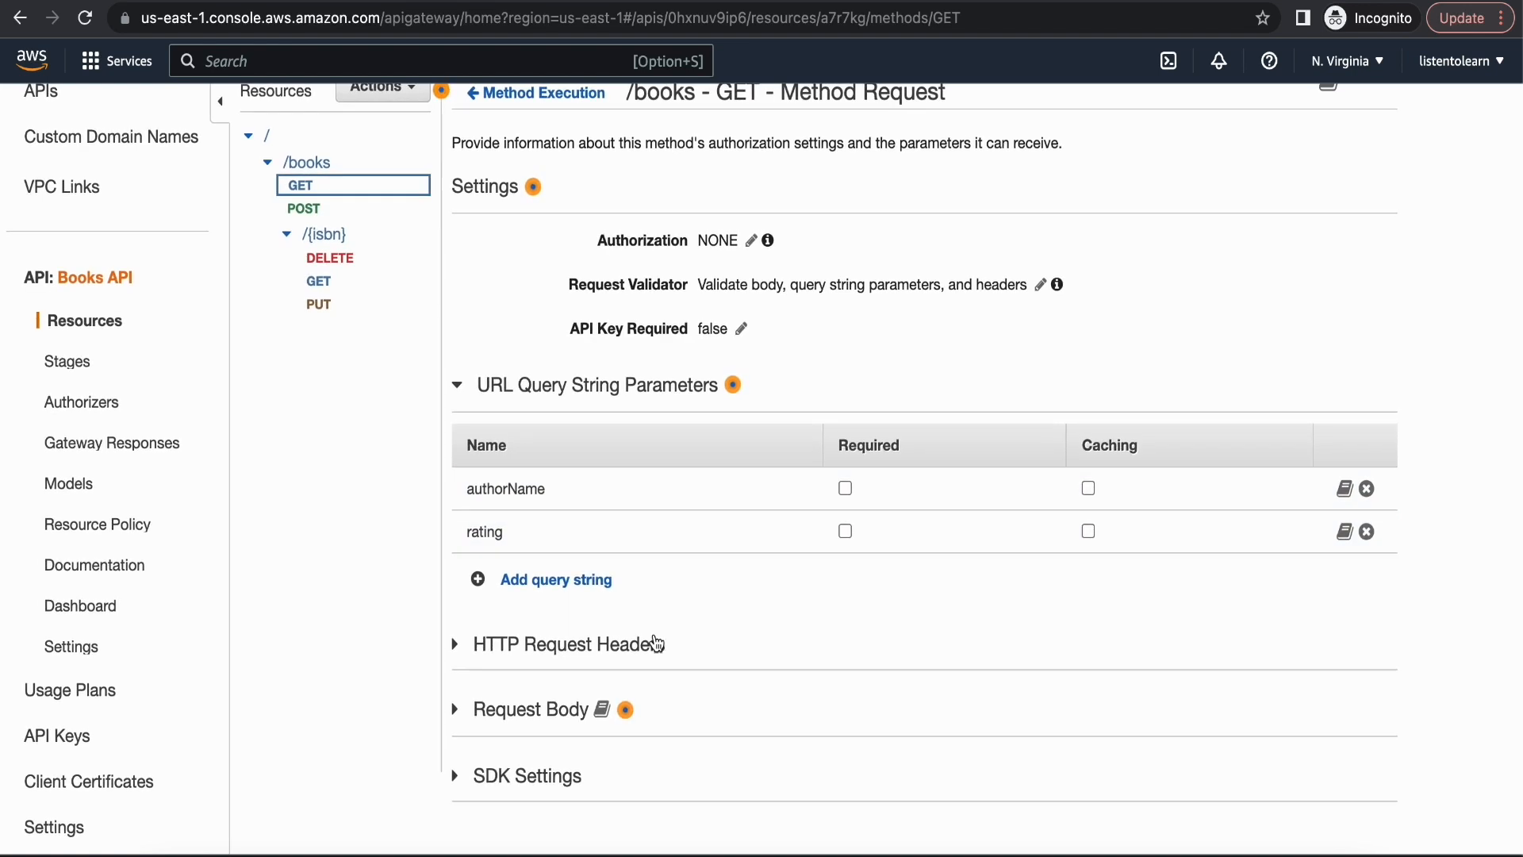
left_click(585, 644)
scroll(746, 655, "down", 2)
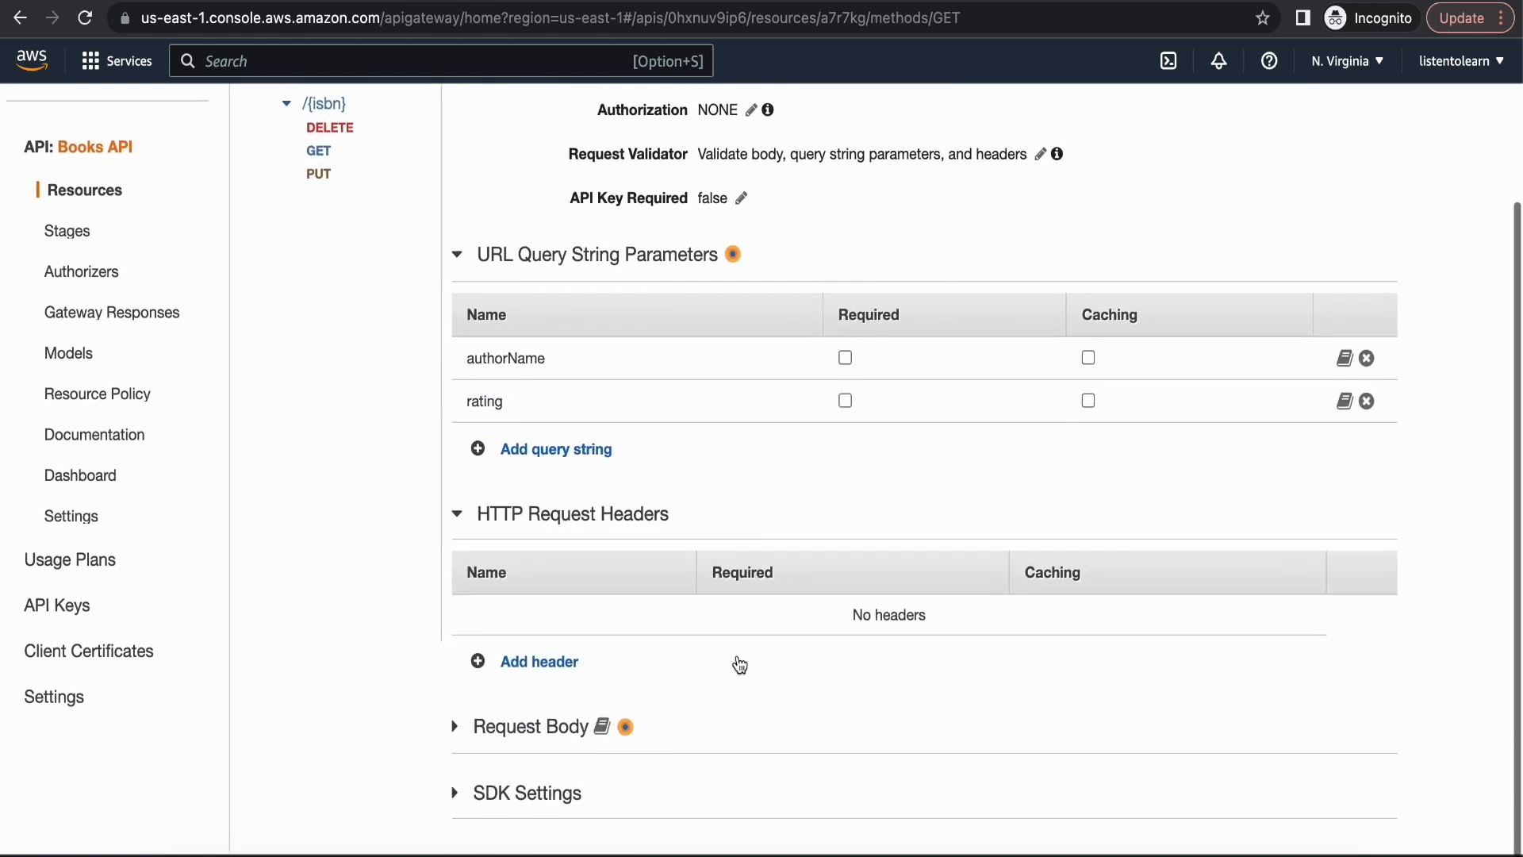
left_click(575, 730)
scroll(755, 794, "down", 3)
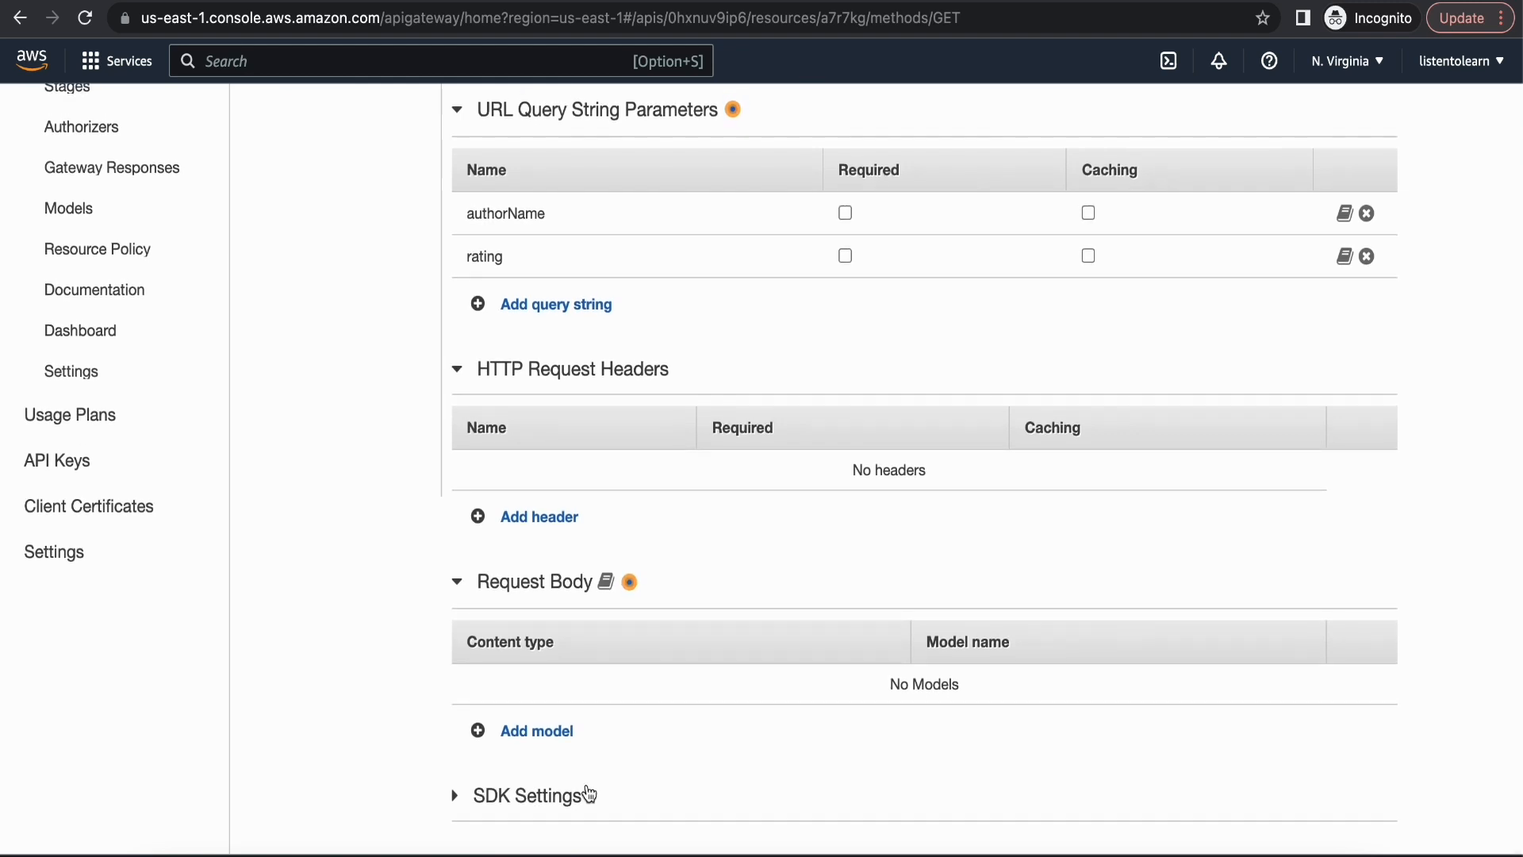
scroll(784, 749, "down", 1)
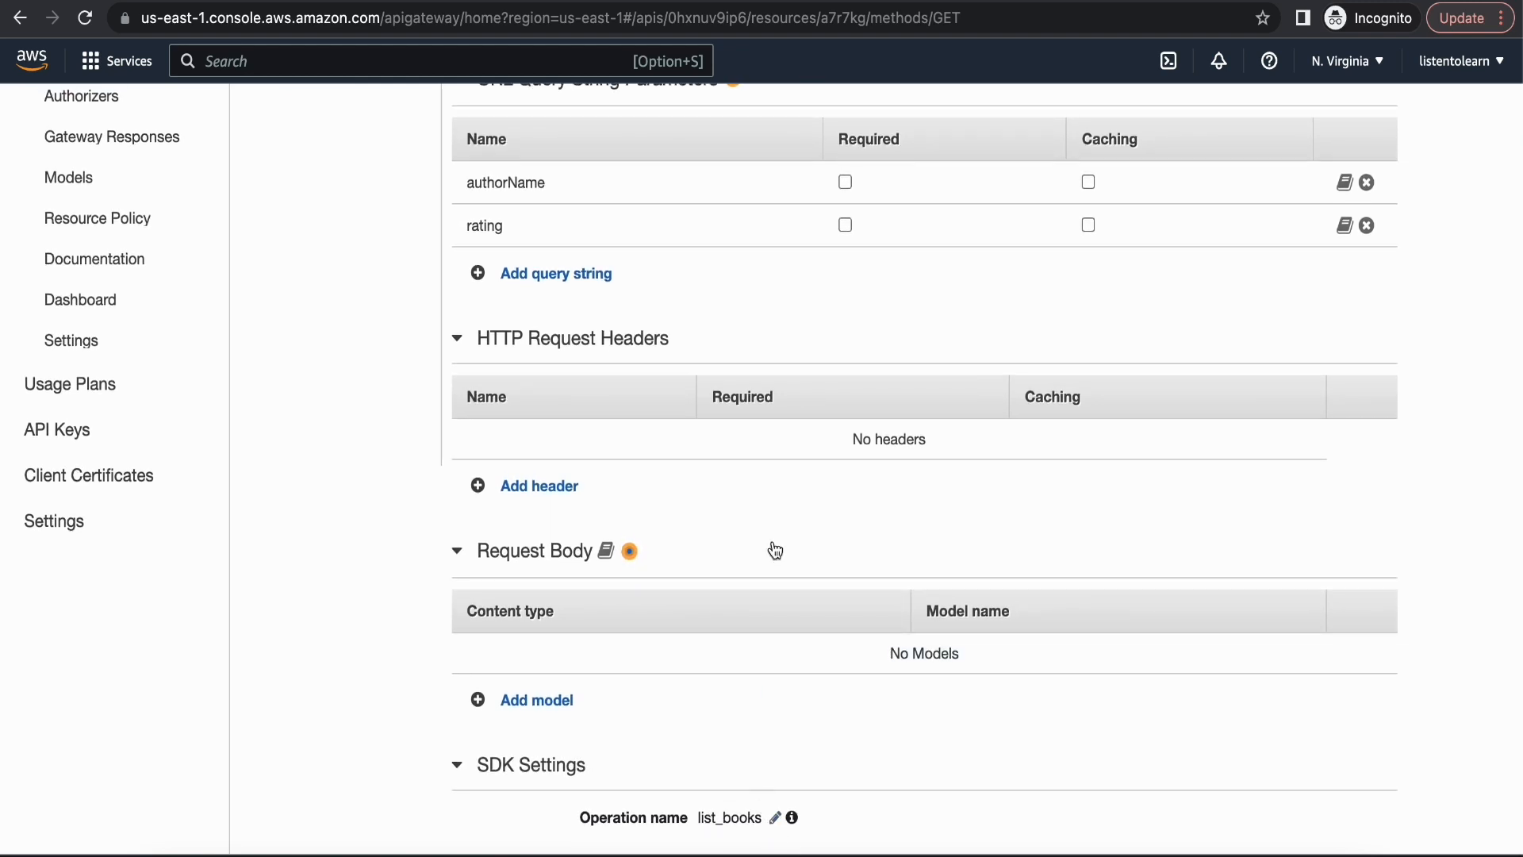
- Set up the /books POST method with Lambda Proxy integration to the books-api function and grant API Gateway permission to invoke it
scroll(773, 540, "up", 8)
left_click(305, 280)
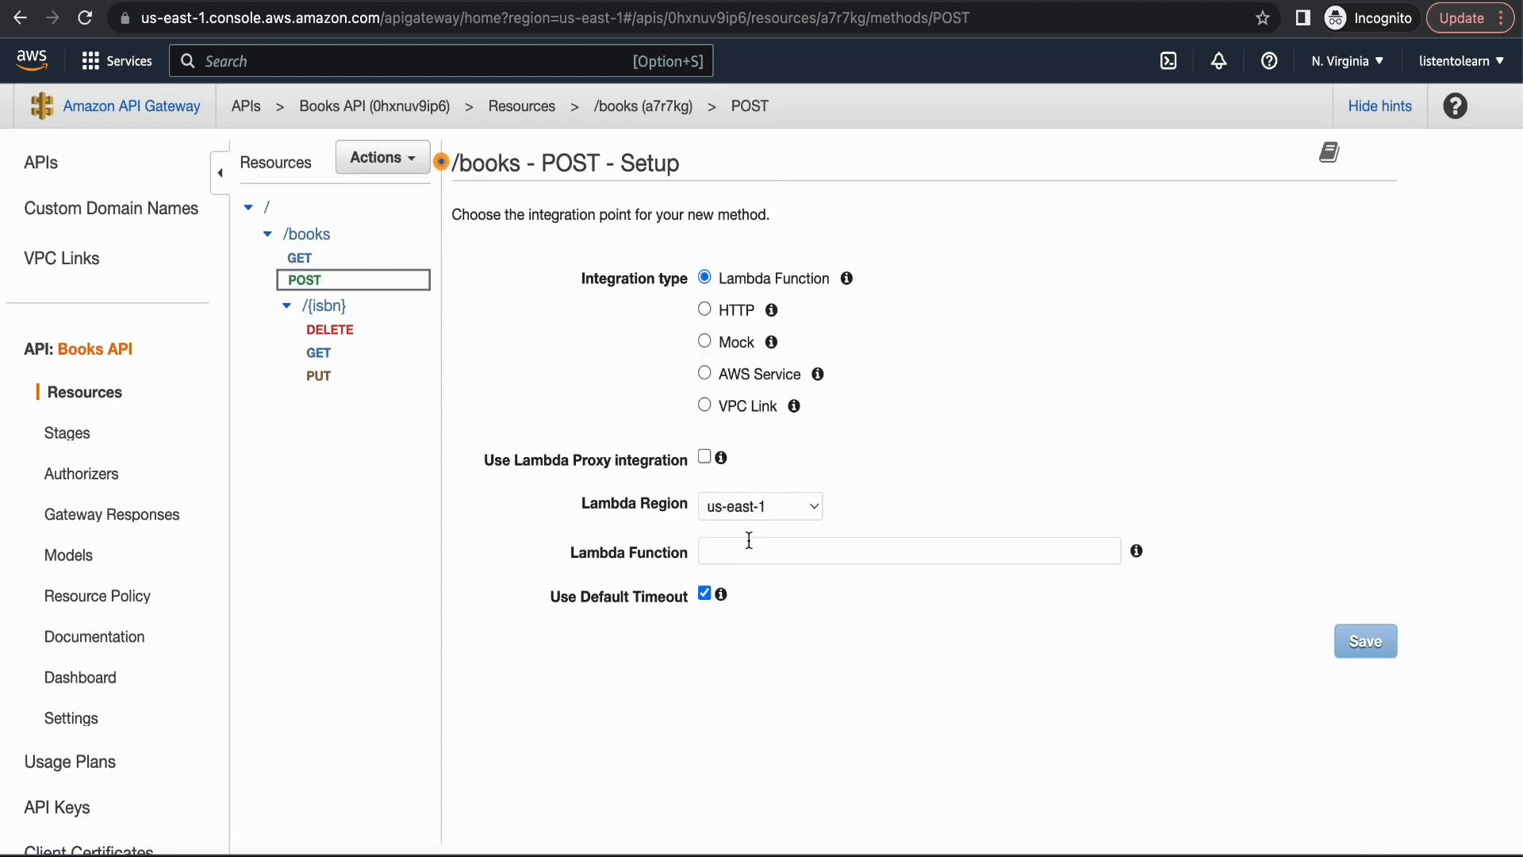
left_click(703, 458)
left_click(720, 545)
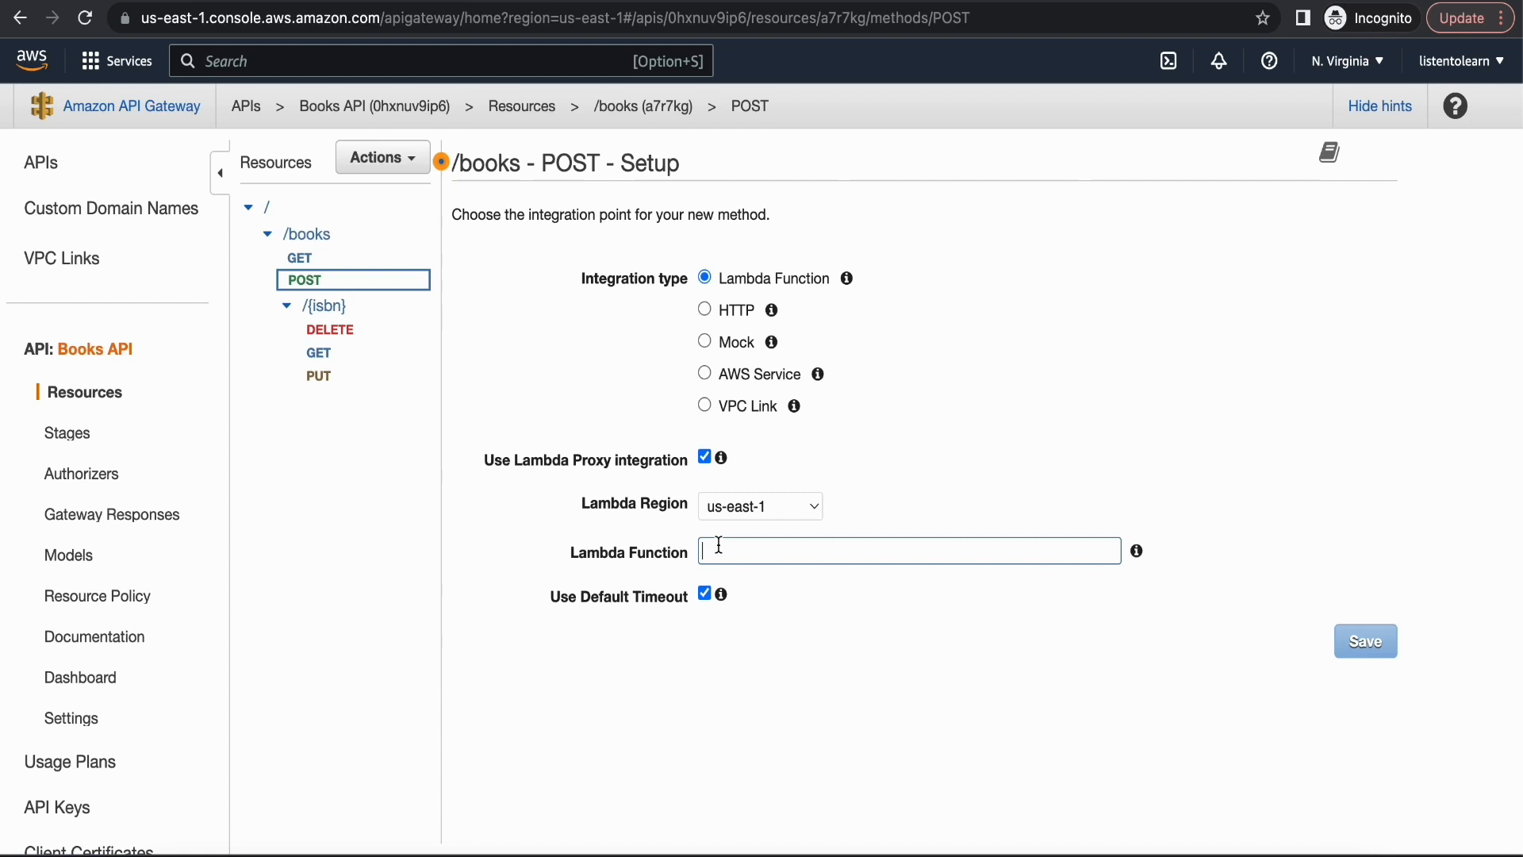
type("boo")
left_click(773, 581)
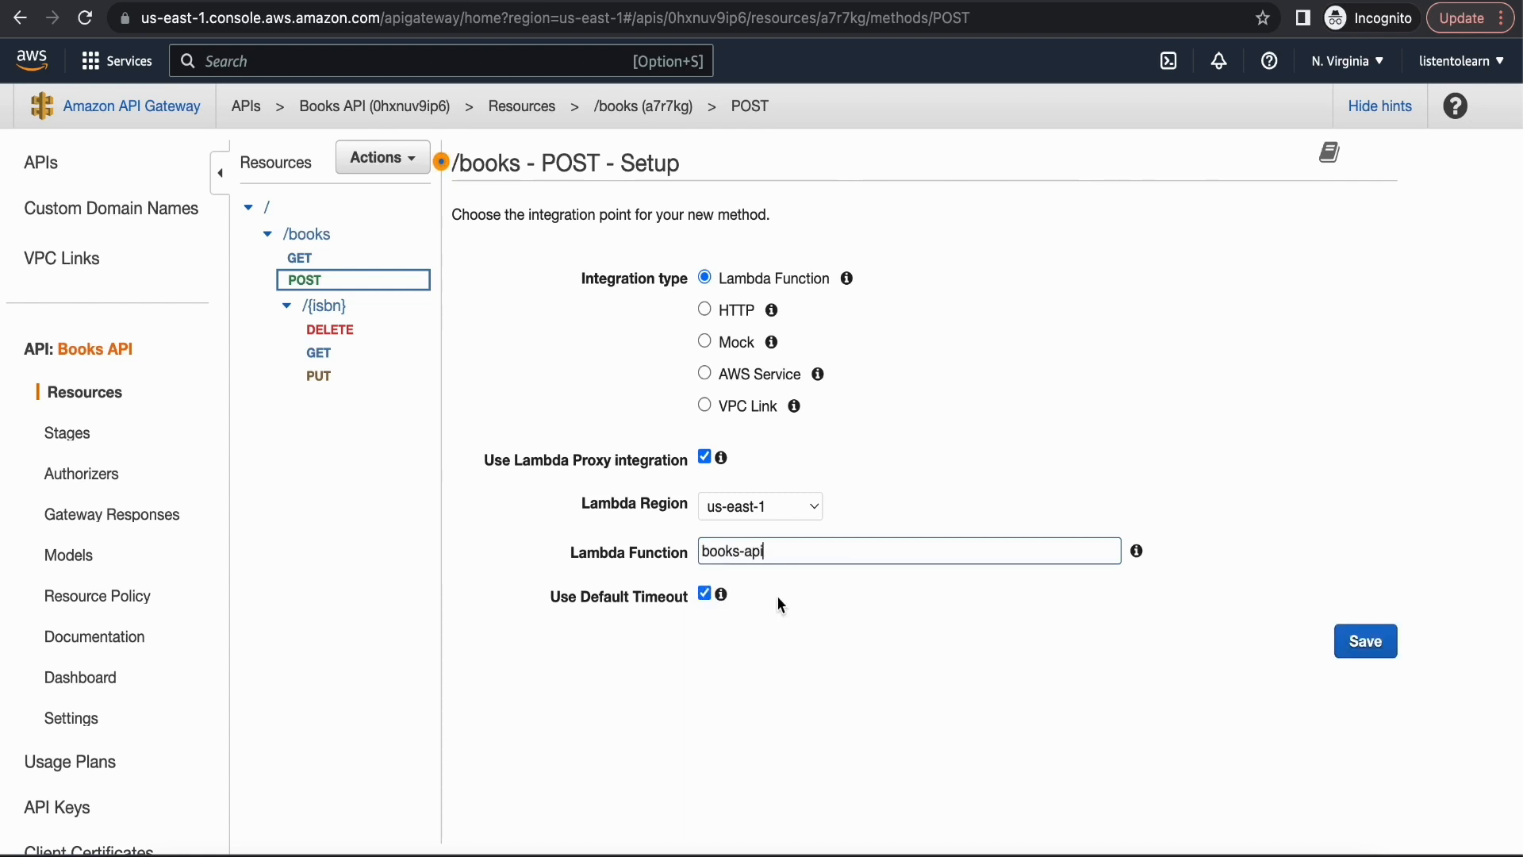
left_click(1360, 639)
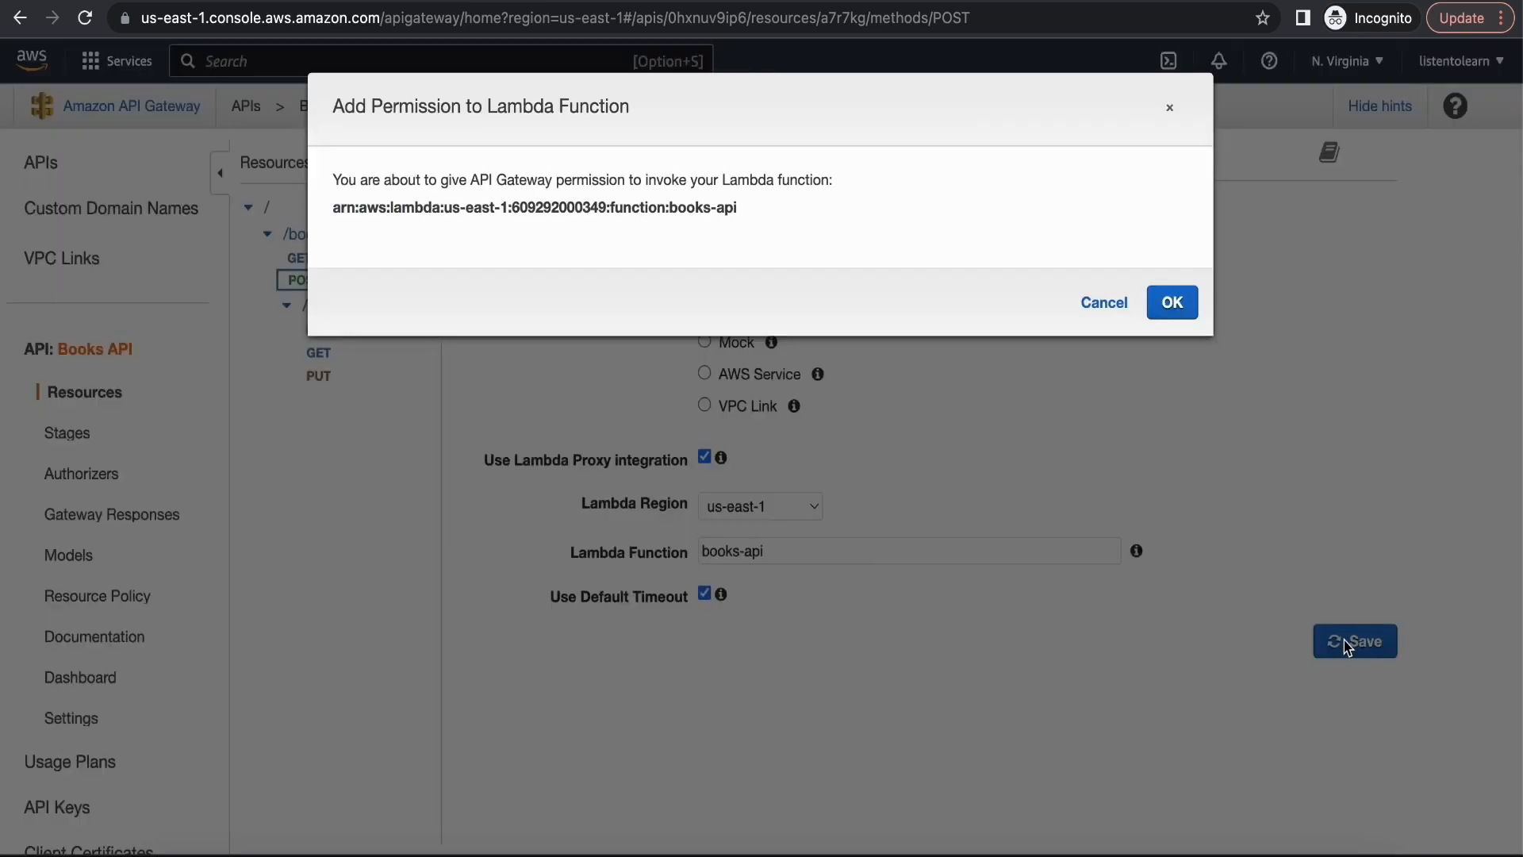
left_click(1169, 300)
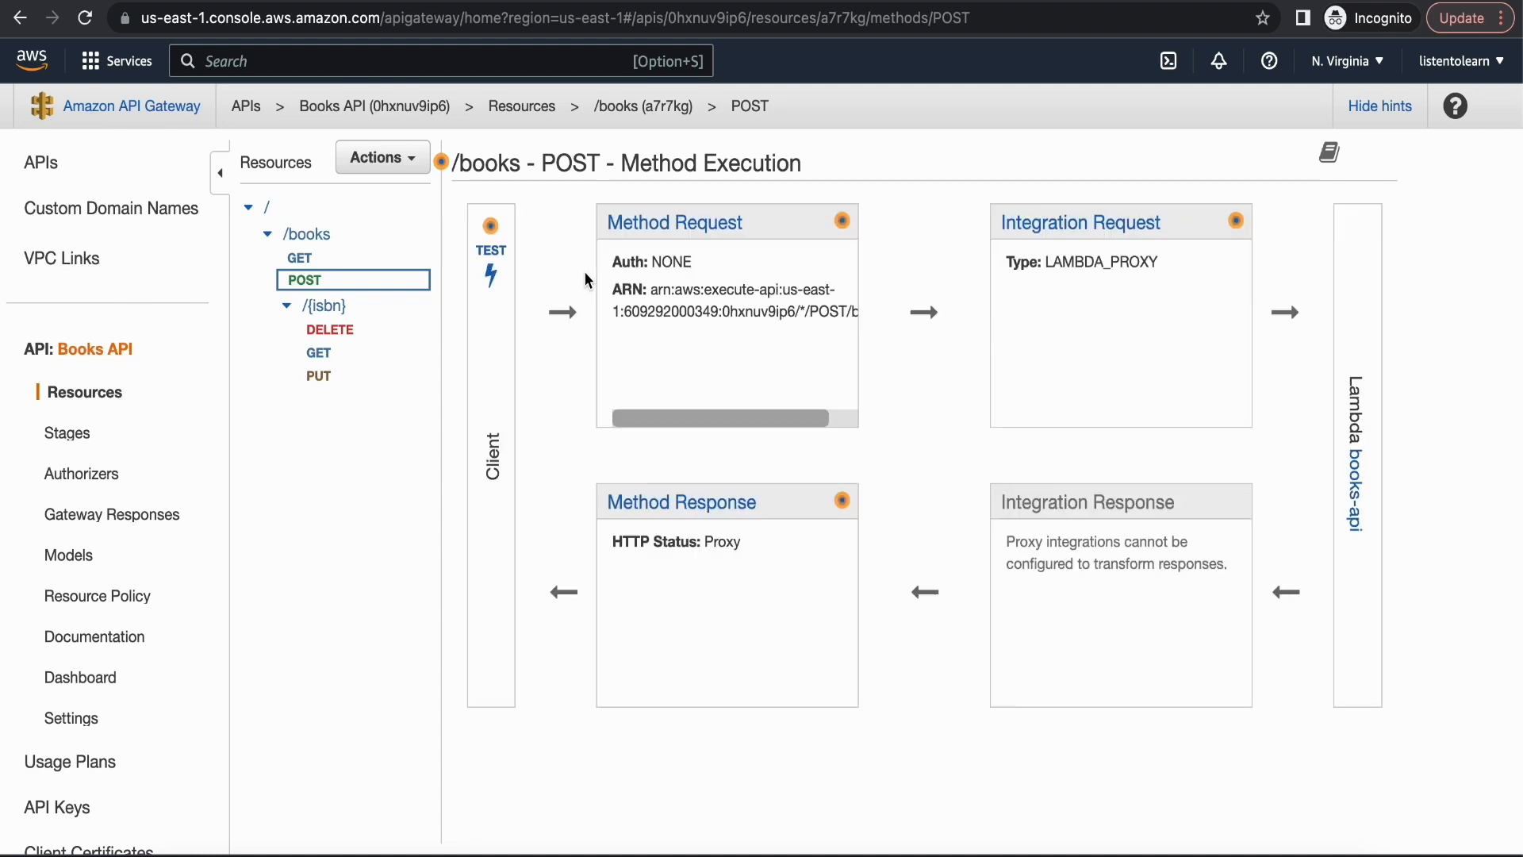
- Set the /books POST method's request validator to "Validate body, query string parameters, and headers"
left_click(673, 226)
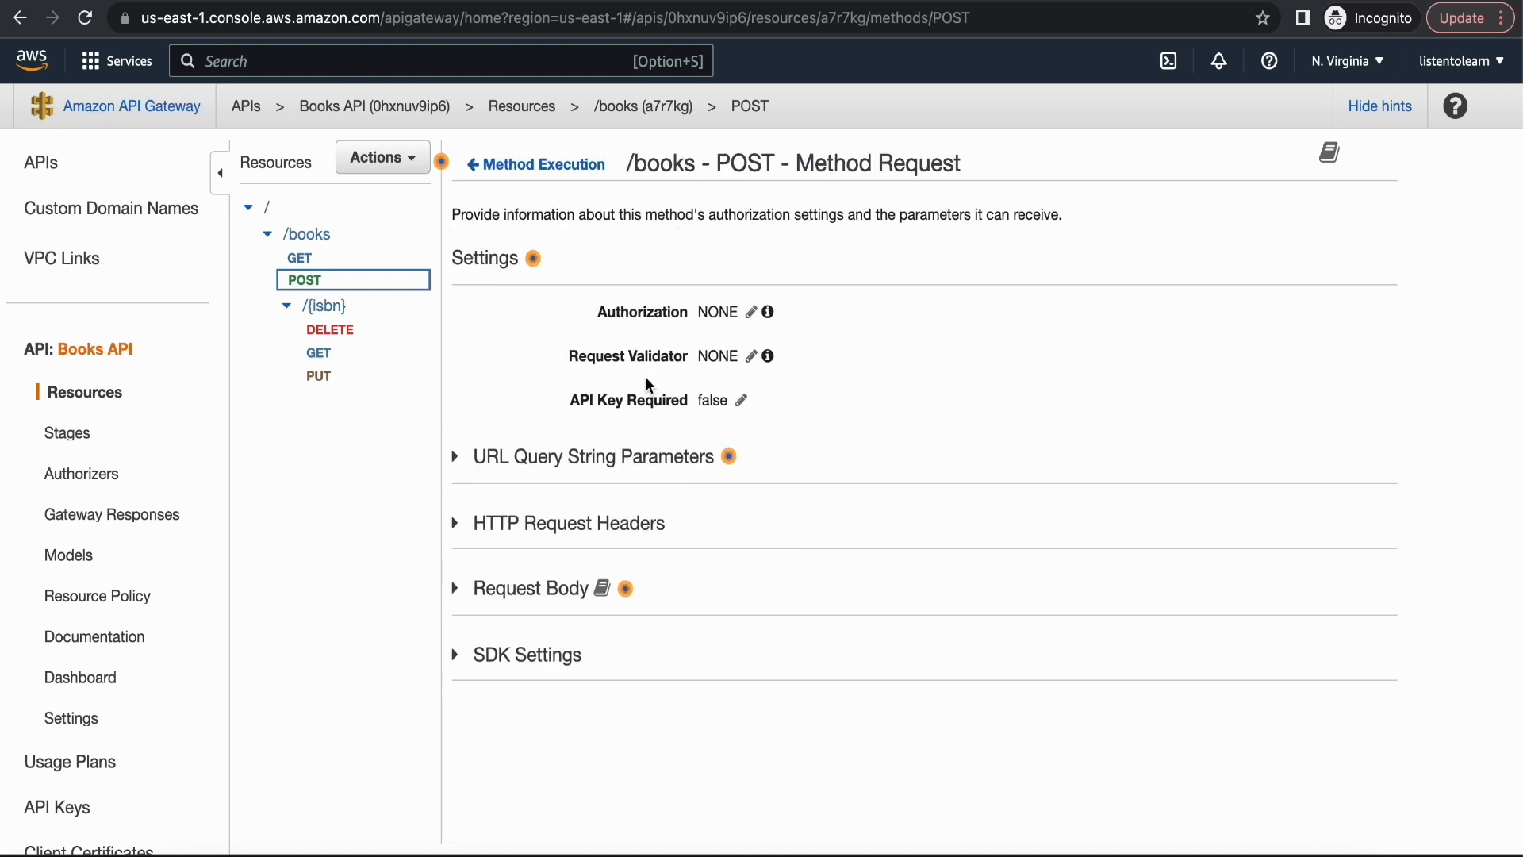
left_click(750, 355)
left_click(844, 361)
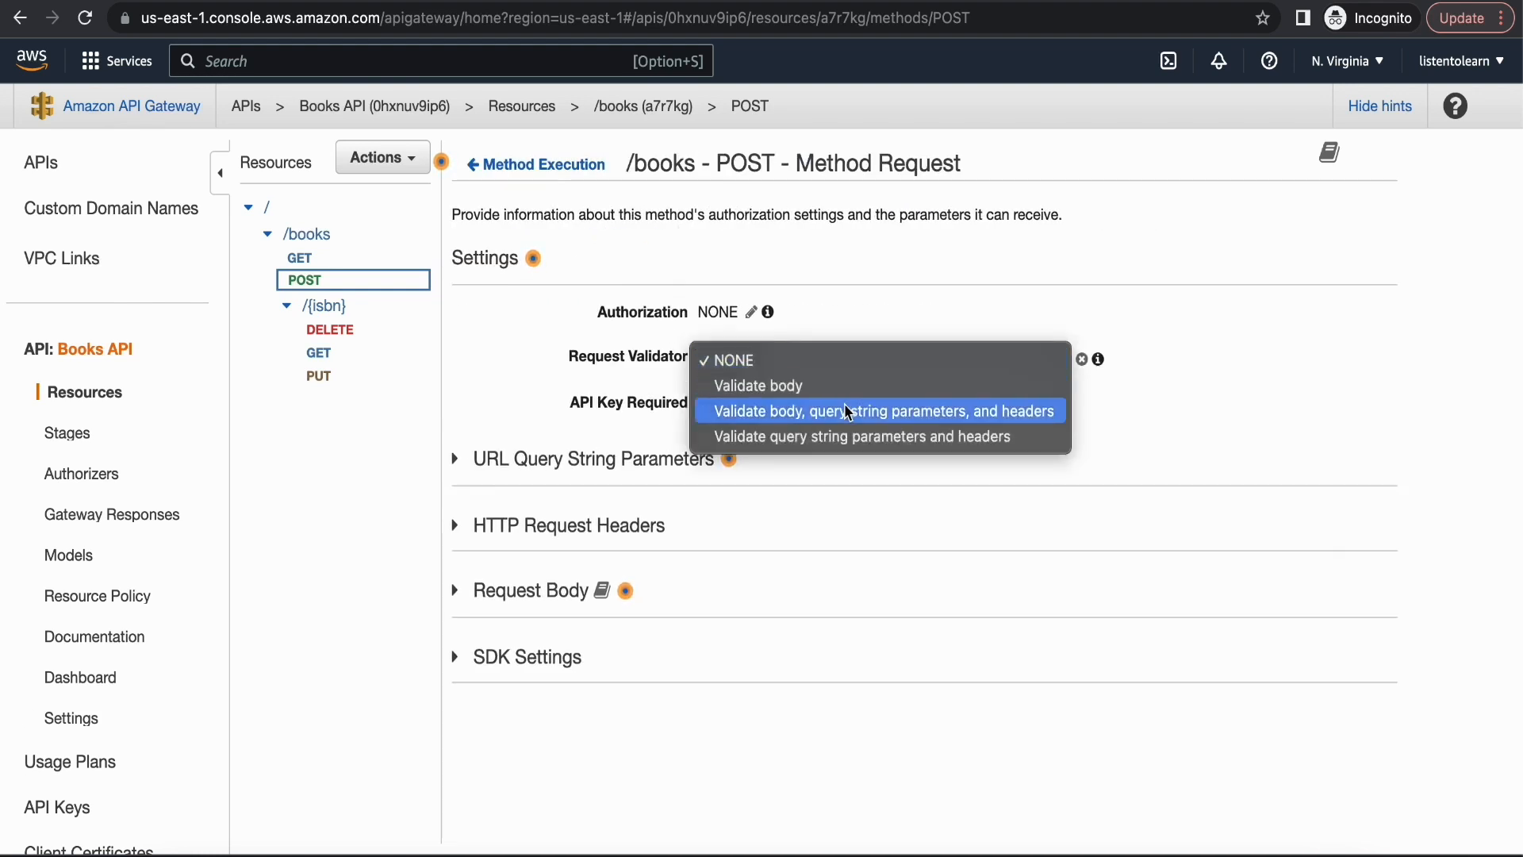
left_click(846, 410)
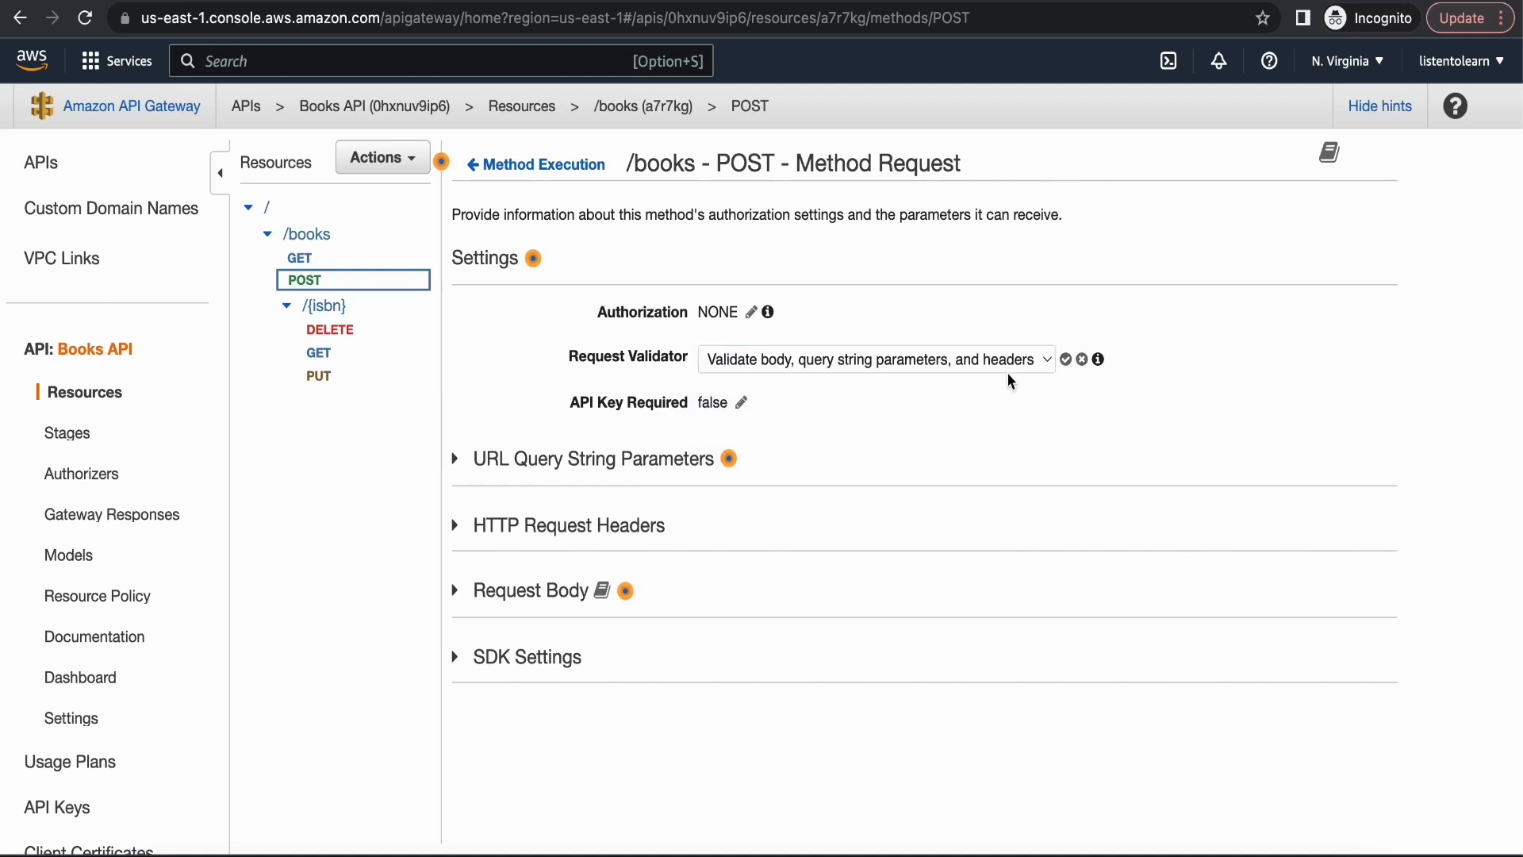
left_click(1064, 360)
- Review the /books POST method's query string parameters and request body model, and the request paths of the /books/{isbn} GET method
left_click(458, 460)
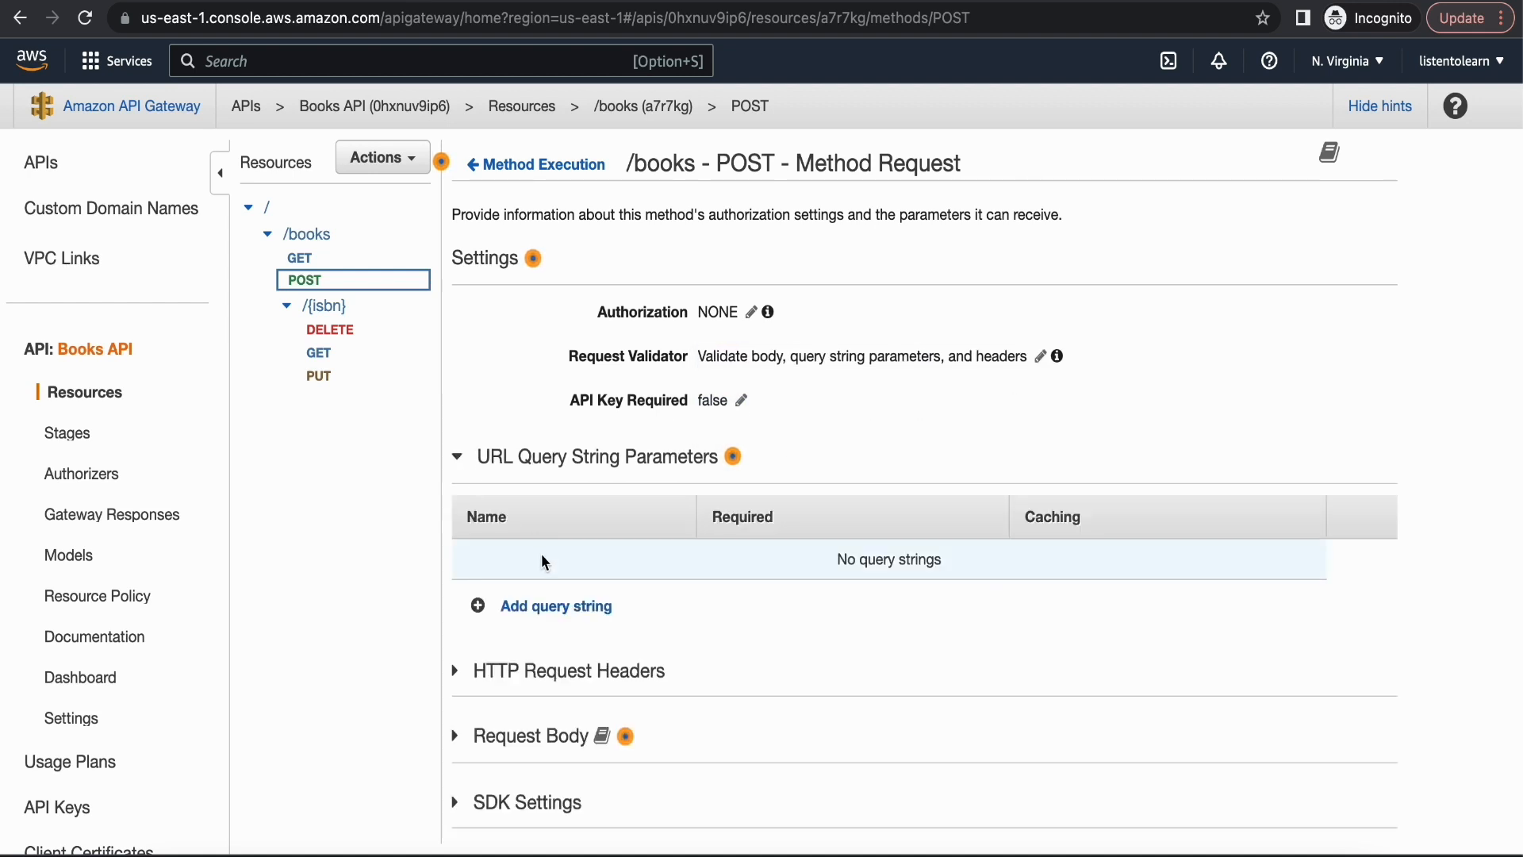
scroll(645, 709, "down", 1)
left_click(456, 666)
scroll(901, 704, "down", 1)
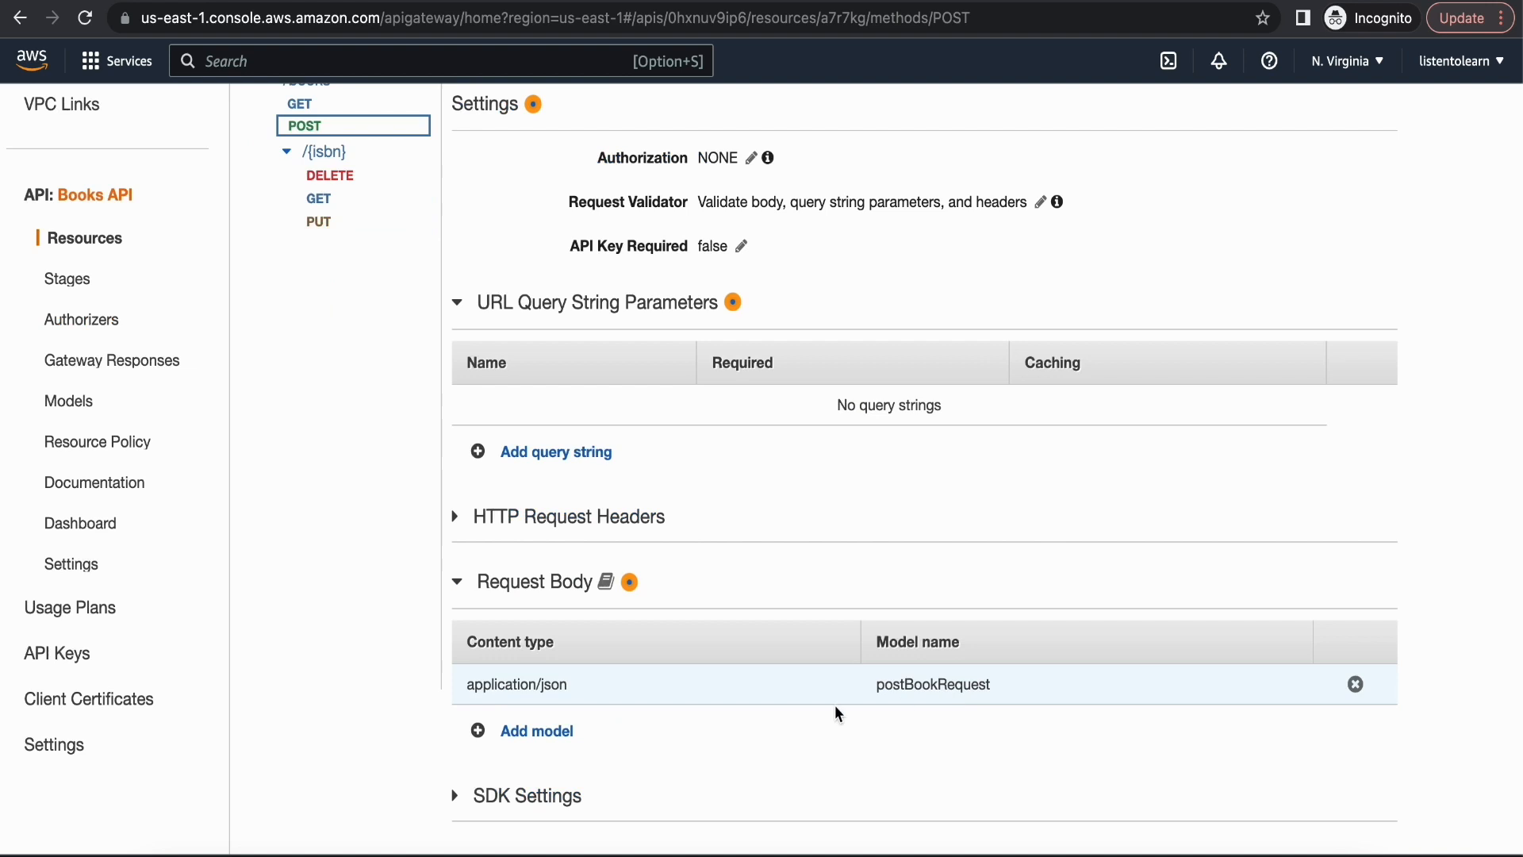
scroll(721, 524, "up", 1)
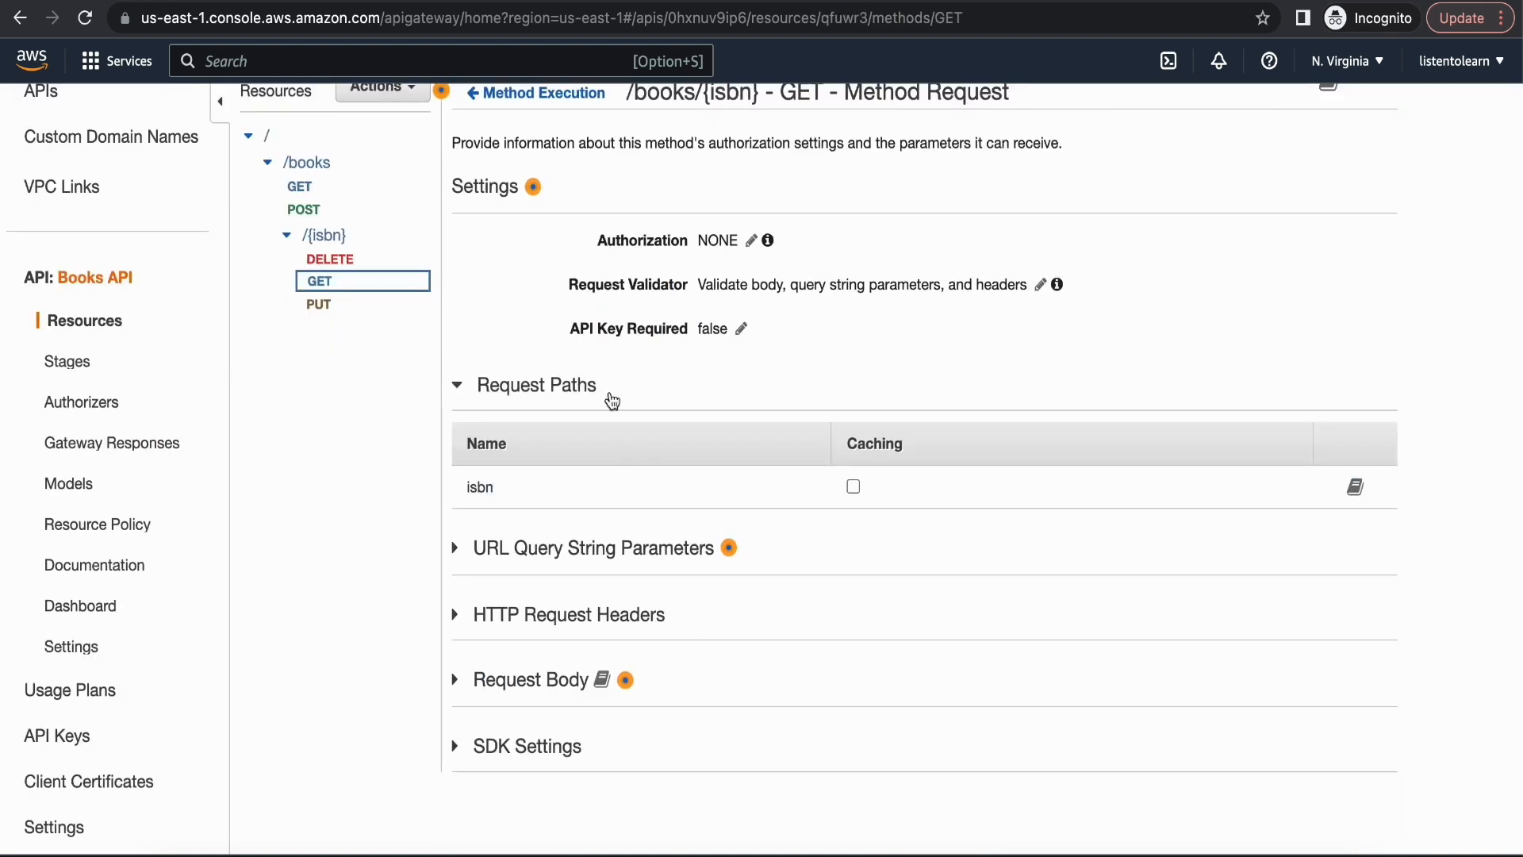
scroll(612, 400, "up", 1)
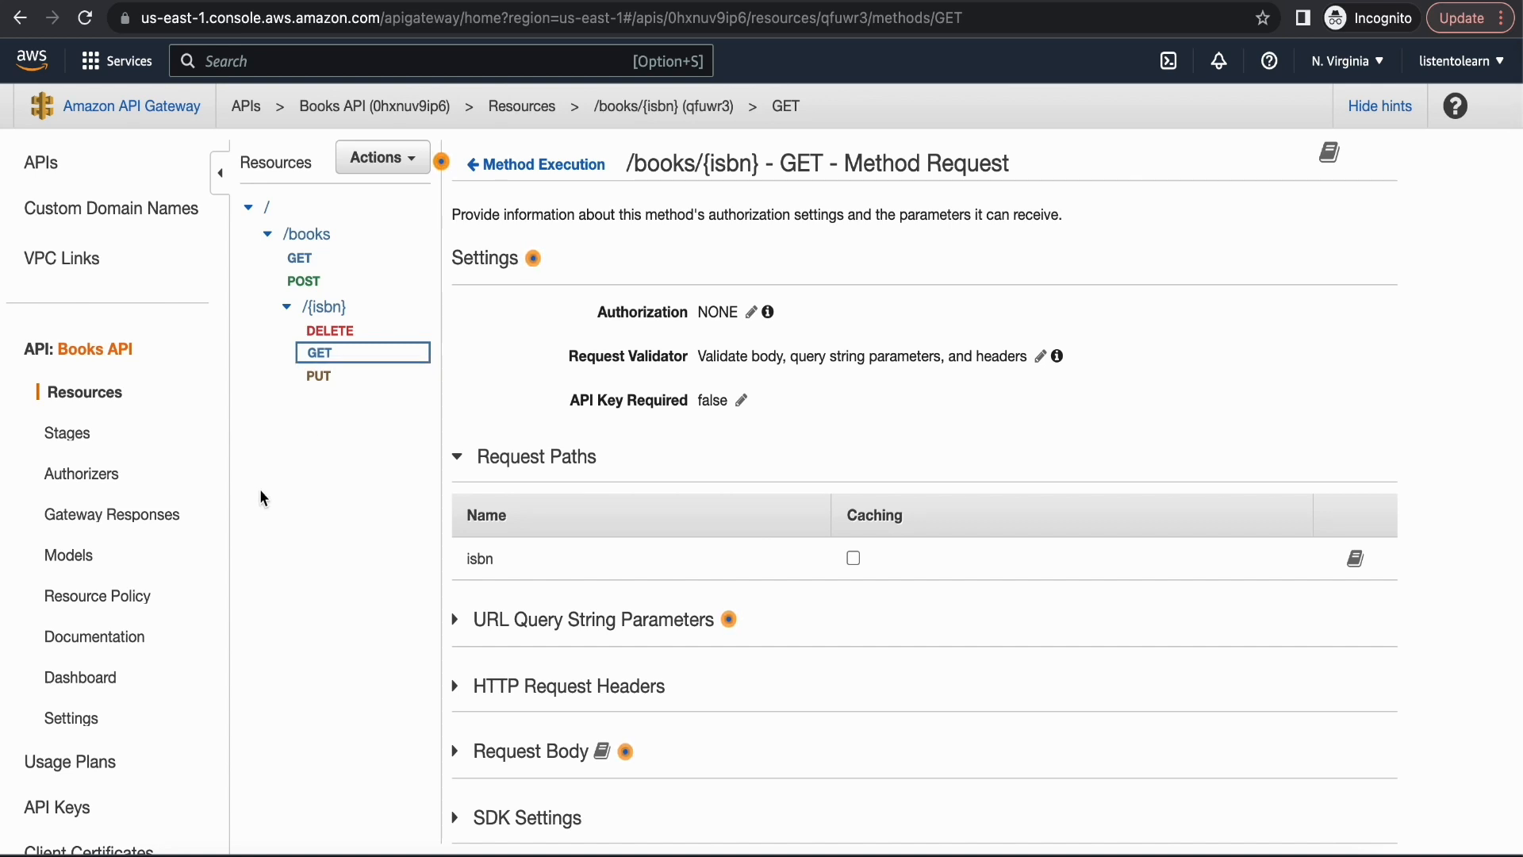
- Look through the API's authorizers and gateway responses, and examine the schemas of the postBookRequest and Problem models
left_click(85, 485)
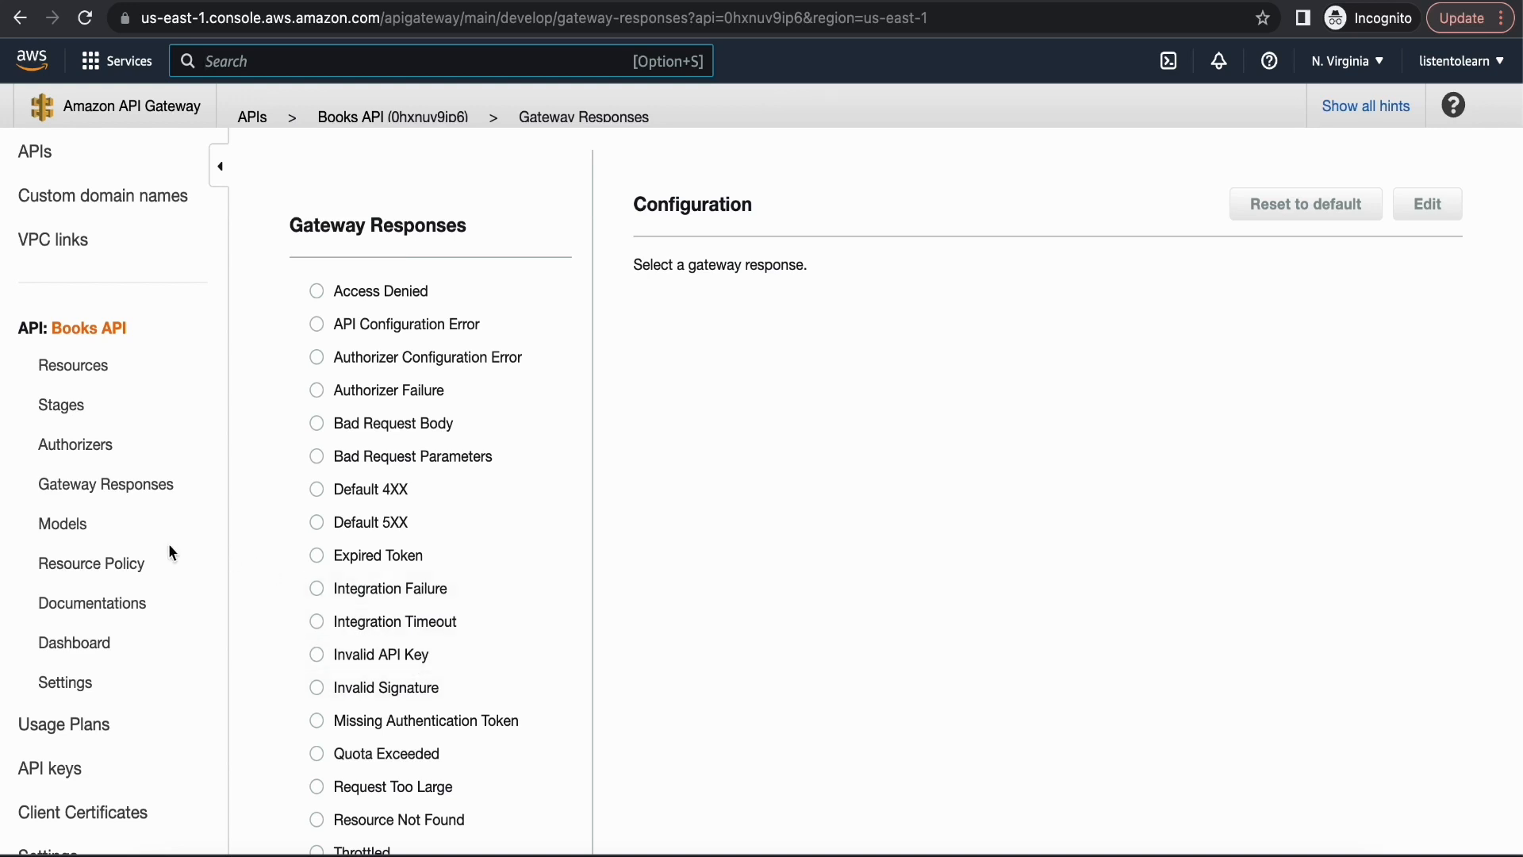
left_click(73, 527)
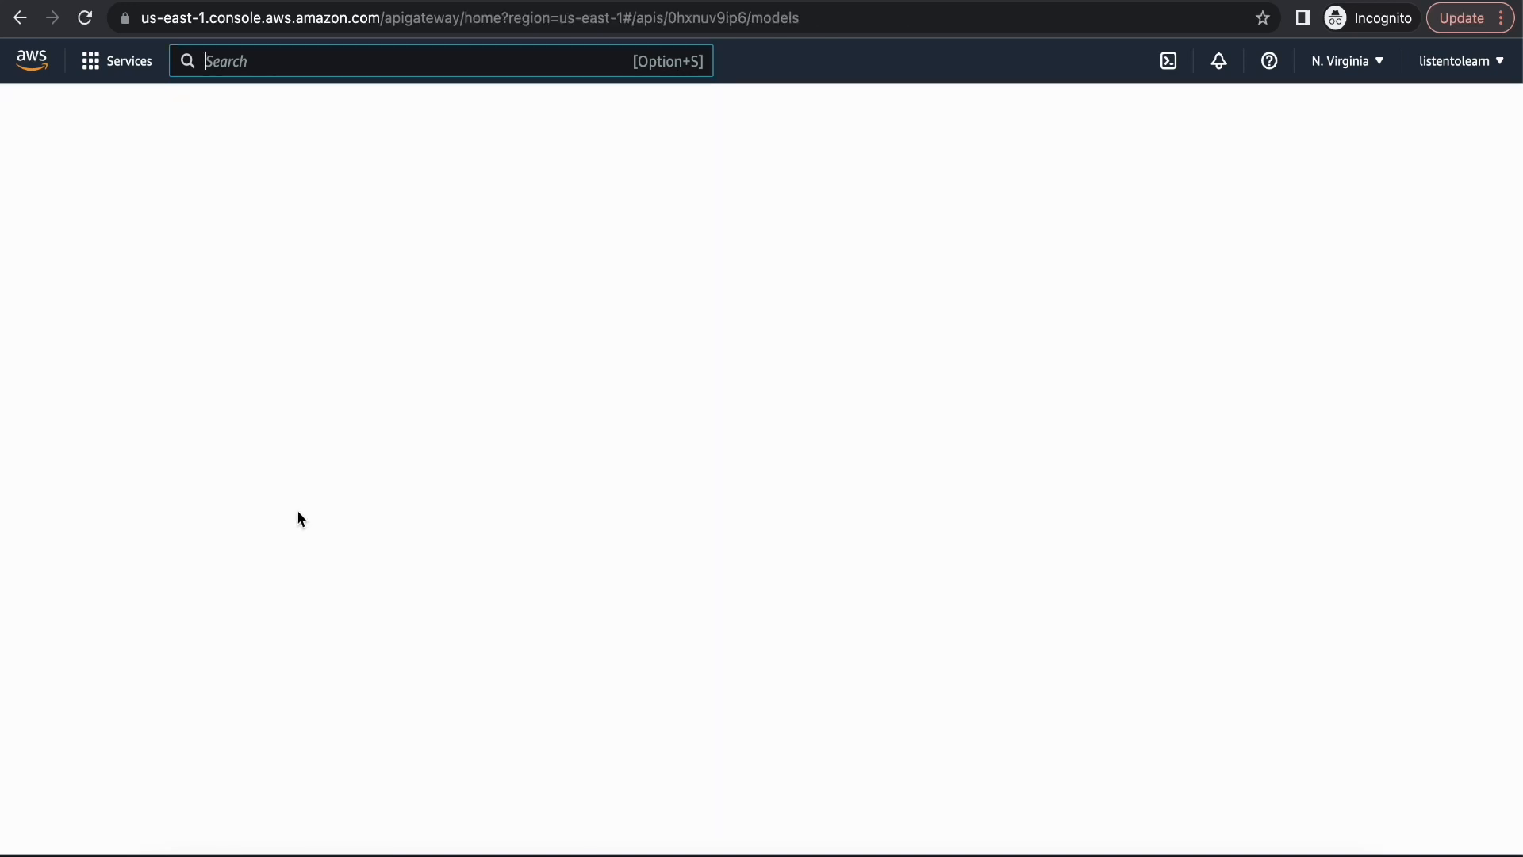
left_click(354, 210)
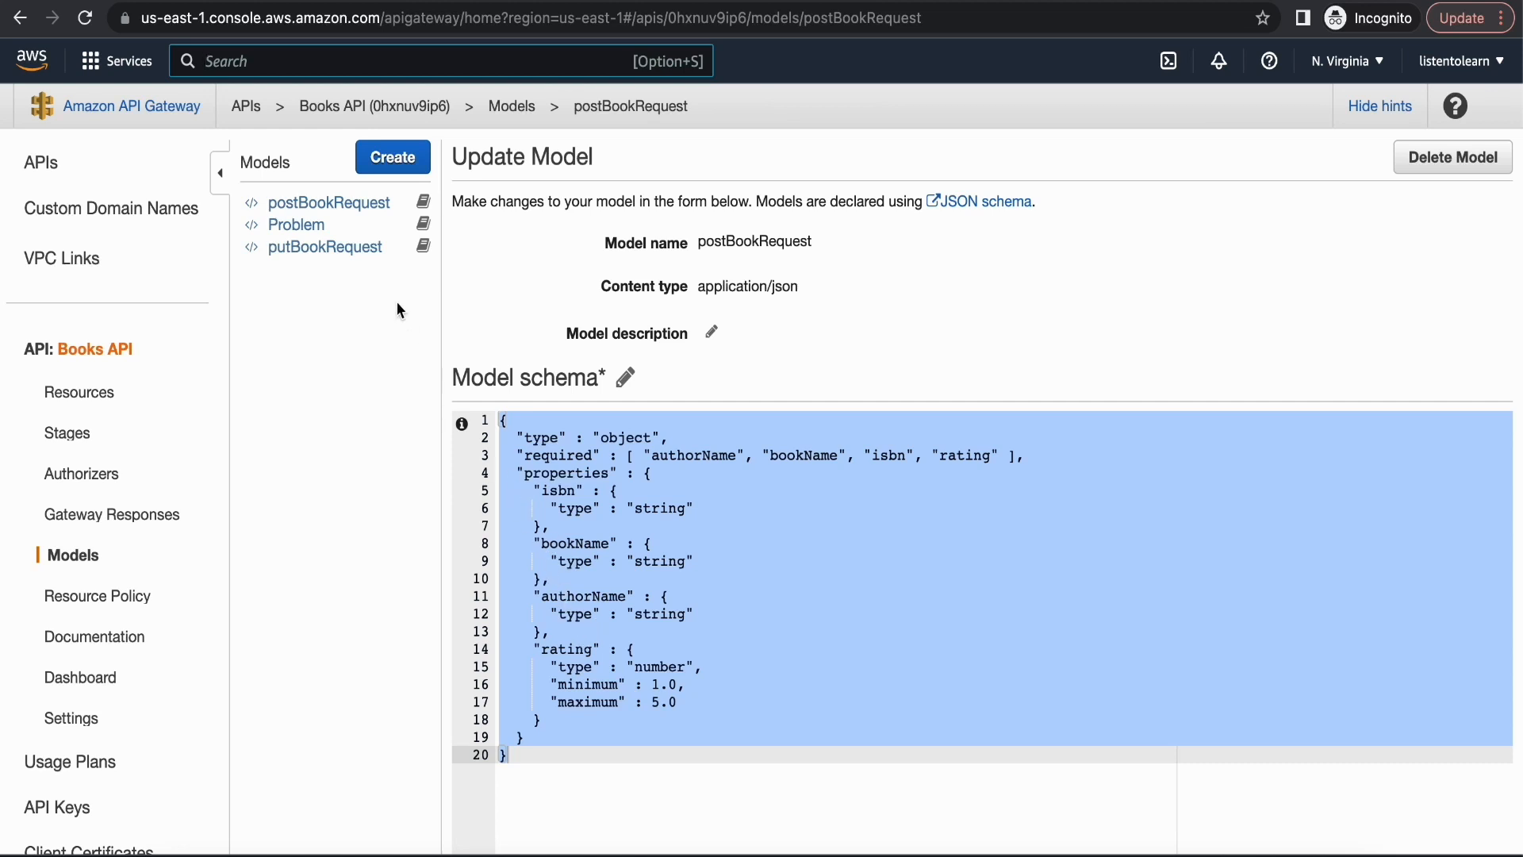
left_click(307, 226)
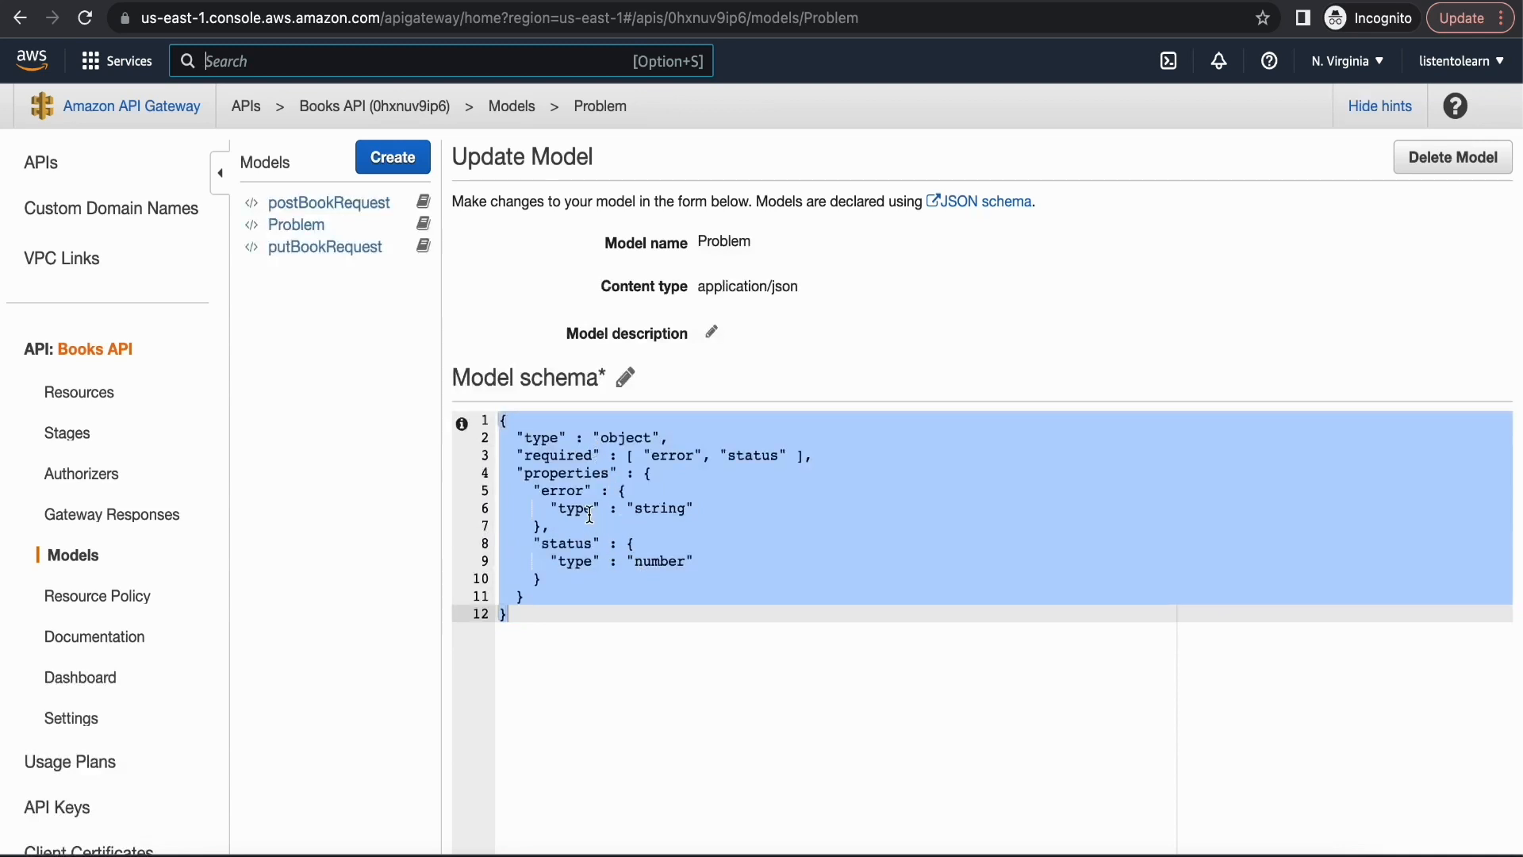
- View the Books API's resource policy and review the documentation parts for its methods and parameters
left_click(93, 610)
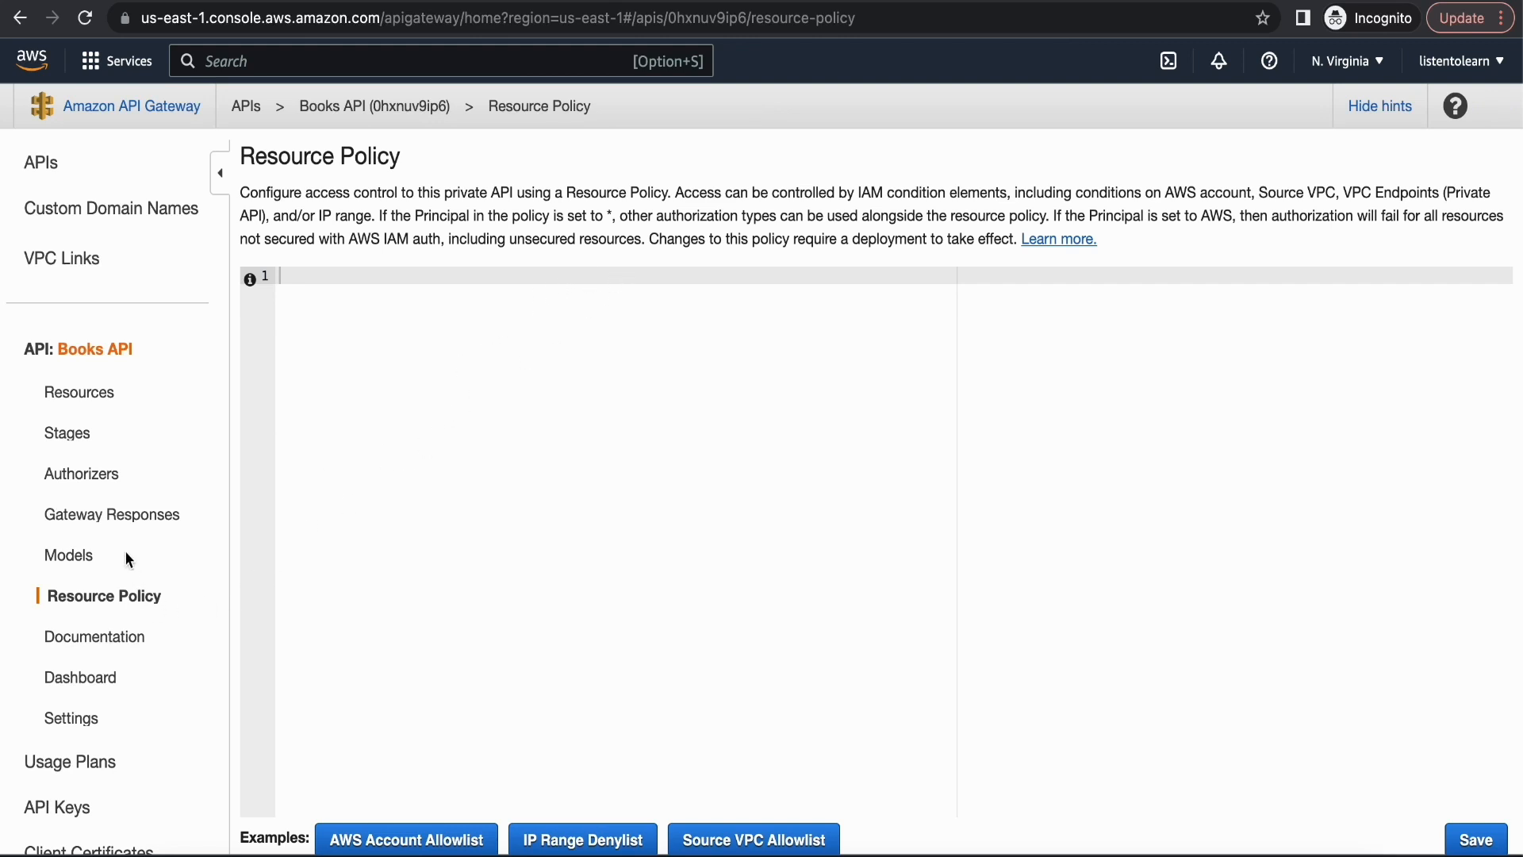
left_click(93, 638)
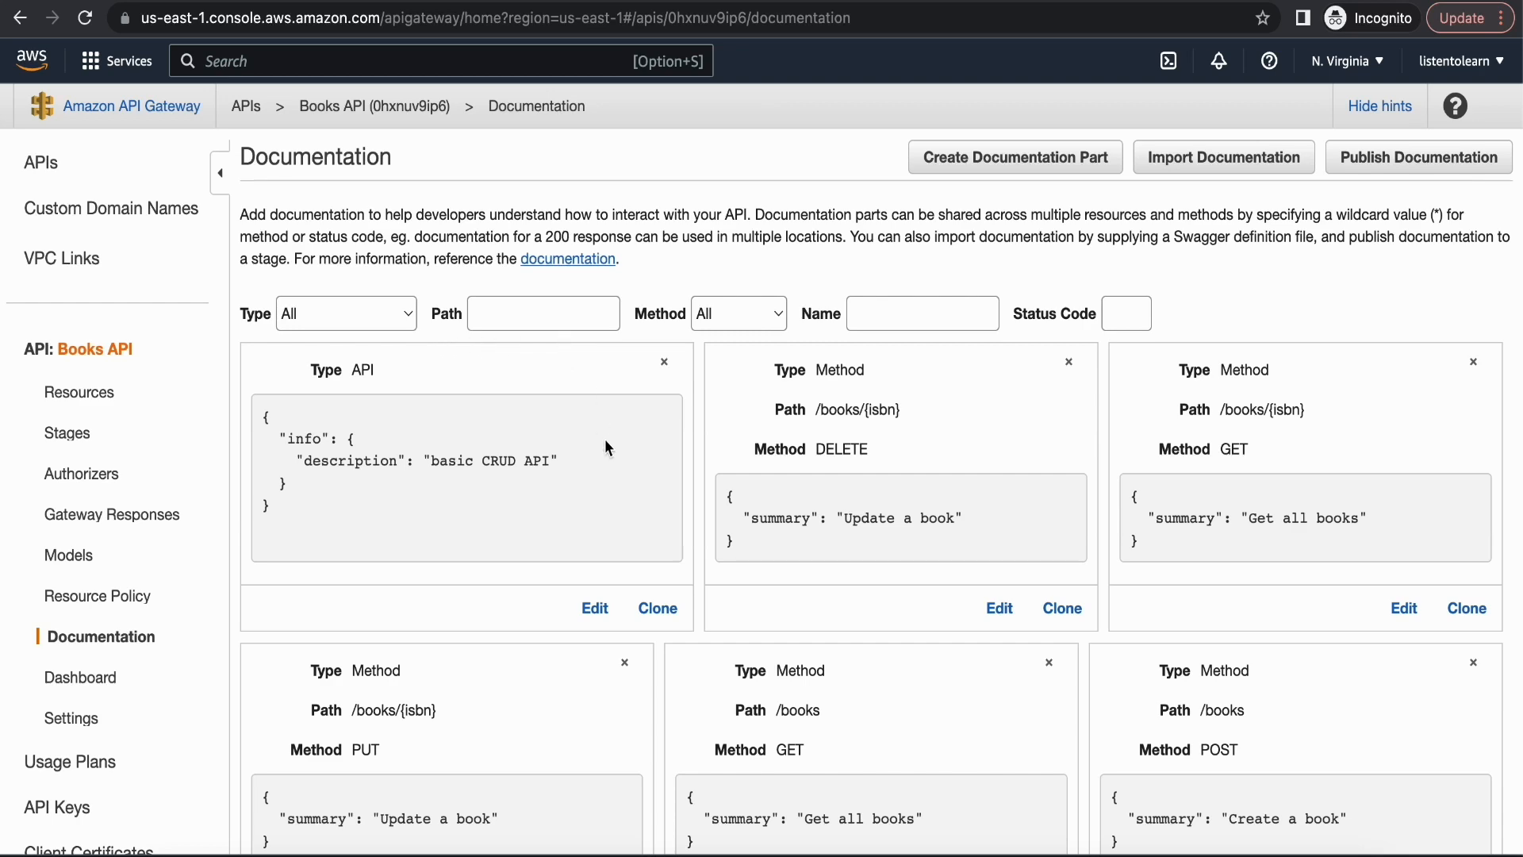
scroll(905, 699, "down", 4)
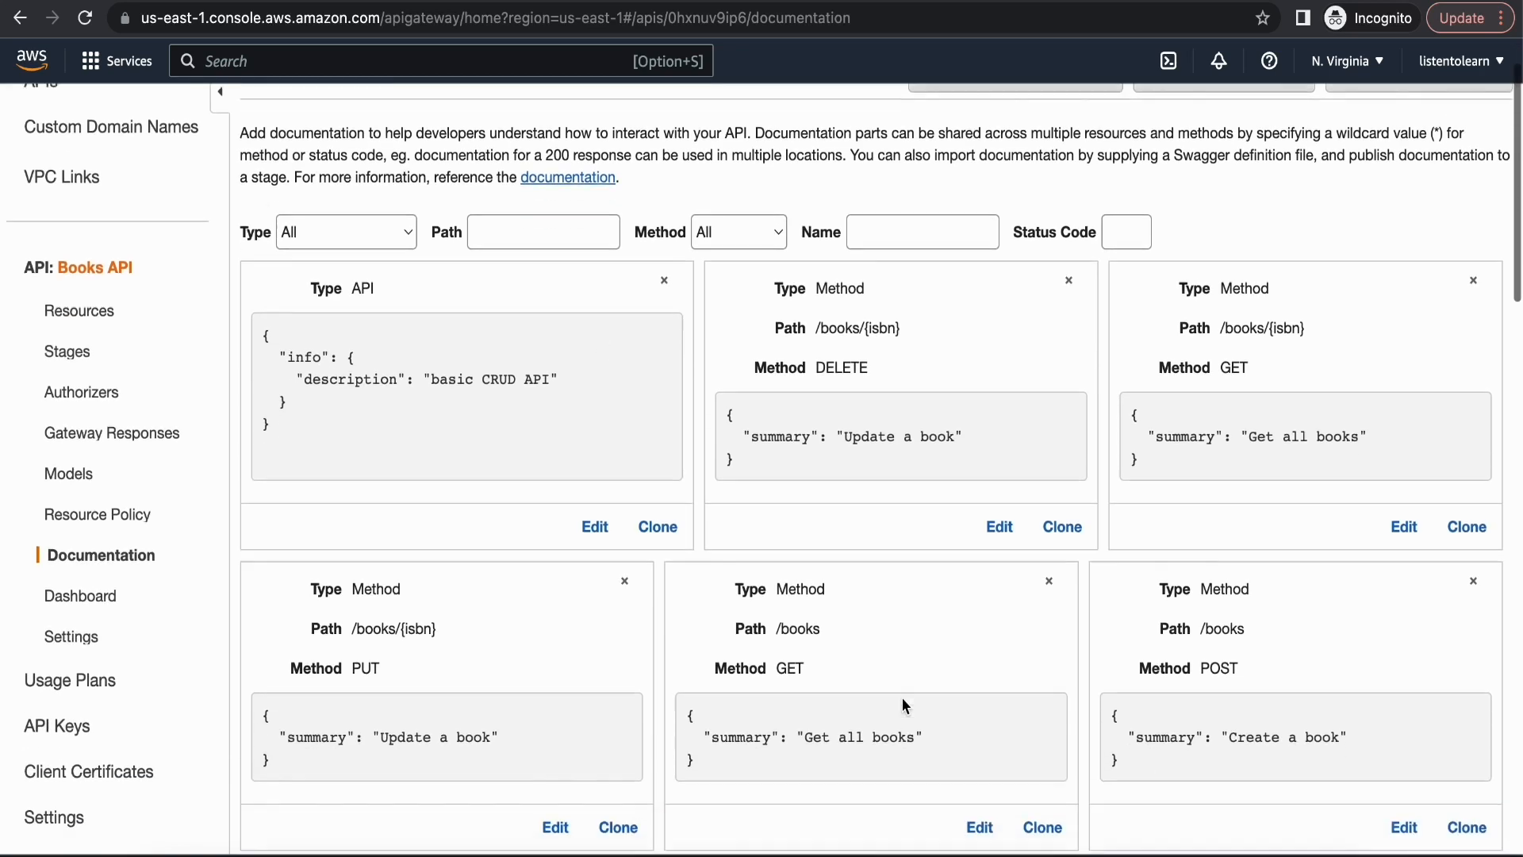
scroll(902, 703, "down", 6)
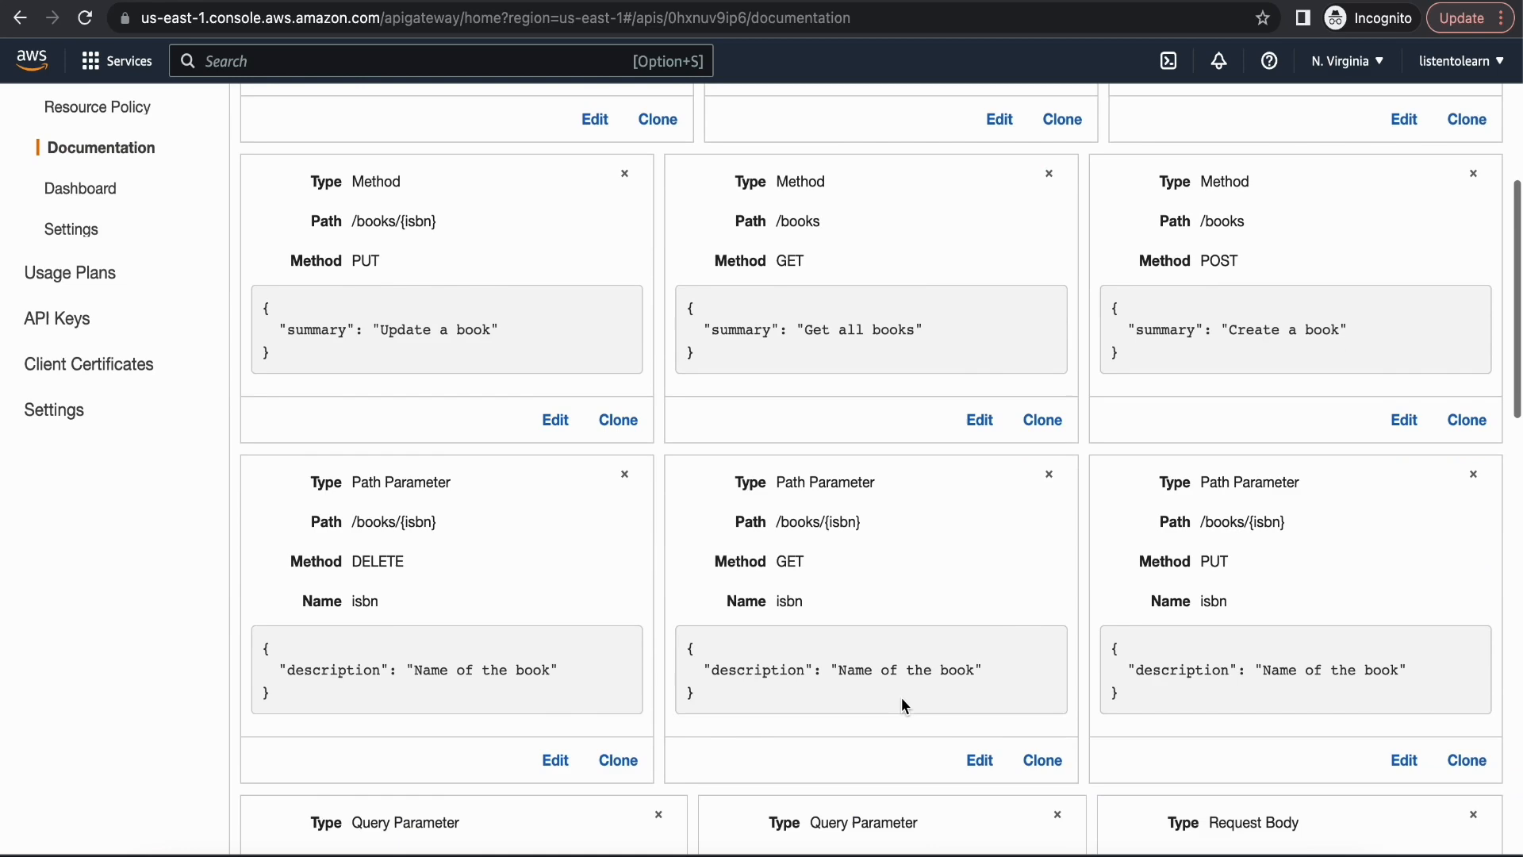
- View the Books API's dashboard and stages, and review its endpoint, API key source, content encoding and binary media type settings
scroll(901, 697, "up", 7)
scroll(901, 698, "up", 3)
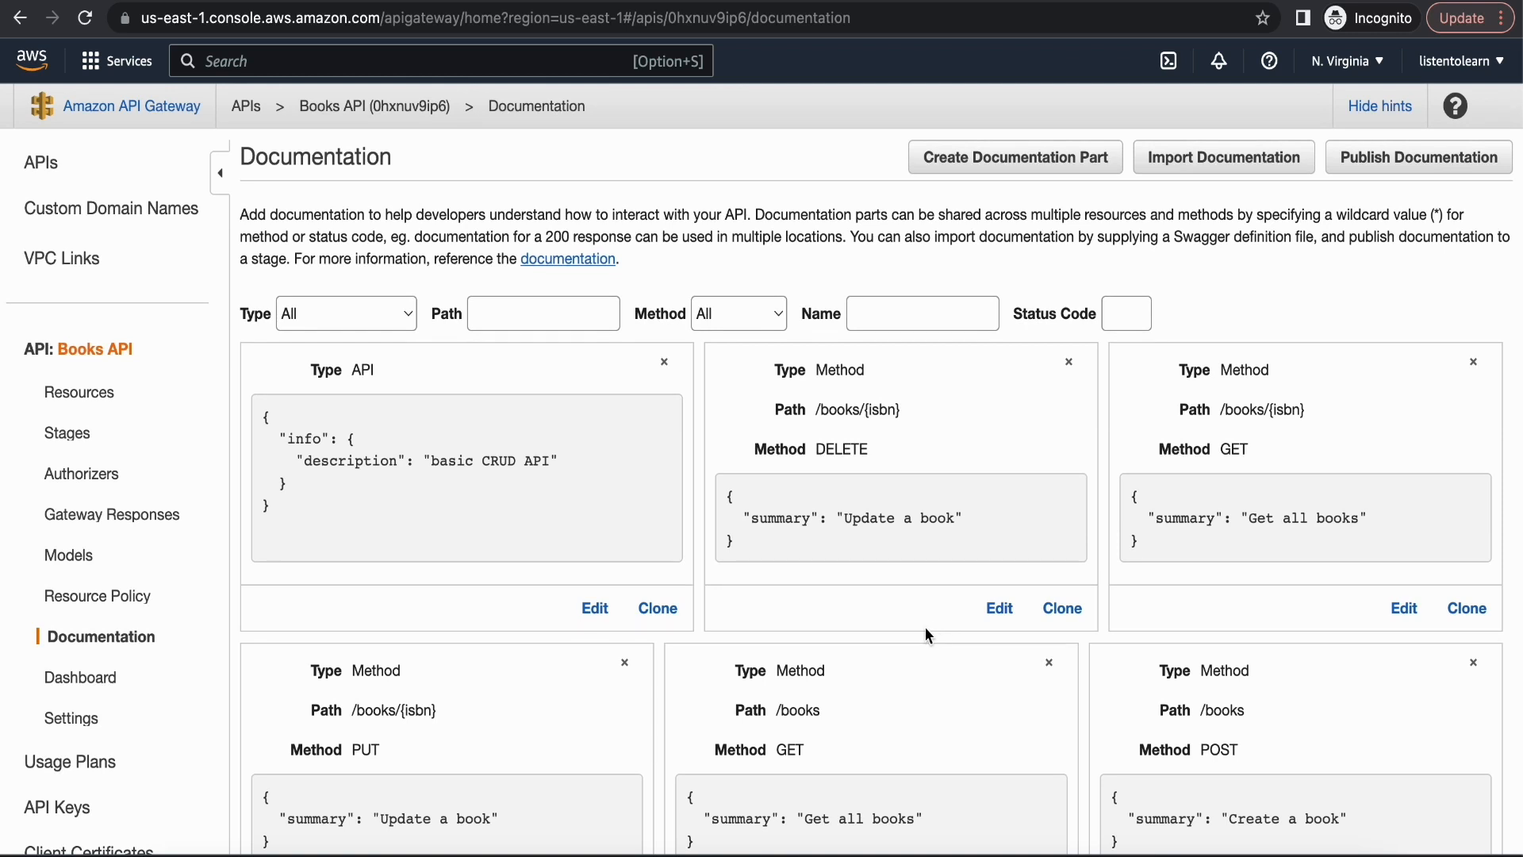
left_click(104, 682)
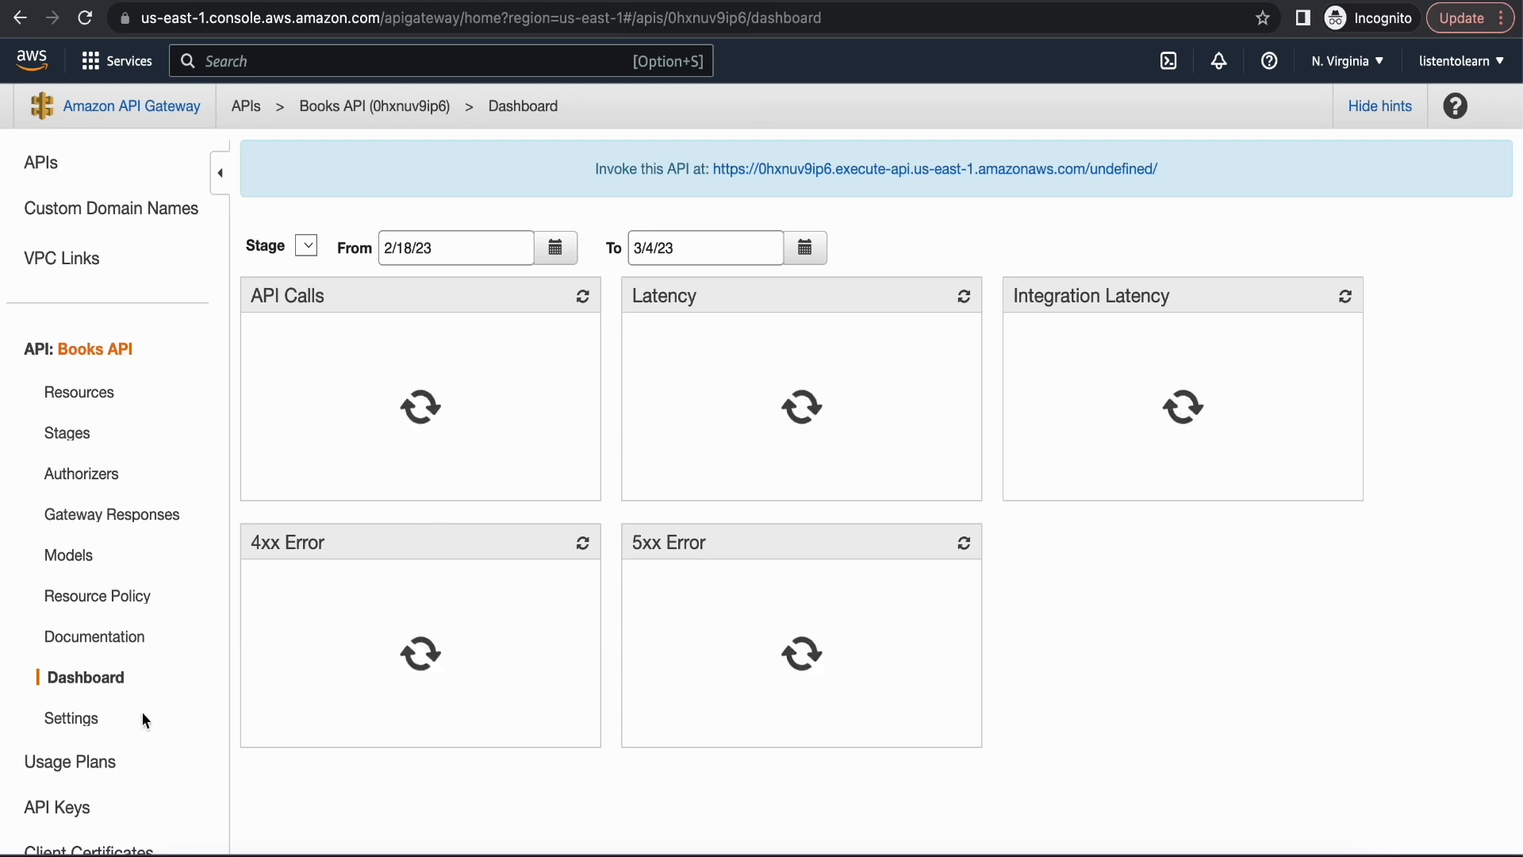
left_click(70, 722)
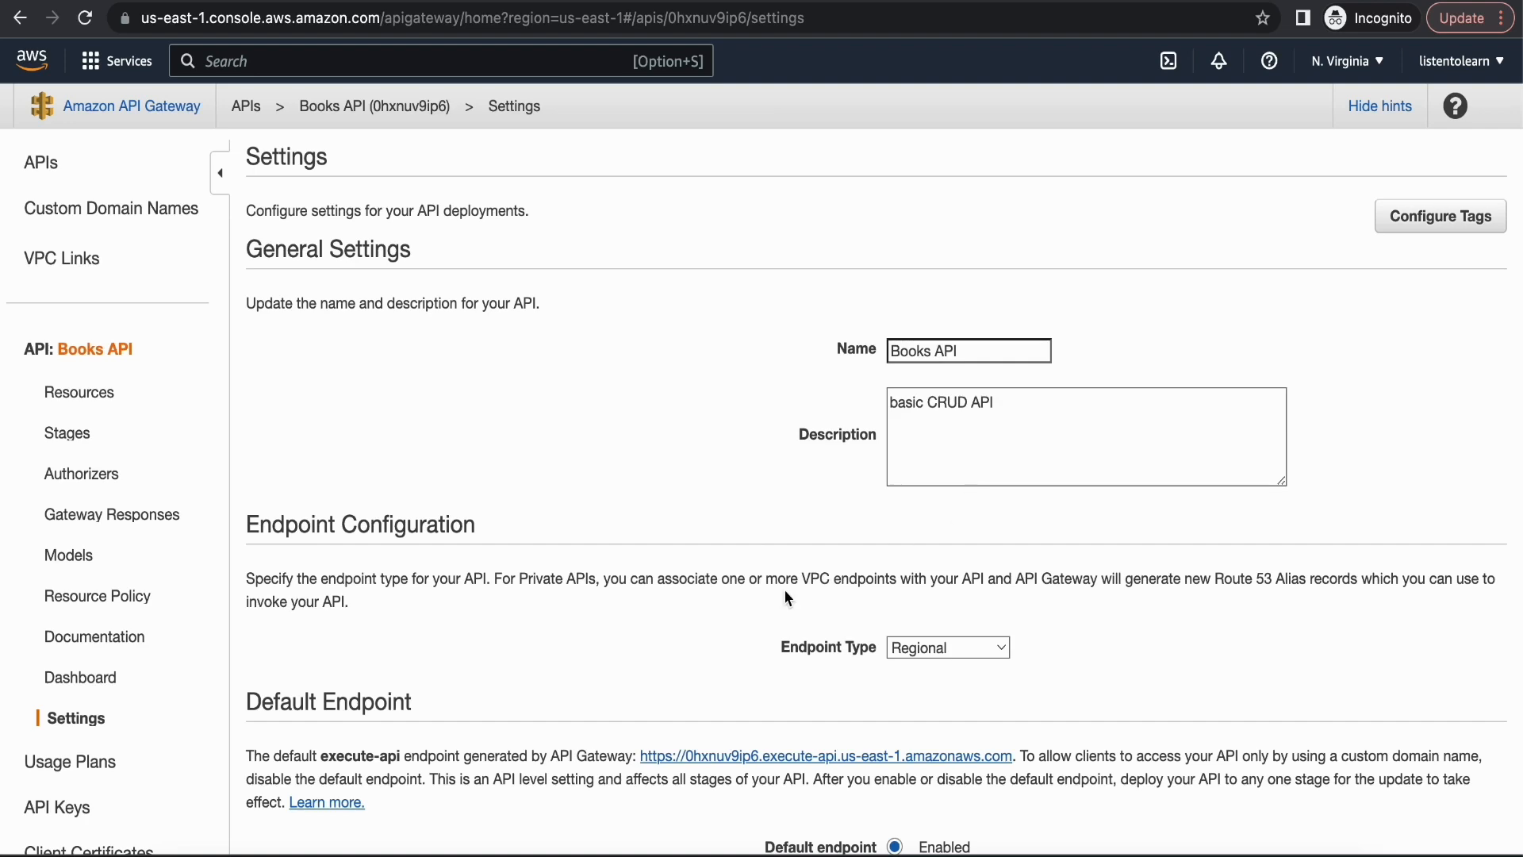
scroll(795, 597, "down", 3)
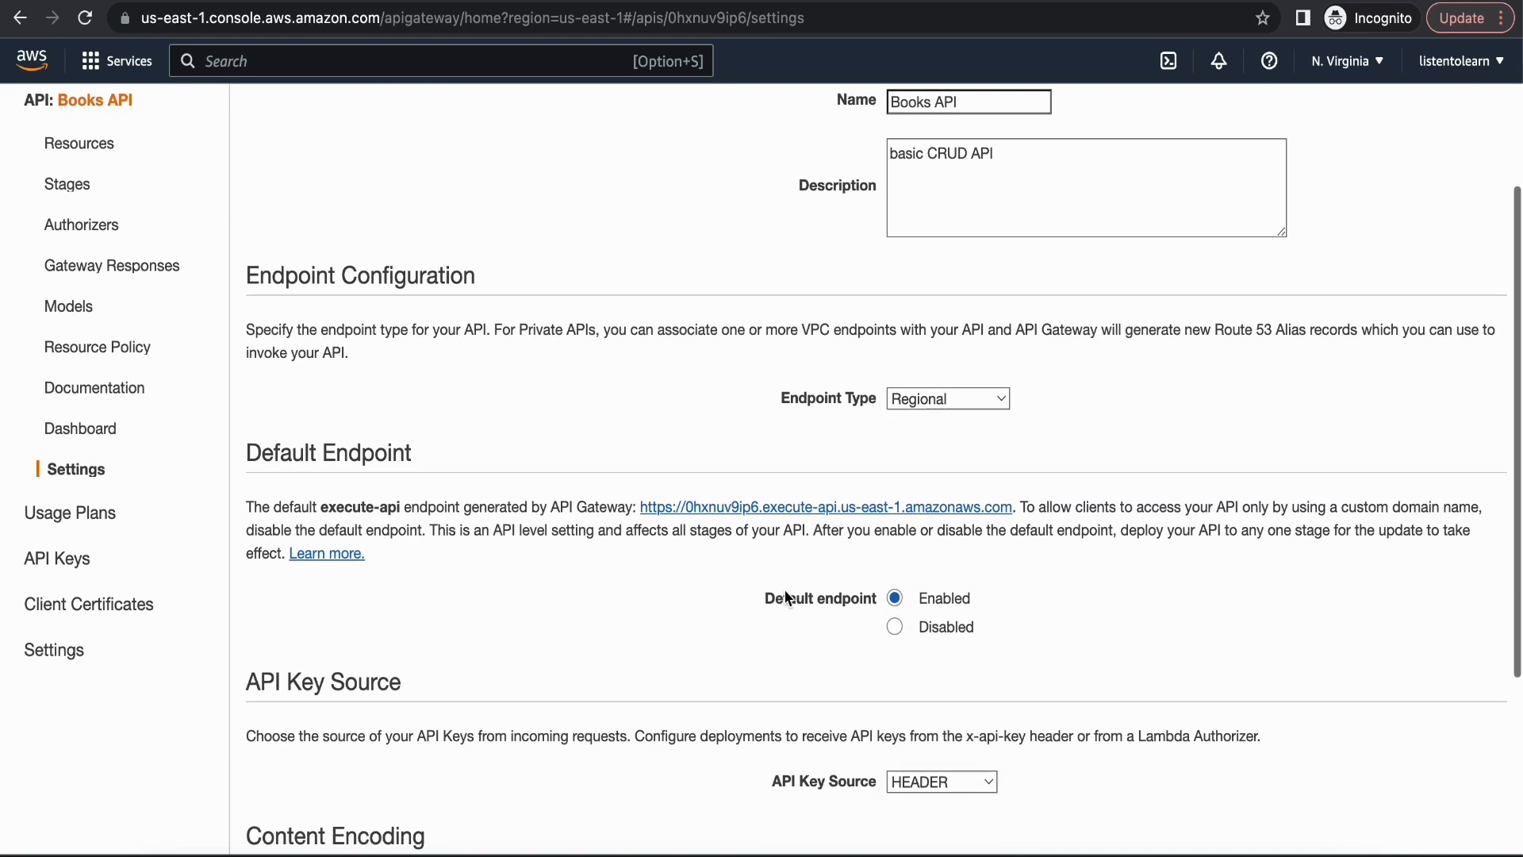
scroll(788, 597, "down", 1)
scroll(787, 596, "down", 3)
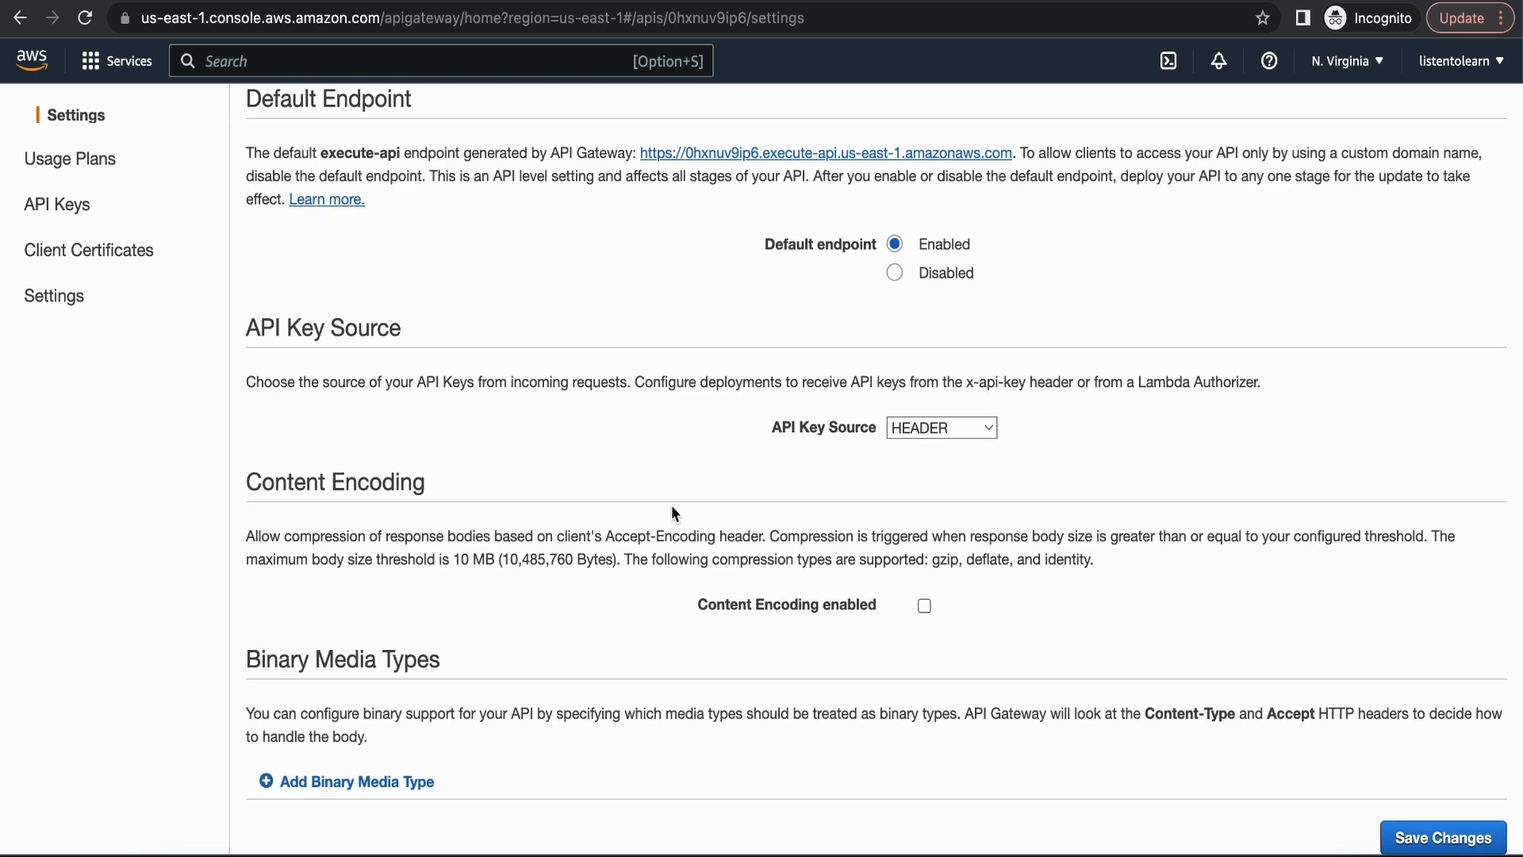
scroll(672, 508, "up", 6)
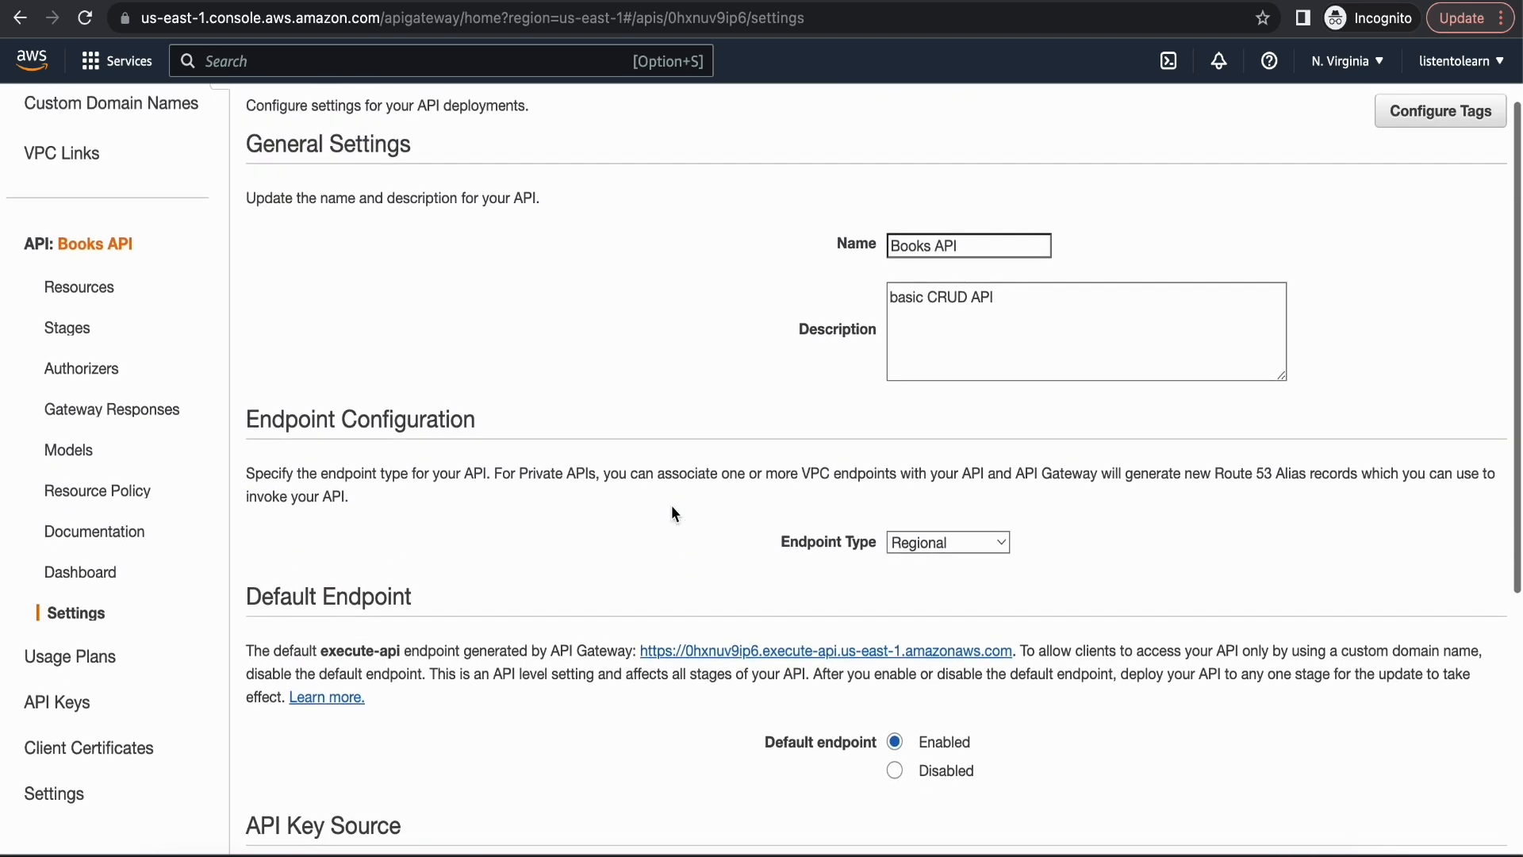
scroll(672, 507, "up", 2)
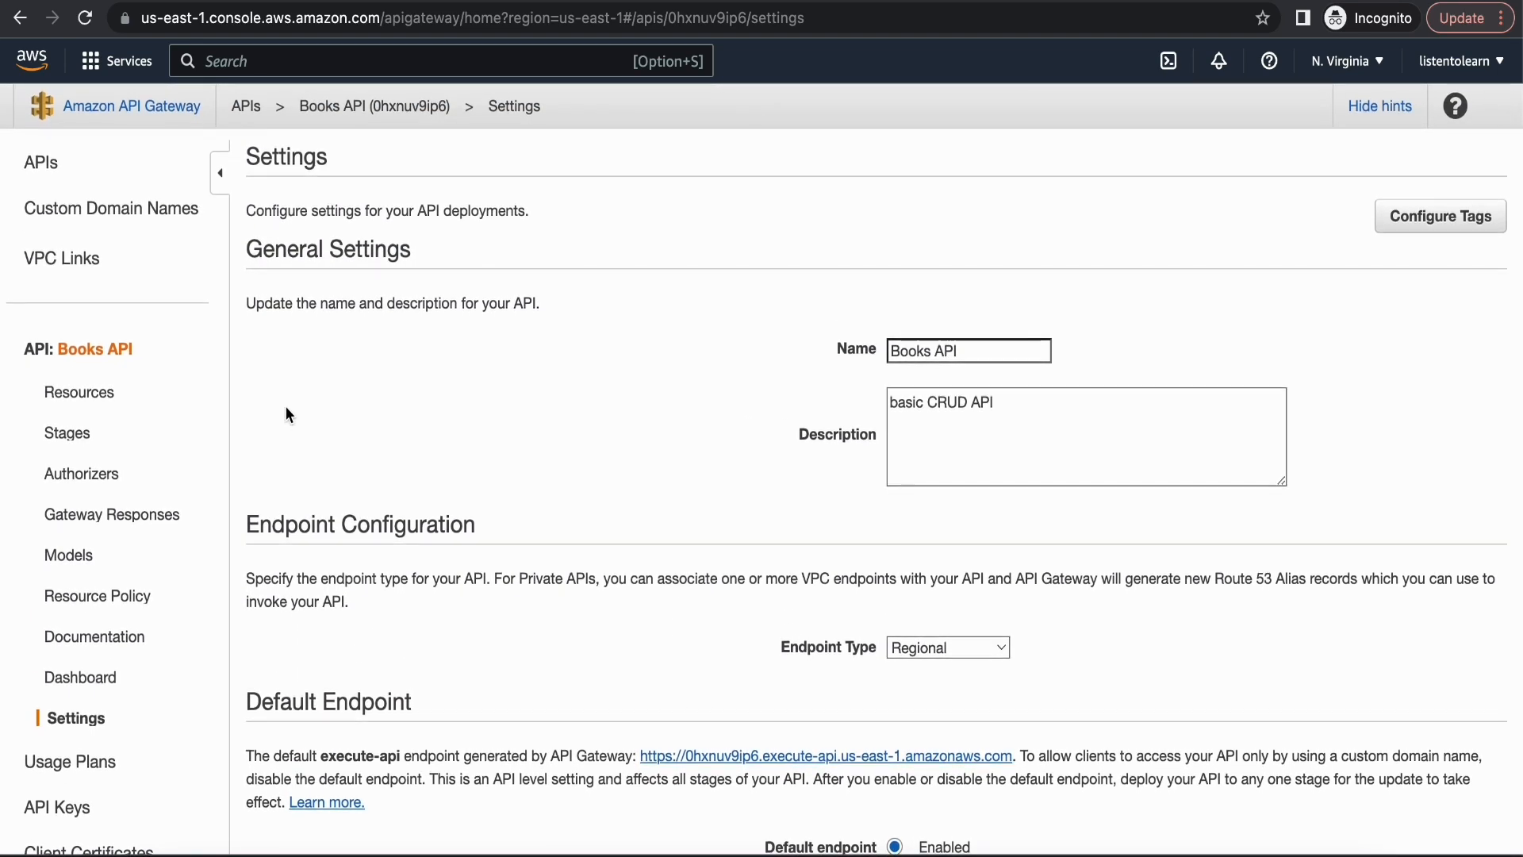
left_click(71, 441)
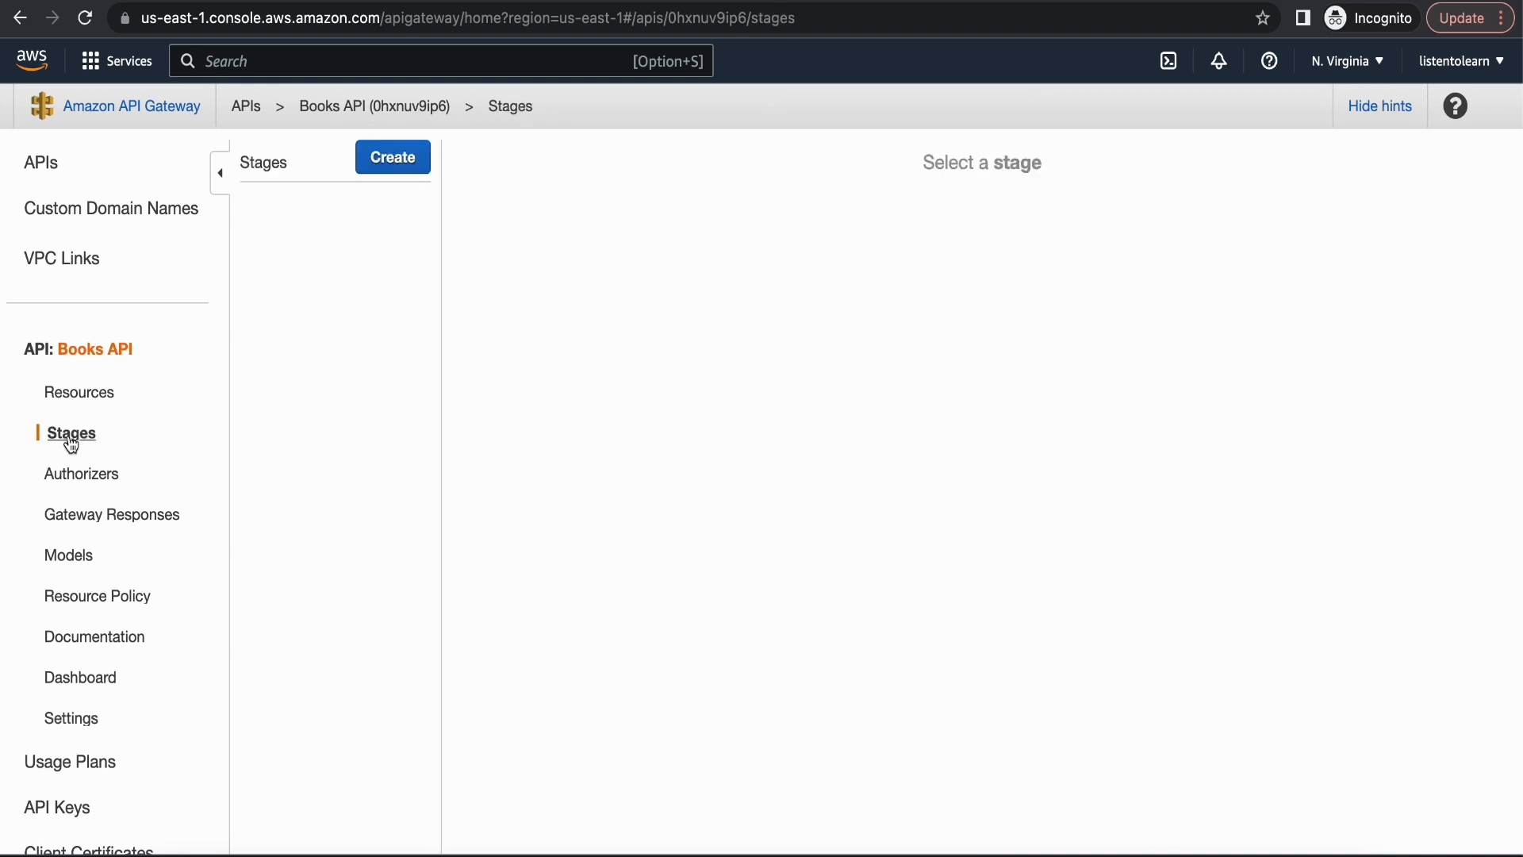
- Deploy the Books API to a new stage named dev
left_click(100, 395)
left_click(389, 173)
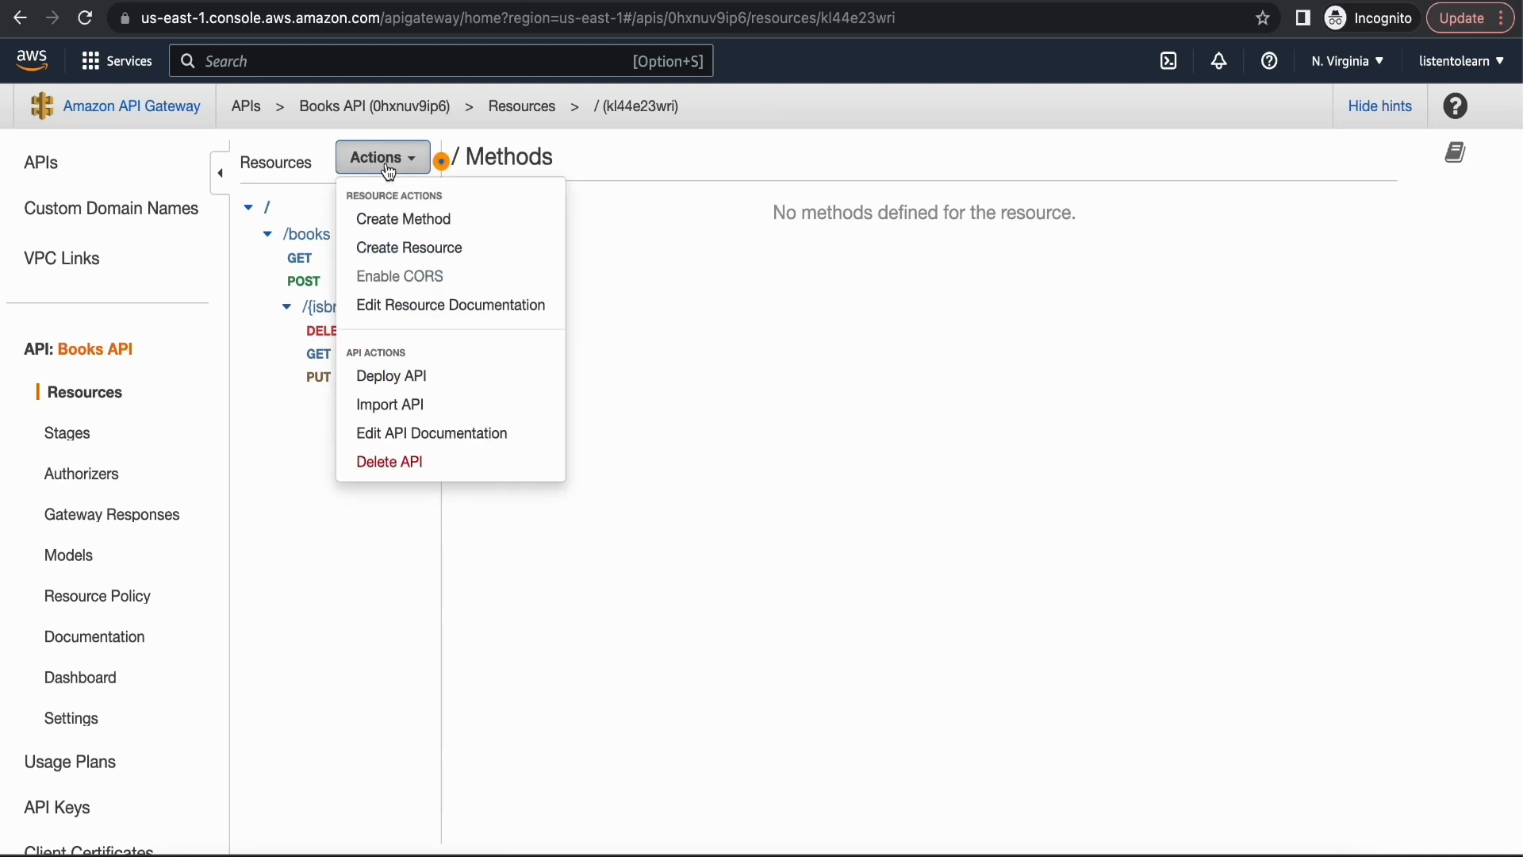
left_click(435, 381)
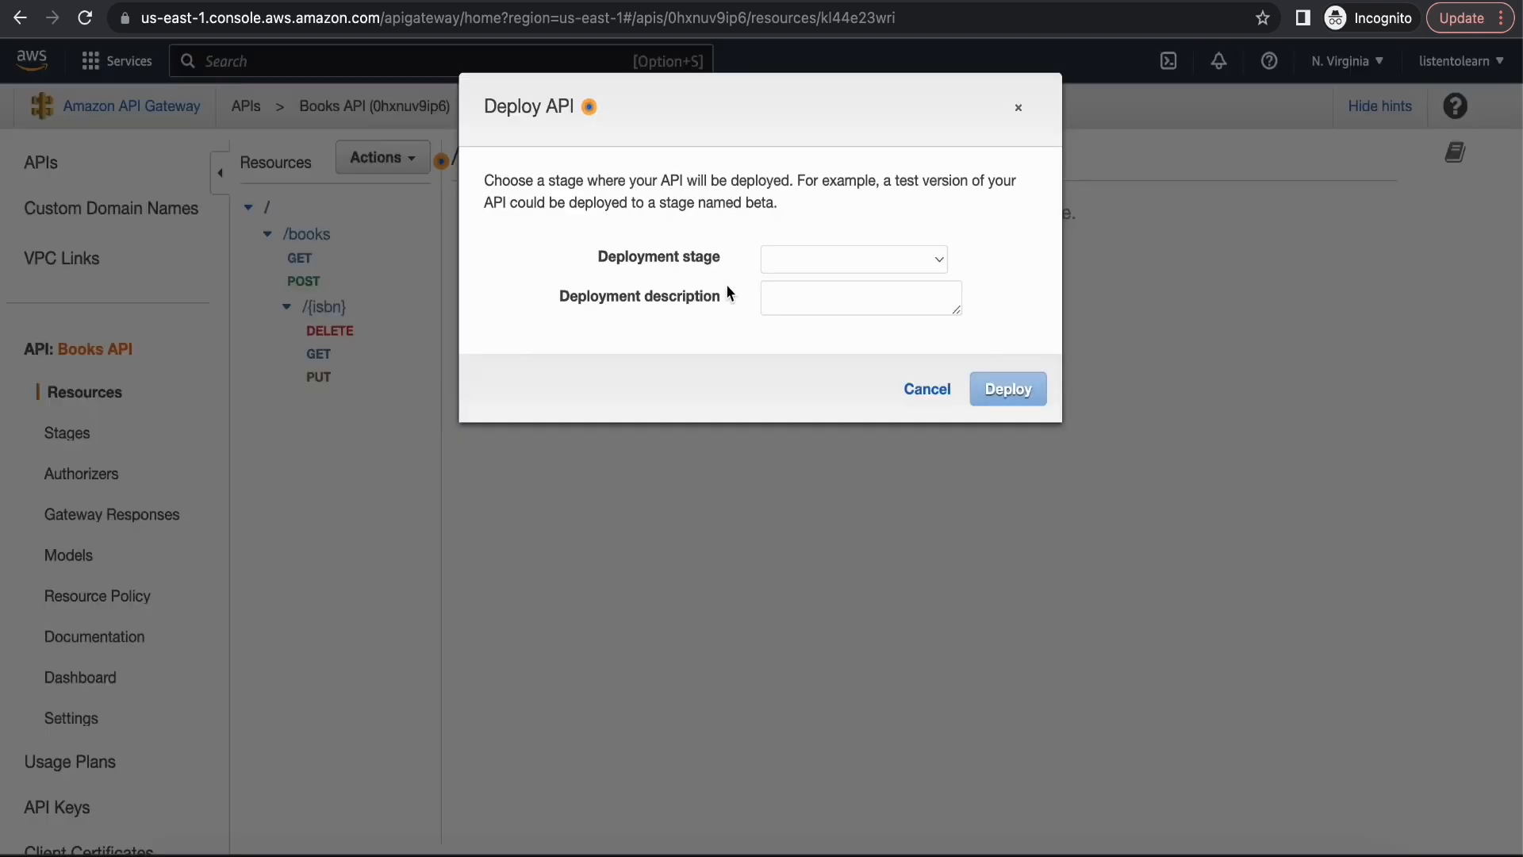
left_click(808, 264)
left_click(807, 287)
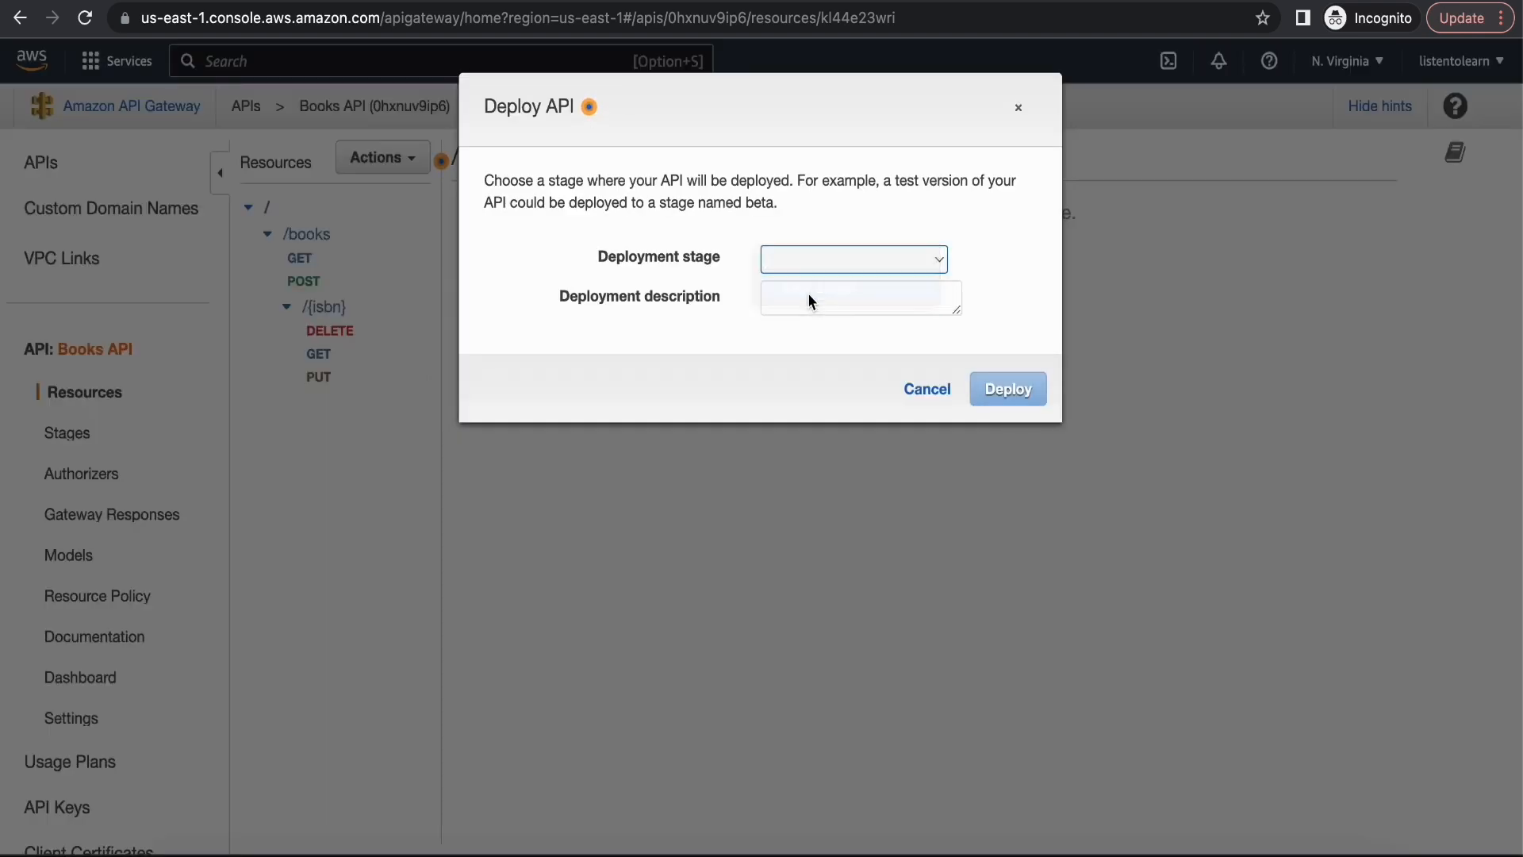
left_click(795, 297)
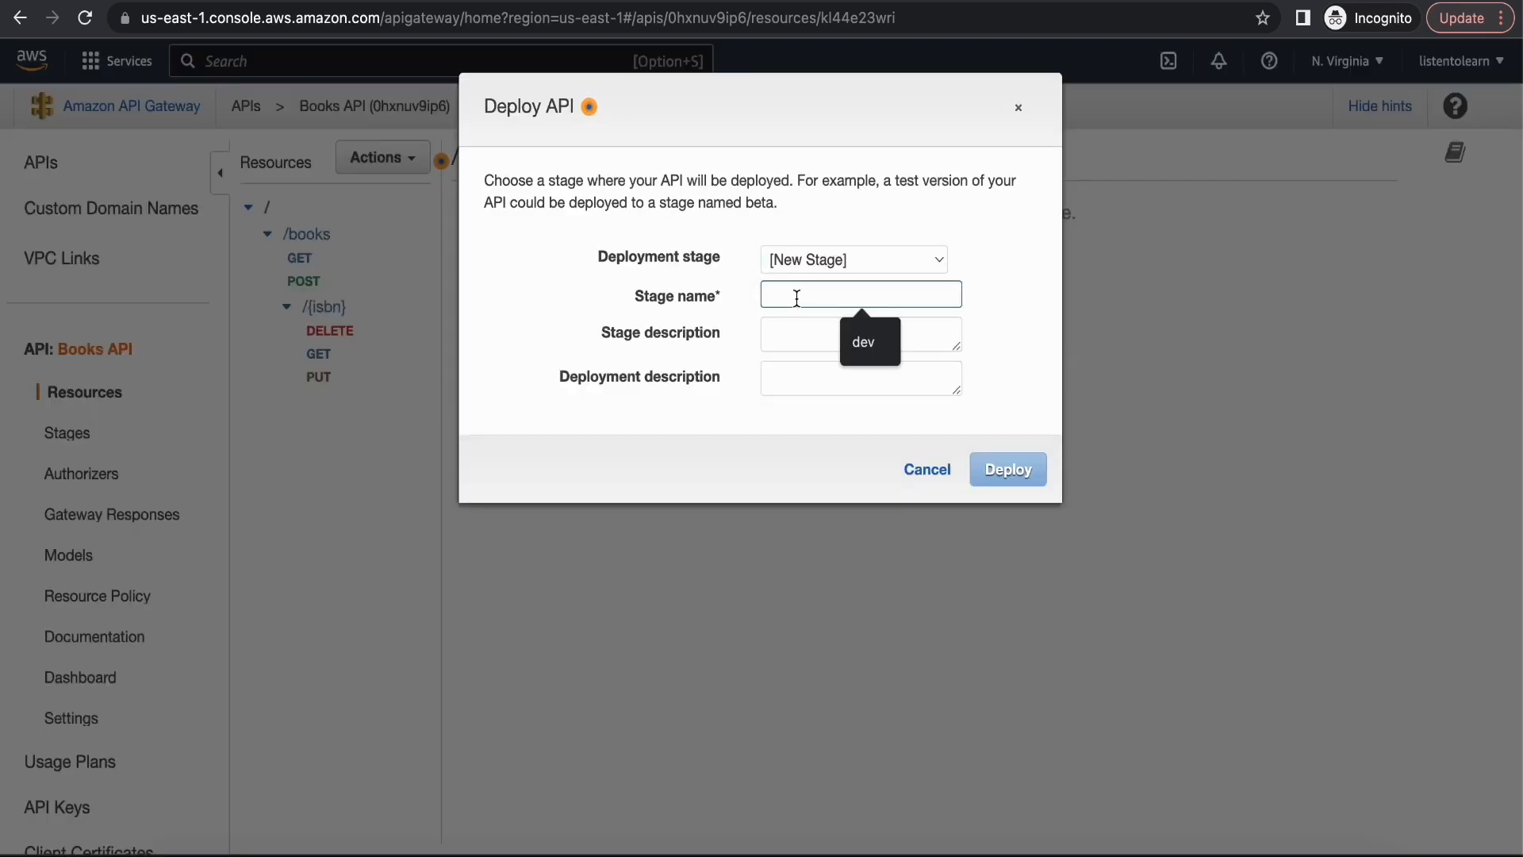
type("dev")
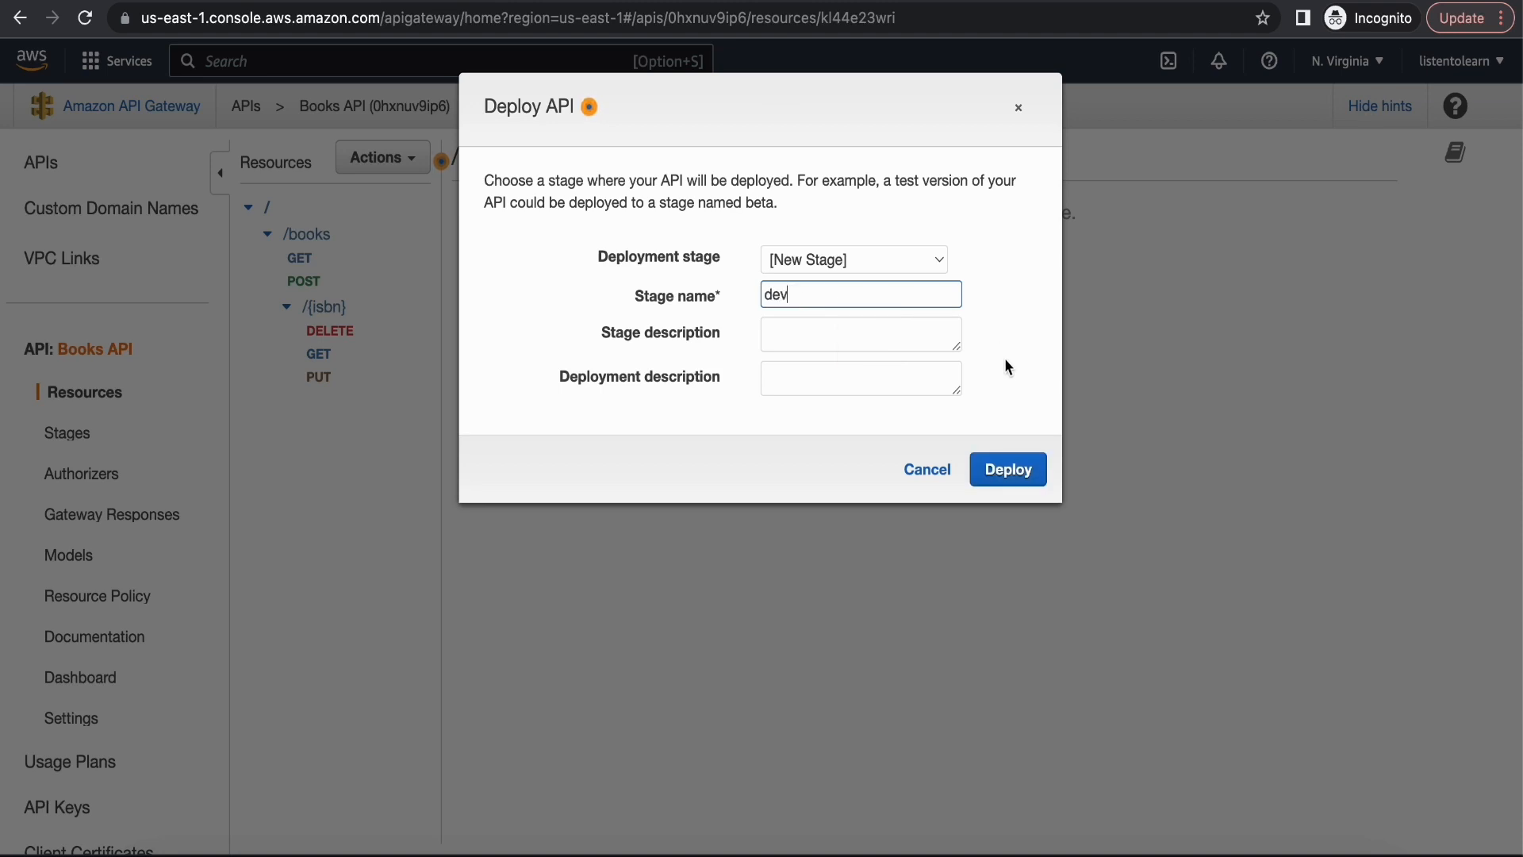
left_click(1010, 468)
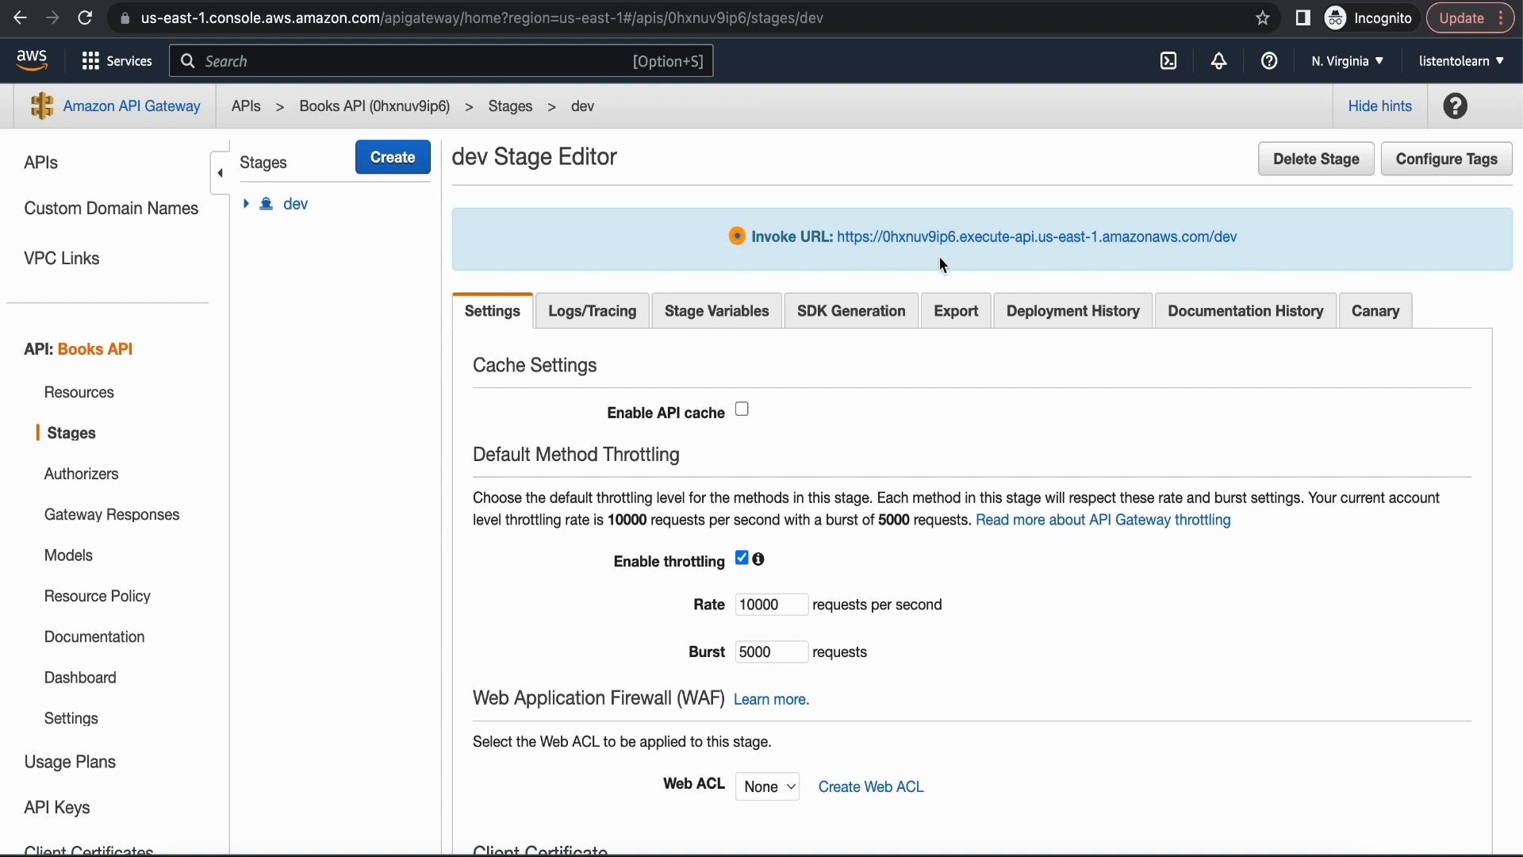
- Review the dev stage's invoke URL and its throttling, web application firewall and client certificate settings
left_click_drag(1255, 249, 827, 254)
left_click(936, 414)
scroll(879, 481, "down", 2)
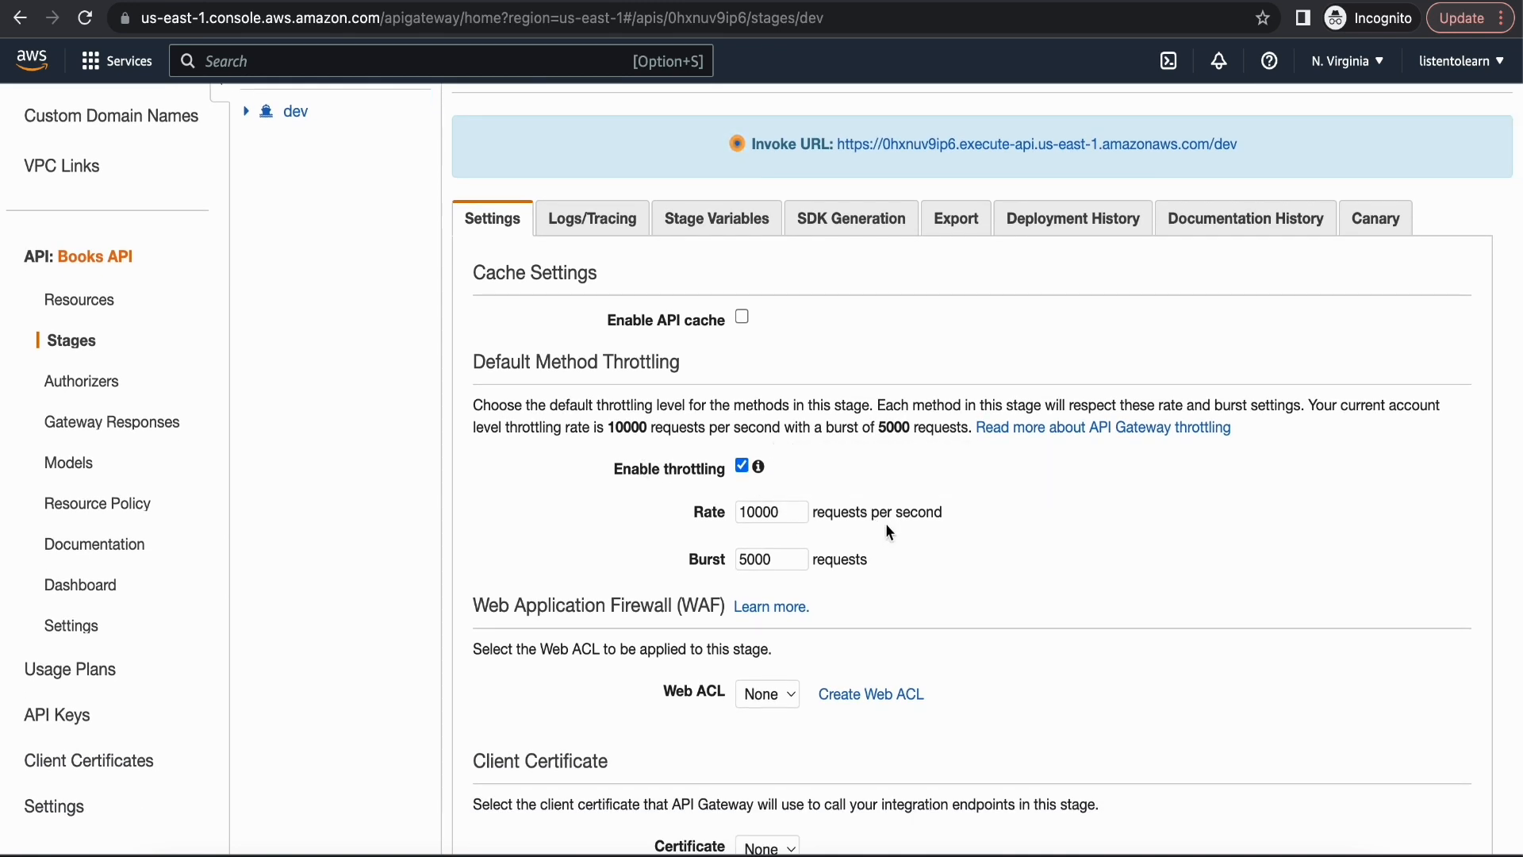
scroll(867, 566, "down", 2)
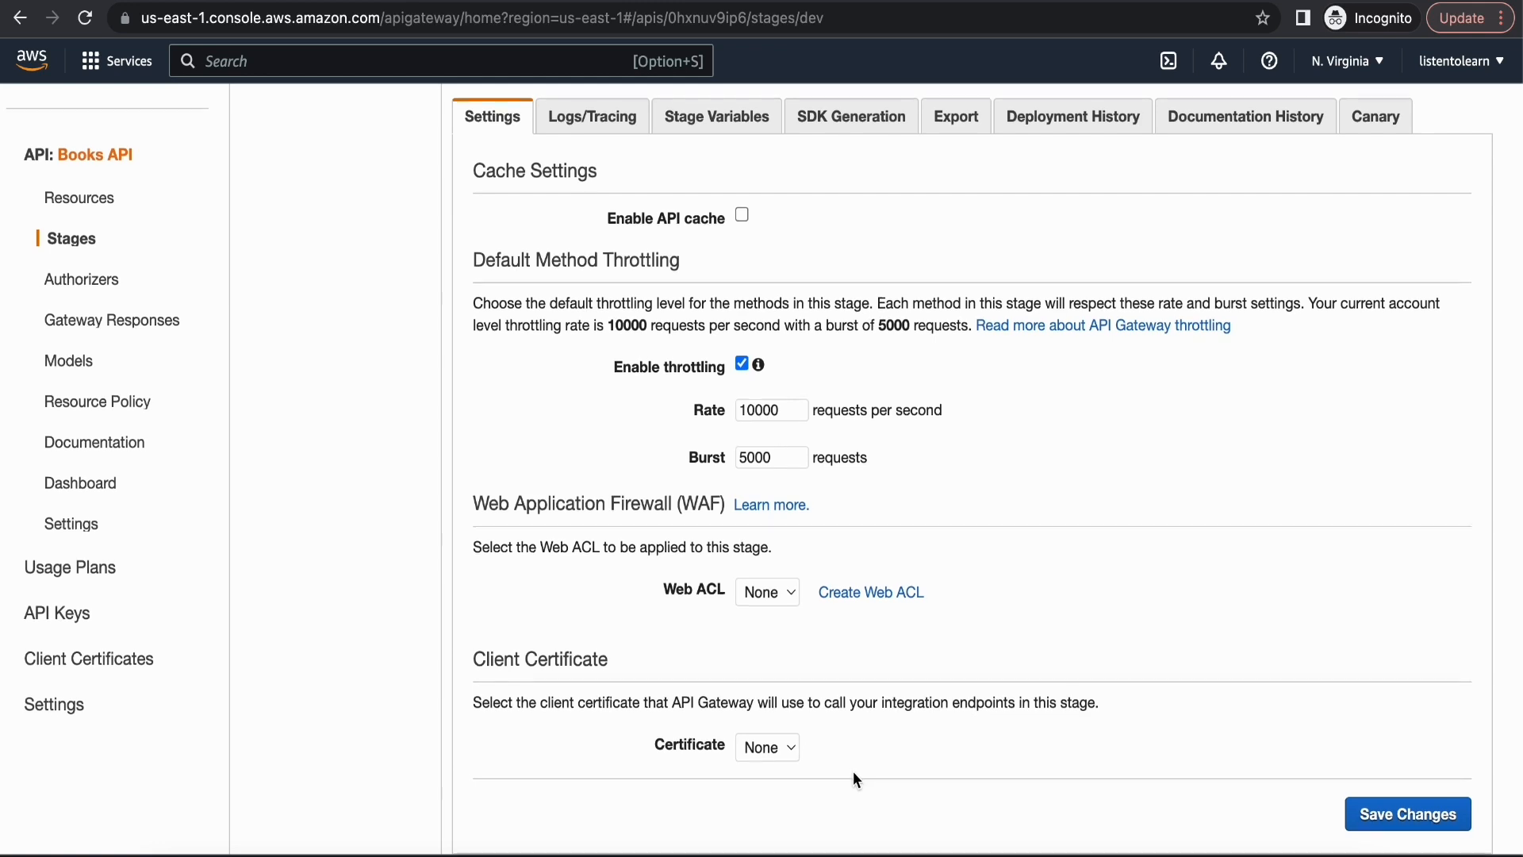
scroll(853, 774, "up", 2)
scroll(855, 774, "up", 1)
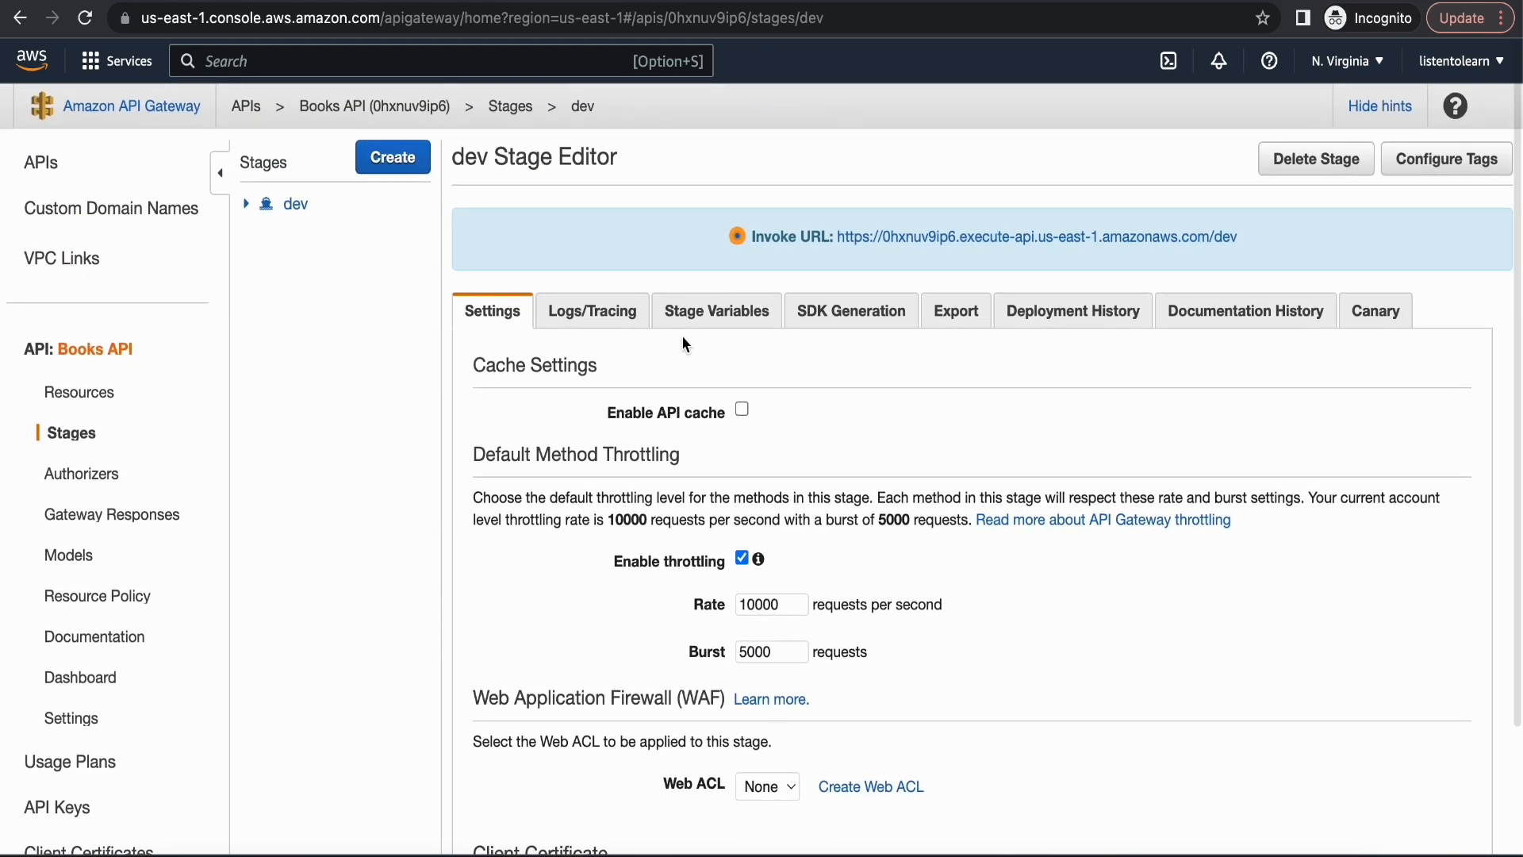
- Try enabling the dev stage's API cache and look at its capacity, encryption, time-to-live and invalidation options
left_click(741, 408)
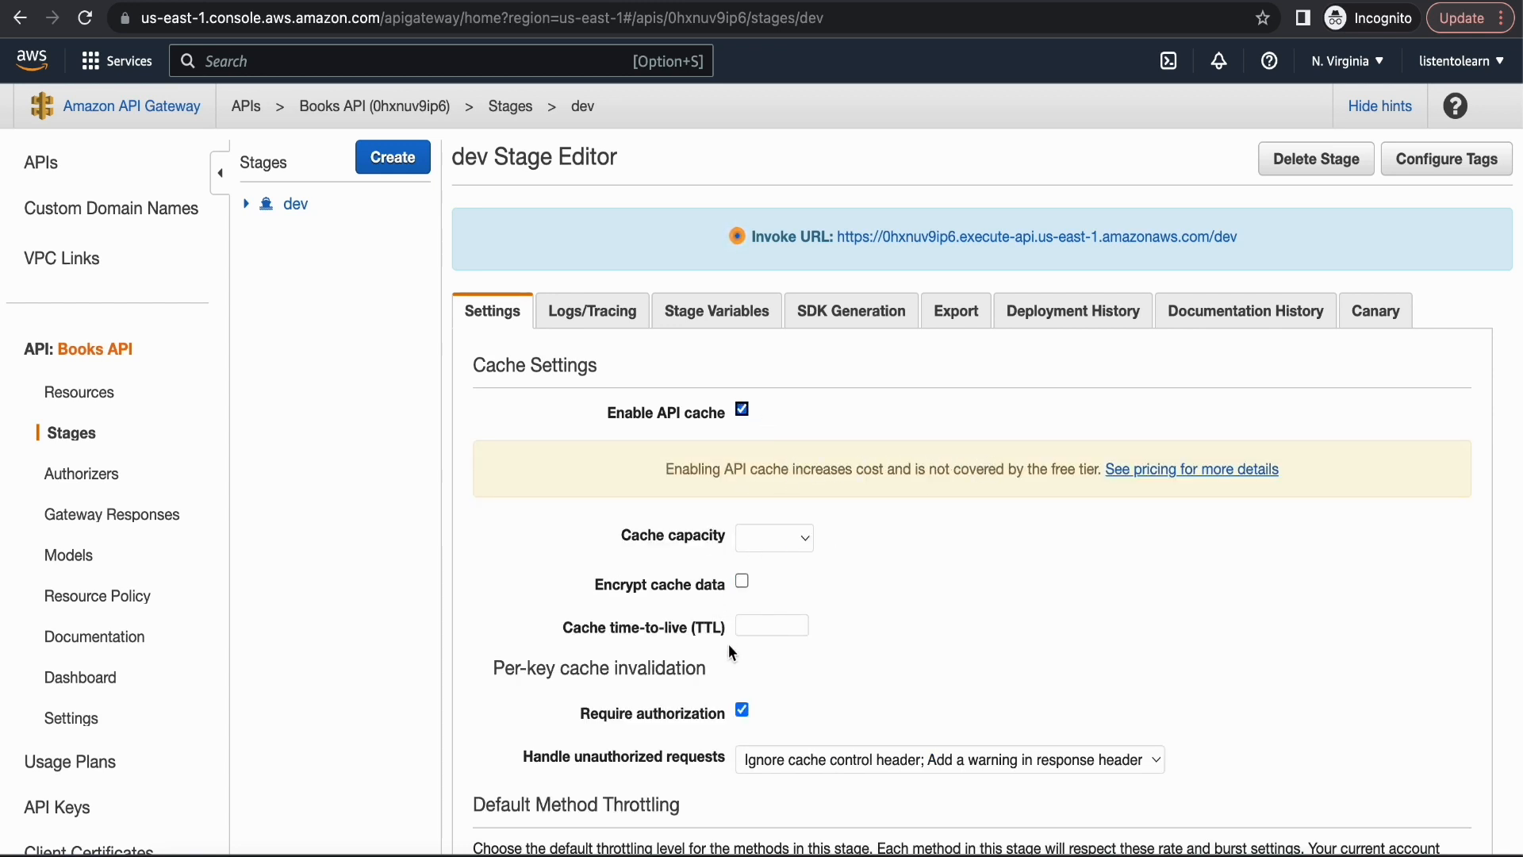
left_click(779, 532)
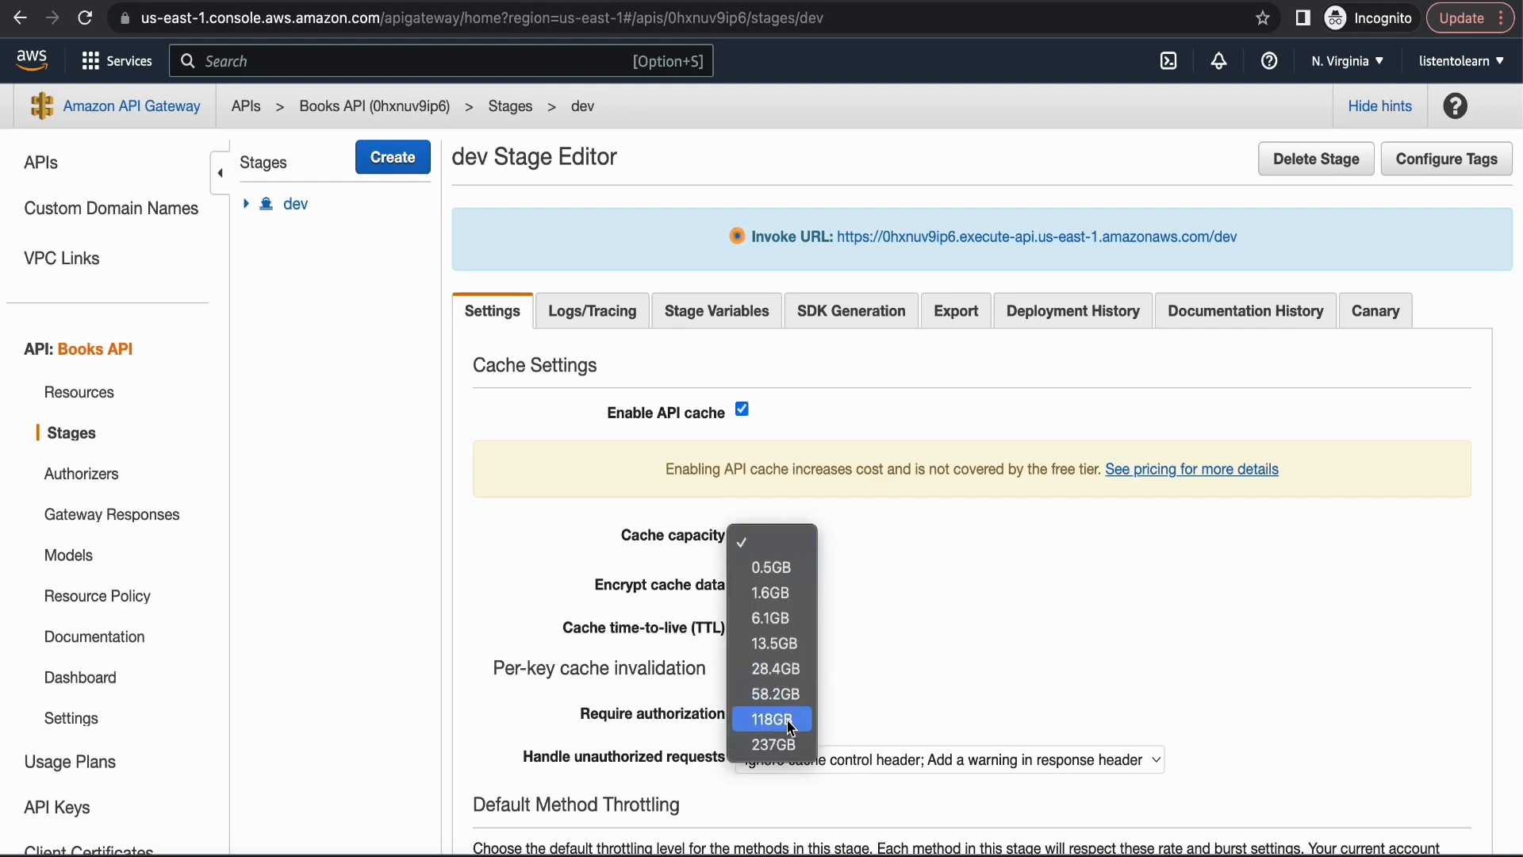
left_click(881, 641)
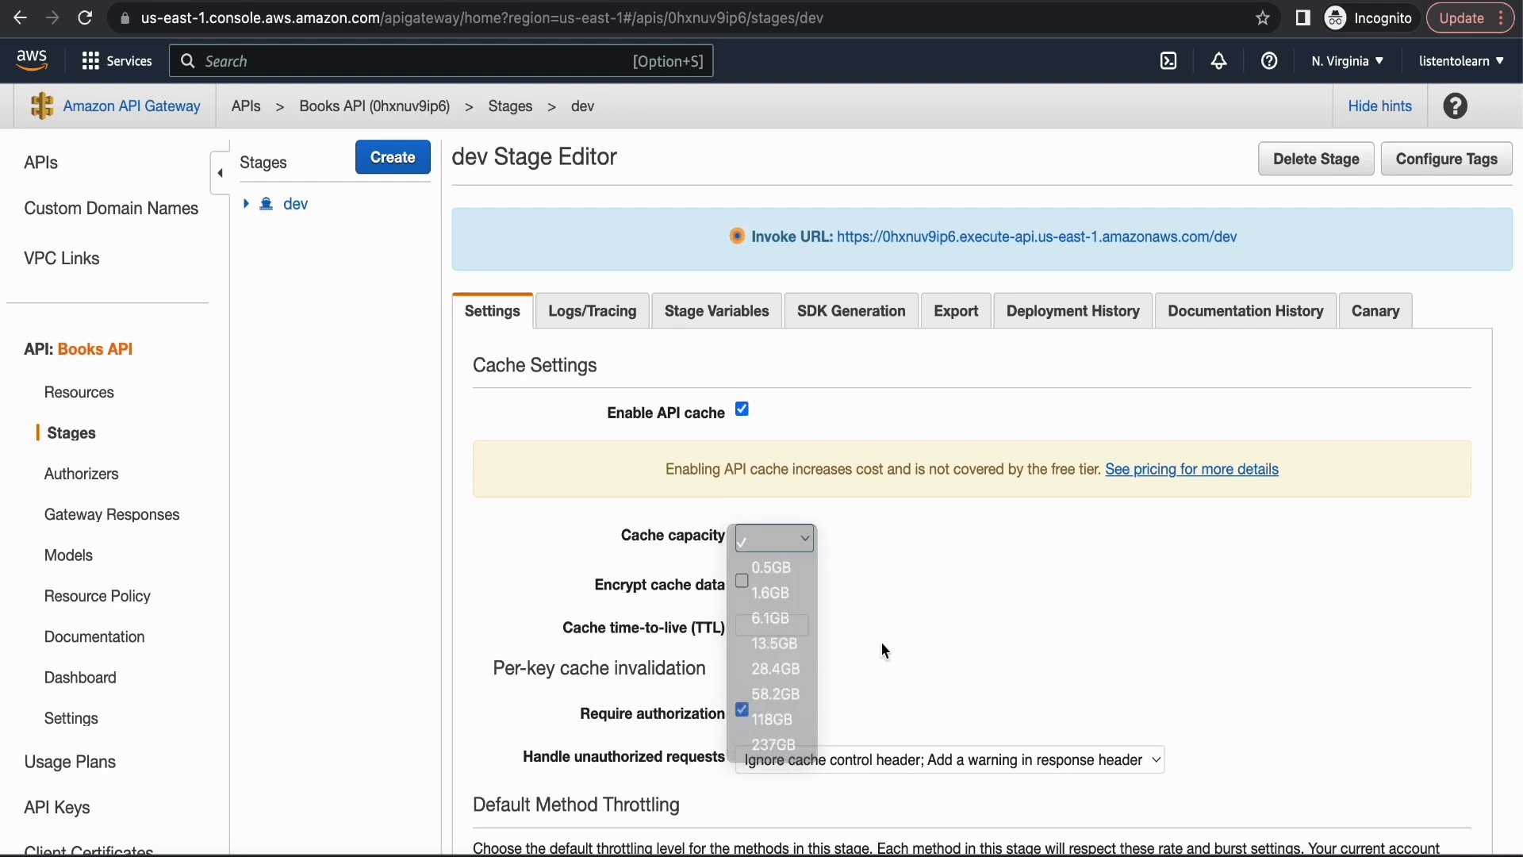
scroll(881, 641, "down", 1)
scroll(883, 650, "down", 3)
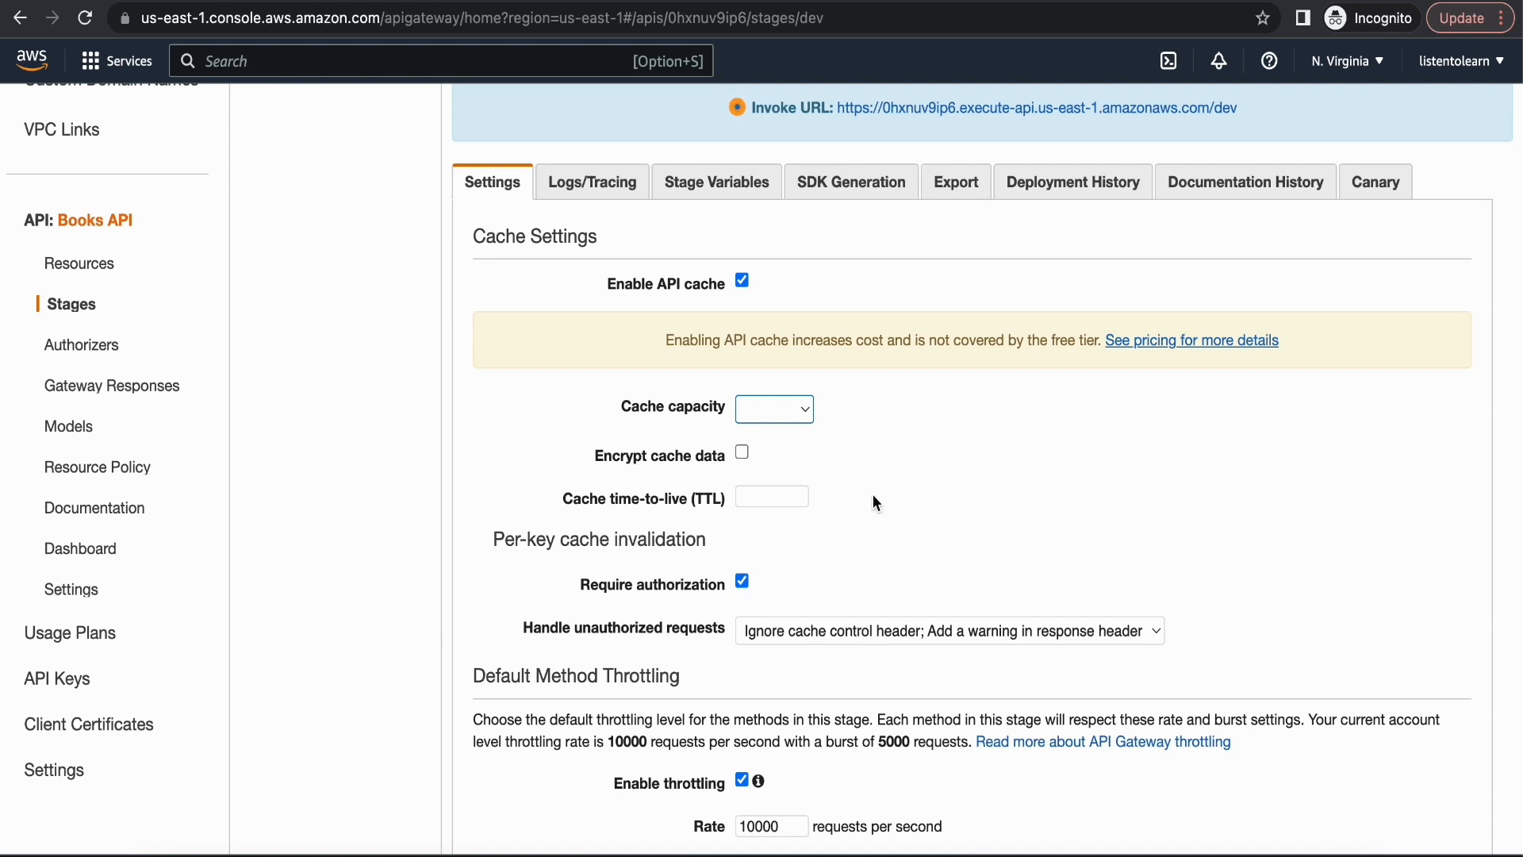
scroll(873, 496, "up", 1)
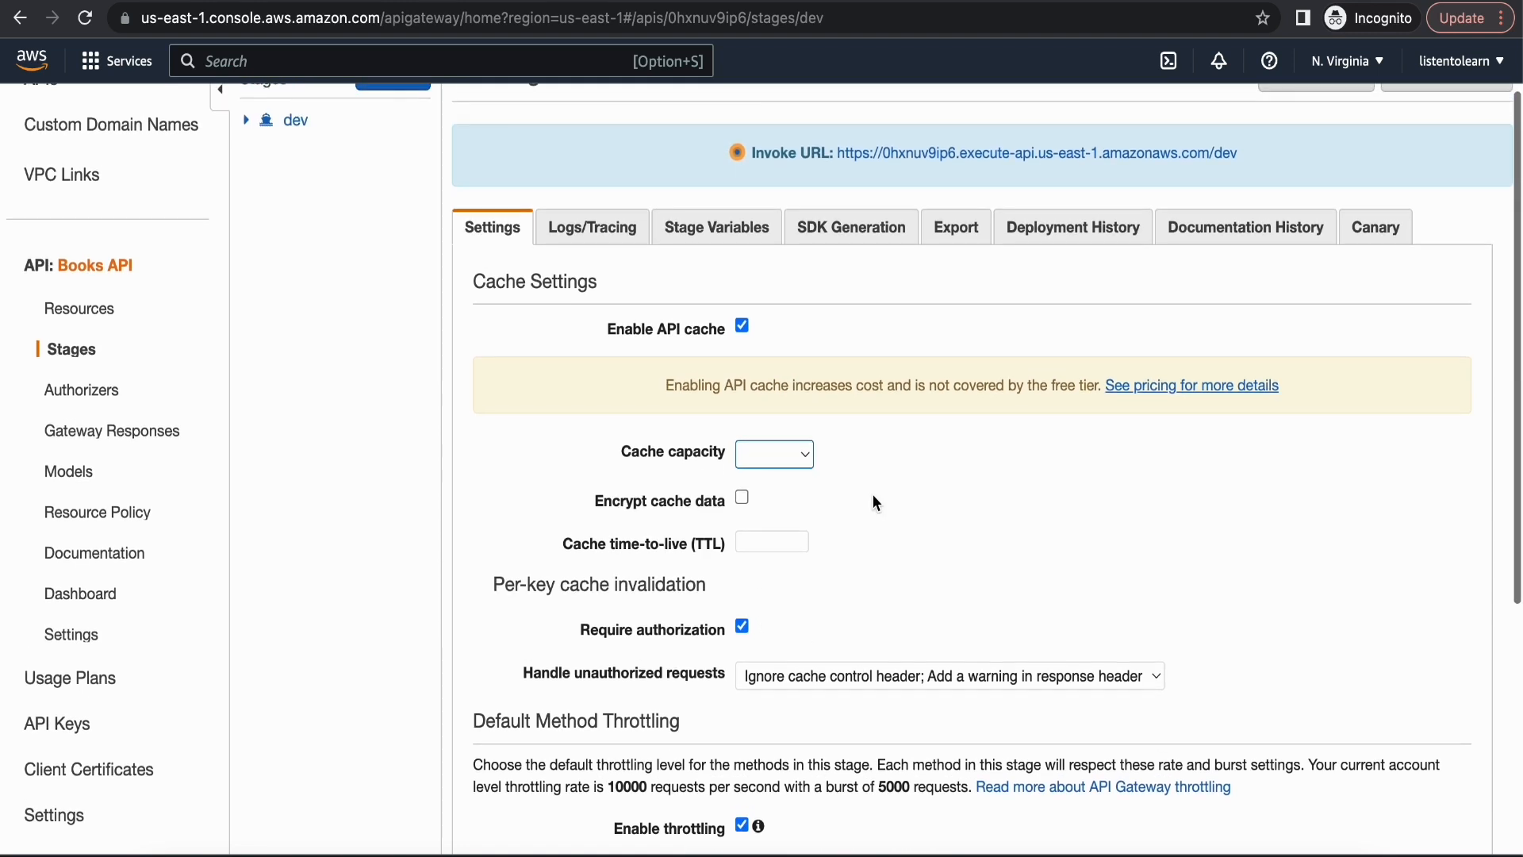
left_click(743, 327)
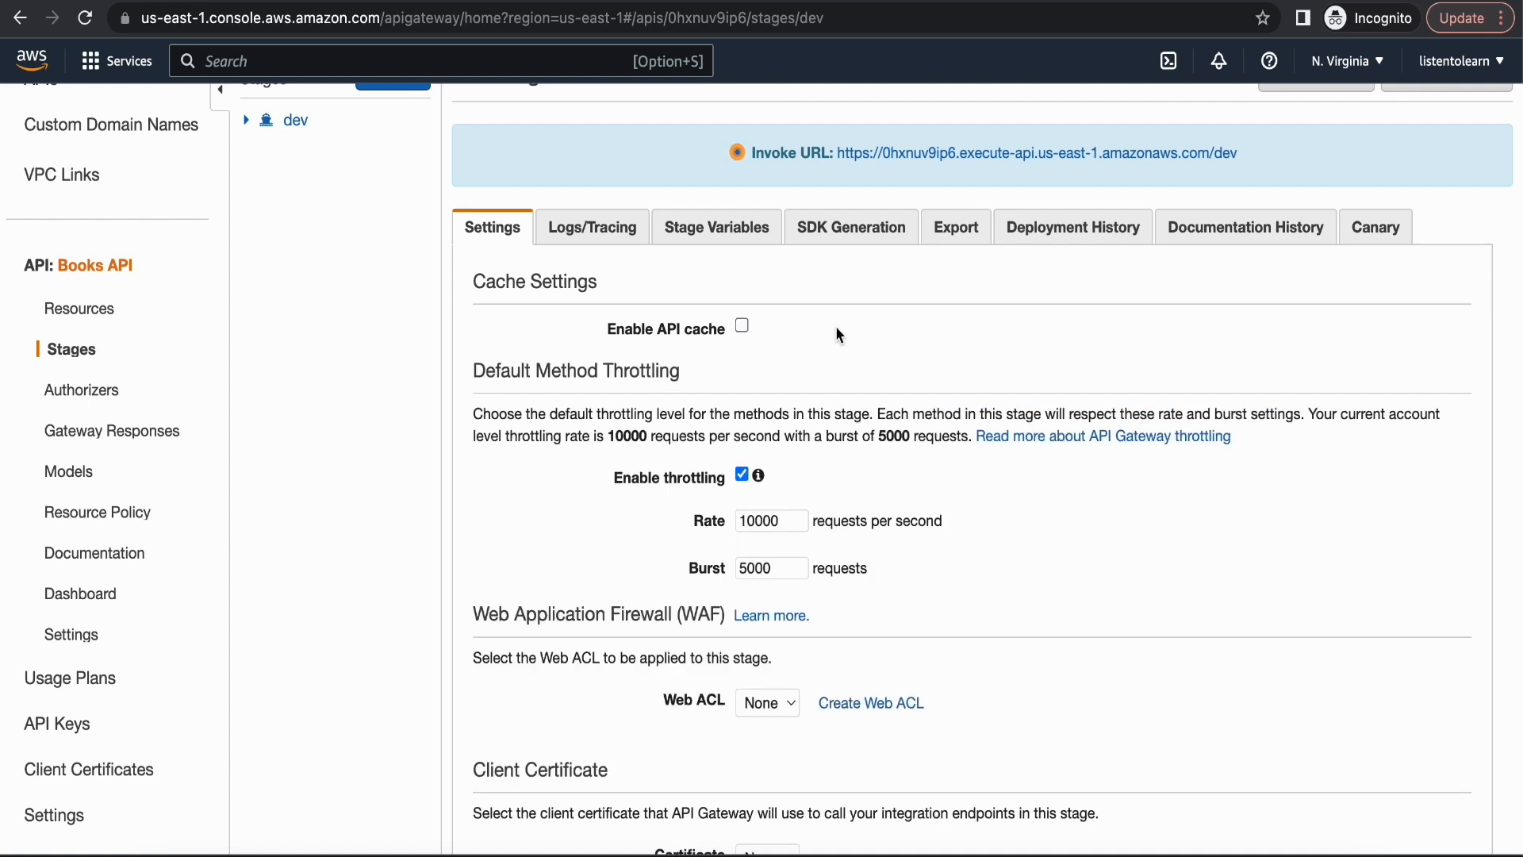
- Look through the dev stage's logging and tracing, stage variables, SDK platforms, export formats, deployment history, documentation history and canary options
left_click(629, 230)
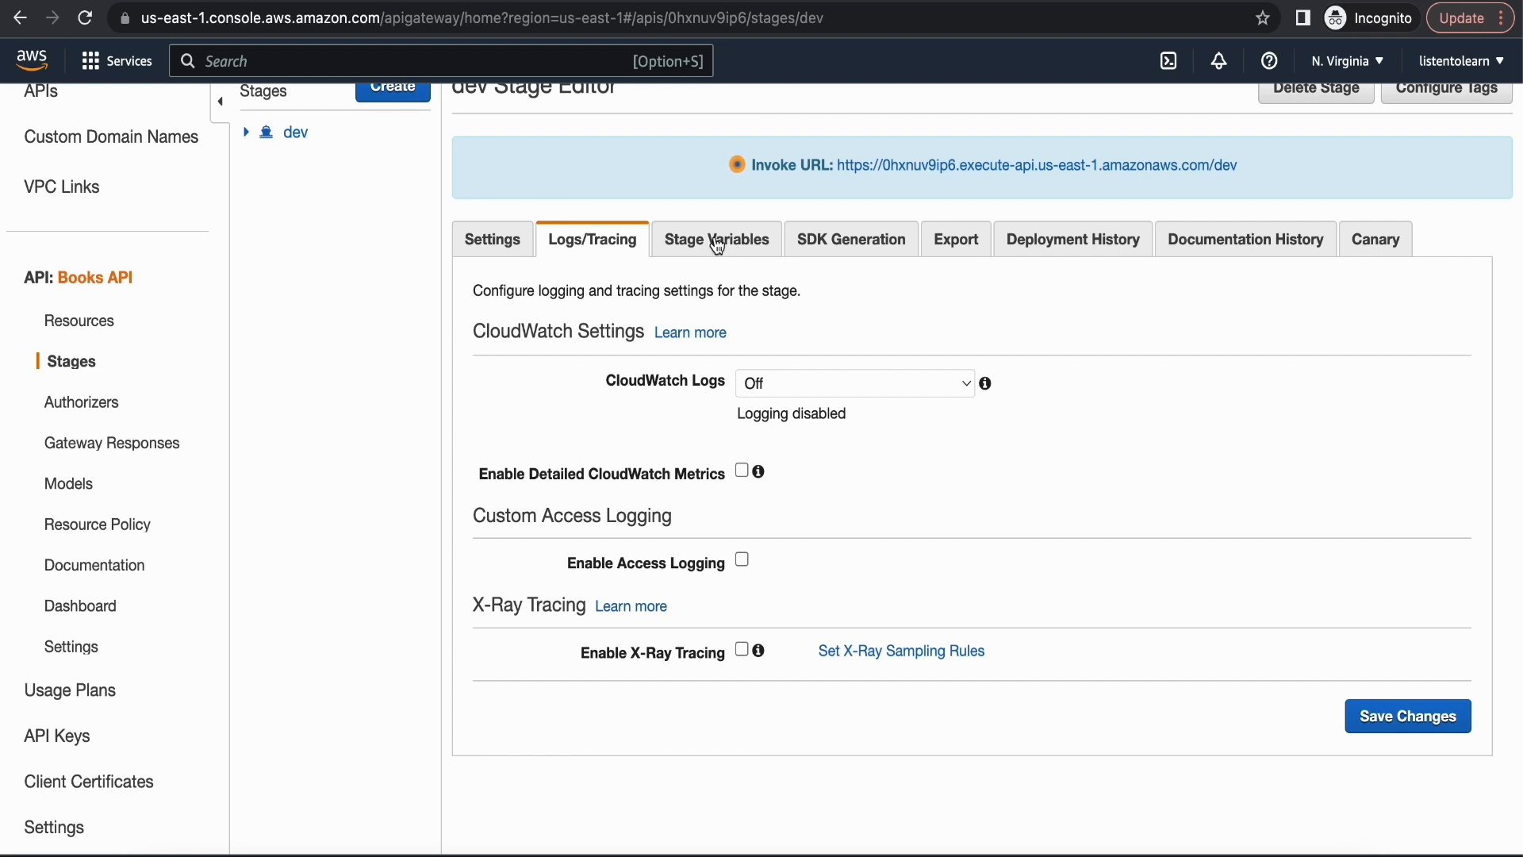
left_click(718, 246)
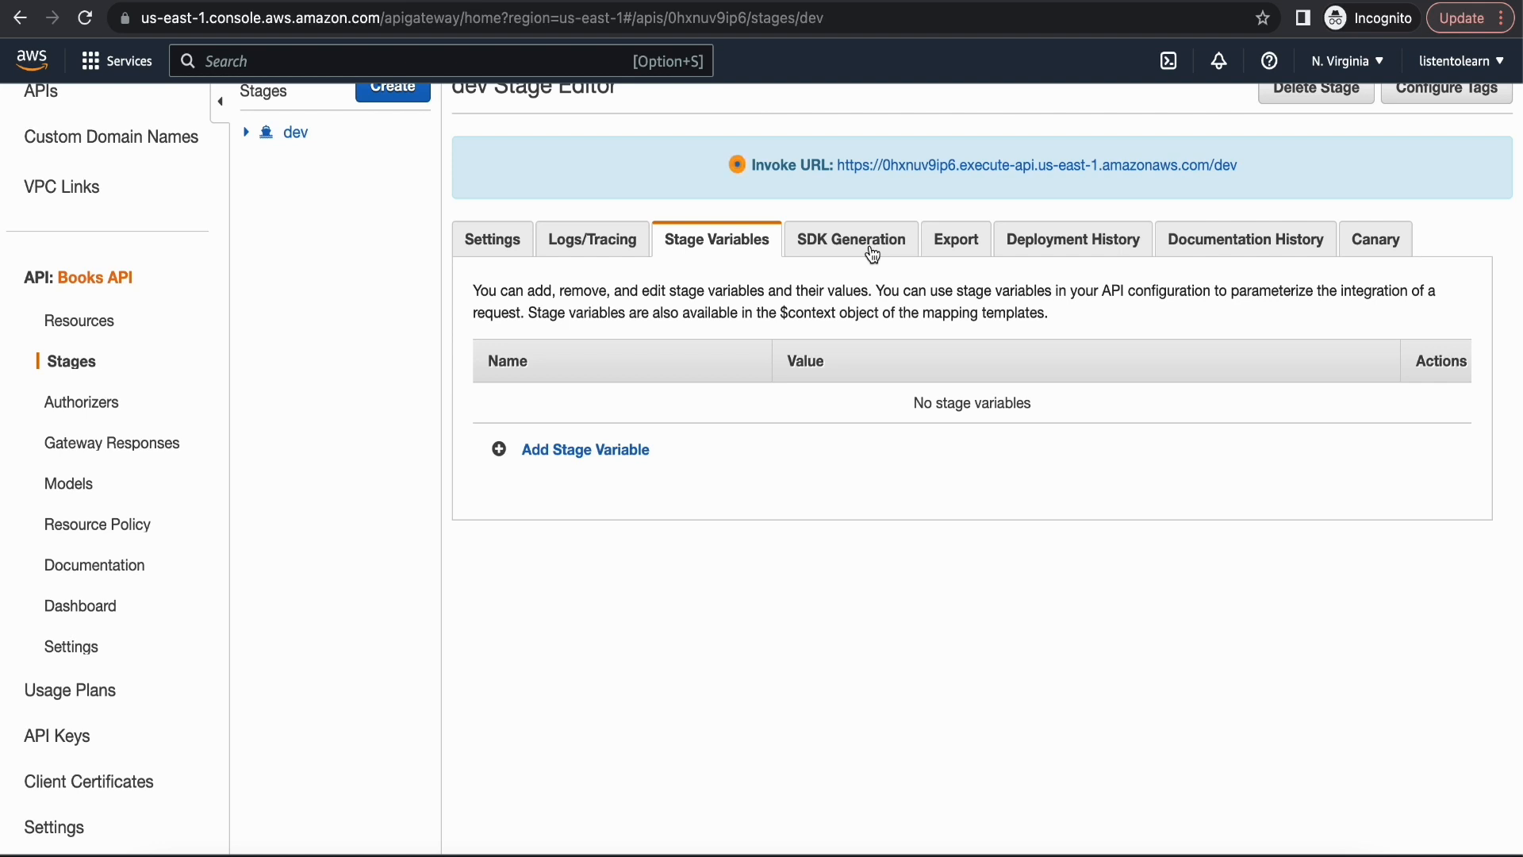
left_click(840, 254)
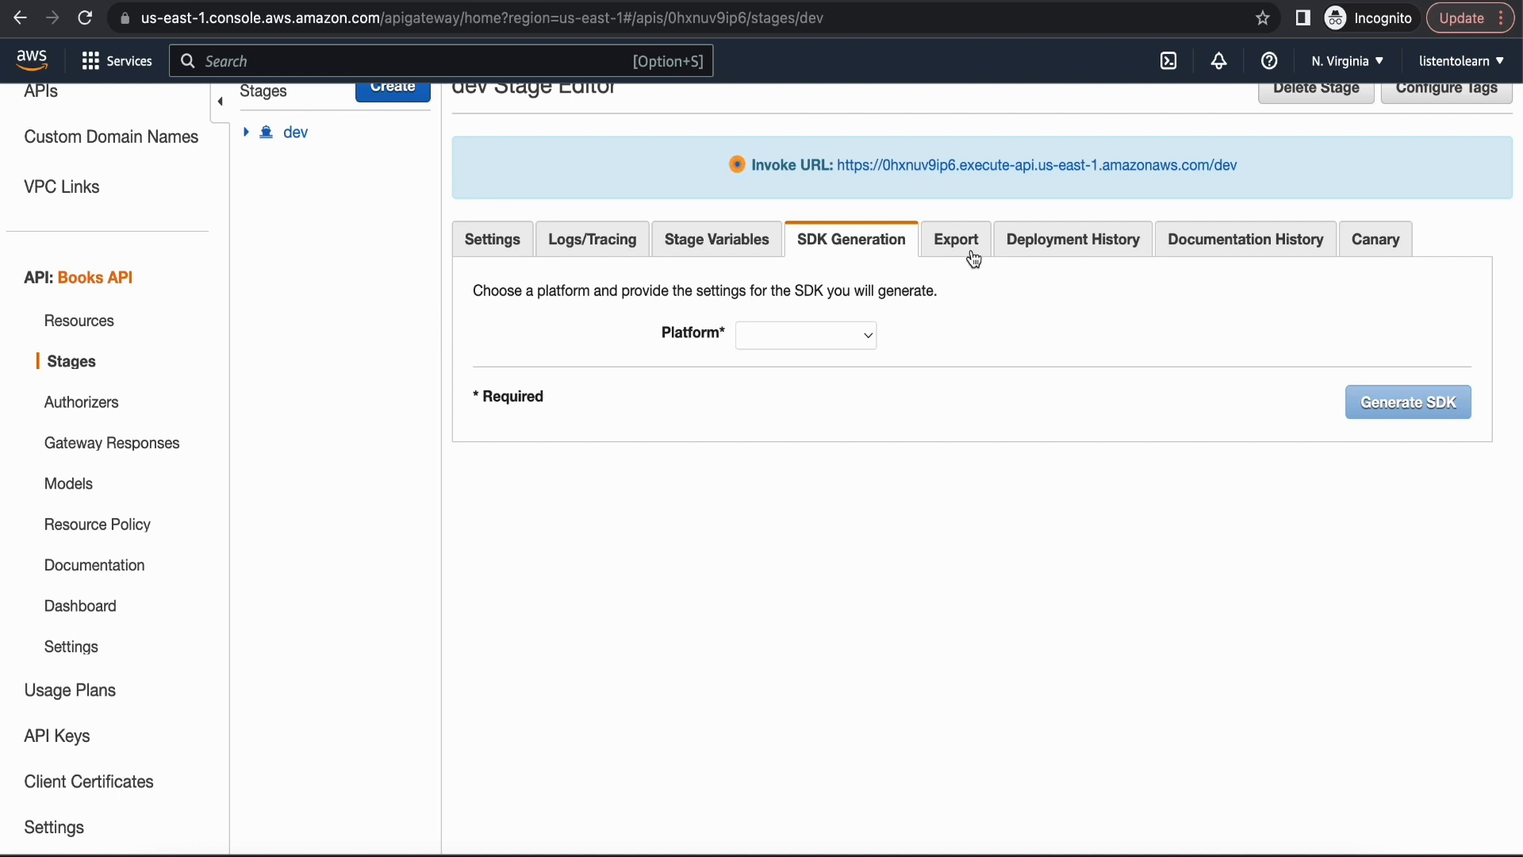
left_click(872, 337)
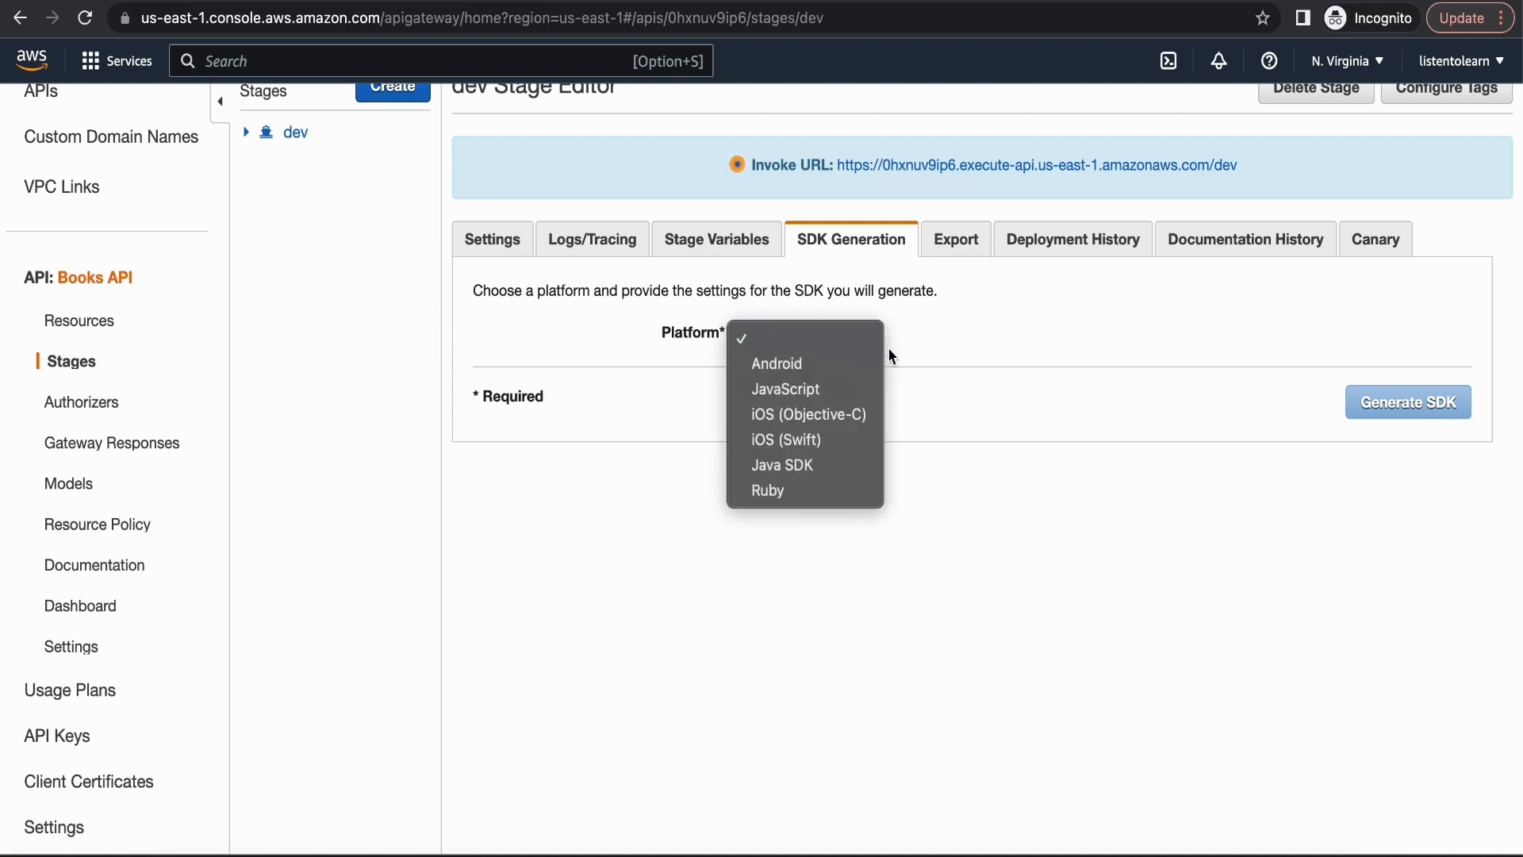
left_click(960, 289)
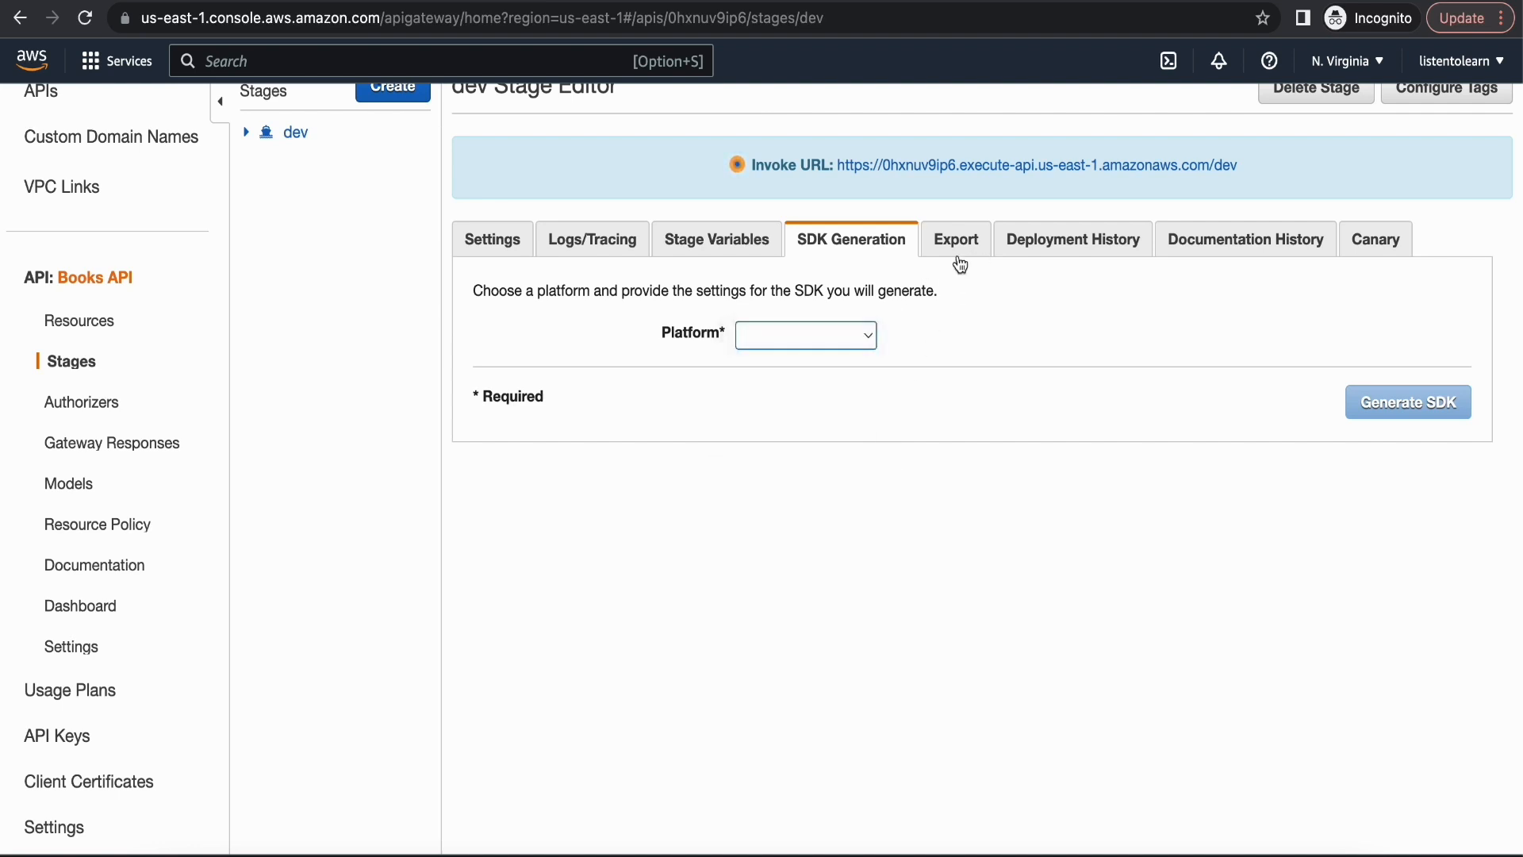
left_click(960, 252)
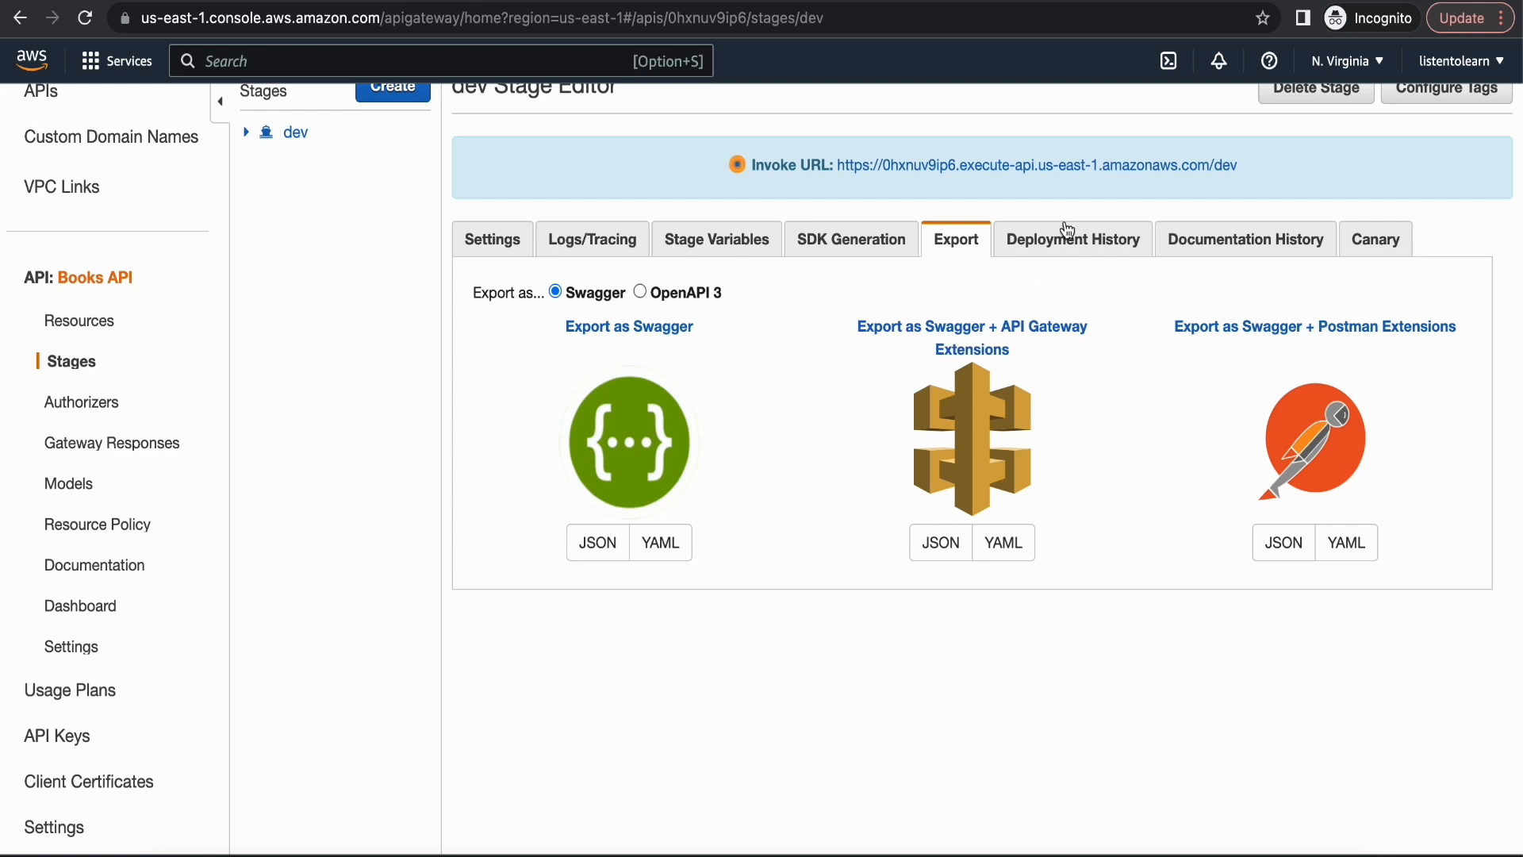
left_click(1079, 245)
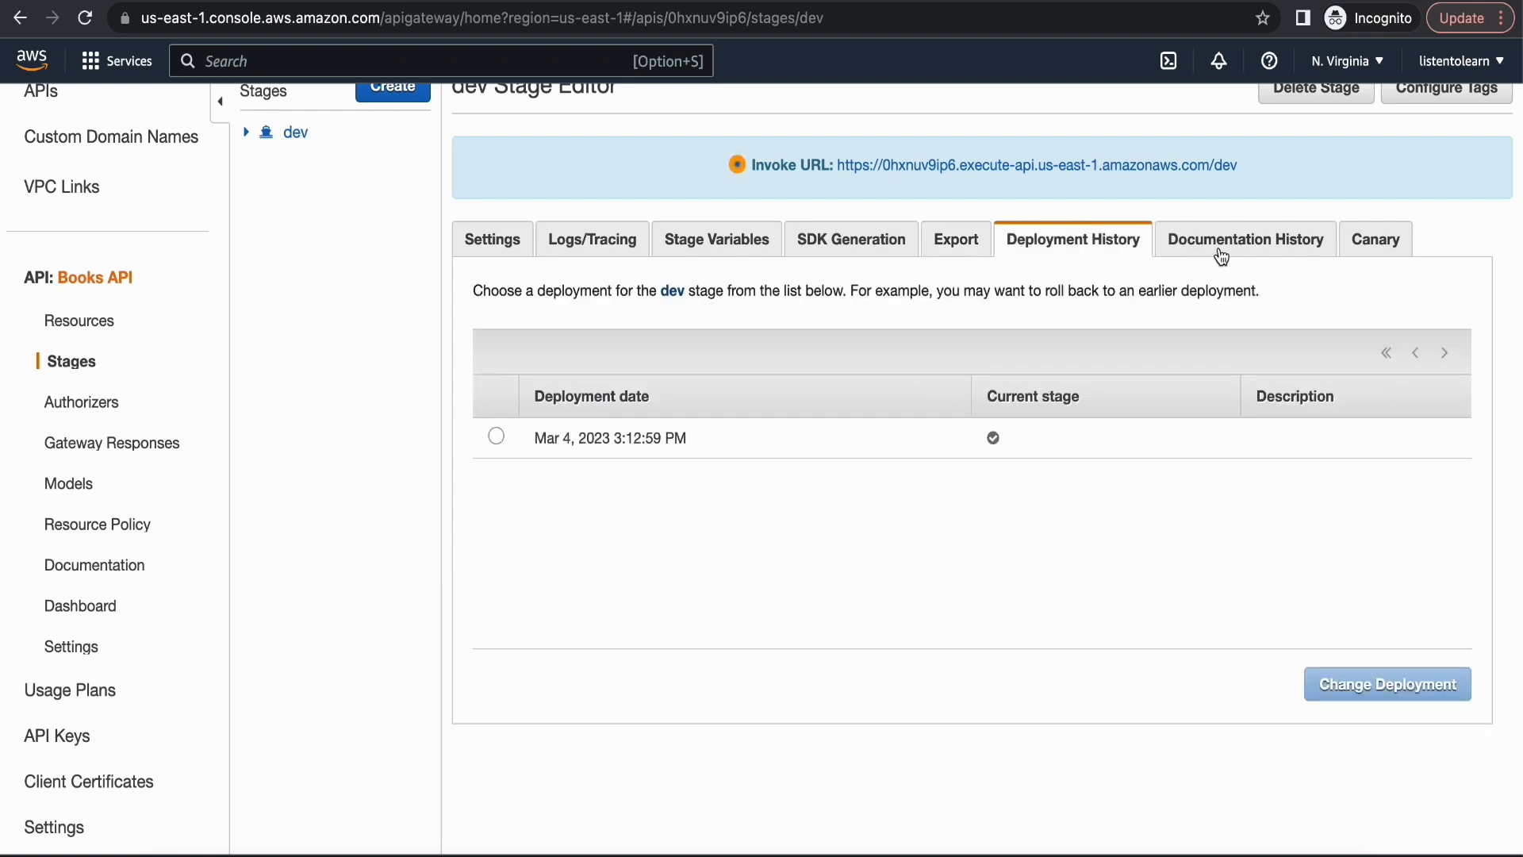
left_click(1221, 254)
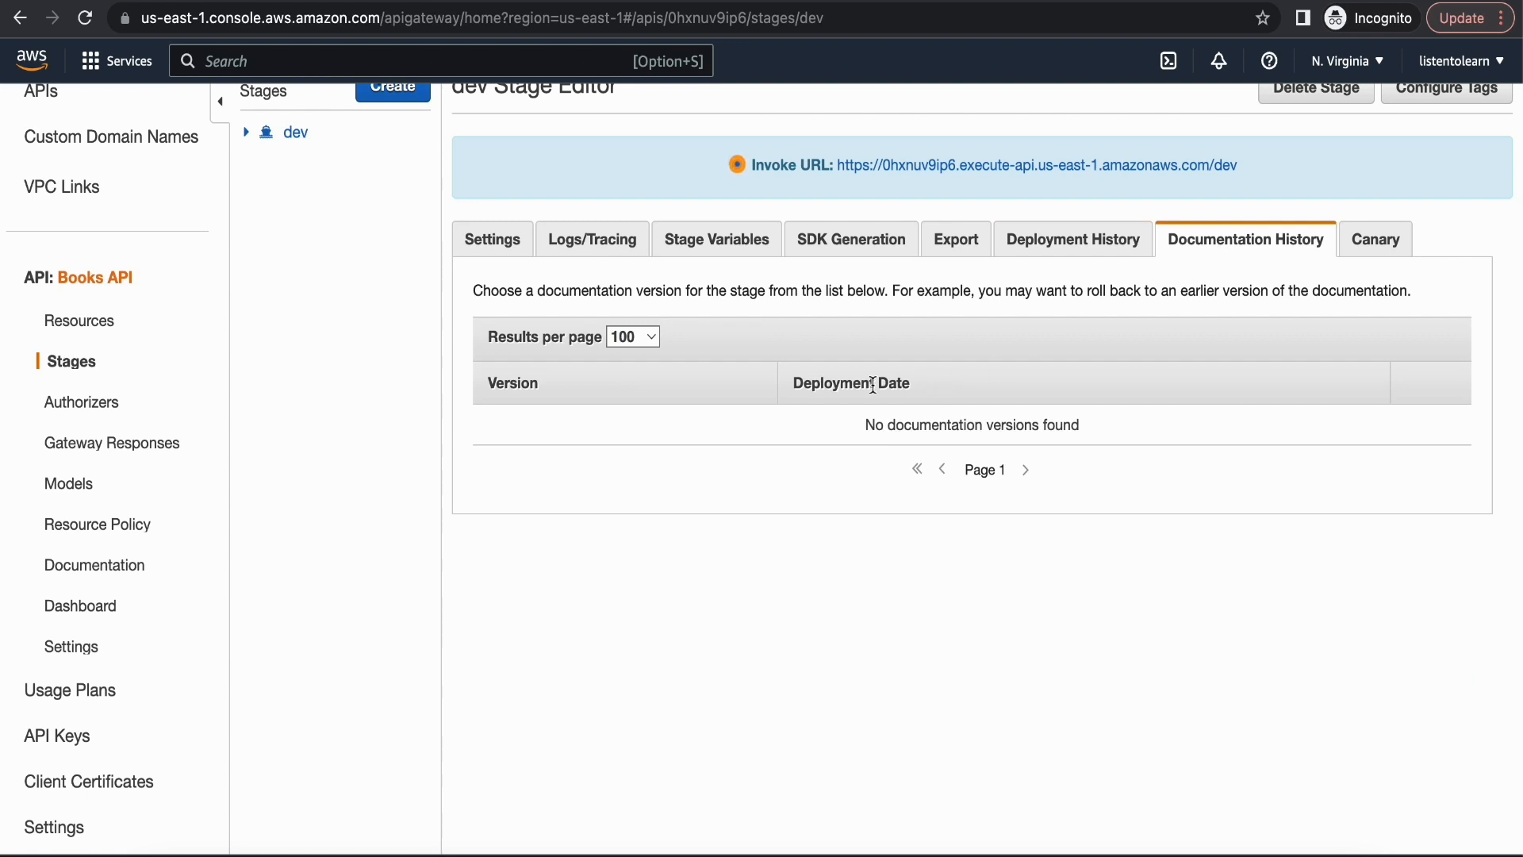
left_click(1380, 252)
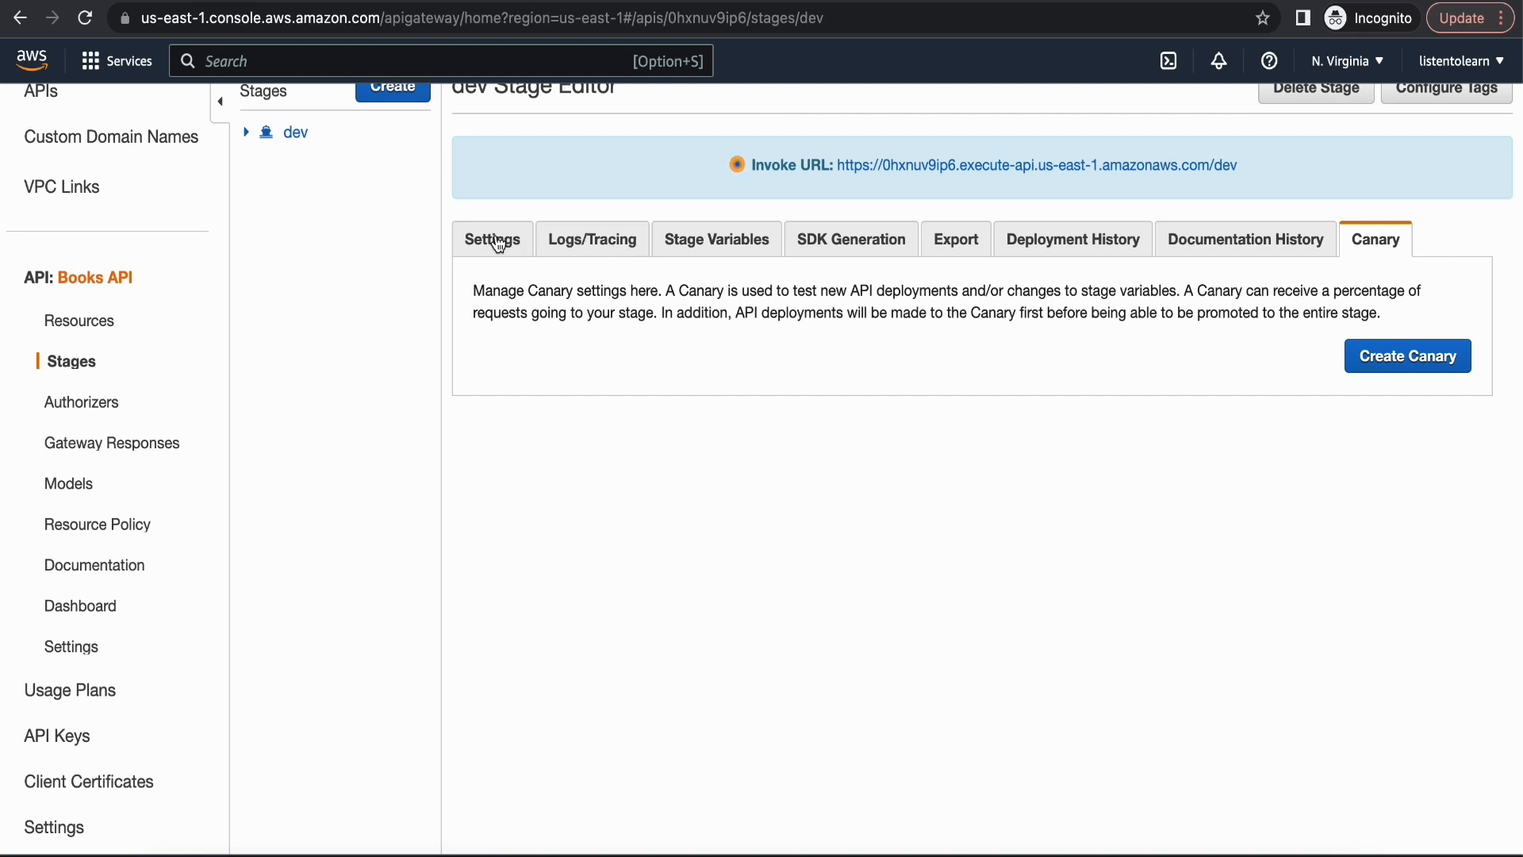
left_click(498, 246)
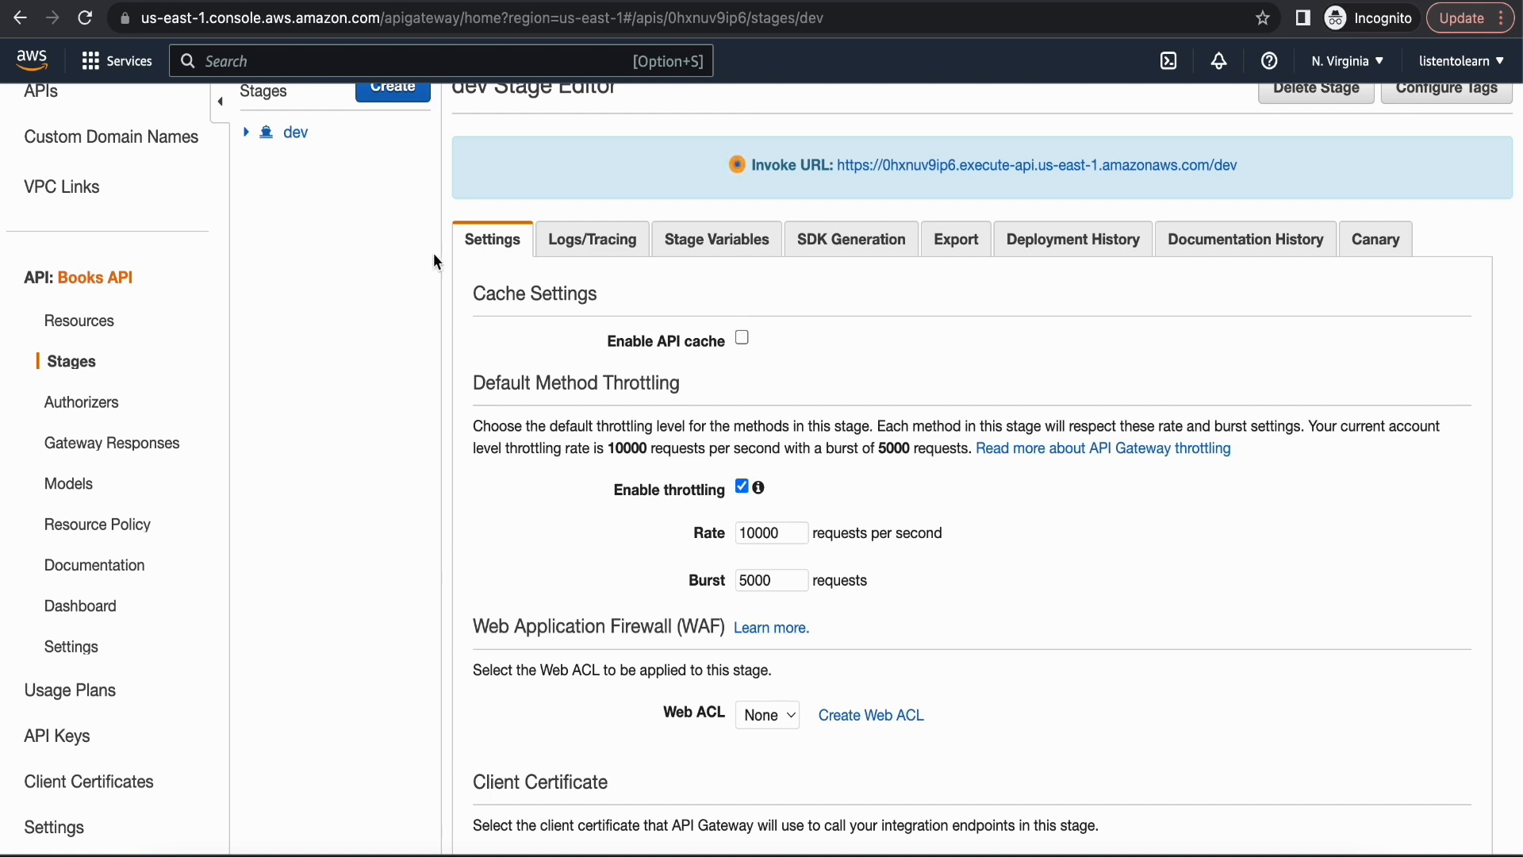
- Run a test call of the GET method on the /books resource without query strings or headers
left_click(97, 324)
left_click(321, 259)
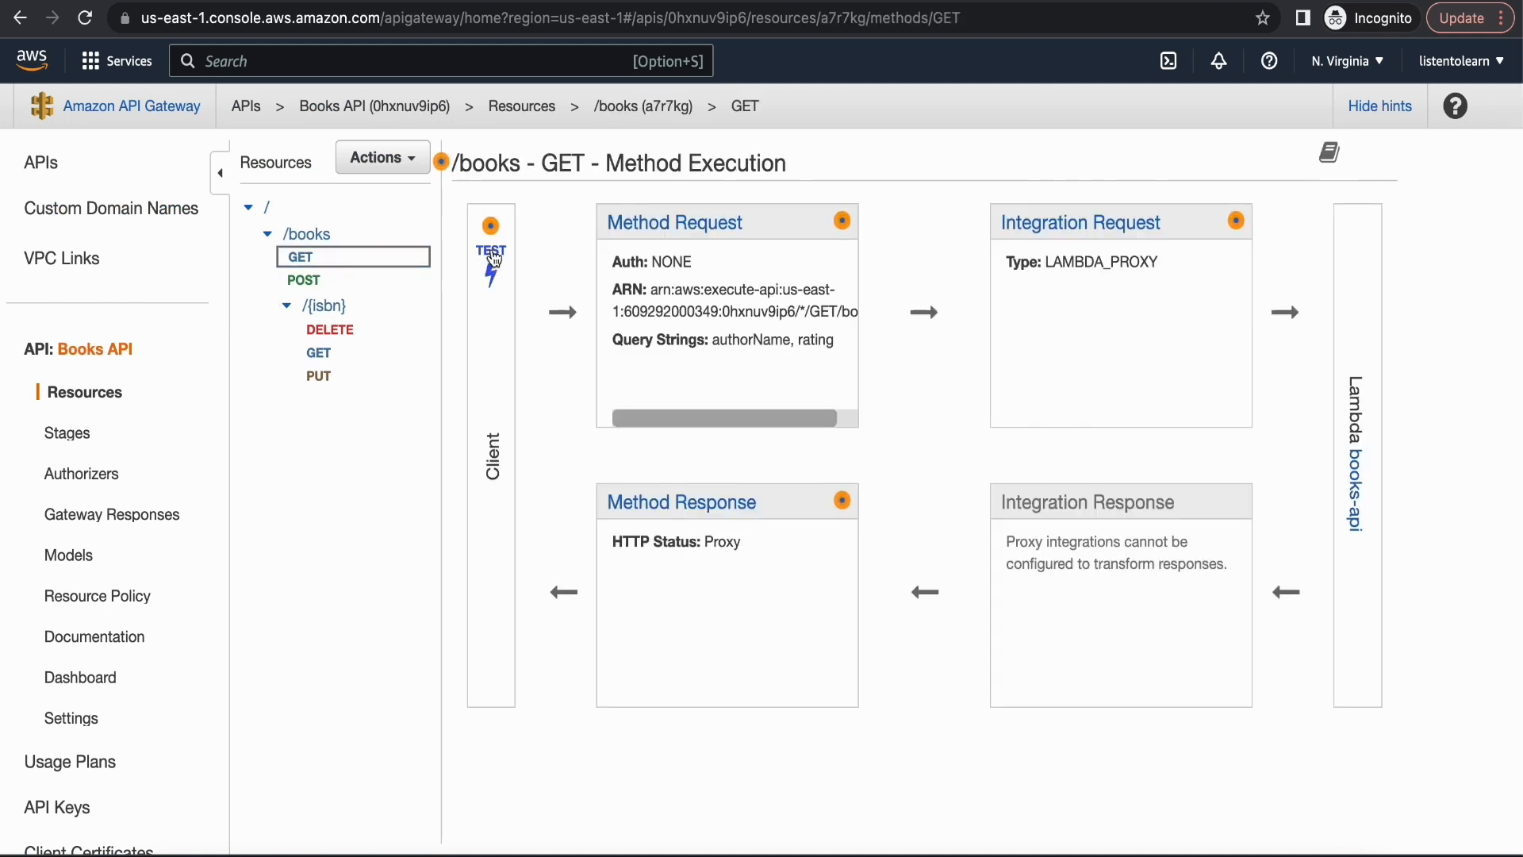
left_click(494, 262)
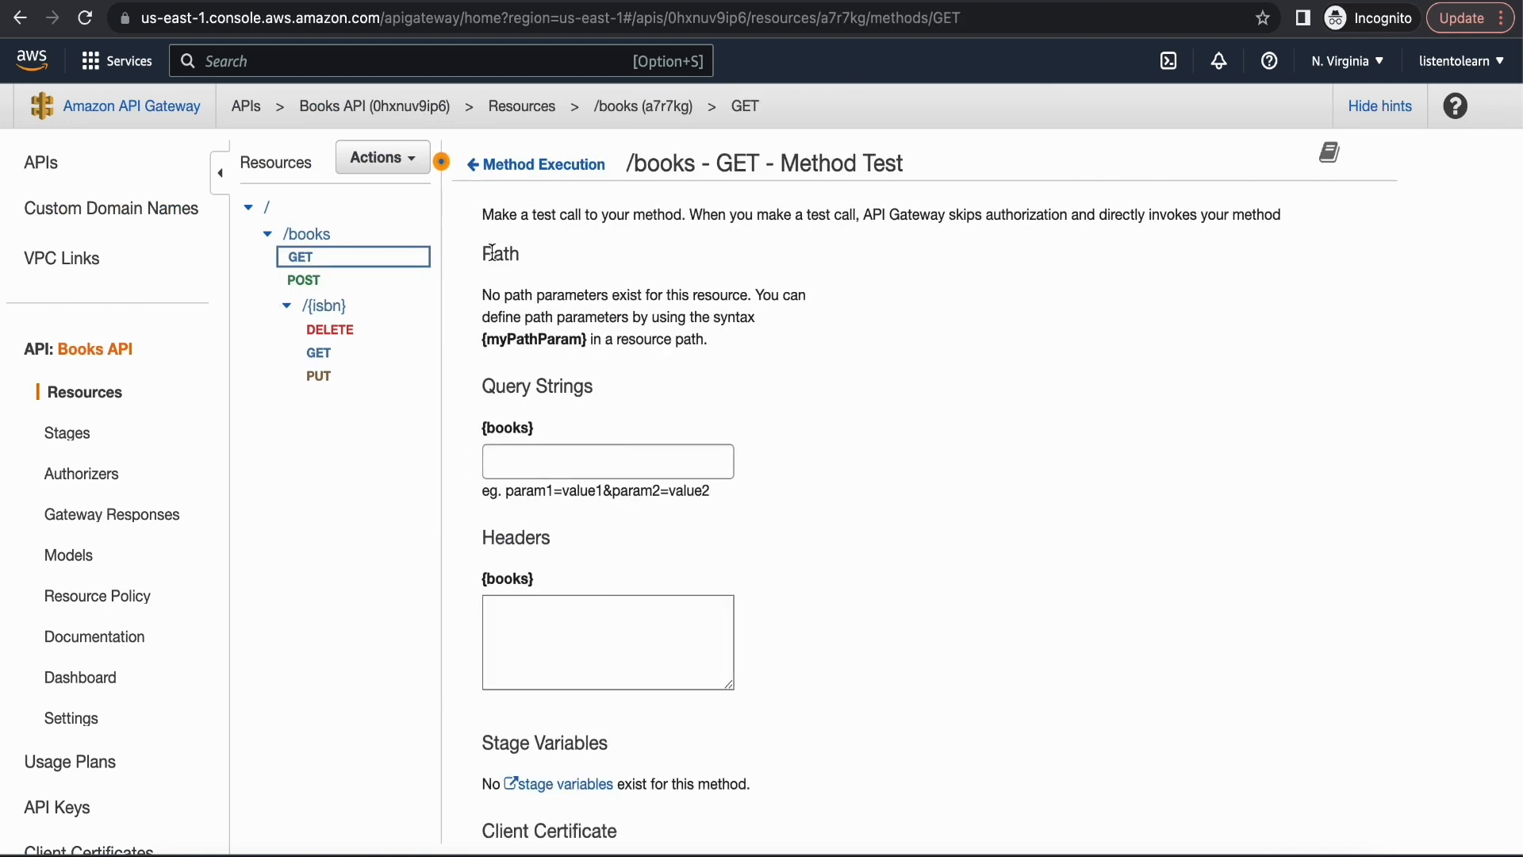
scroll(813, 466, "down", 2)
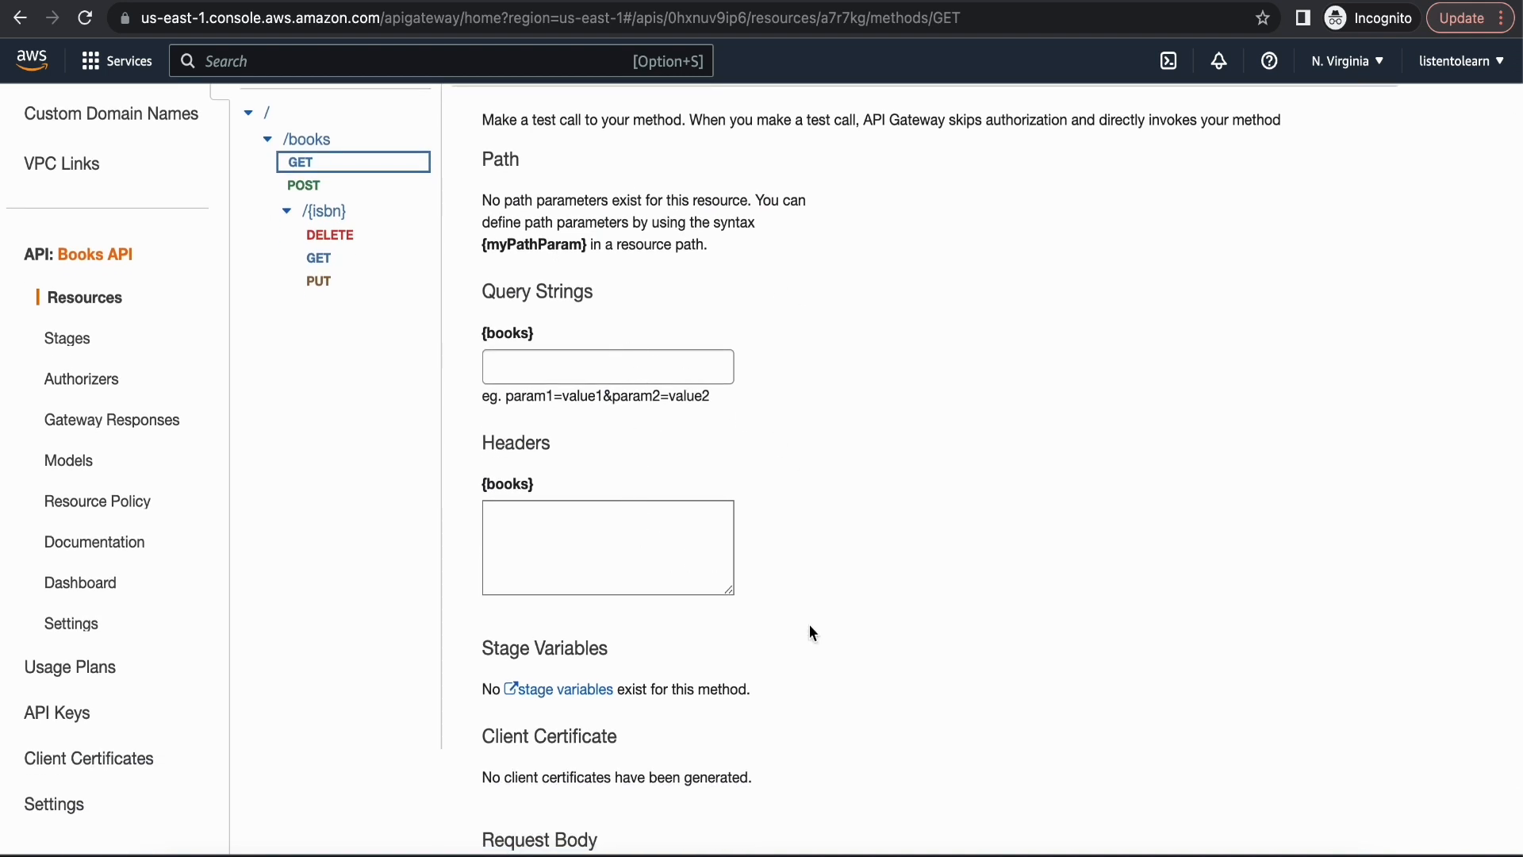
scroll(814, 633, "down", 2)
left_click(775, 815)
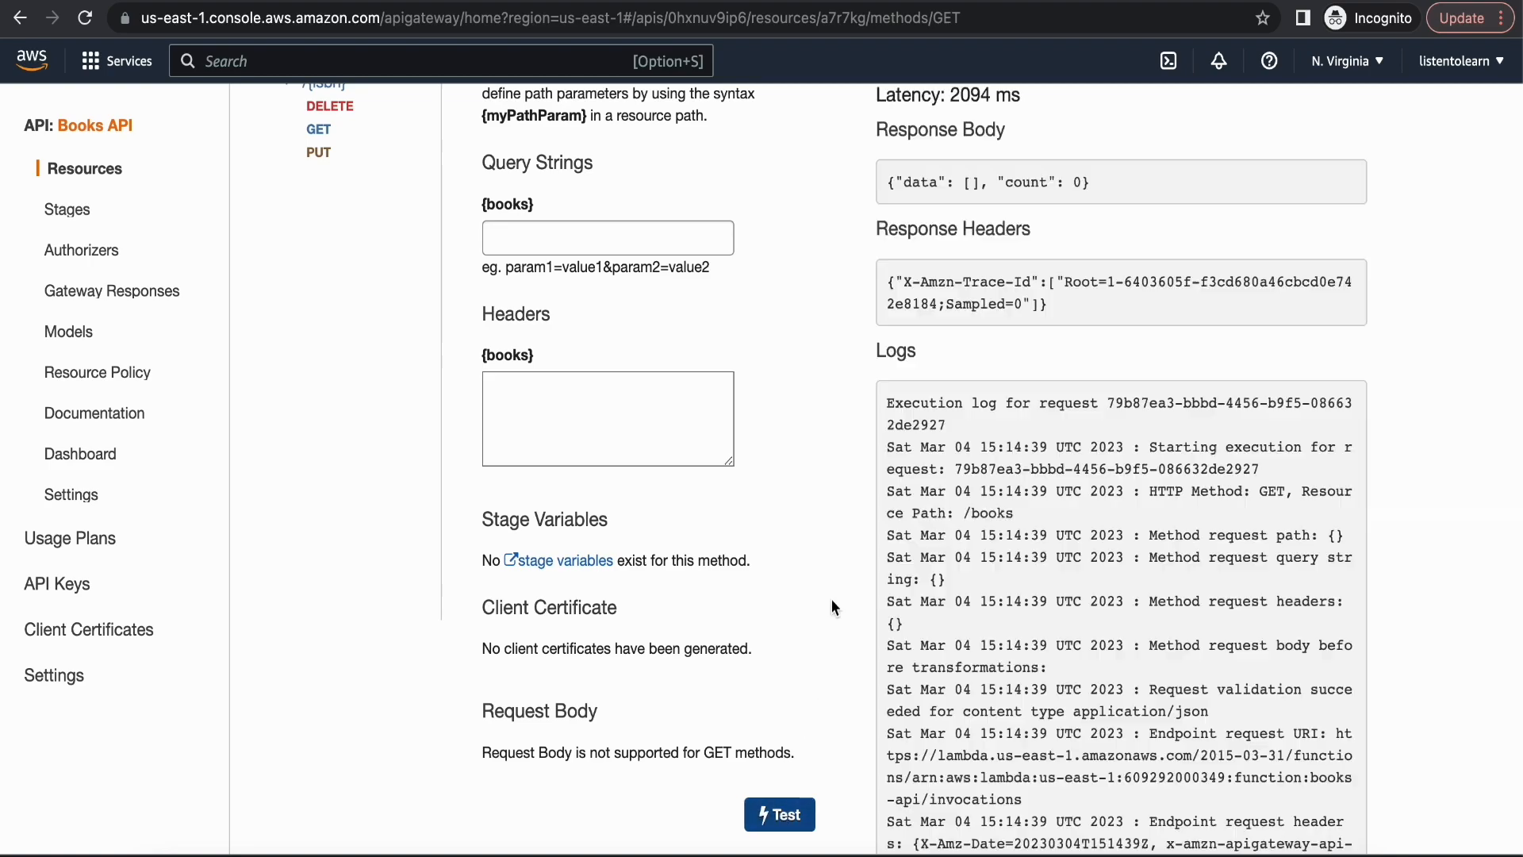
- Examine the execution log of the /books GET test, focusing on the completion status and the method response body
scroll(832, 601, "down", 15)
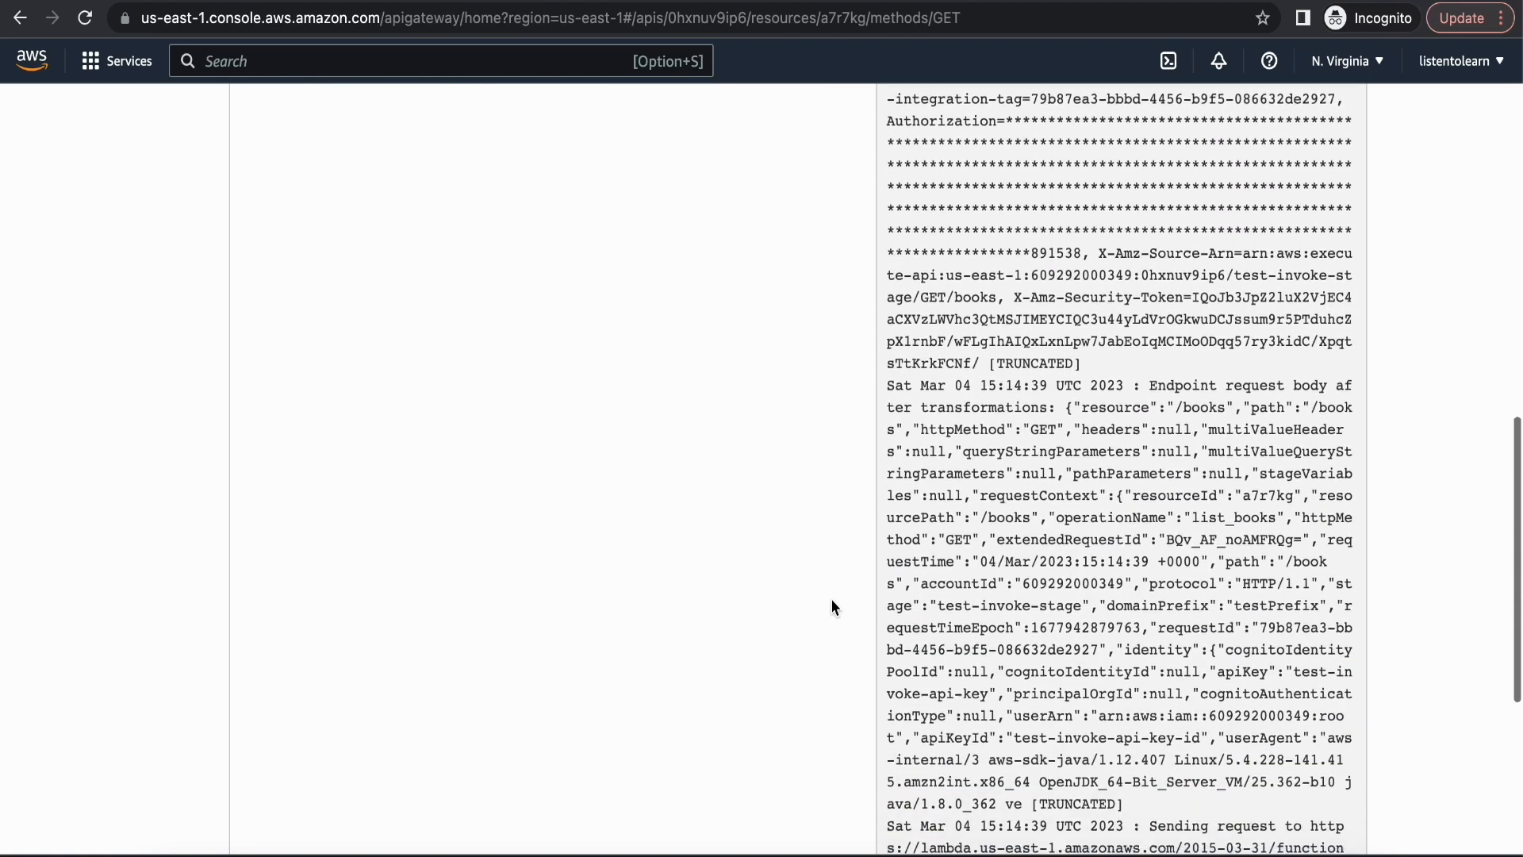
scroll(832, 600, "down", 8)
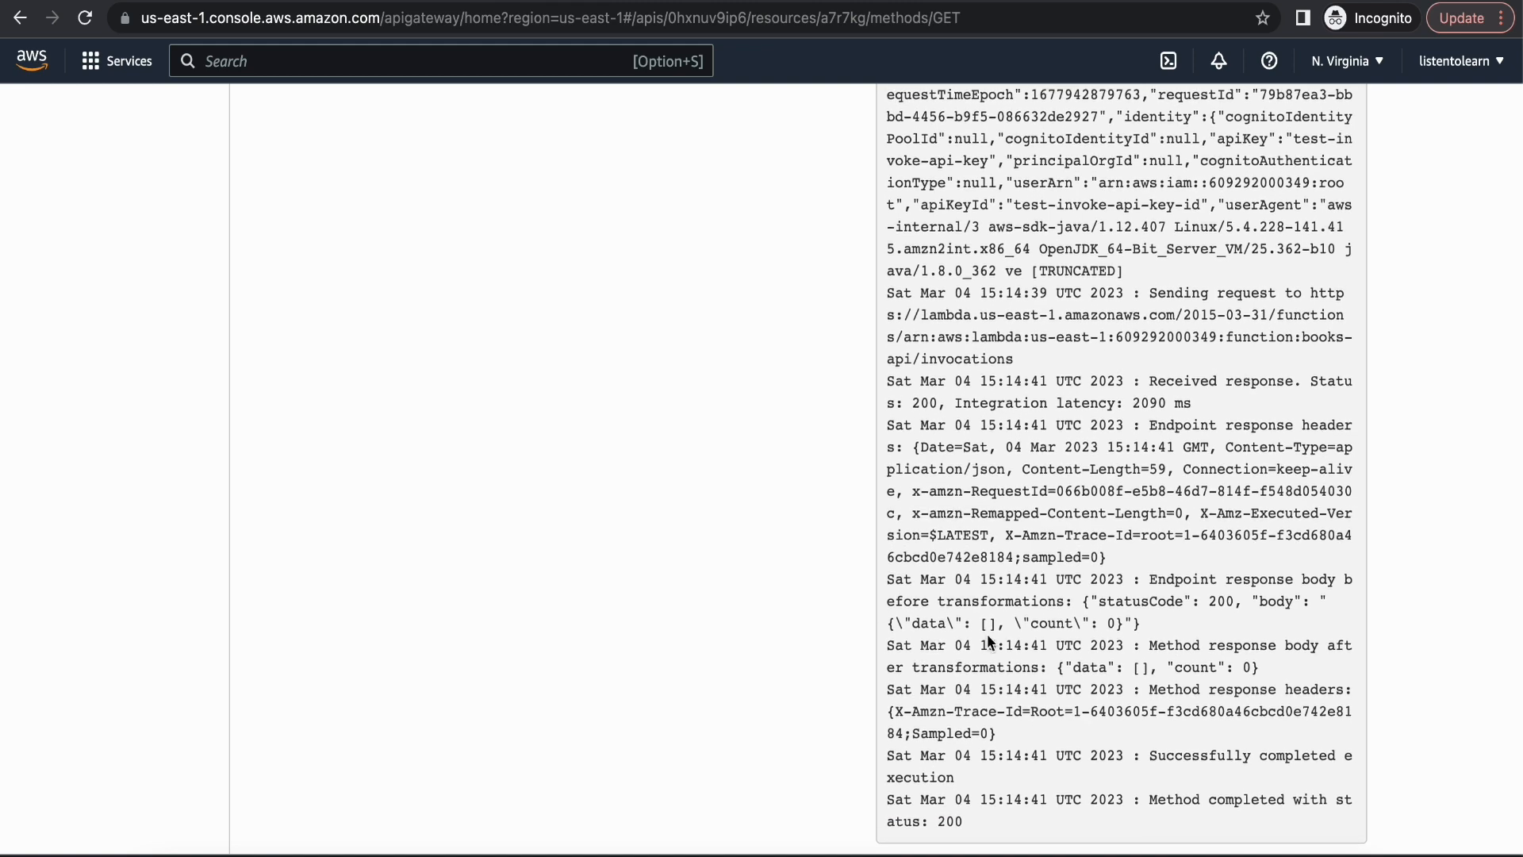
left_click_drag(977, 821, 889, 797)
left_click_drag(1285, 667, 868, 652)
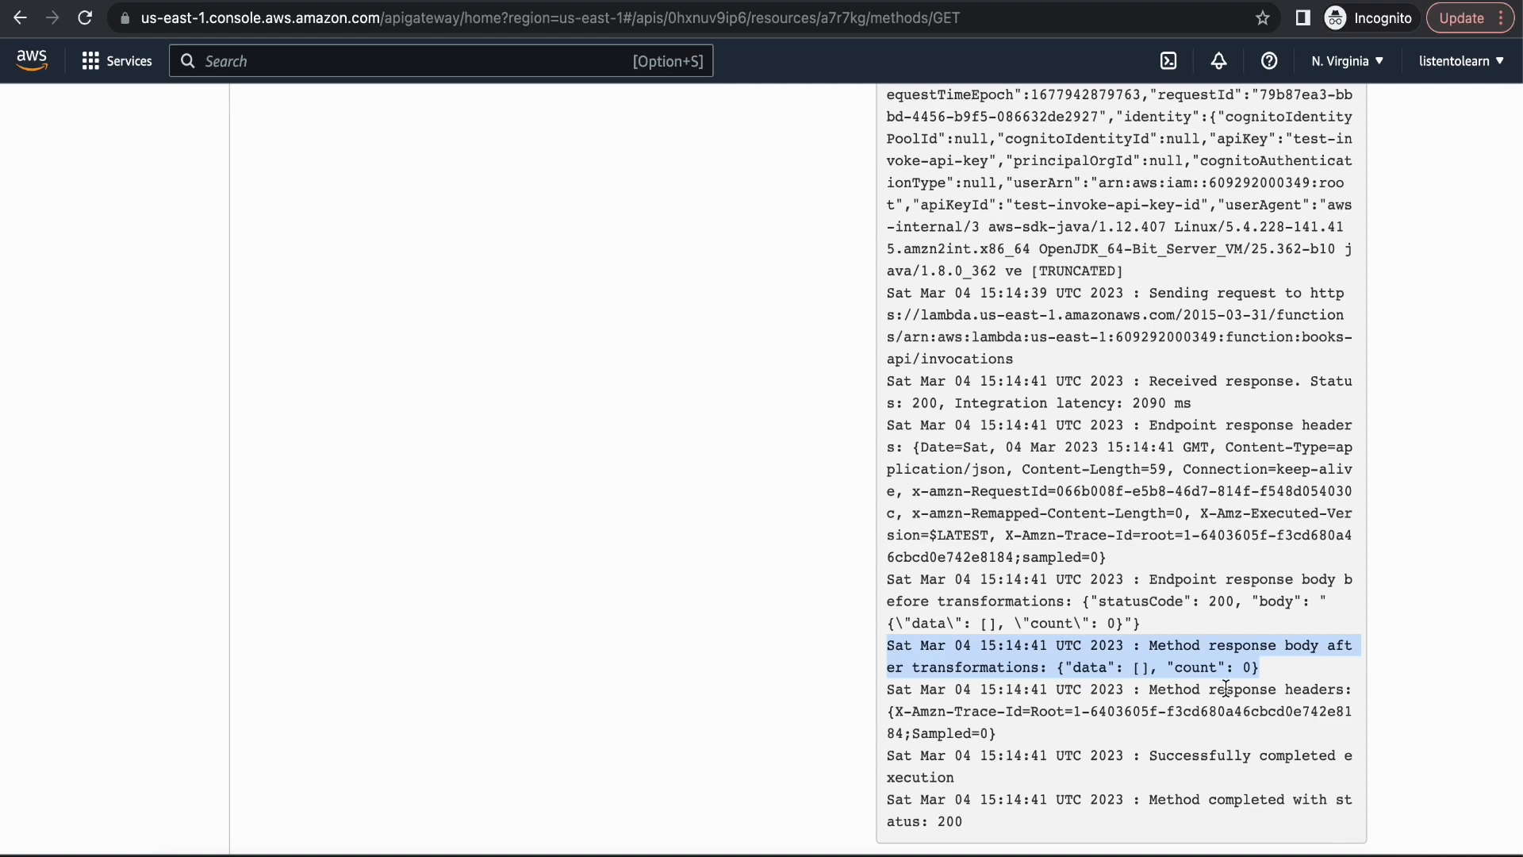
left_click(827, 666)
scroll(827, 666, "up", 15)
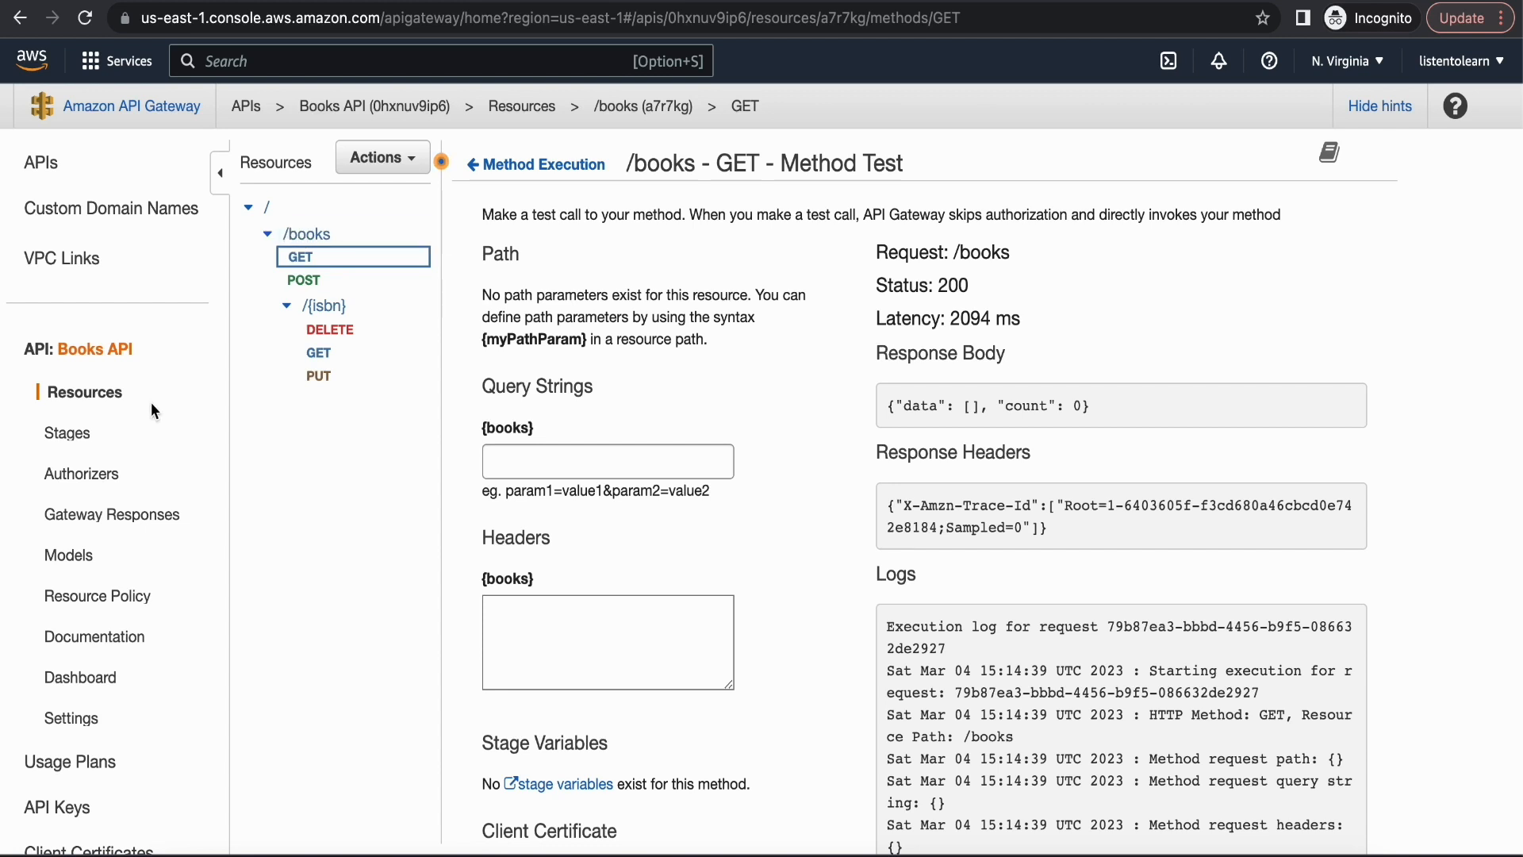
- Expand the dev stage's resources and copy the link address of its invoke URL
left_click(69, 433)
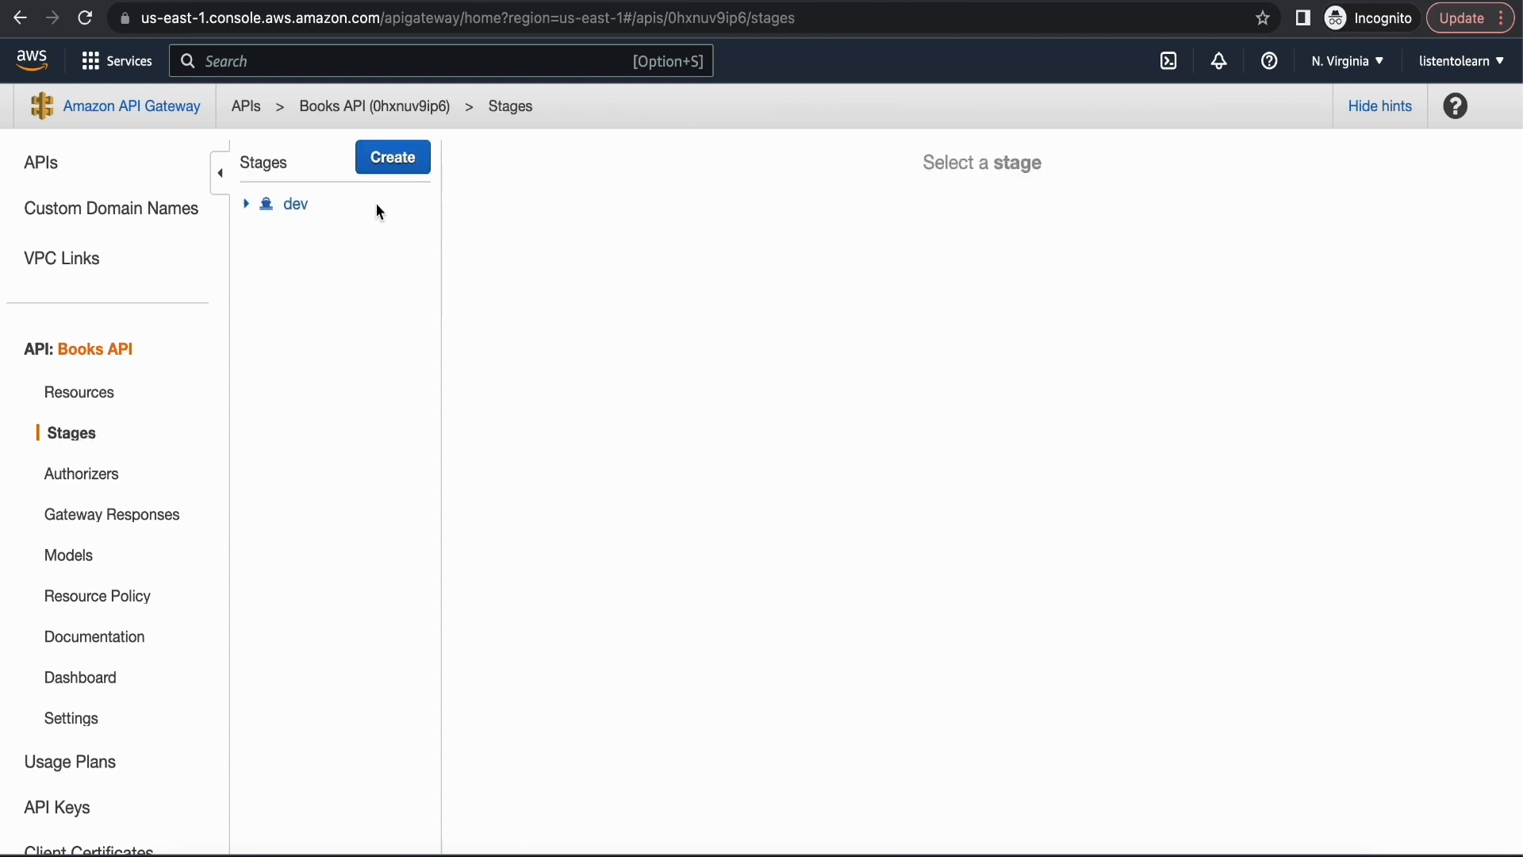
left_click(295, 205)
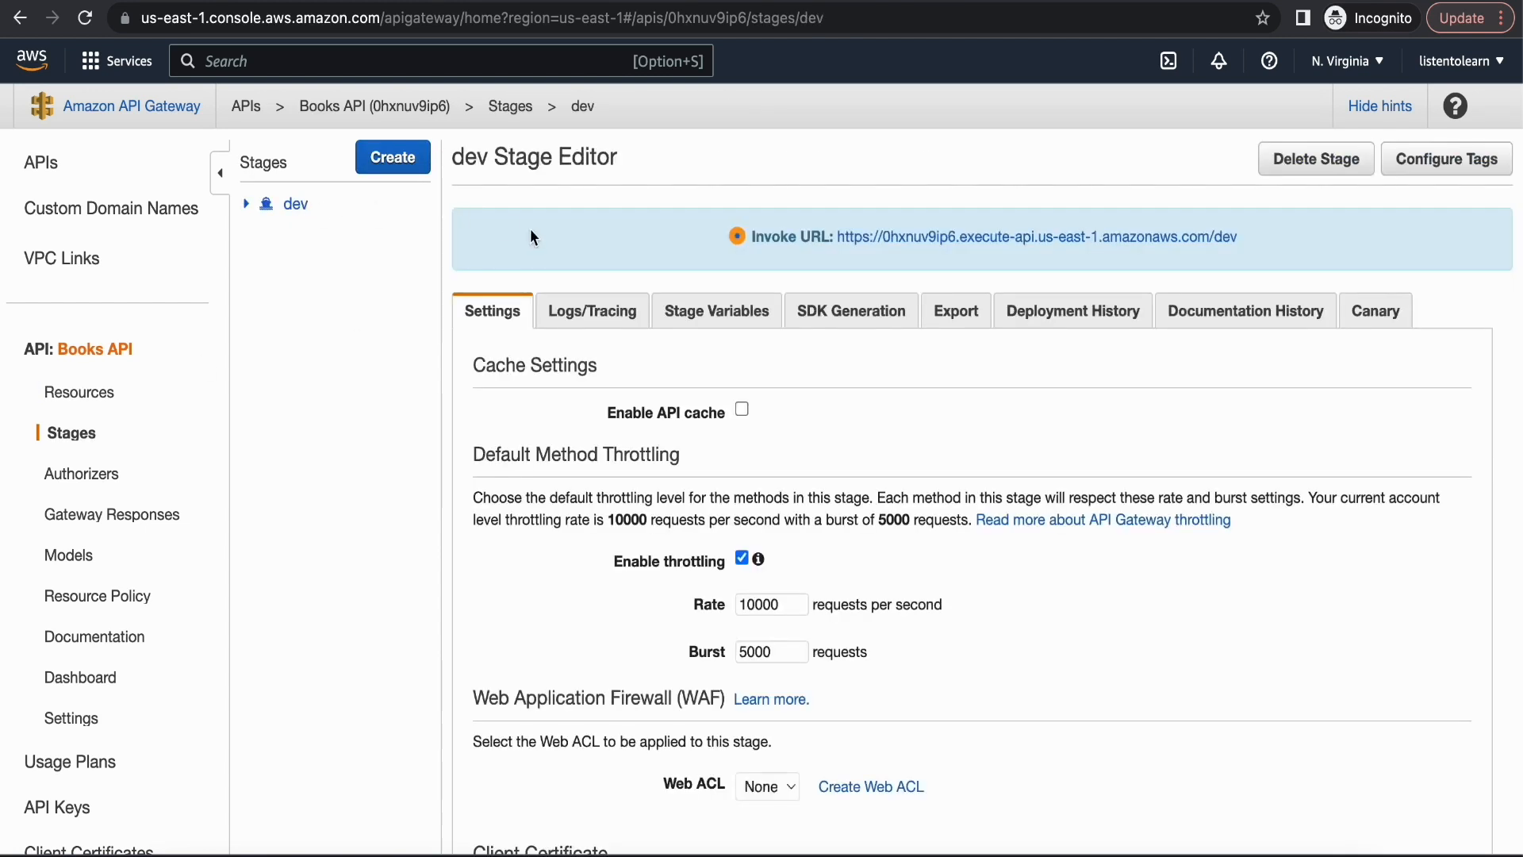
left_click(246, 204)
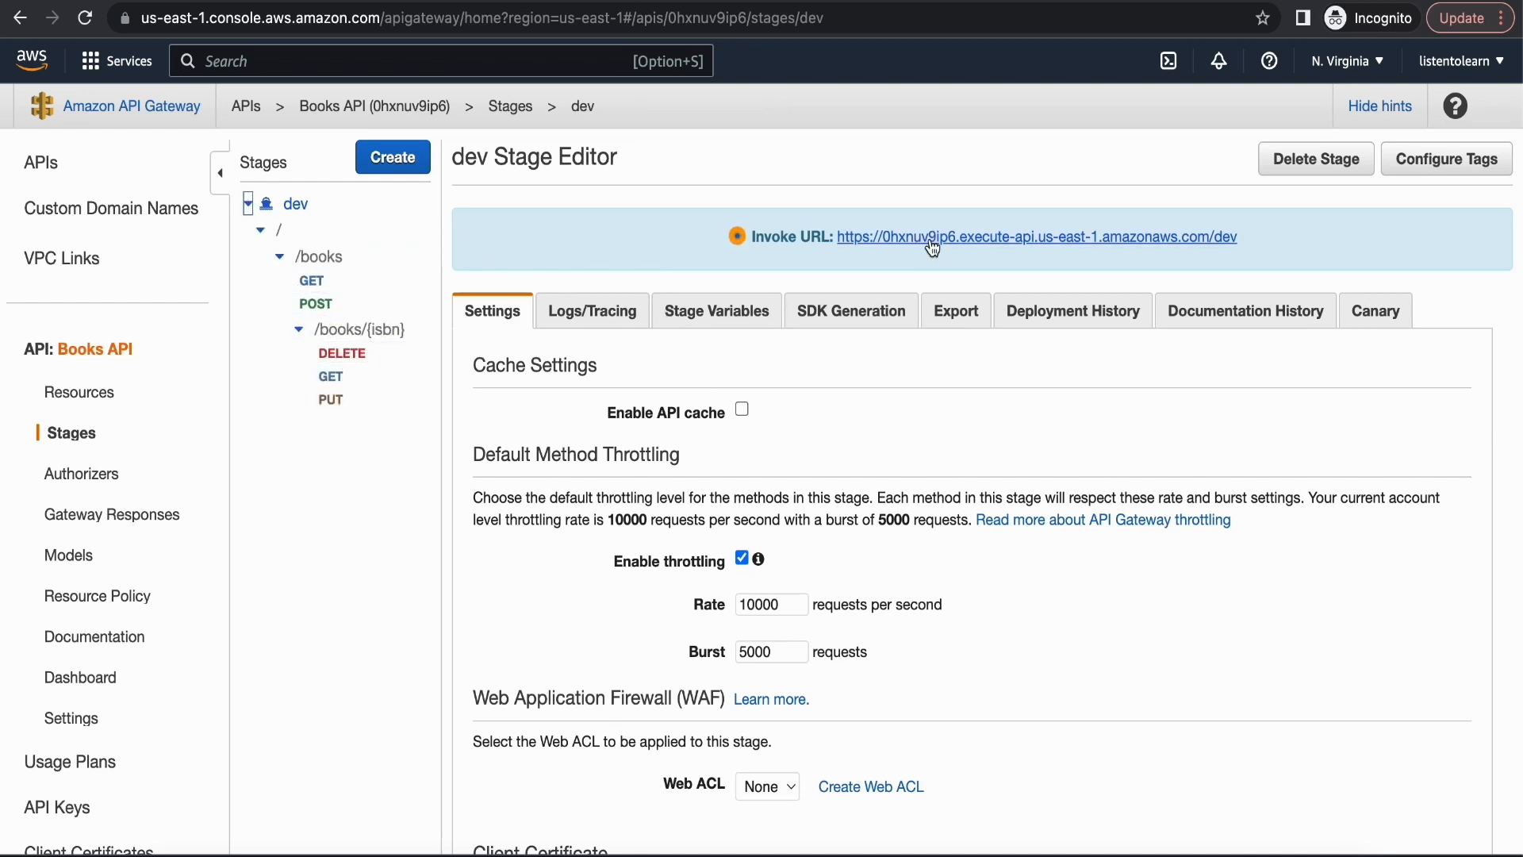
right_click(1168, 237)
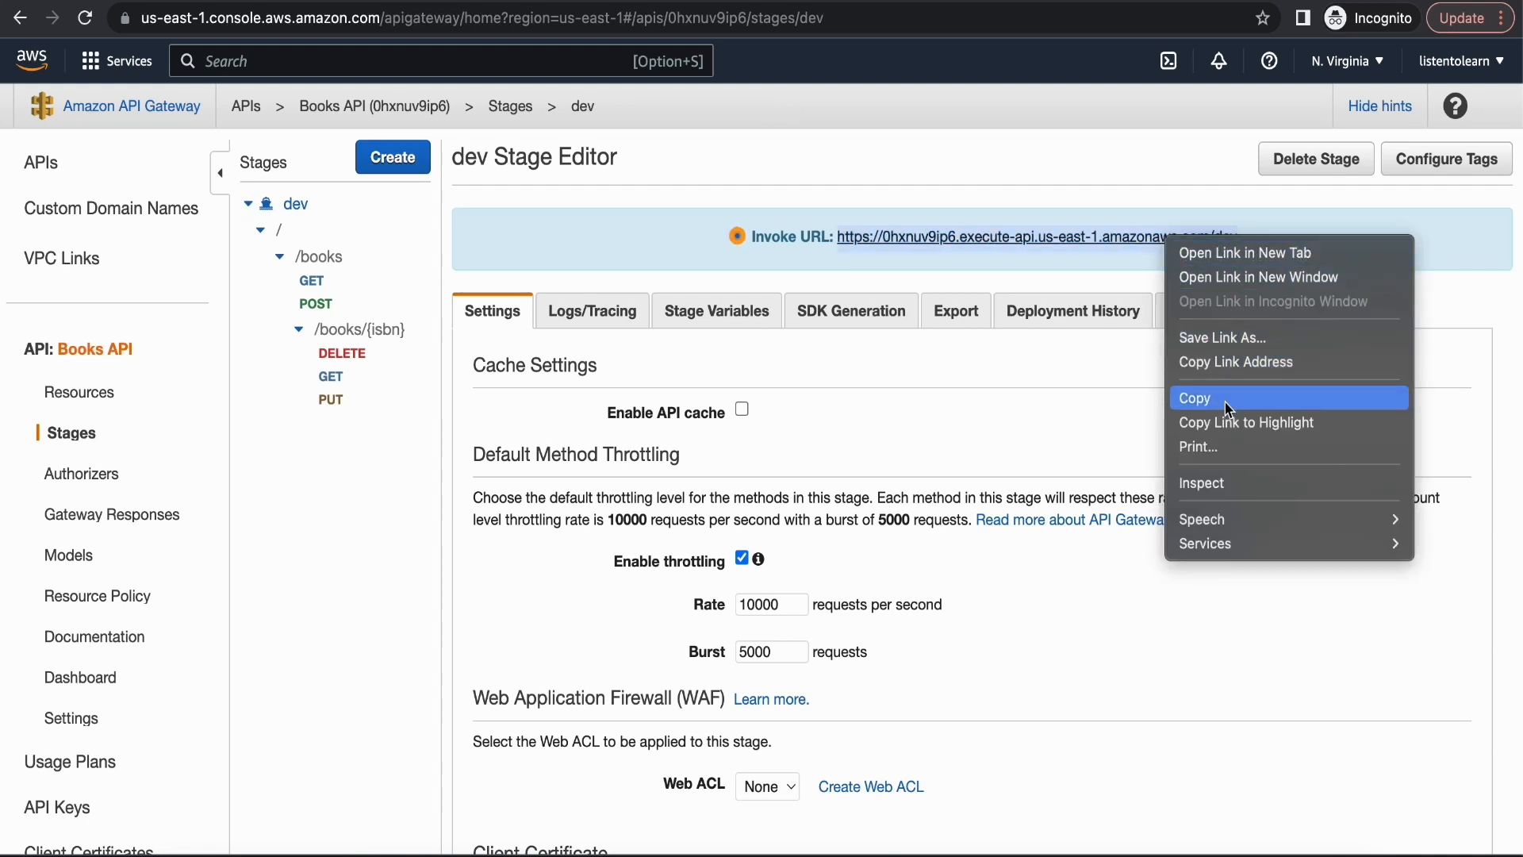
left_click(1241, 365)
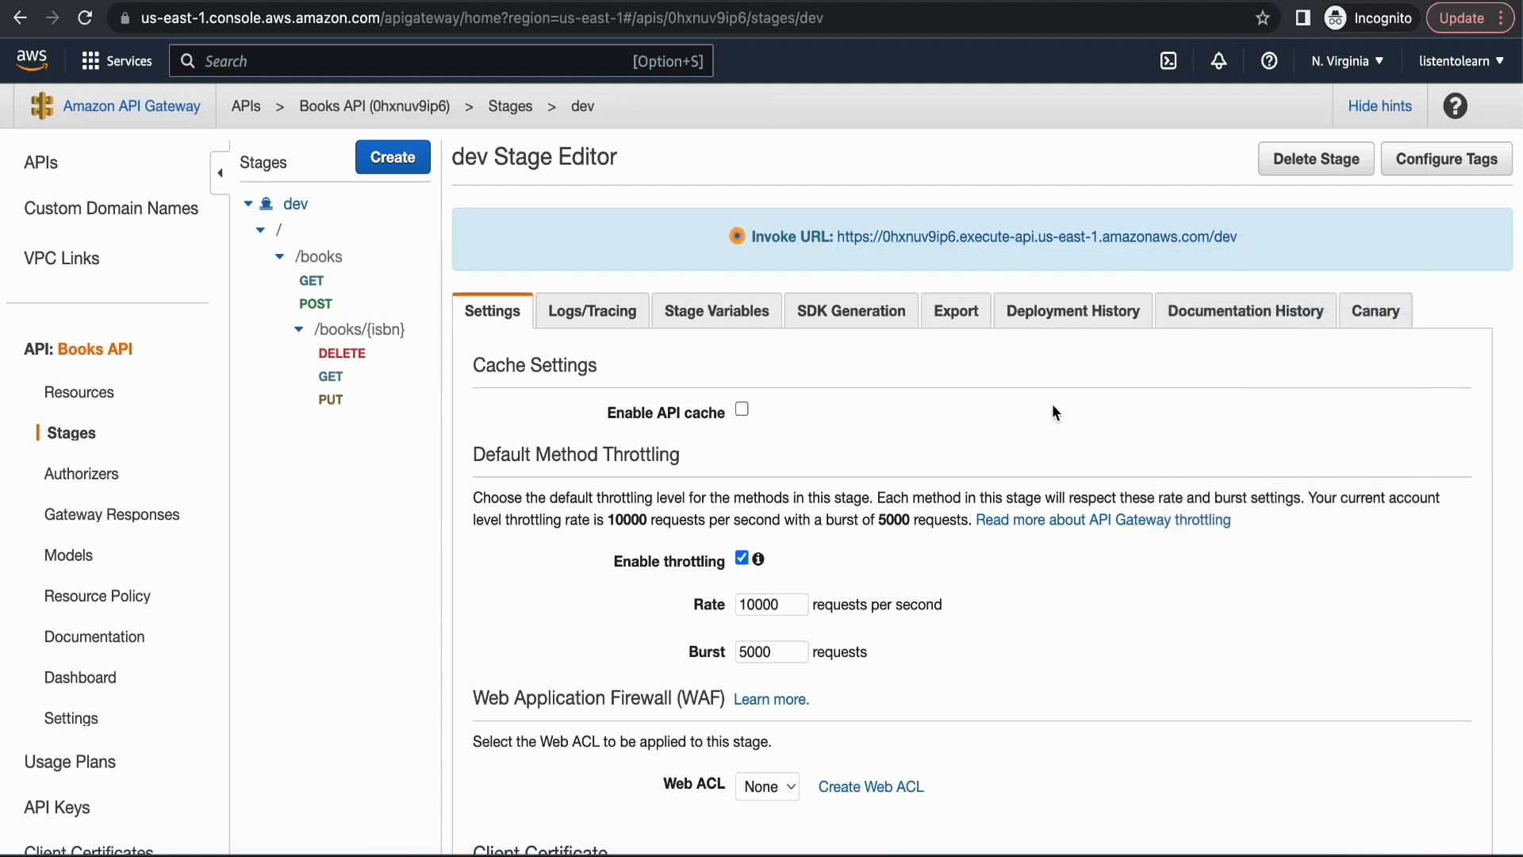
- Switch to Postman and send a new GET request to the dev invoke URL extended with /books, enlarging the response area
left_click(917, 855)
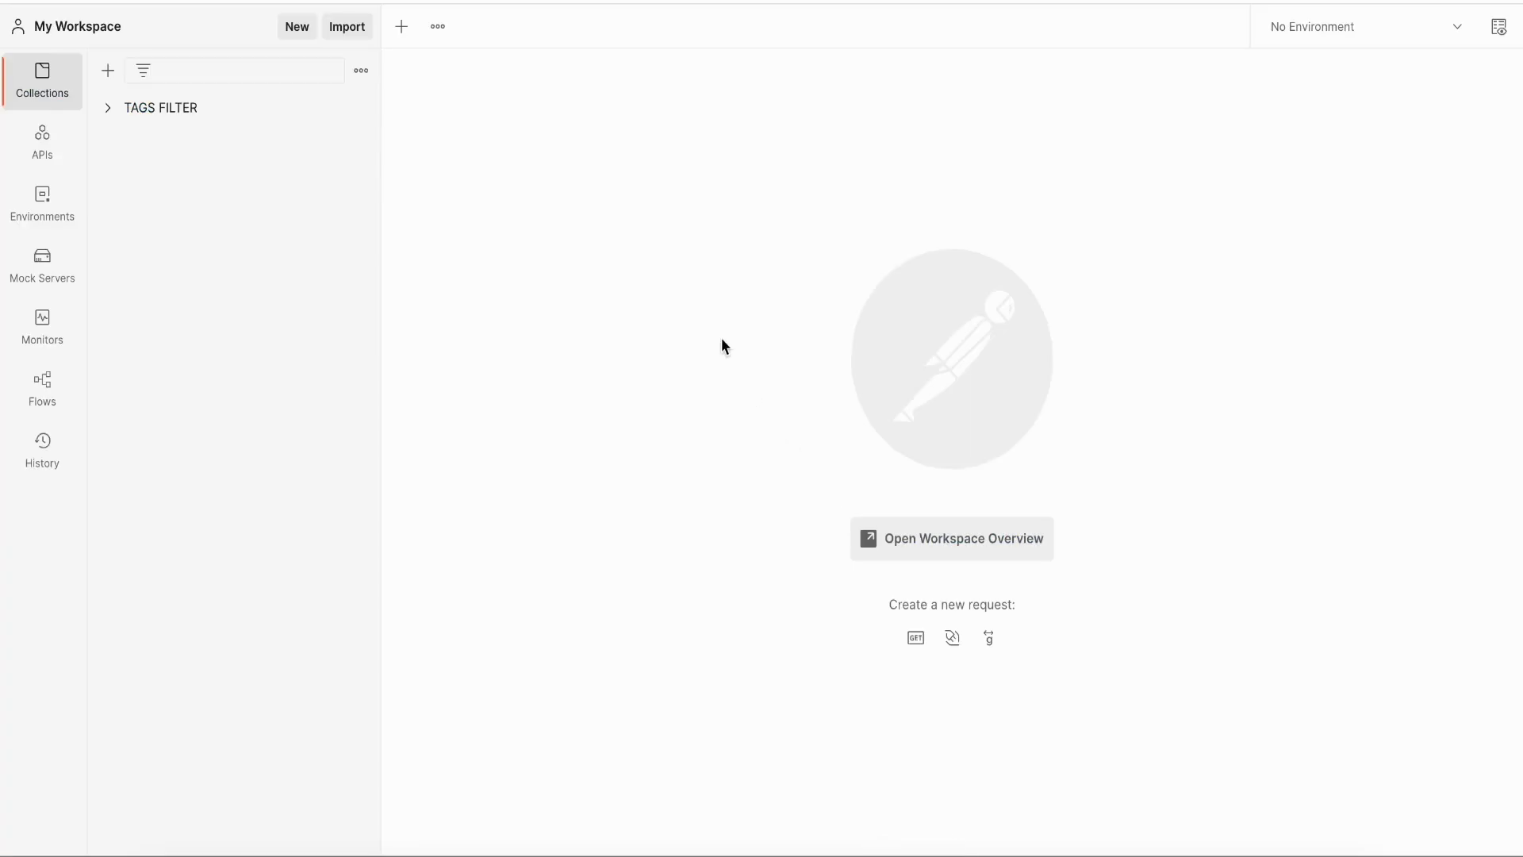
left_click(403, 29)
left_click(569, 135)
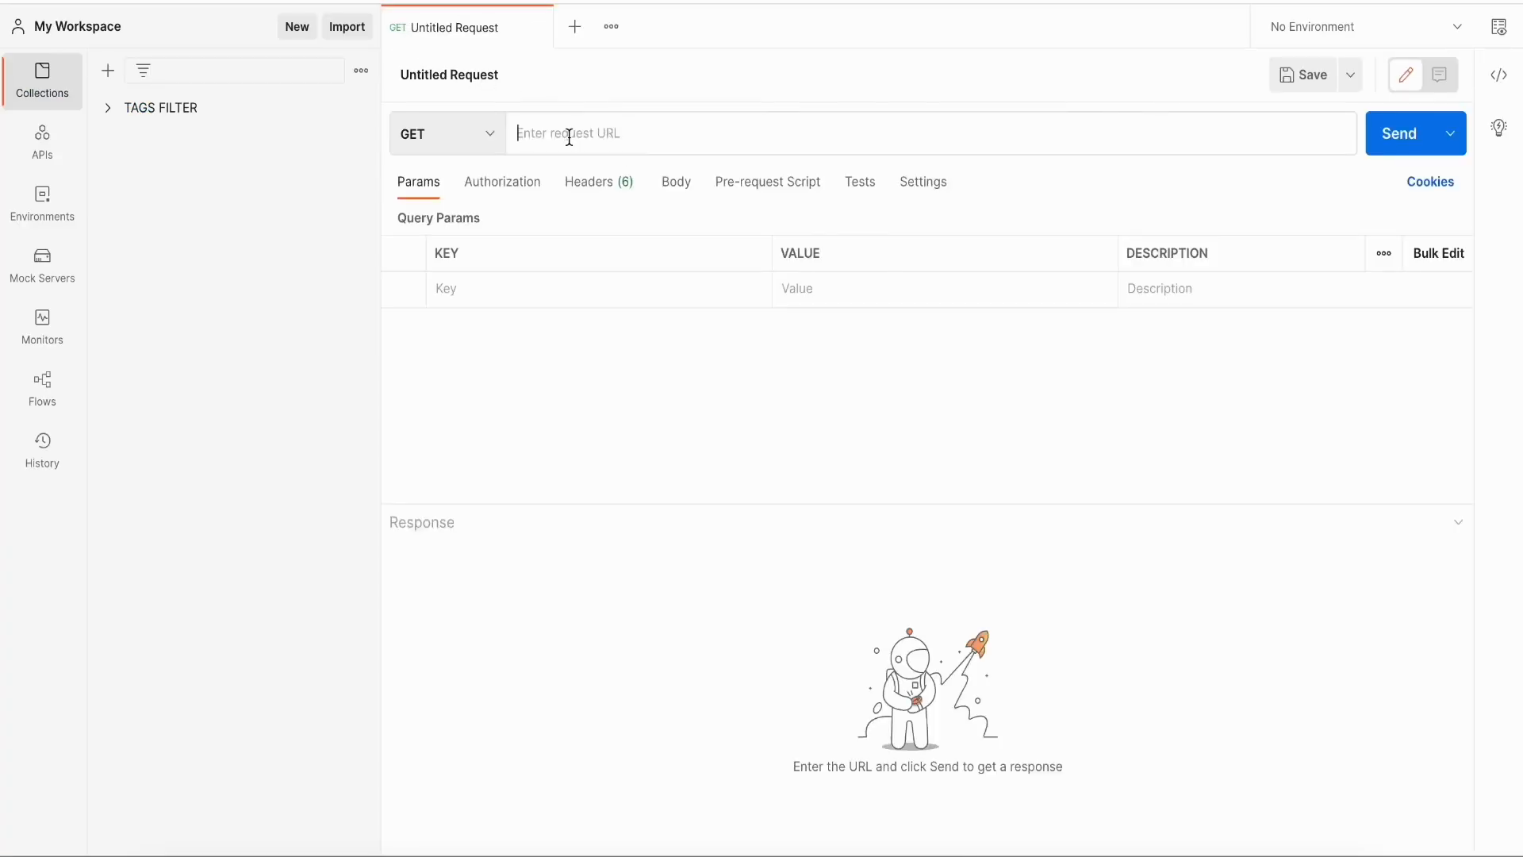
type("https://0hxnuv9ip6.execute-api.us-east-1.amazonaws.com/dev")
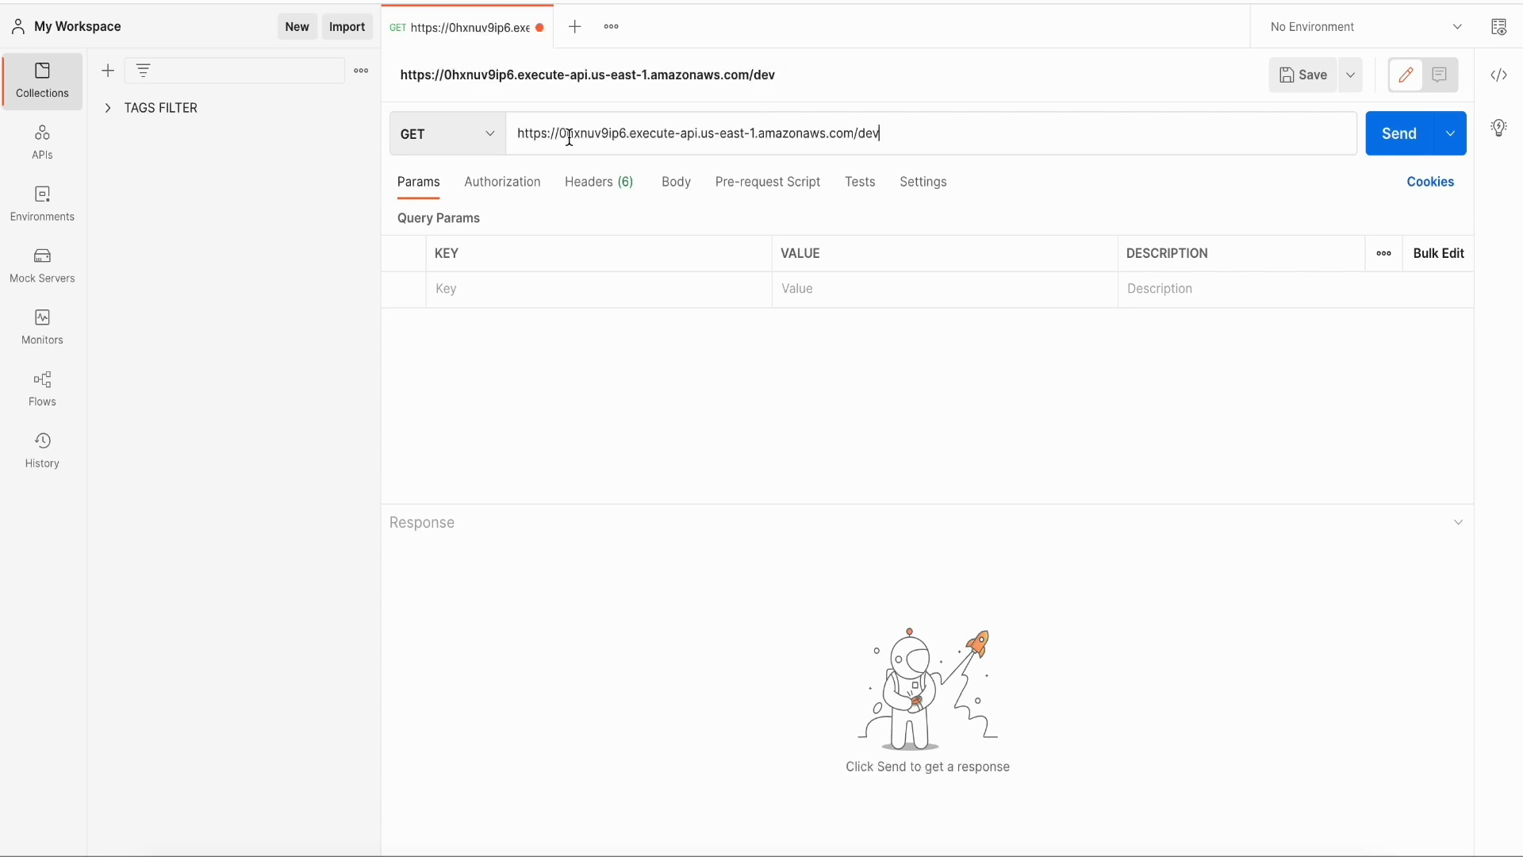
type("/books")
left_click(1386, 150)
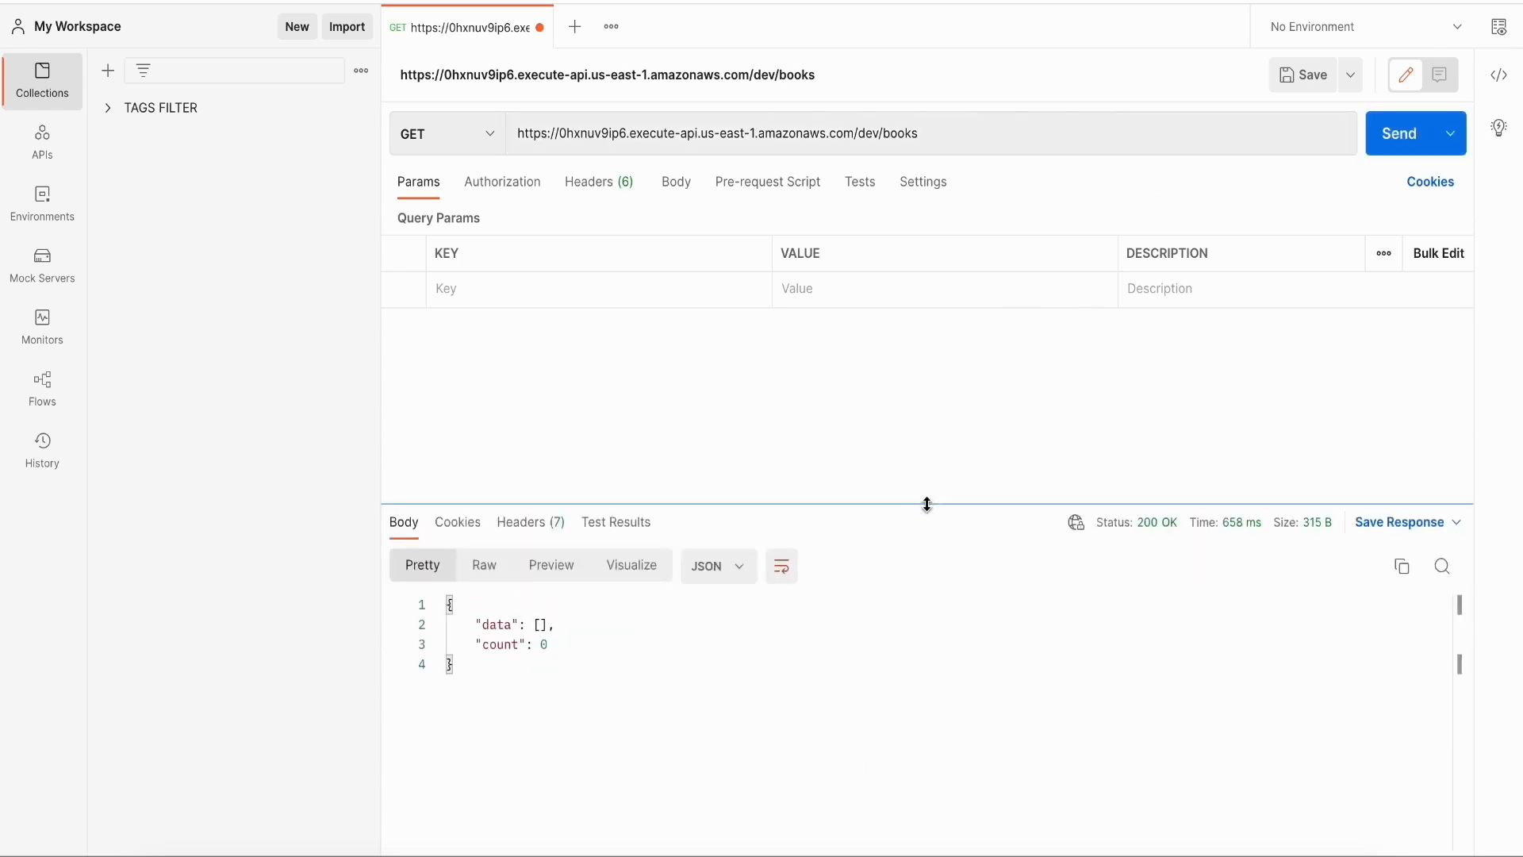
left_click_drag(927, 505, 934, 343)
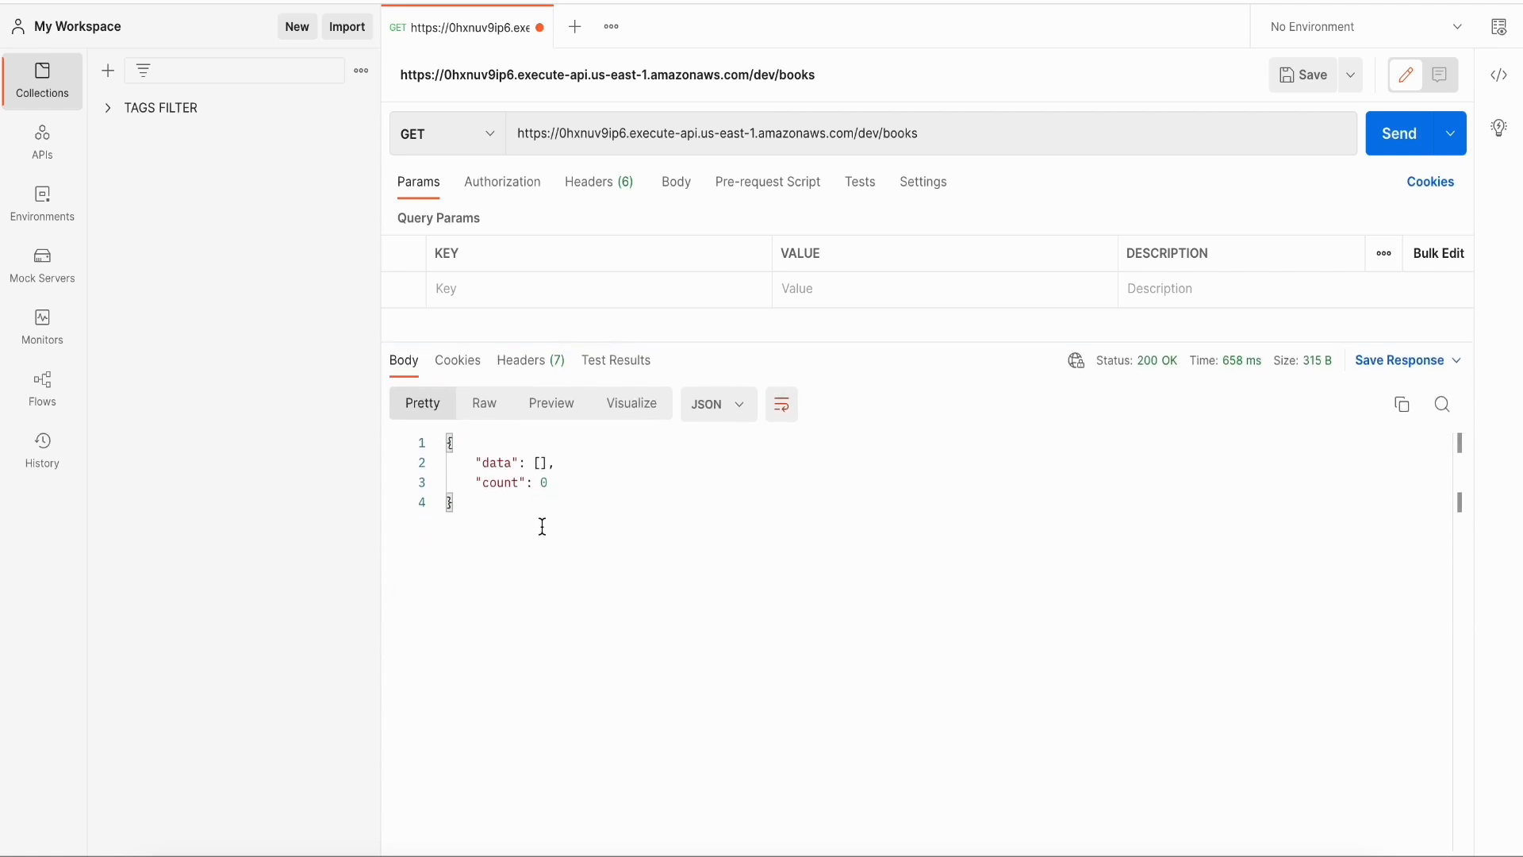
- Set the request body to raw JSON and enlarge the body editor
left_click(678, 189)
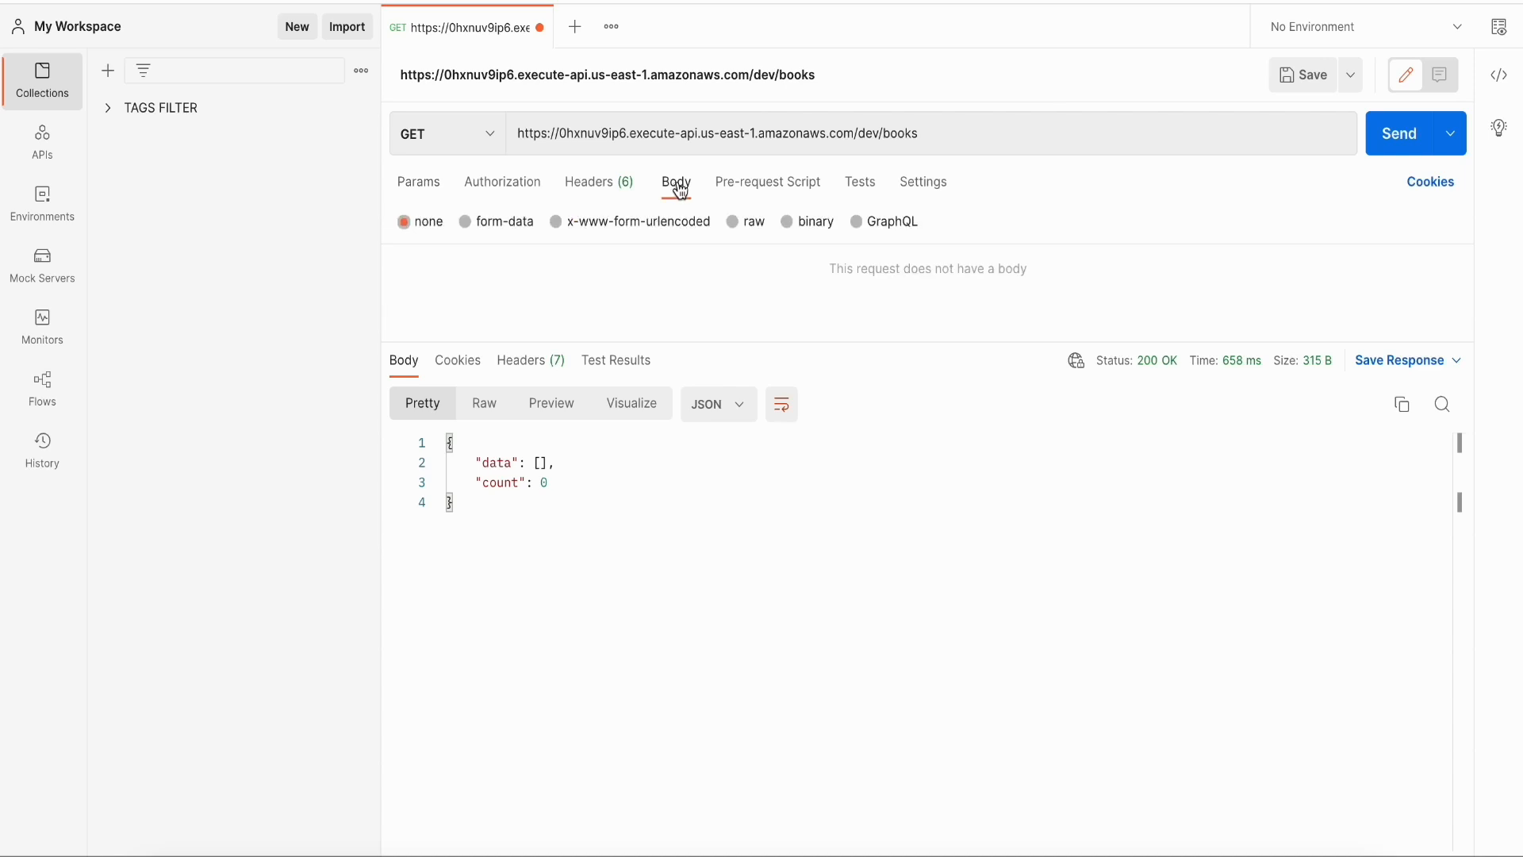
left_click(742, 222)
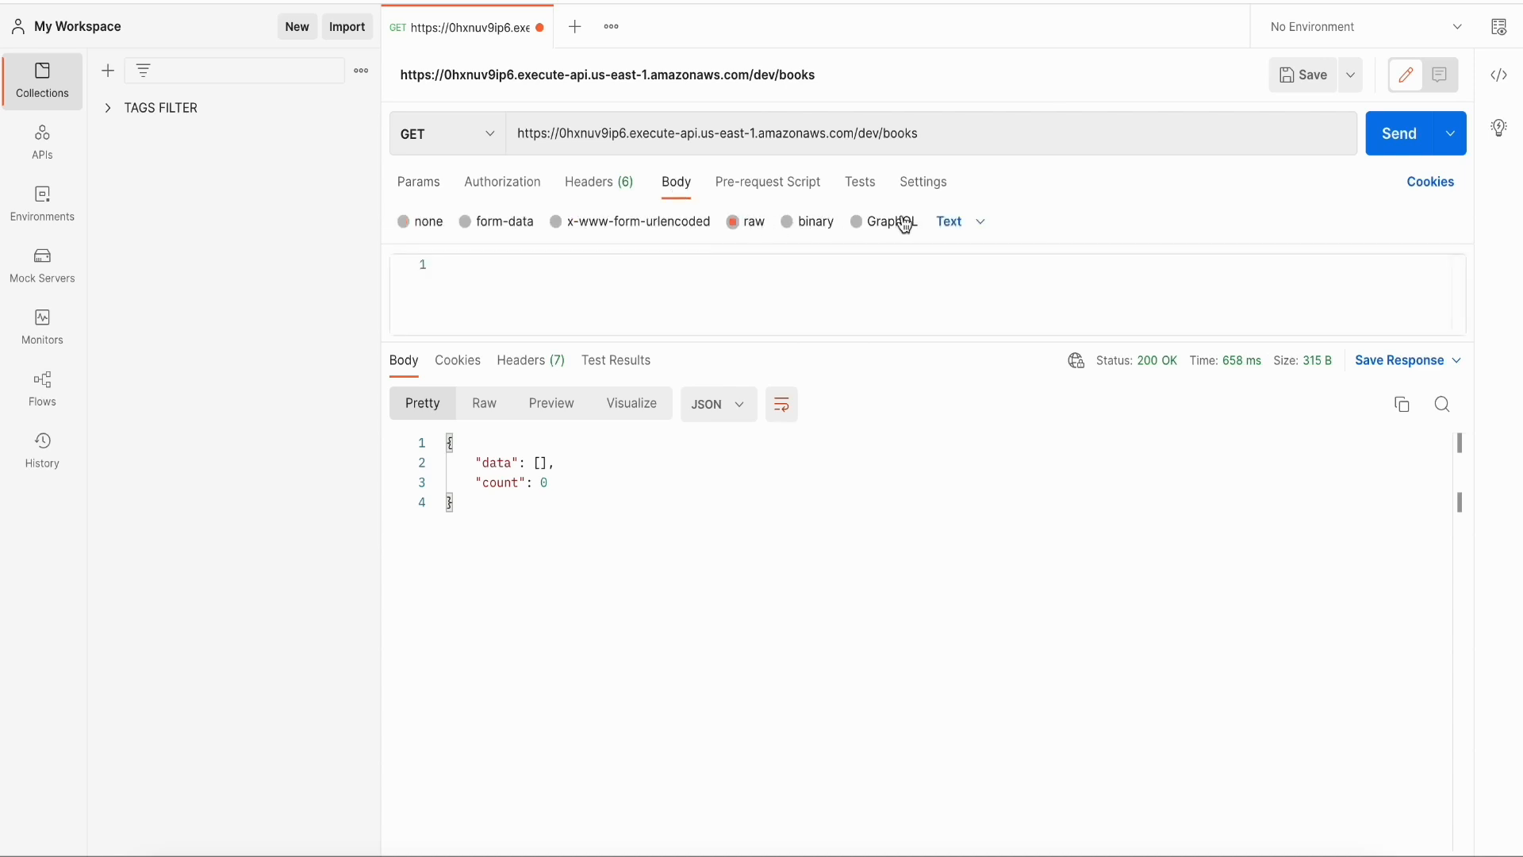
left_click(982, 224)
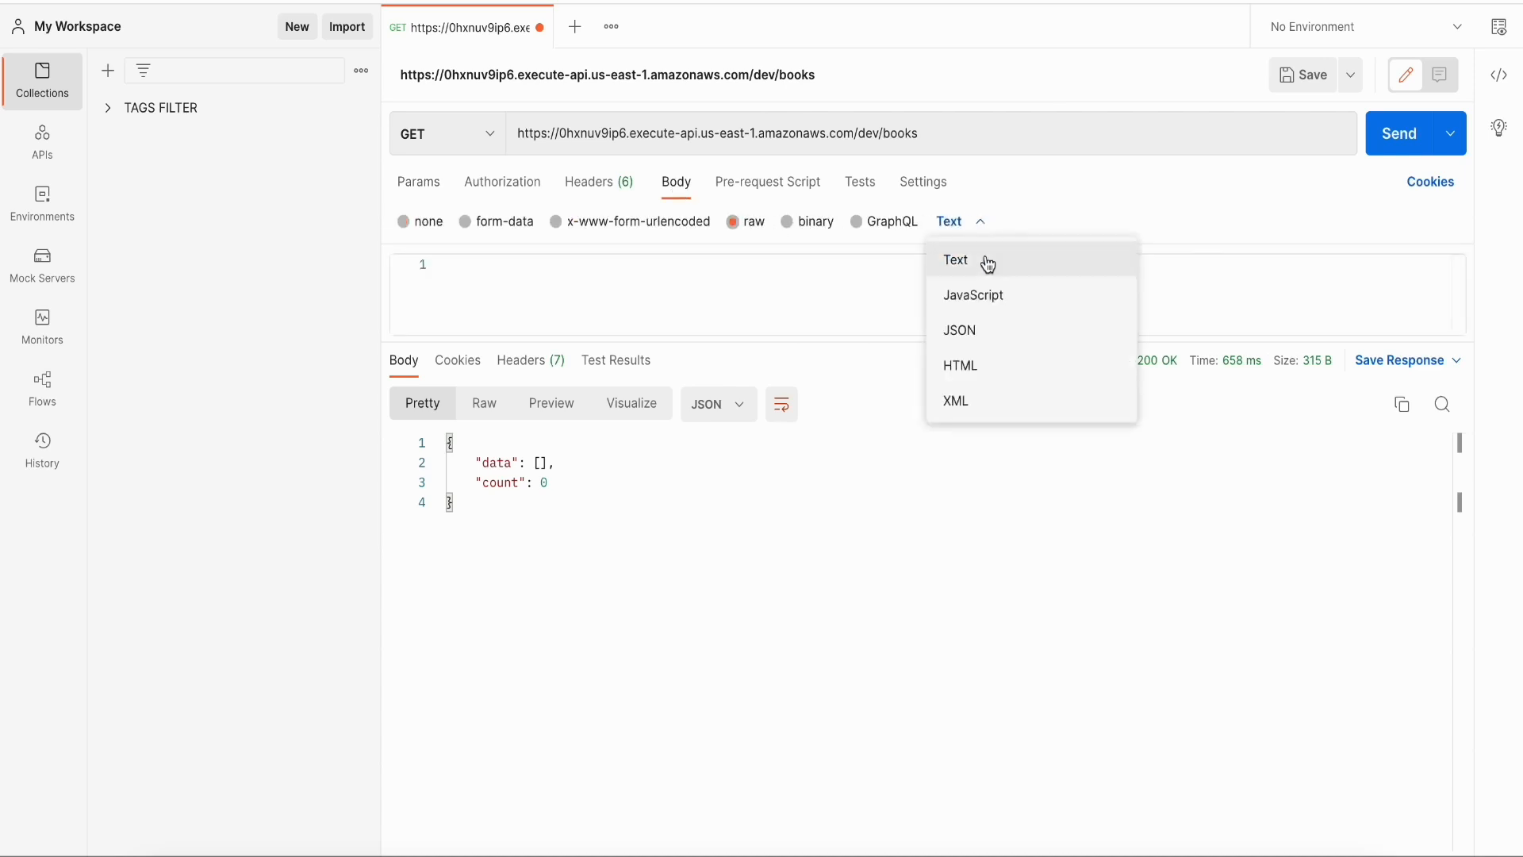
left_click(994, 324)
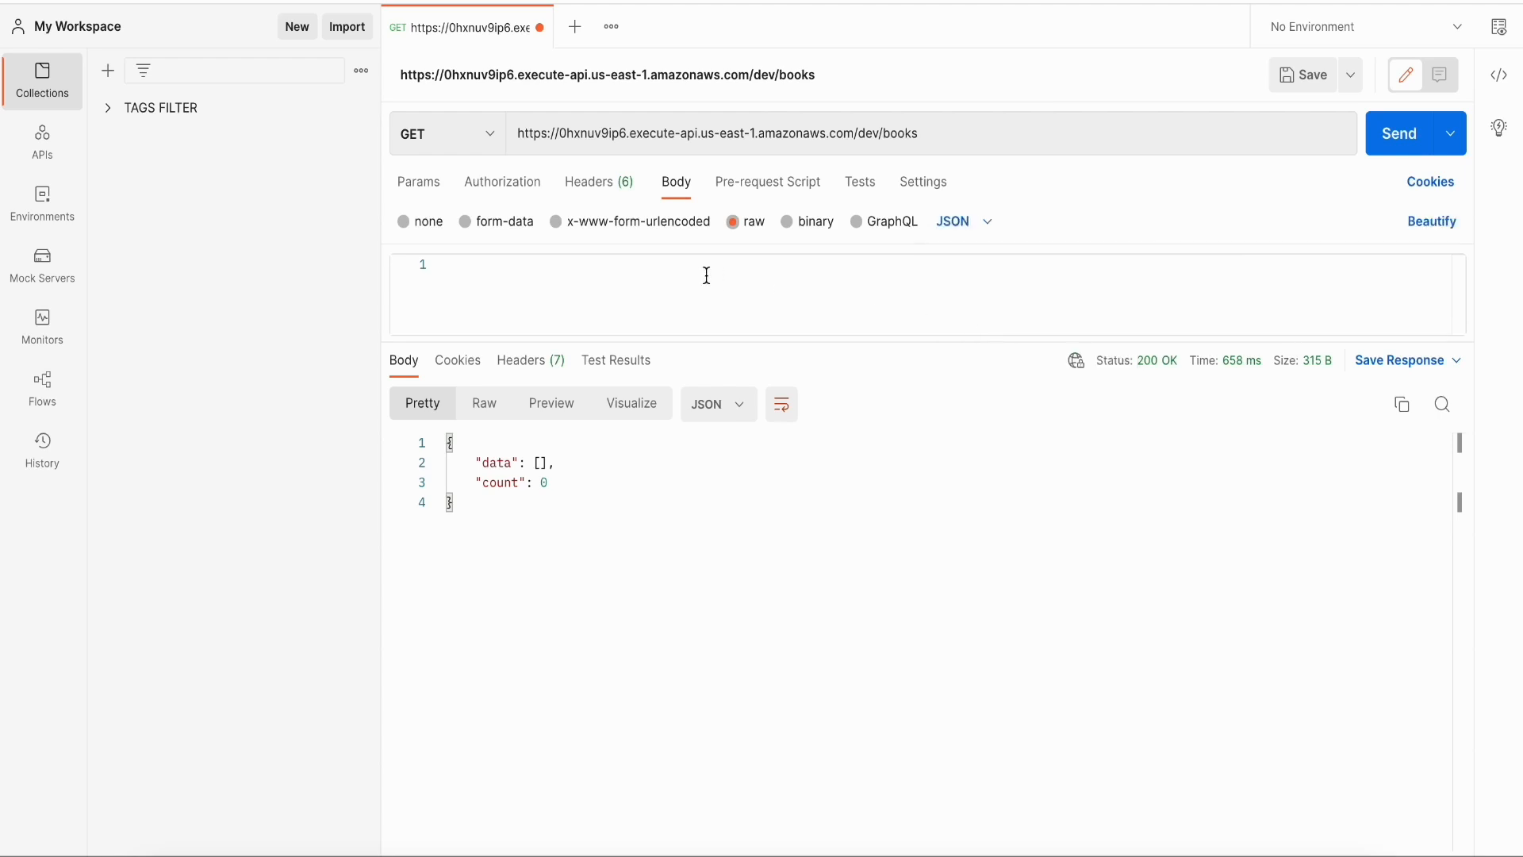
left_click_drag(715, 344, 714, 399)
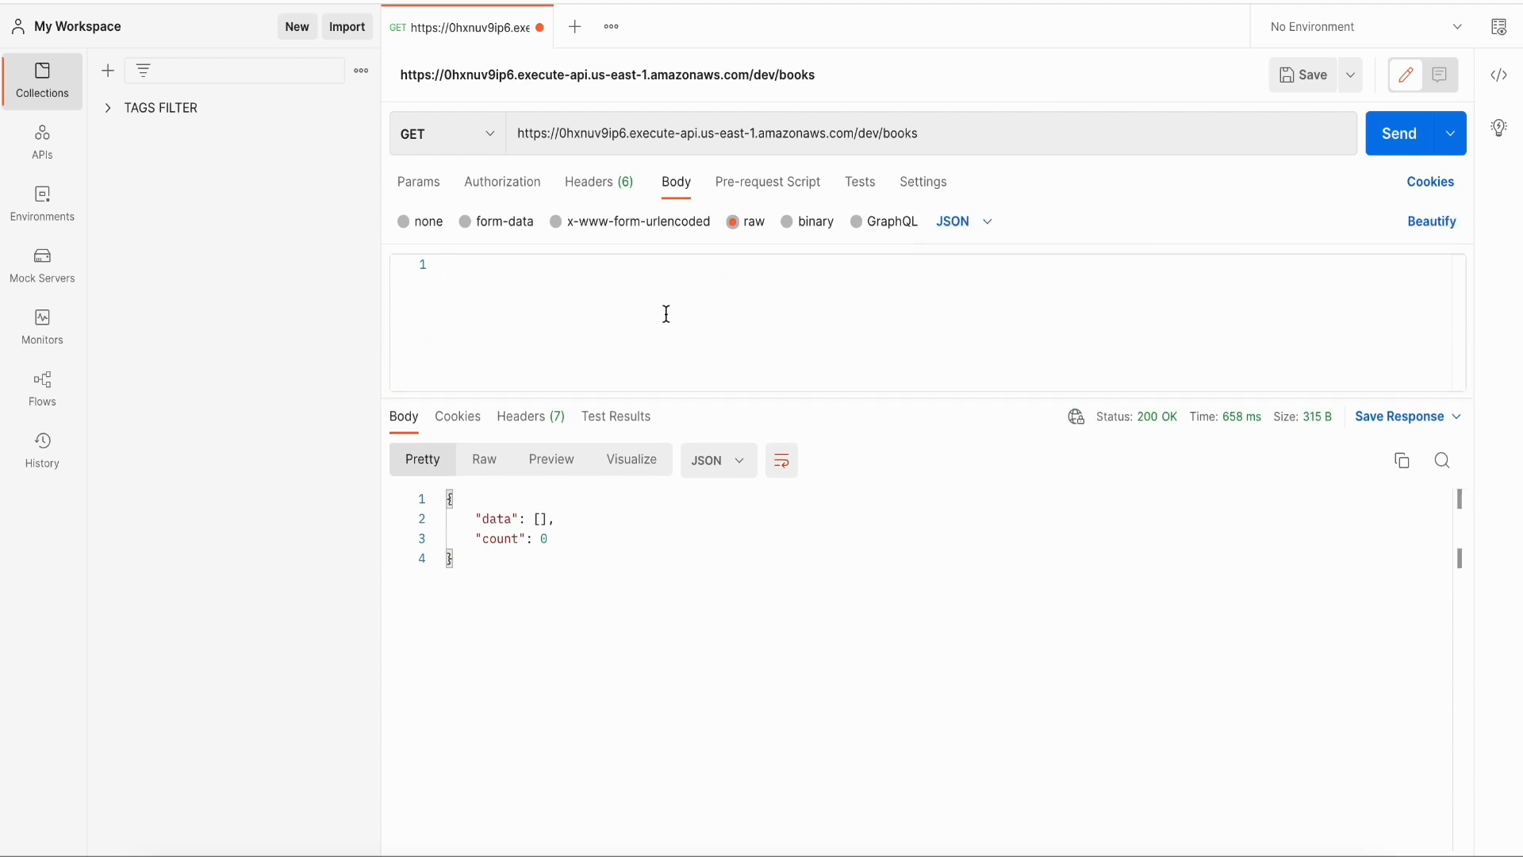
- Write a JSON book body with isbn "1", bookName "Harry Potter", authorName "JK Rowling" and rating 5
type("{")
key("Return")
type("\"isbn\": \"1\",")
key("Return")
type("\"bookName")
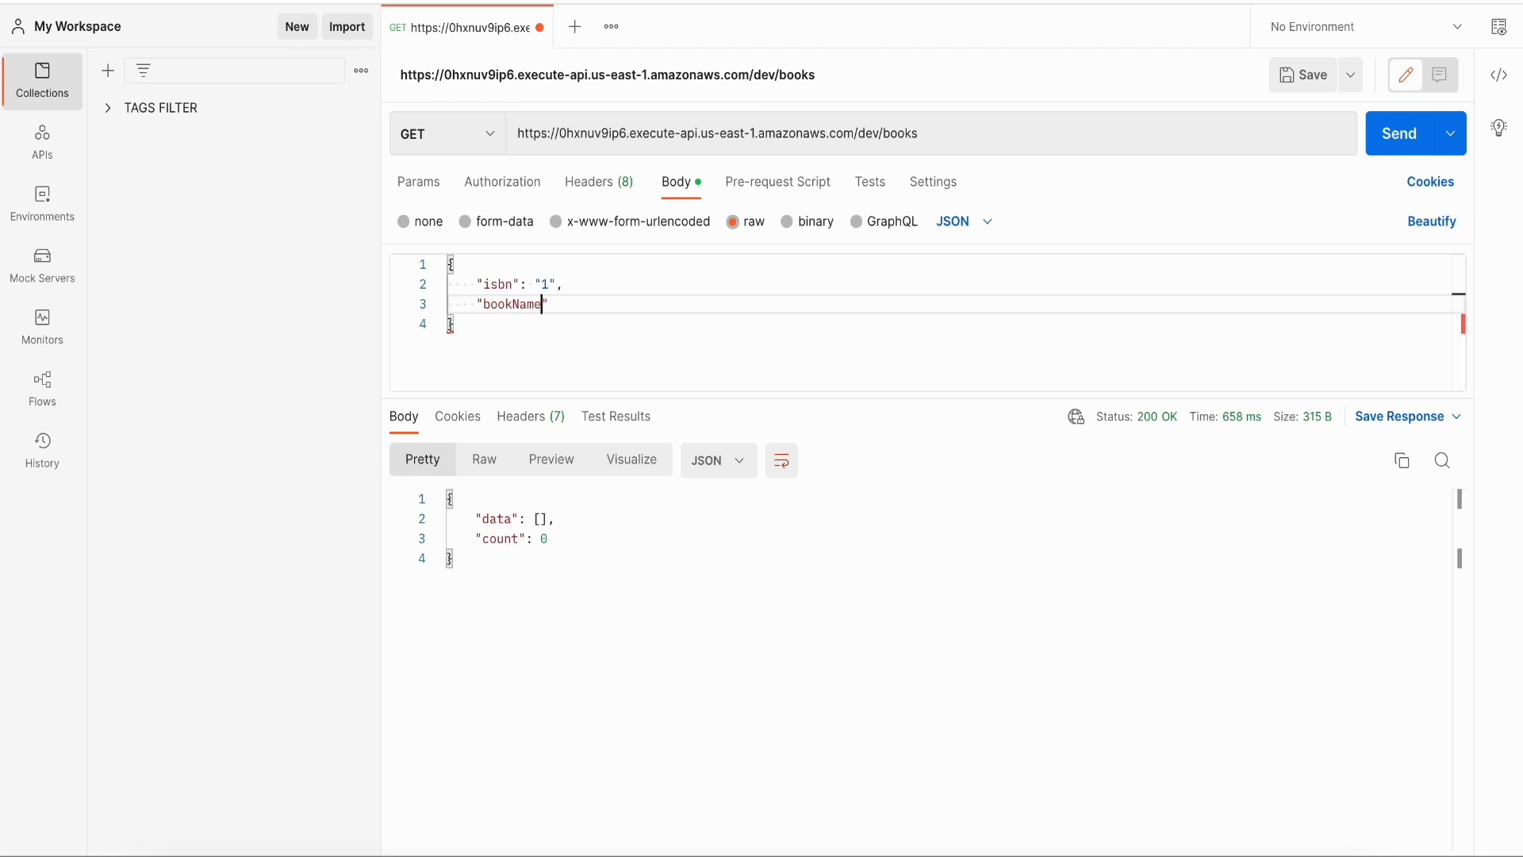
type("\": \"Harry Potter\",")
key("Return")
type("\"")
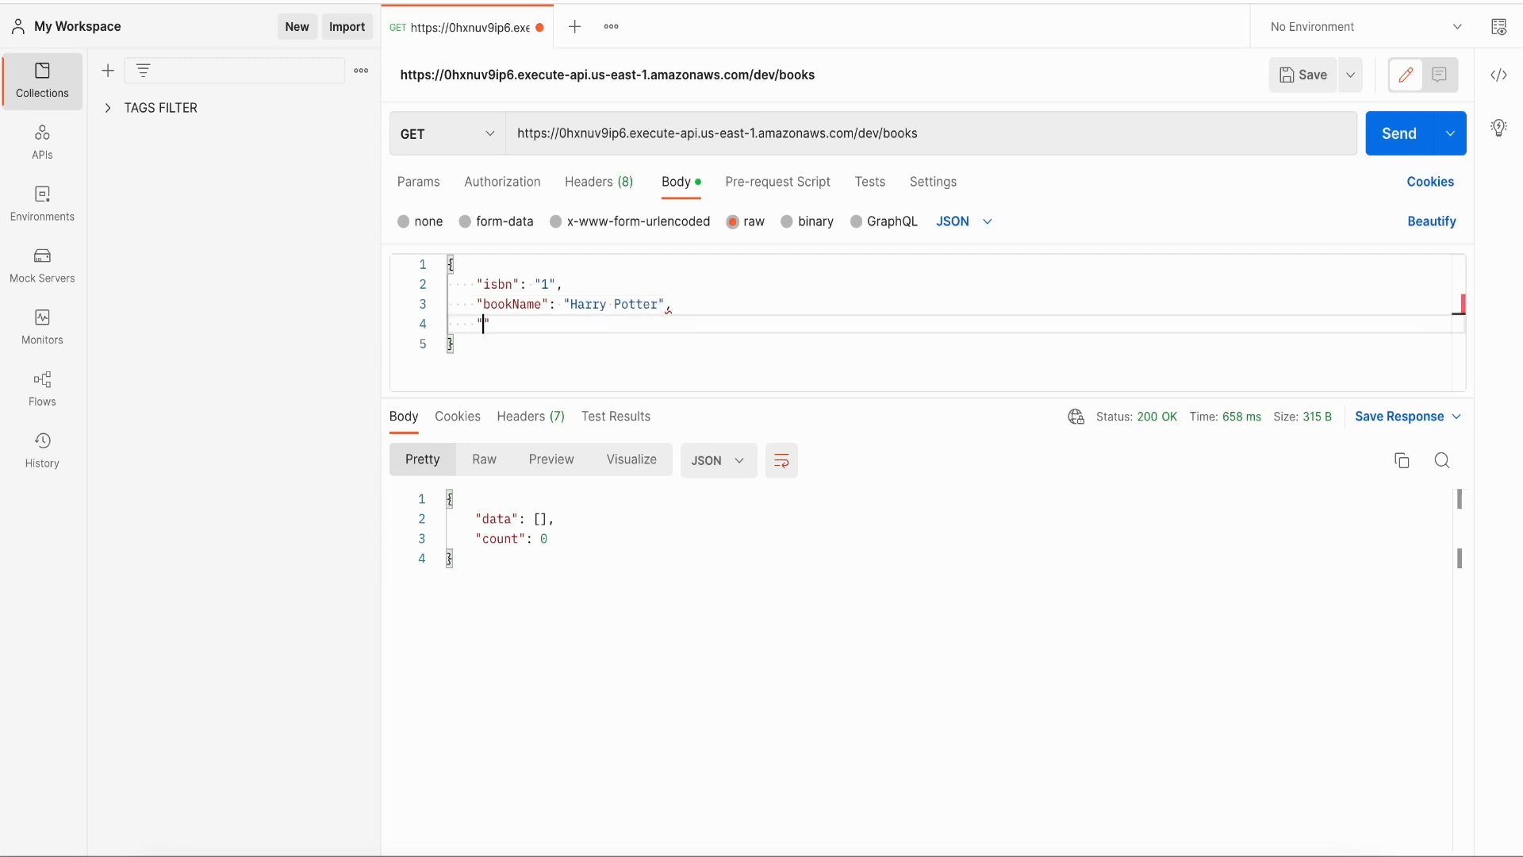
type("author\"Name\": \"JK Rowling")
type(",")
key("Return")
type("\"")
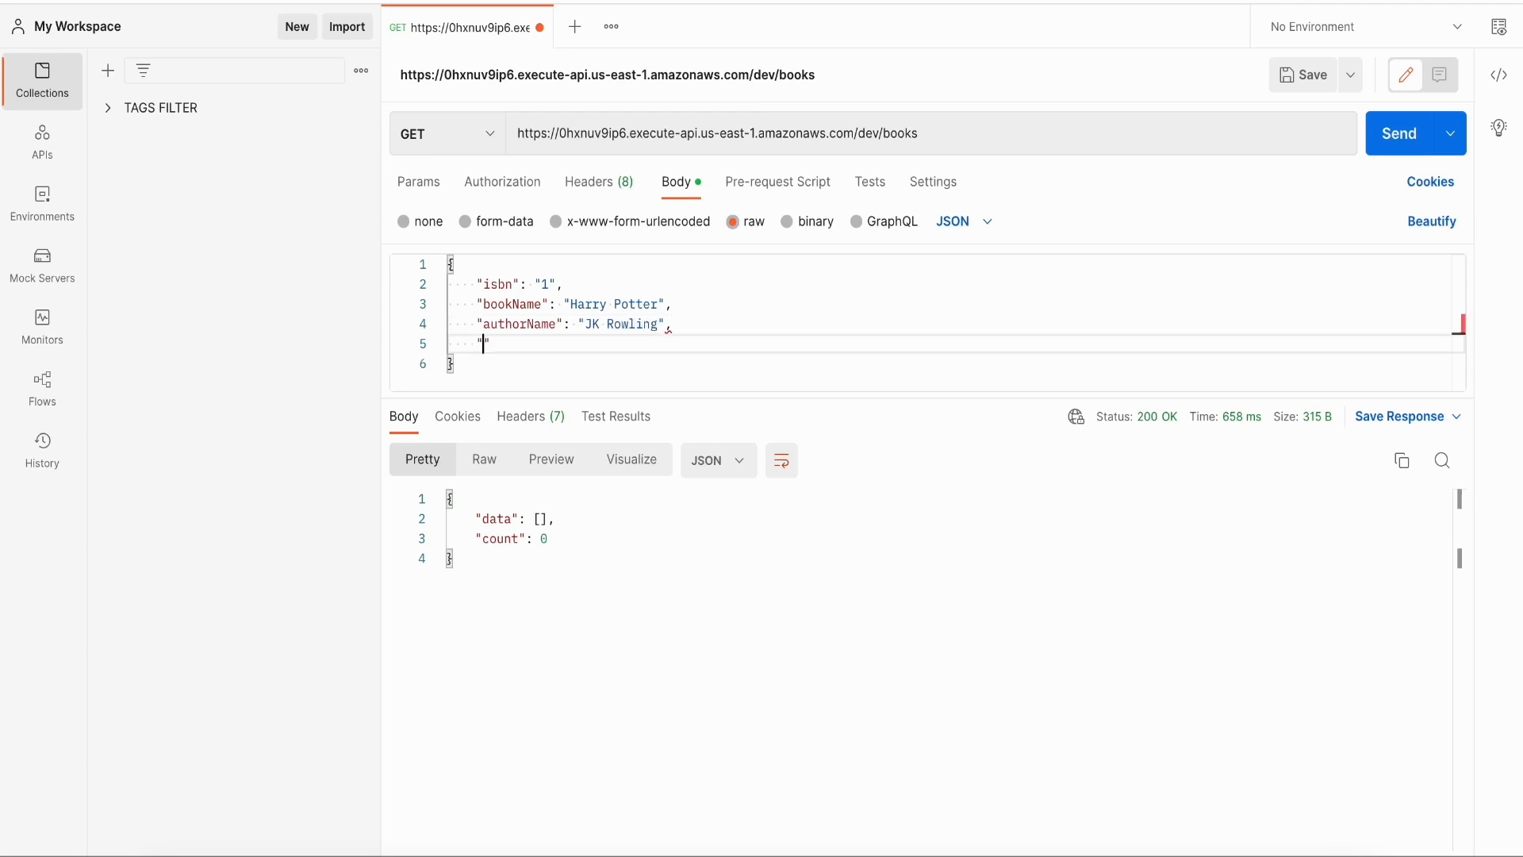
type("rating\": 5")
- Change the request method to POST and send the book body to /dev/books
left_click(1393, 140)
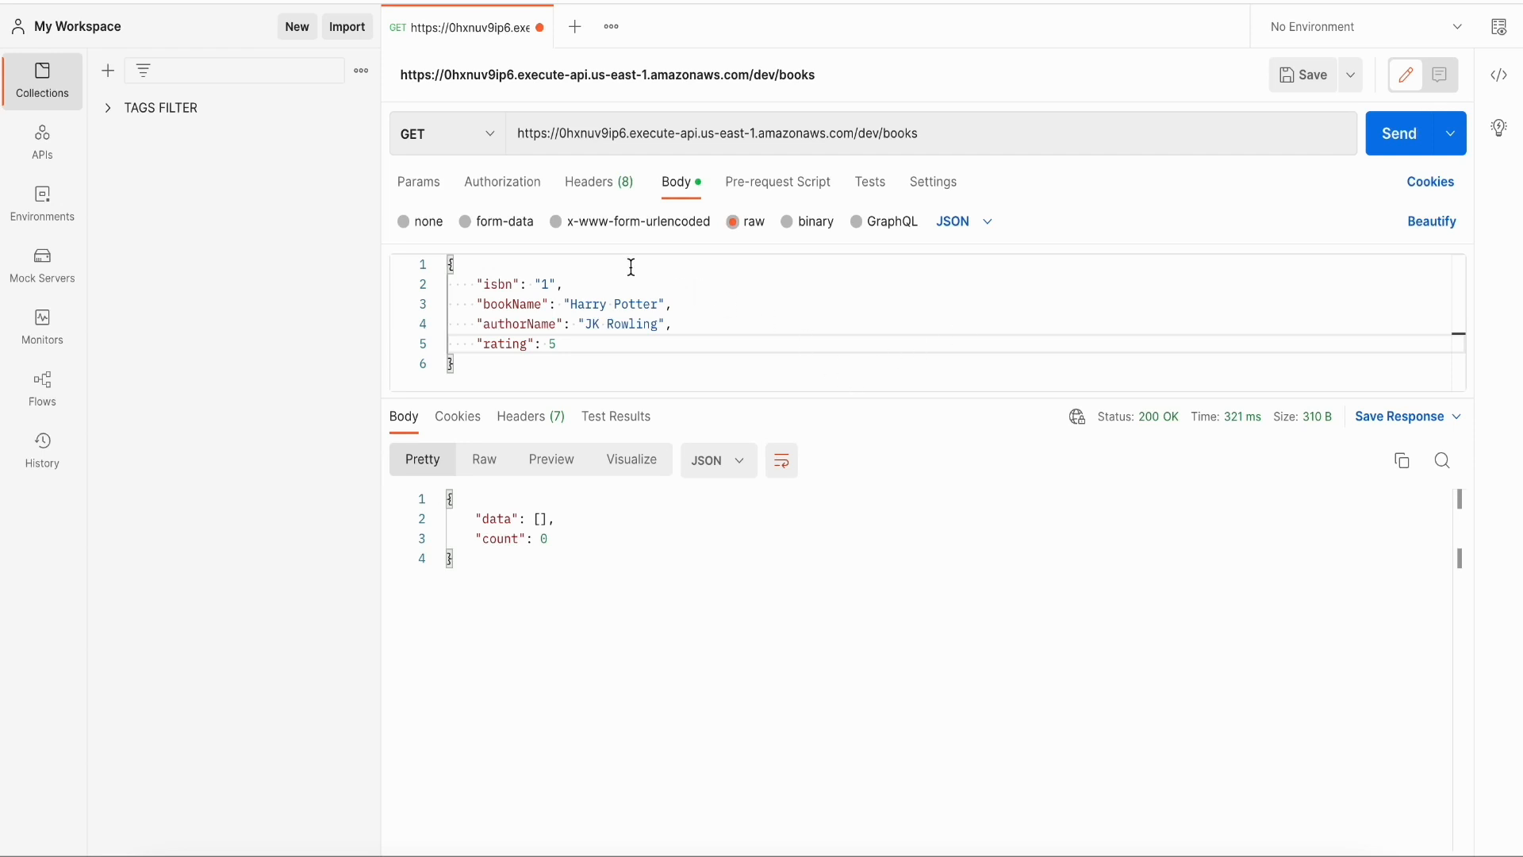
left_click(452, 139)
left_click(453, 217)
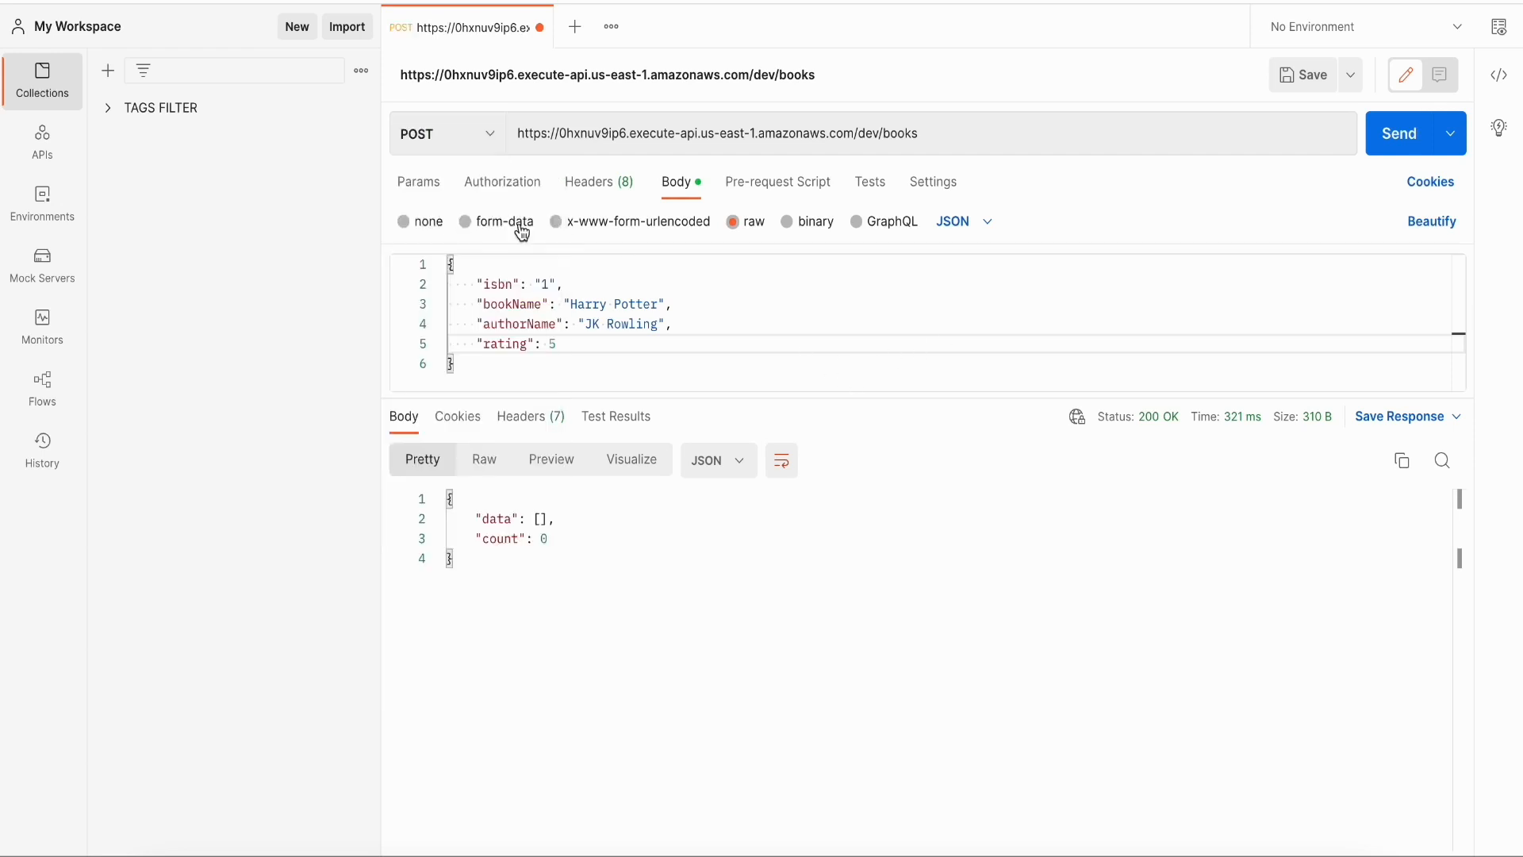
left_click(1387, 144)
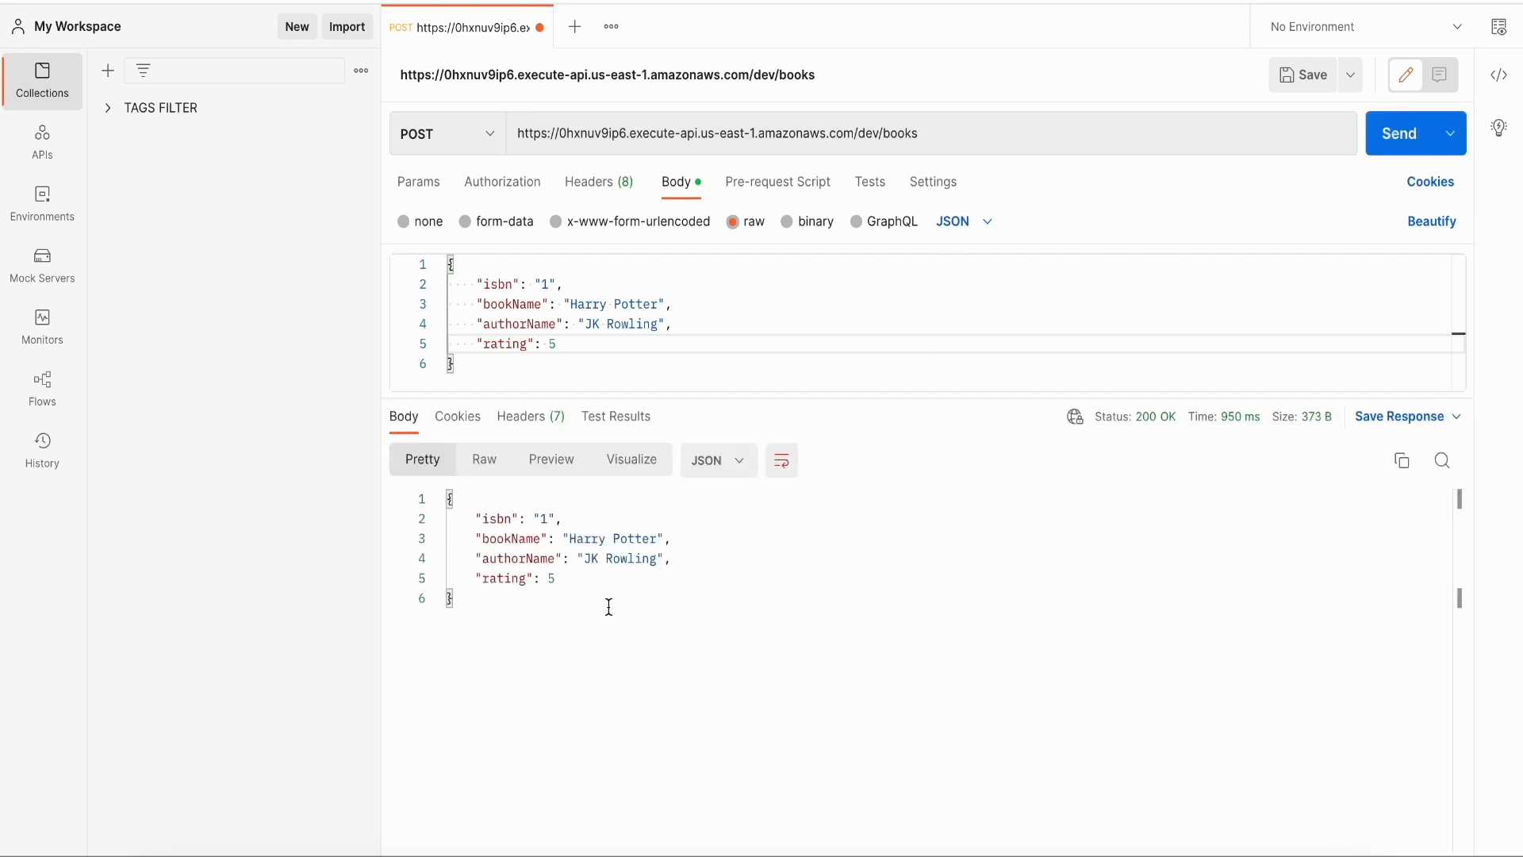
- Check the POST response's body and status, and send a GET request to /dev/books to list the stored books
left_click_drag(608, 607, 435, 501)
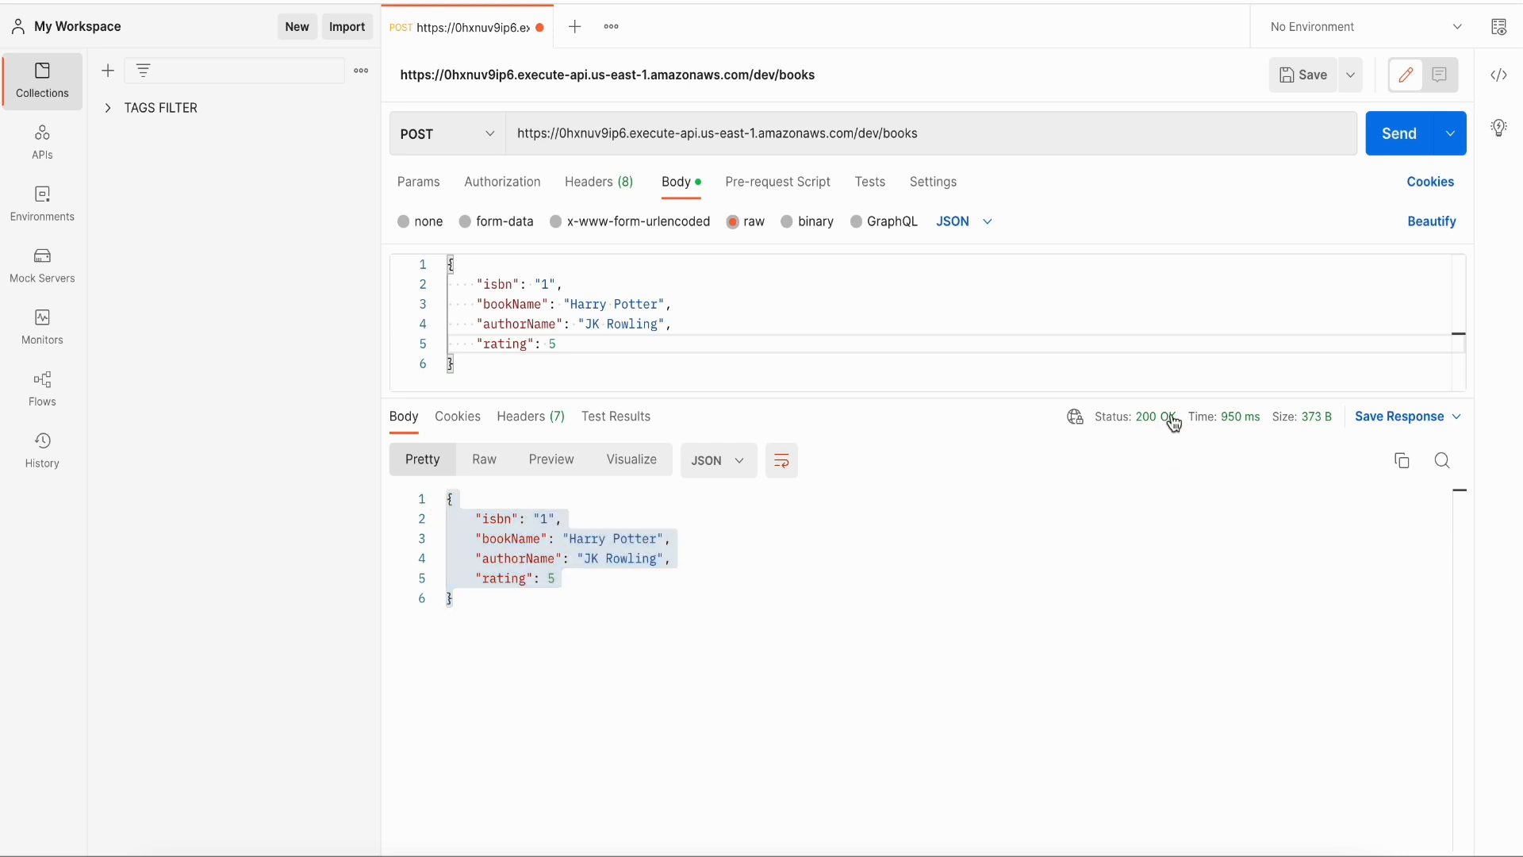
mouse_move(1167, 426)
left_click(653, 304)
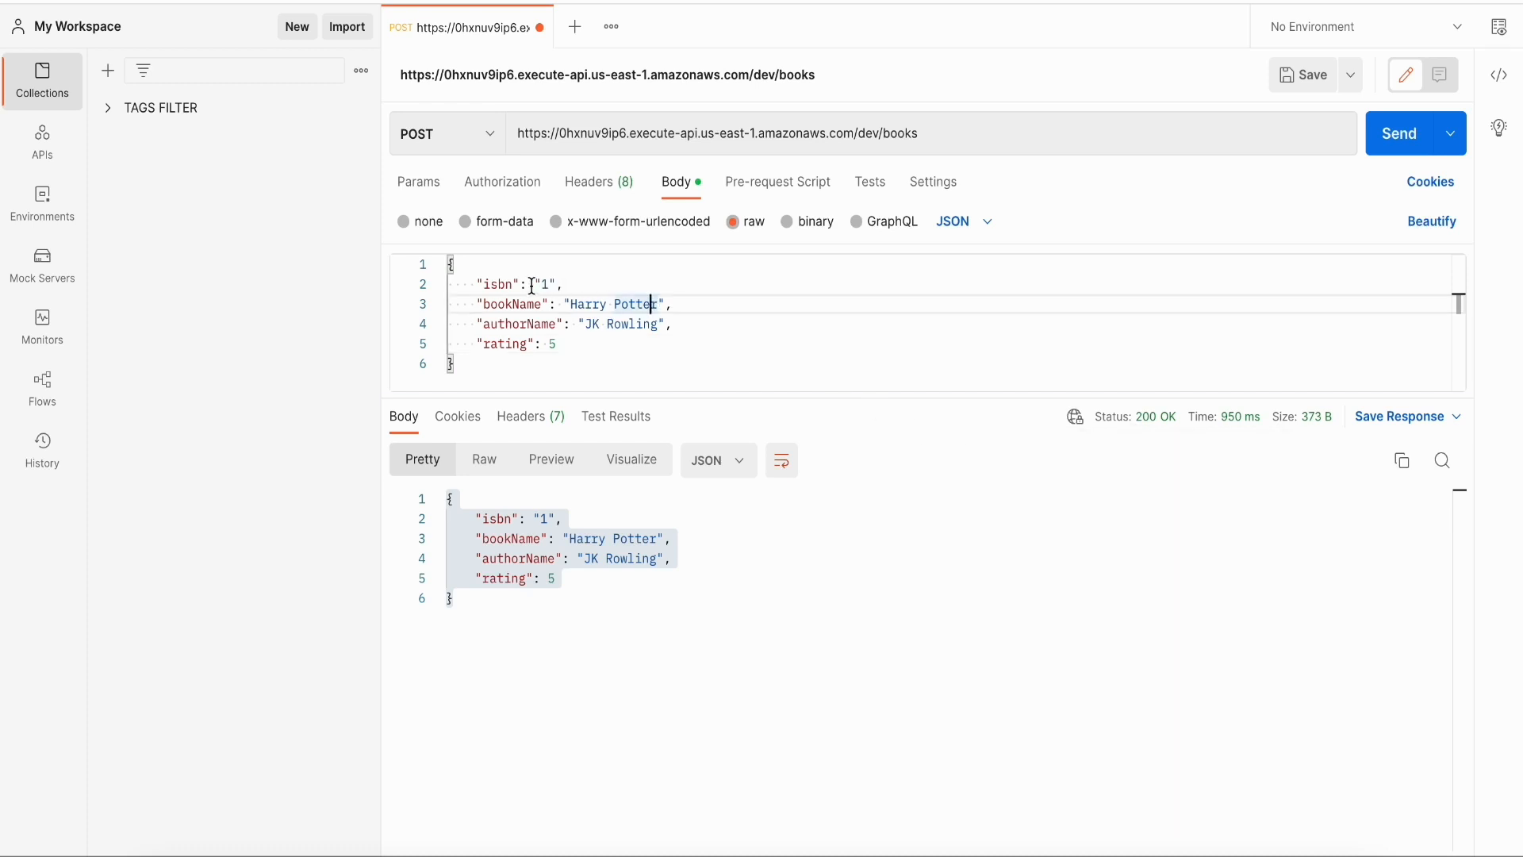
left_click(1402, 146)
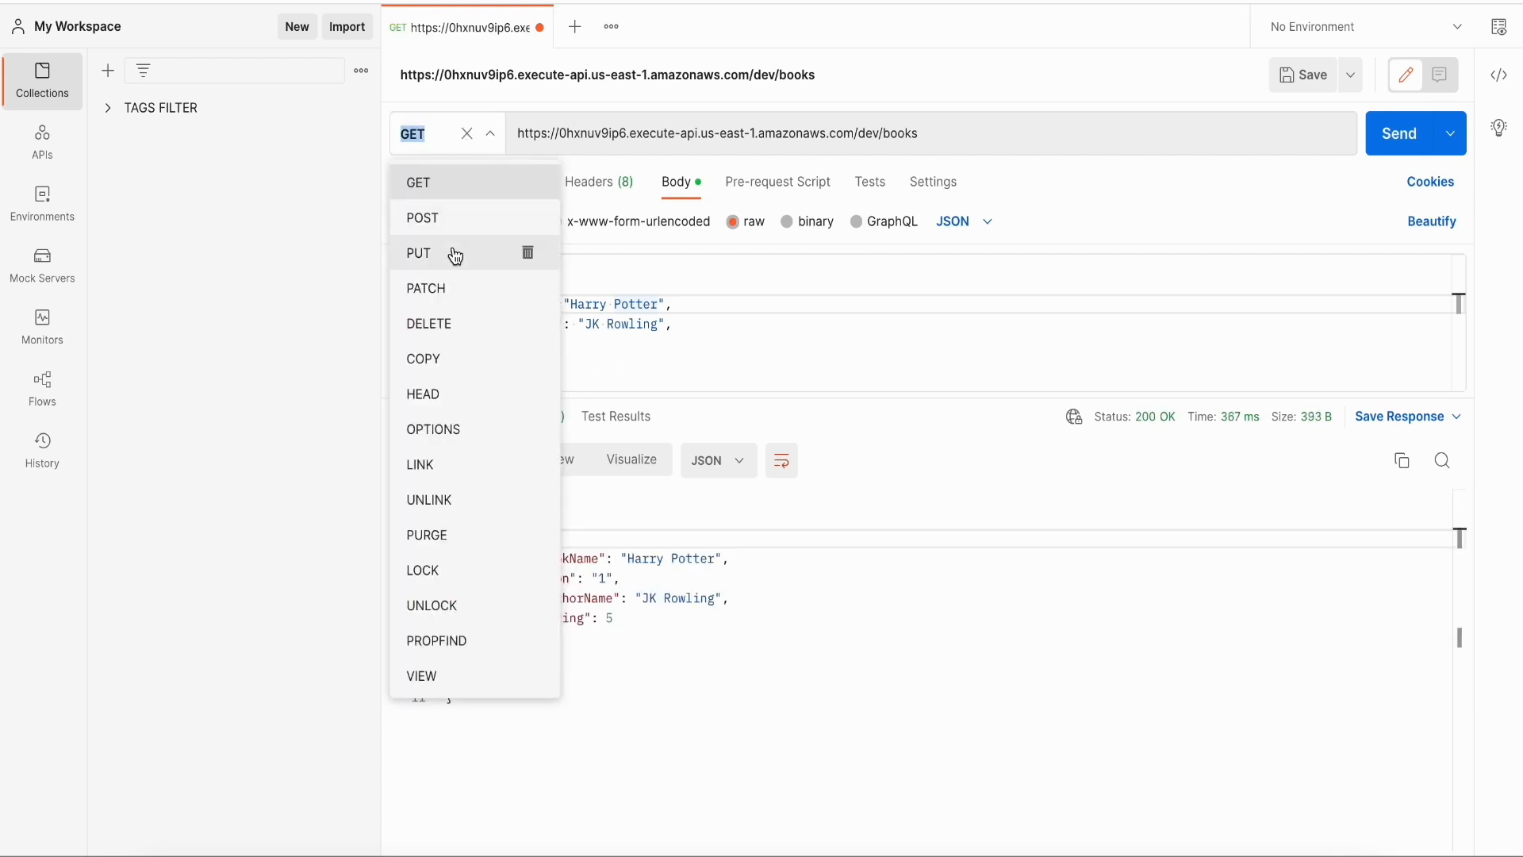
- Change the request method to PUT and extend the request URL to /dev/books/1
left_click(455, 255)
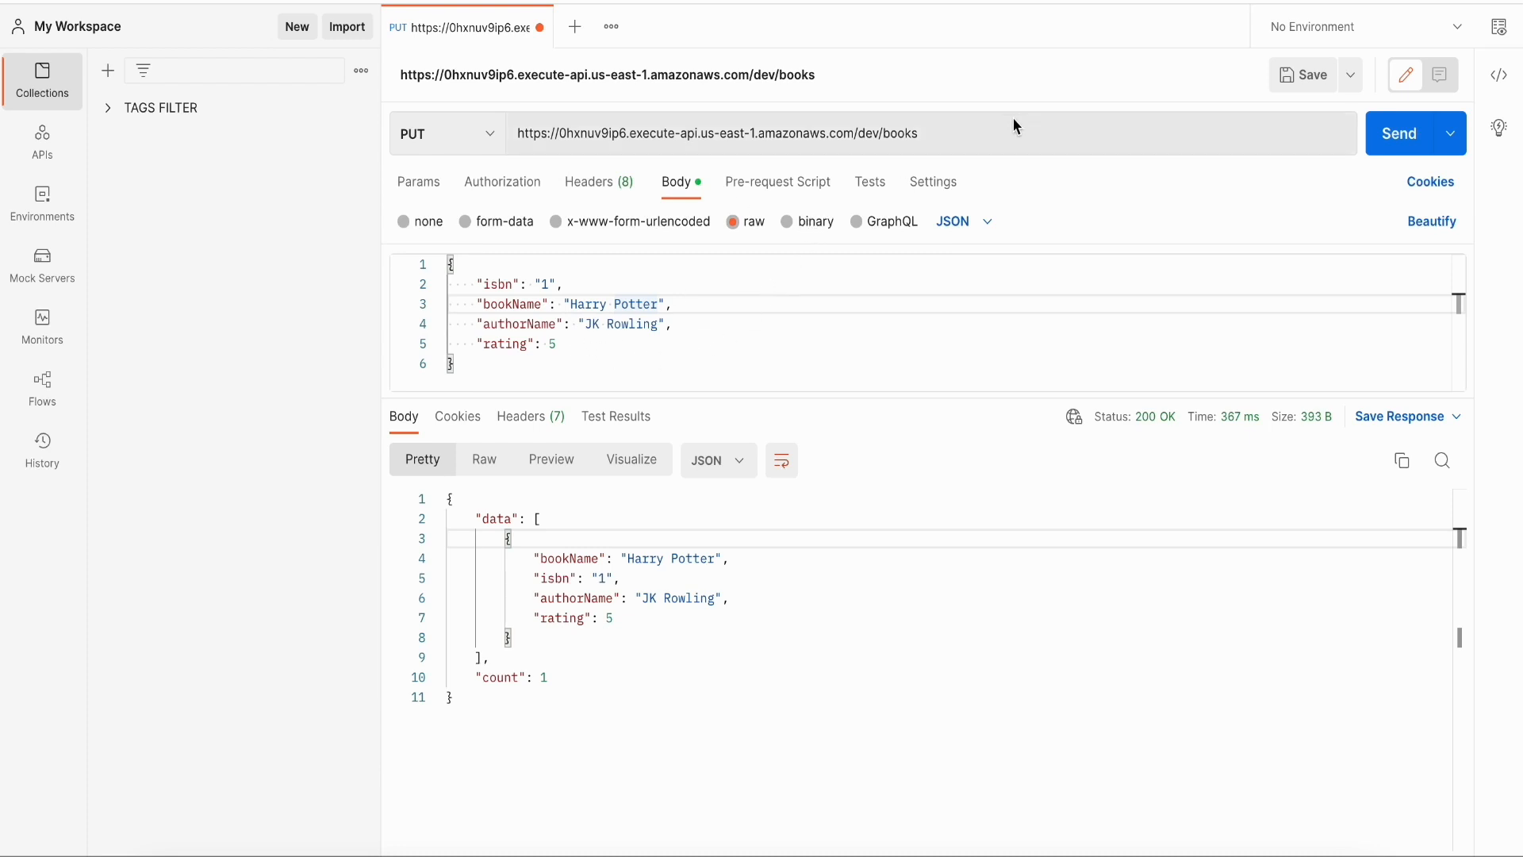
left_click(982, 140)
type("/1")
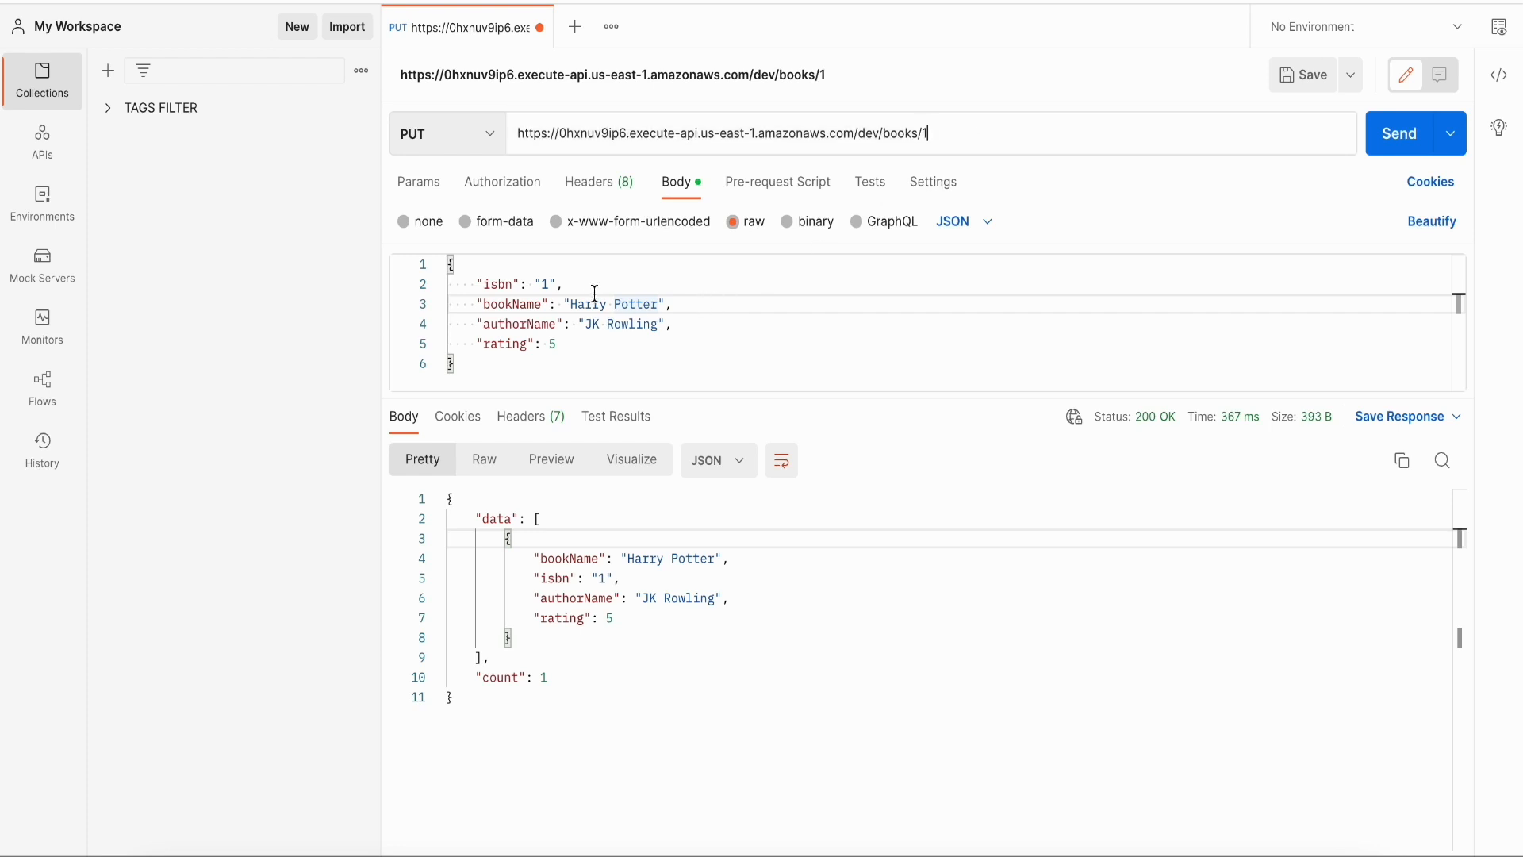
- Remove the isbn line from the JSON body, set the rating to 4 and send the PUT request
left_click_drag(588, 283, 587, 270)
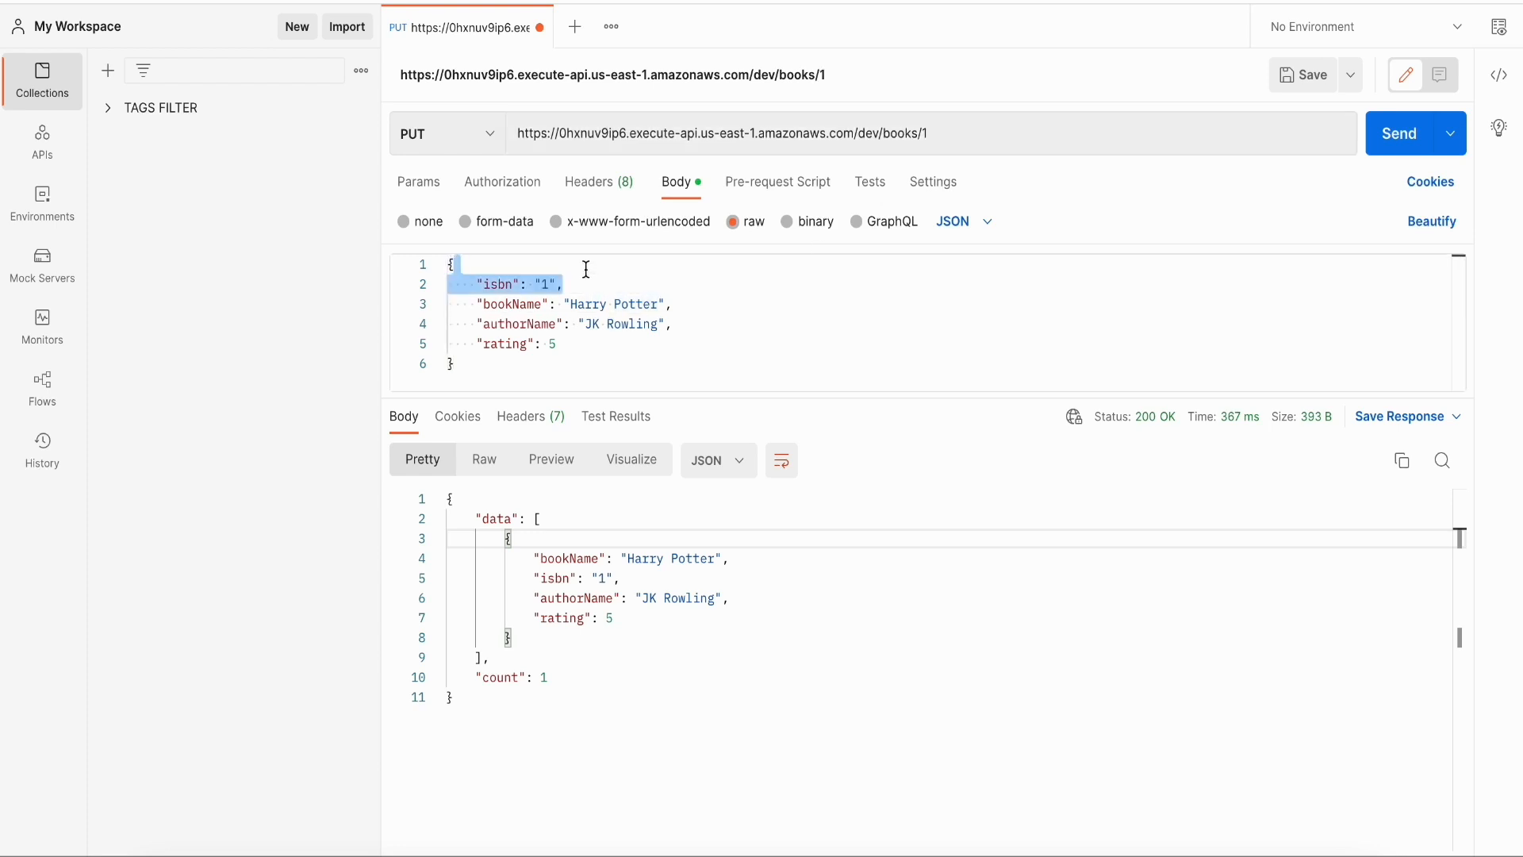
key("BackSpace")
left_click(644, 323)
key("BackSpace")
type("4")
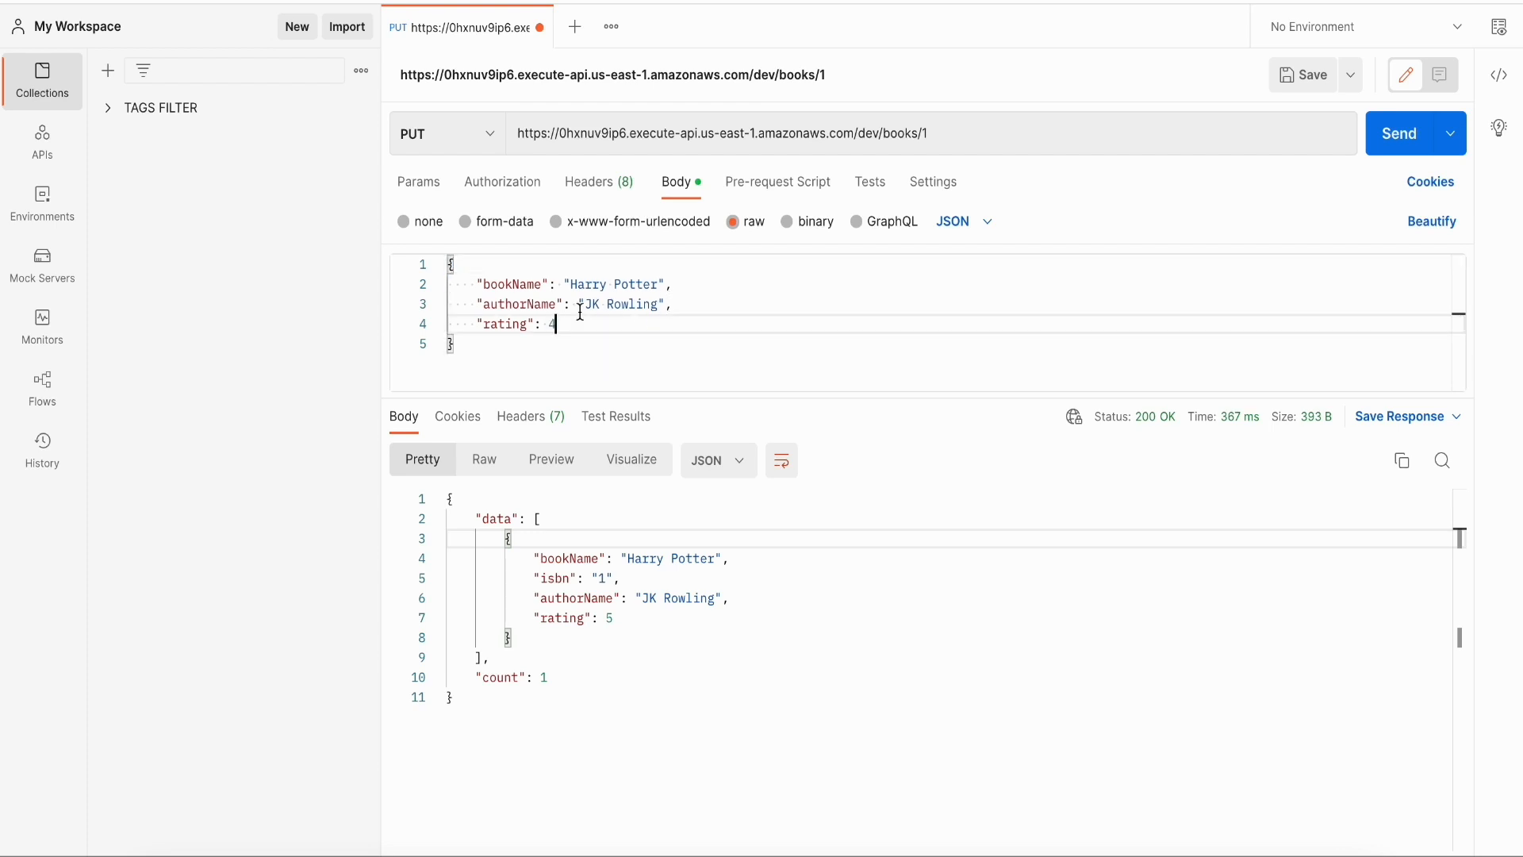
left_click(1395, 141)
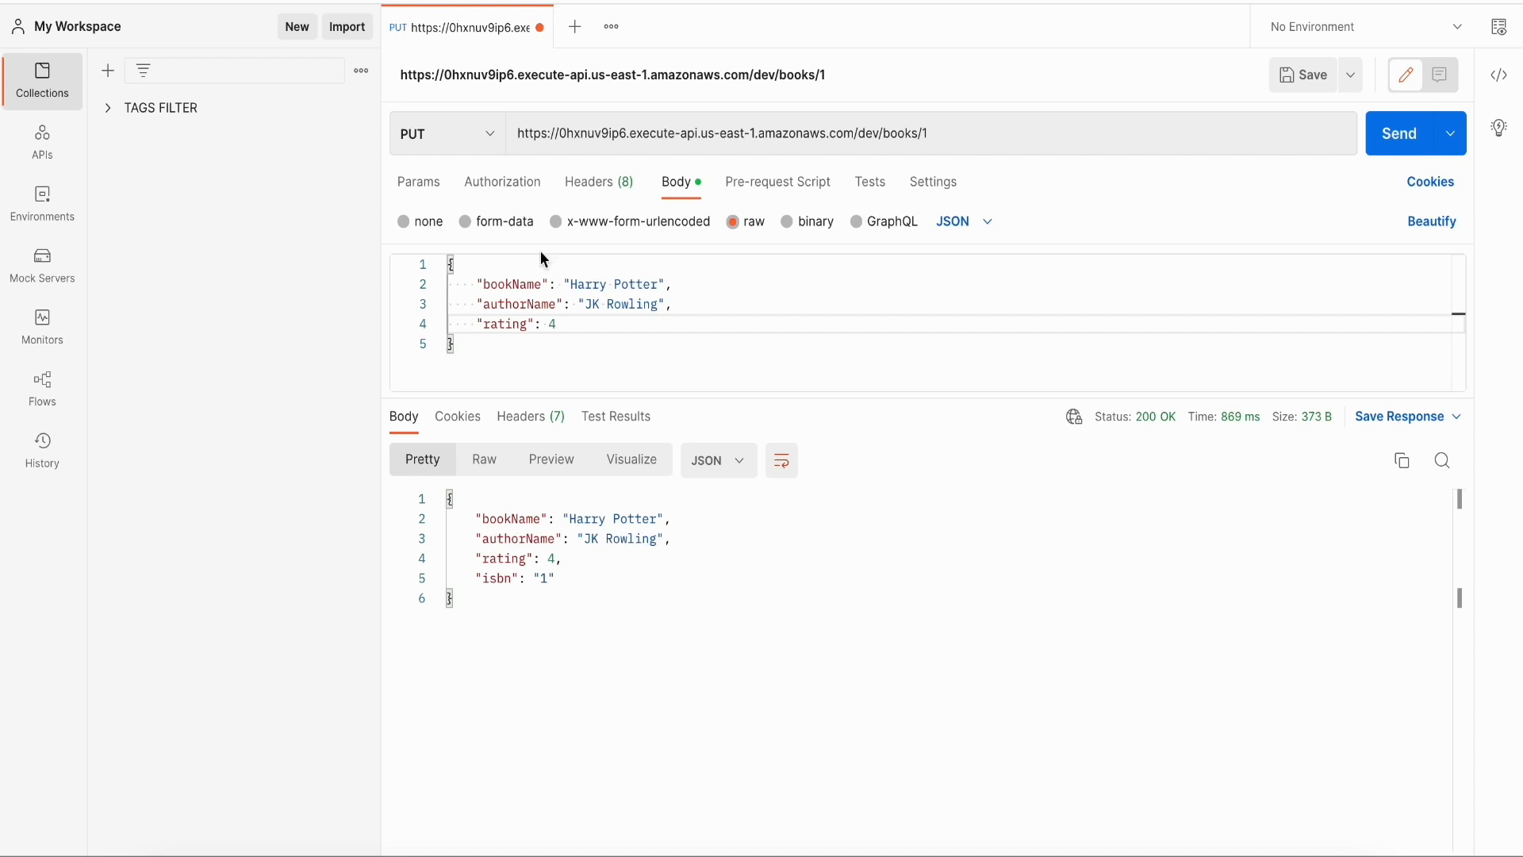
- Change the request method to DELETE and send the request to /dev/books/1
left_click(472, 139)
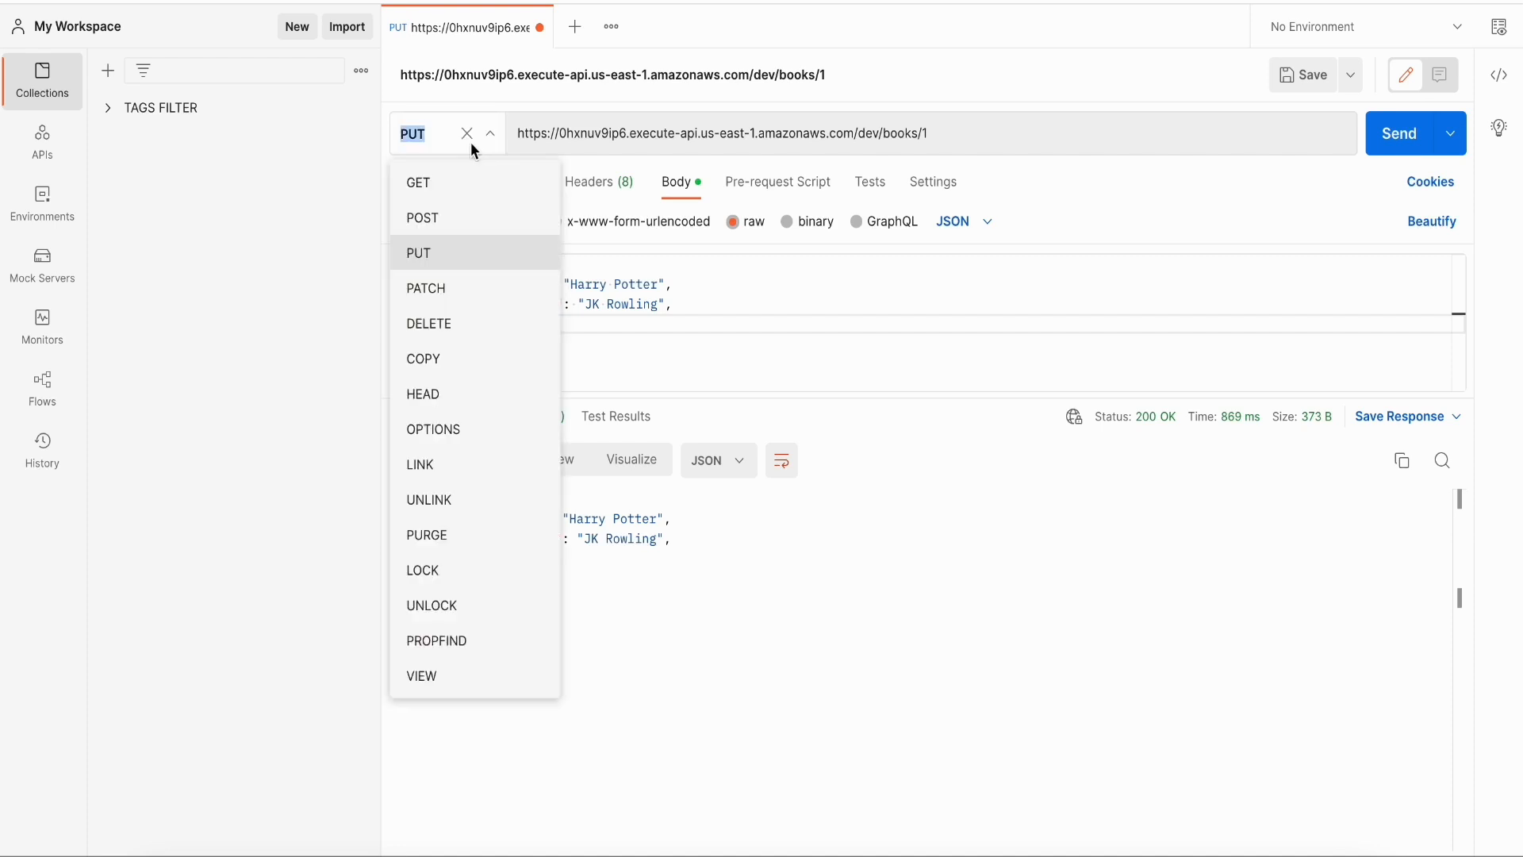
left_click(475, 330)
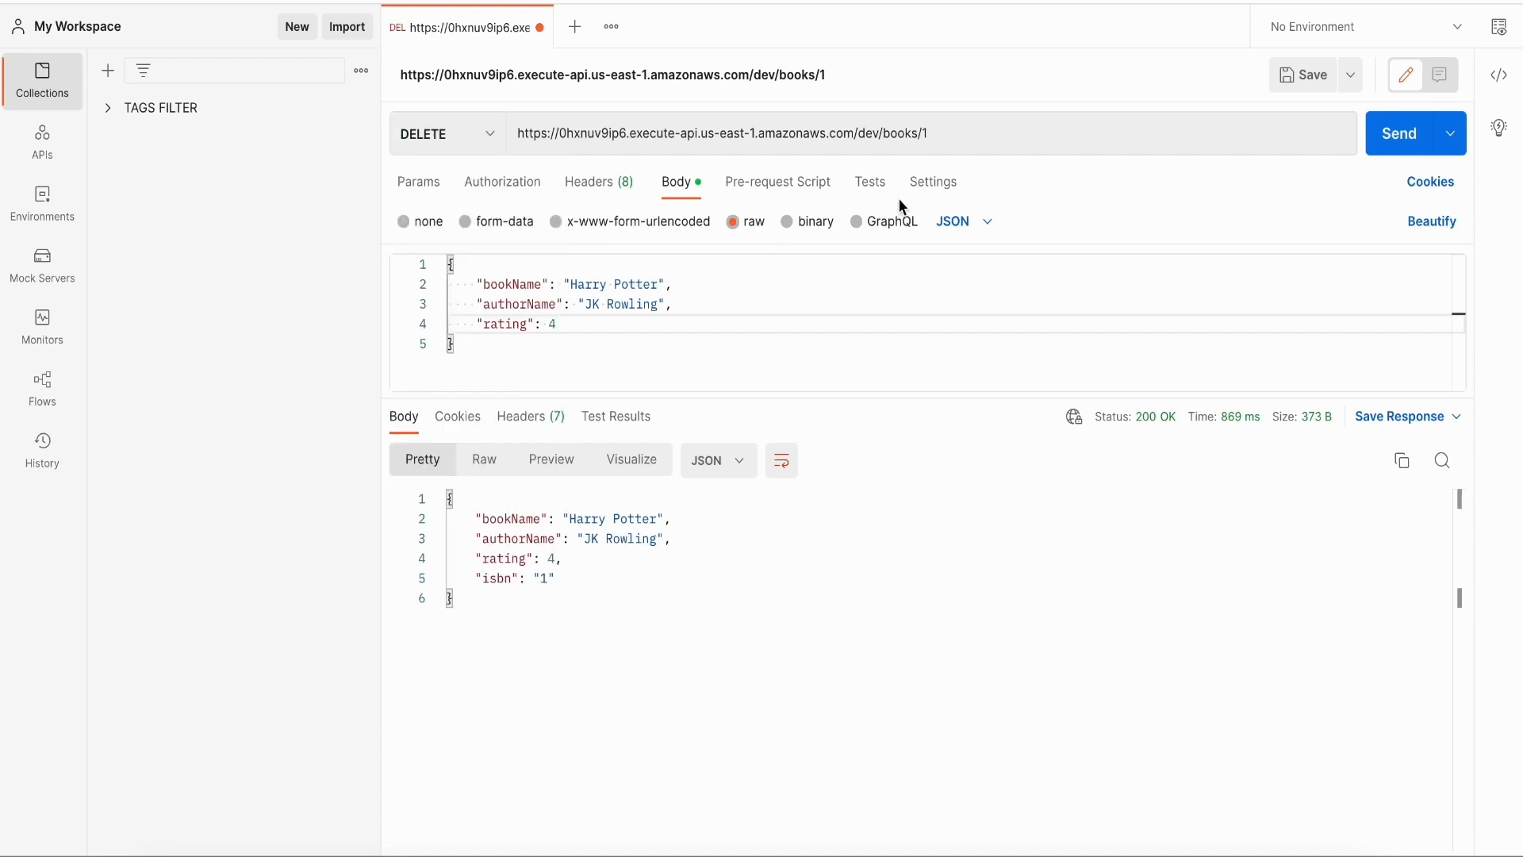
left_click(1398, 152)
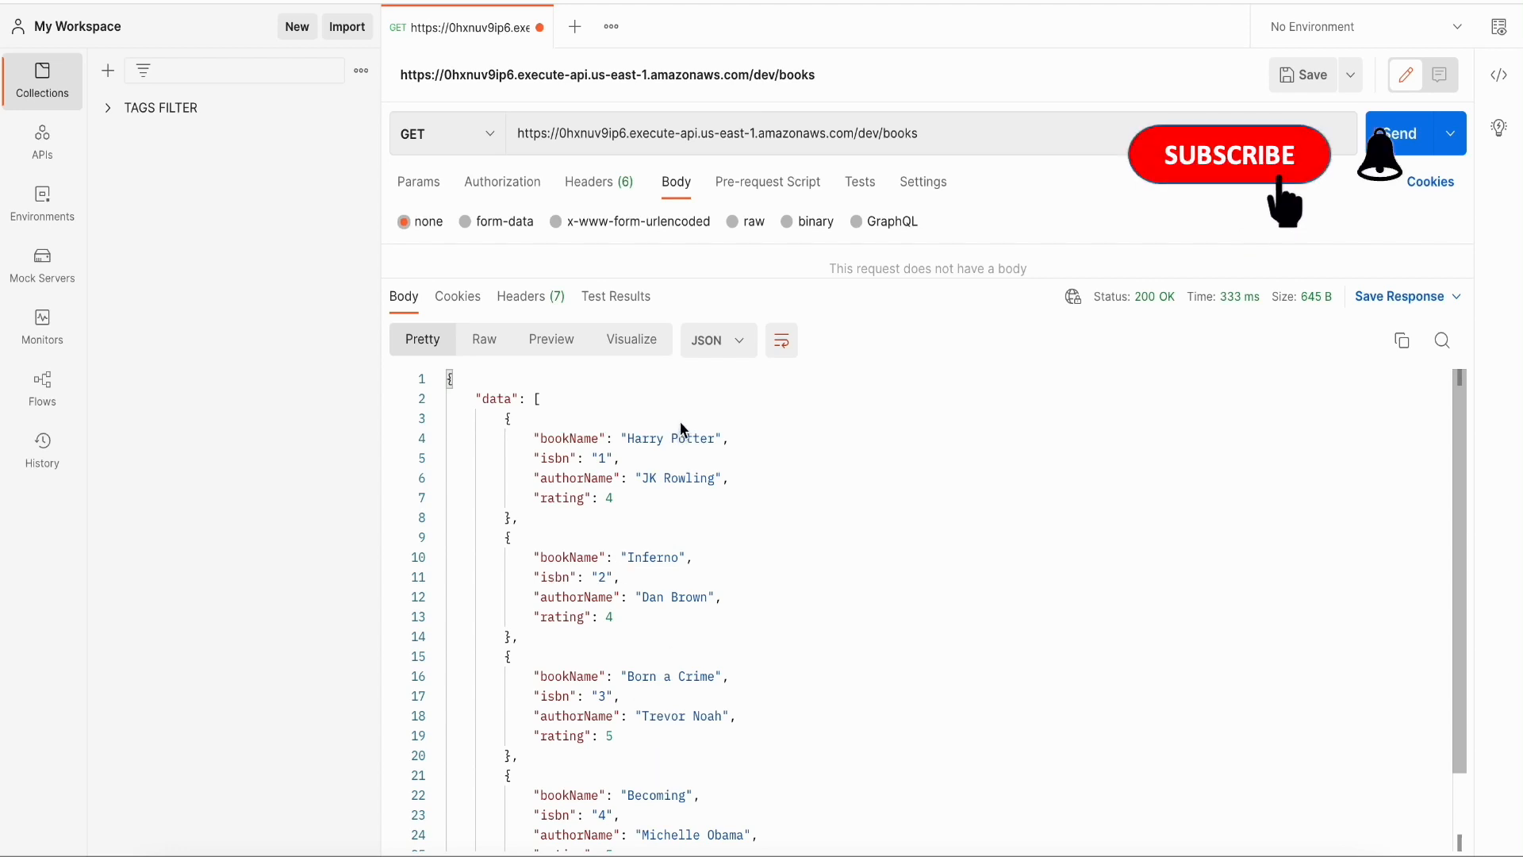
- Add the query parameter authorName=Dan Brown to the /dev/books URL and send the GET request
left_click(984, 131)
type("?authorName")
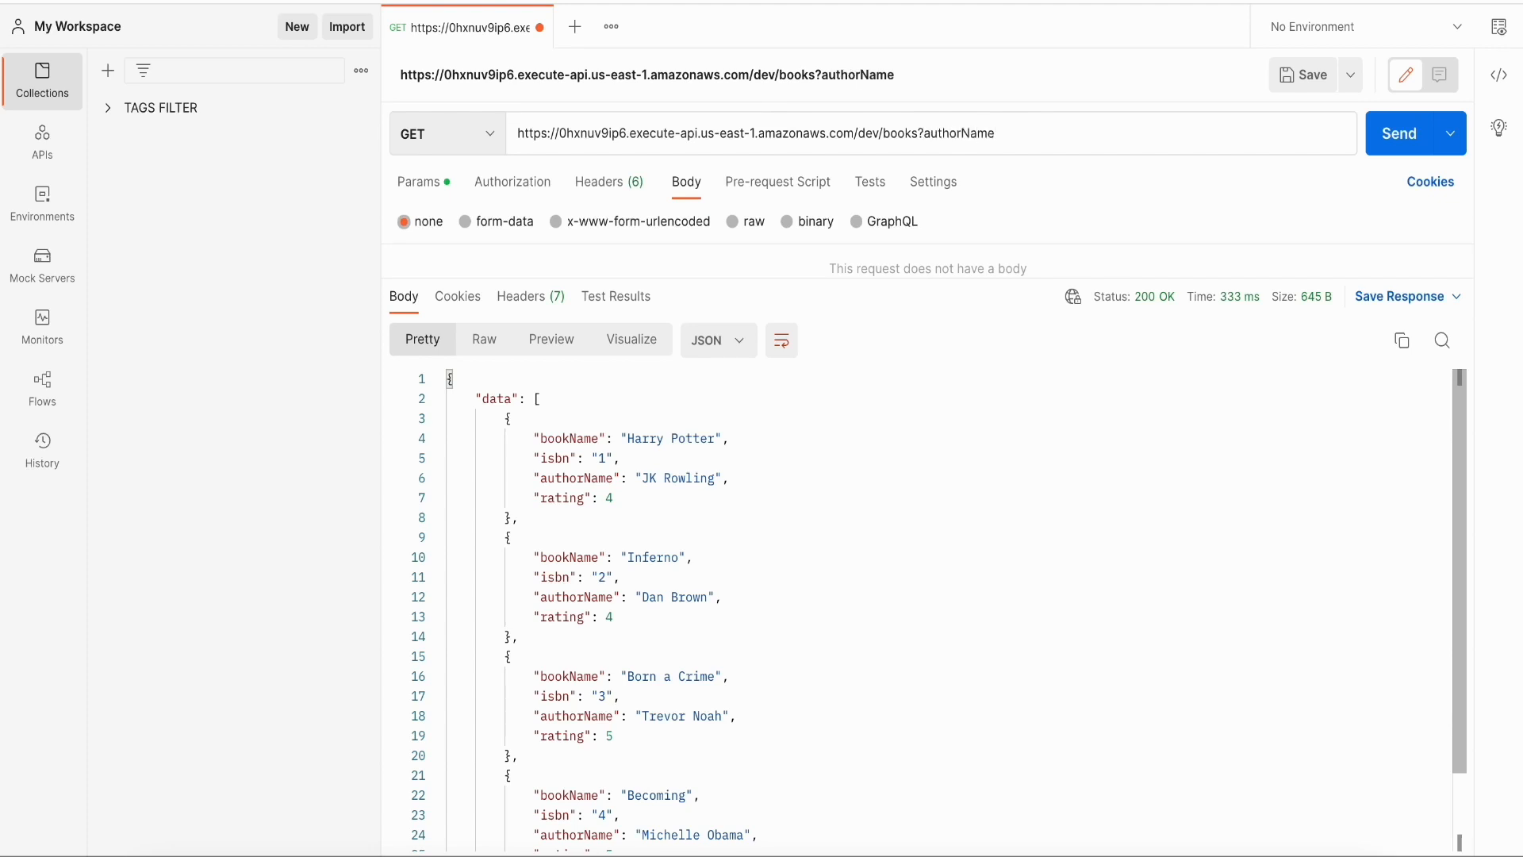
type("=DanBrown")
left_click(1027, 133)
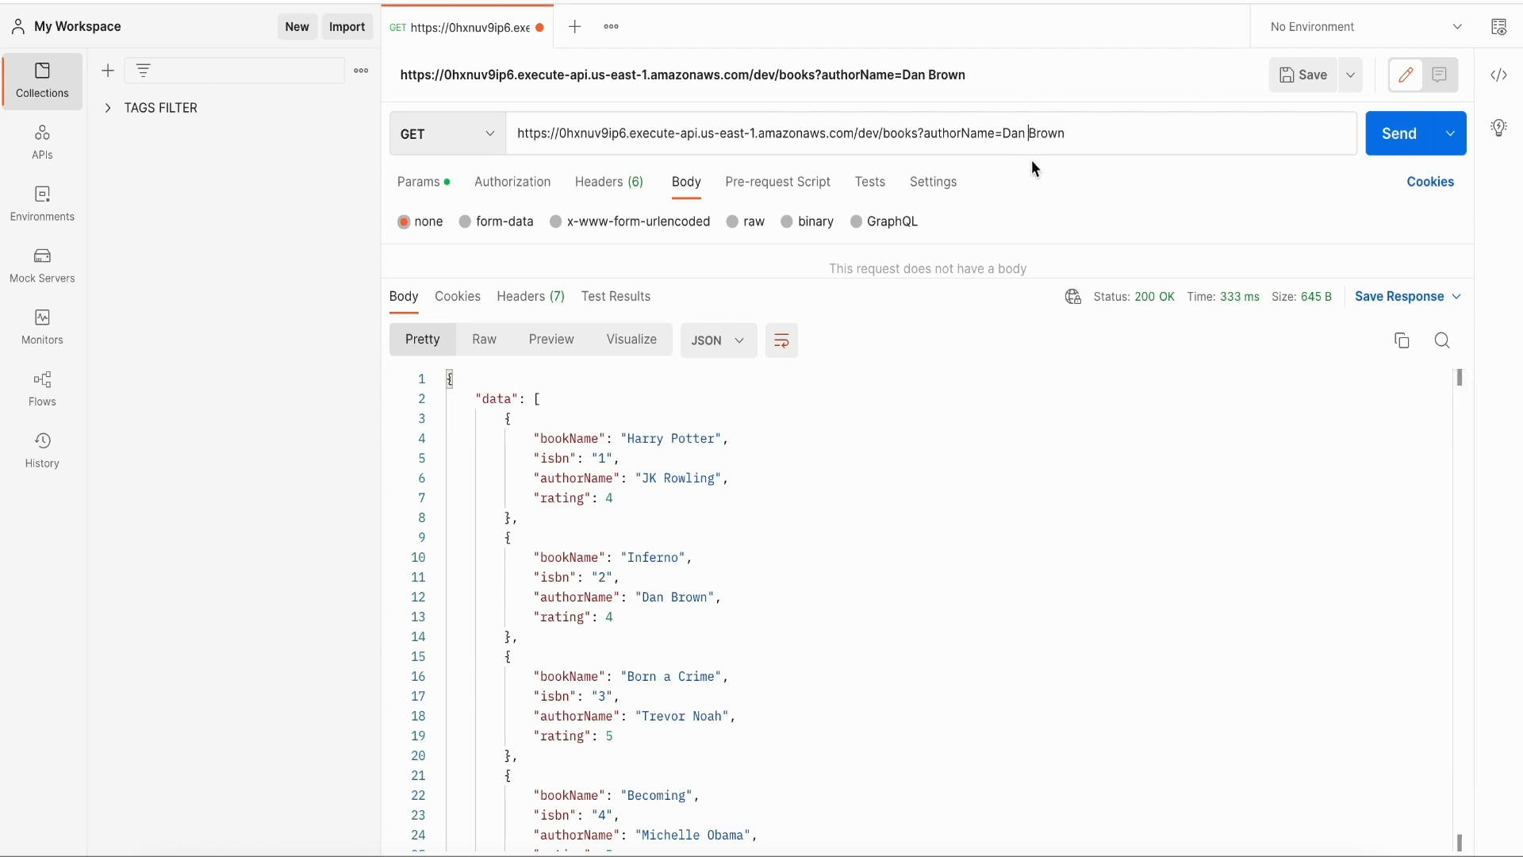
left_click(1388, 137)
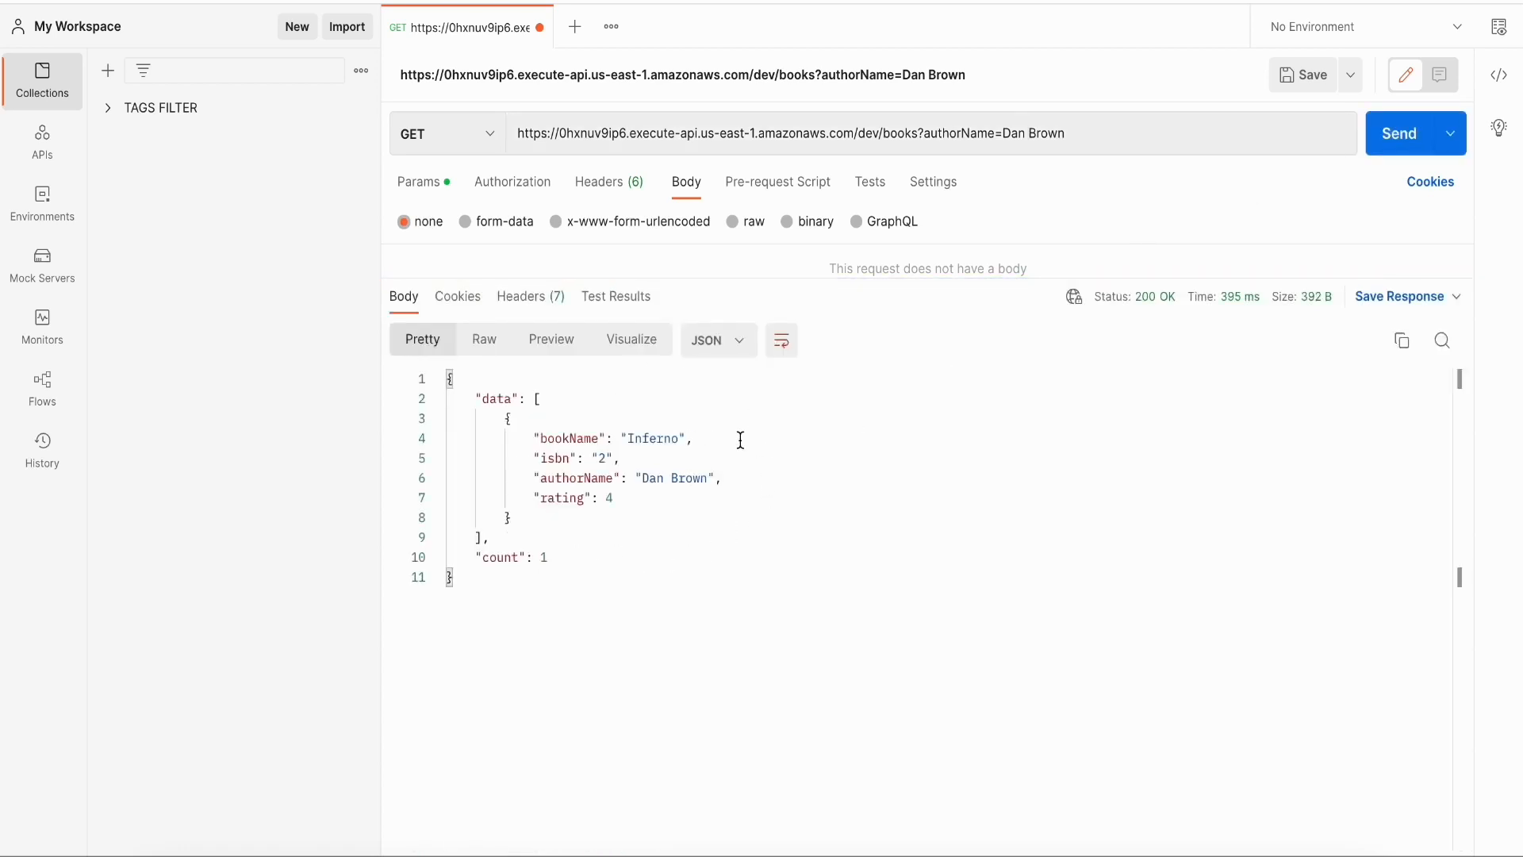
- Append a second filter, rating=5, to the author query in the URL and send the GET request
left_click(1079, 133)
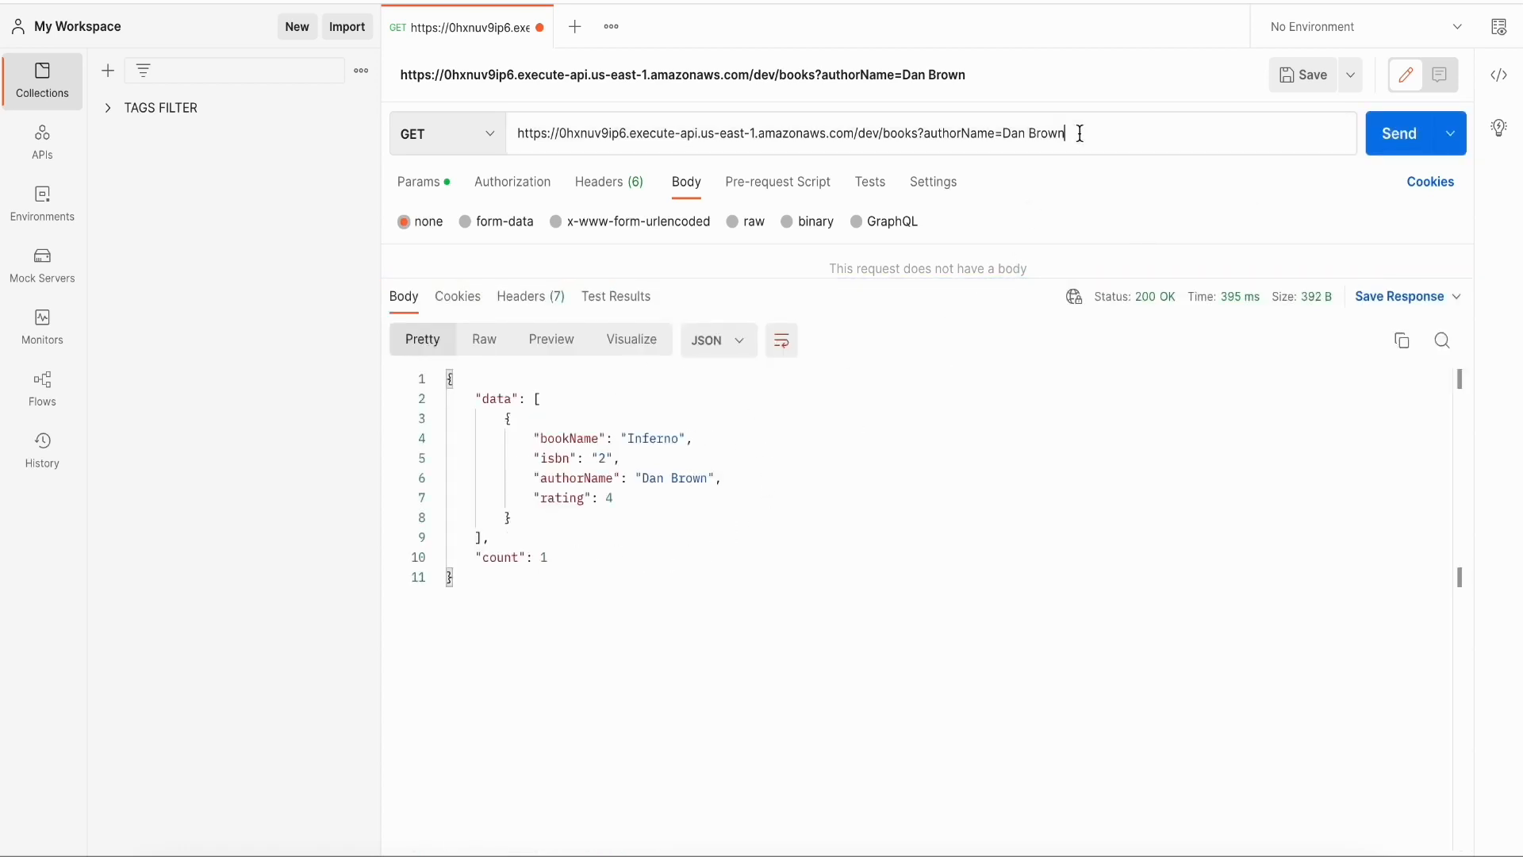
type("&rating=5")
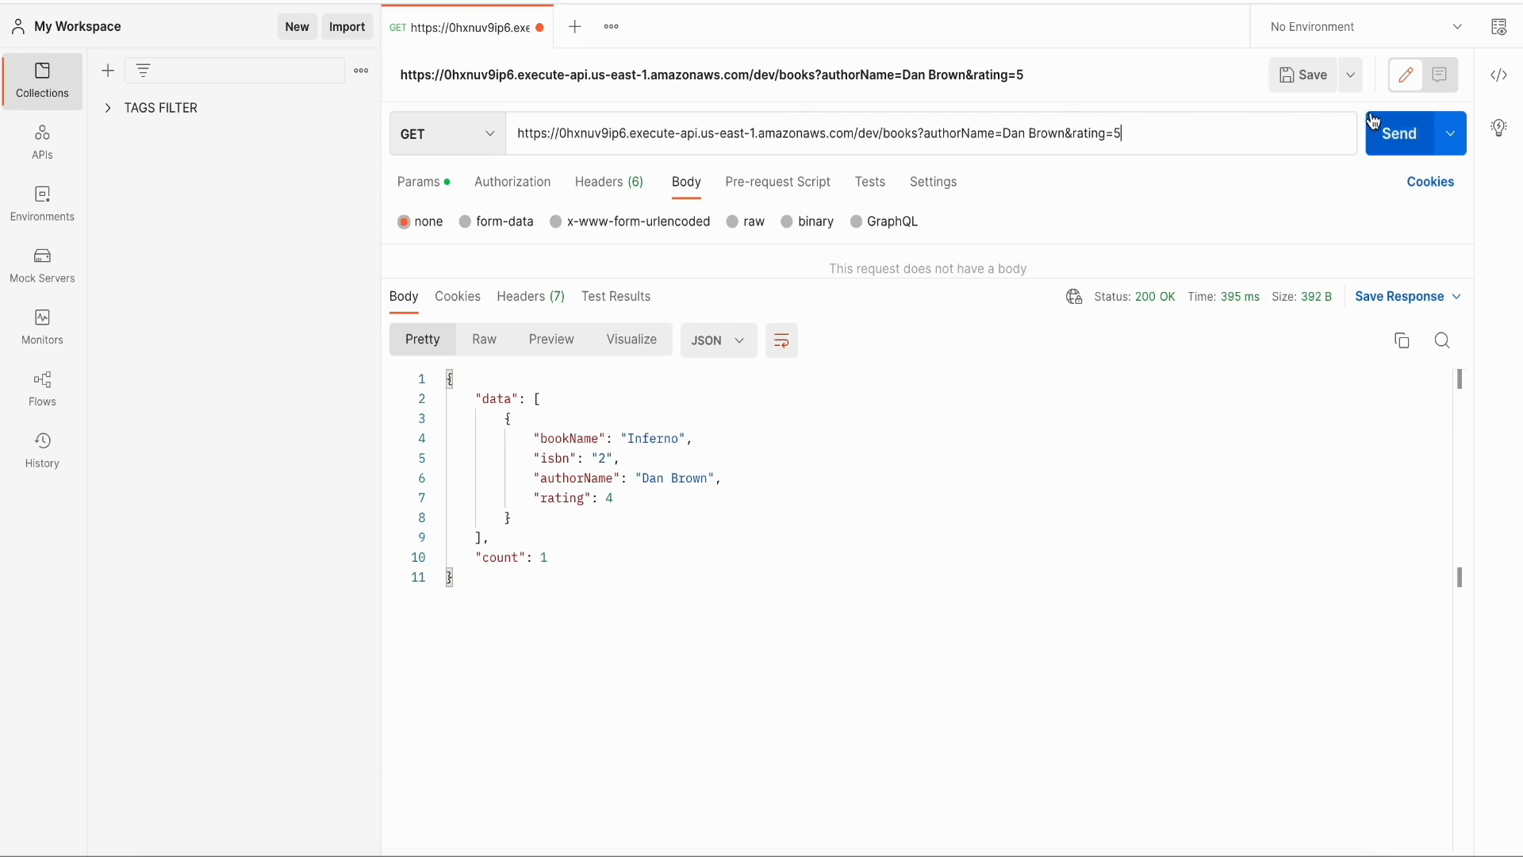
left_click(1390, 133)
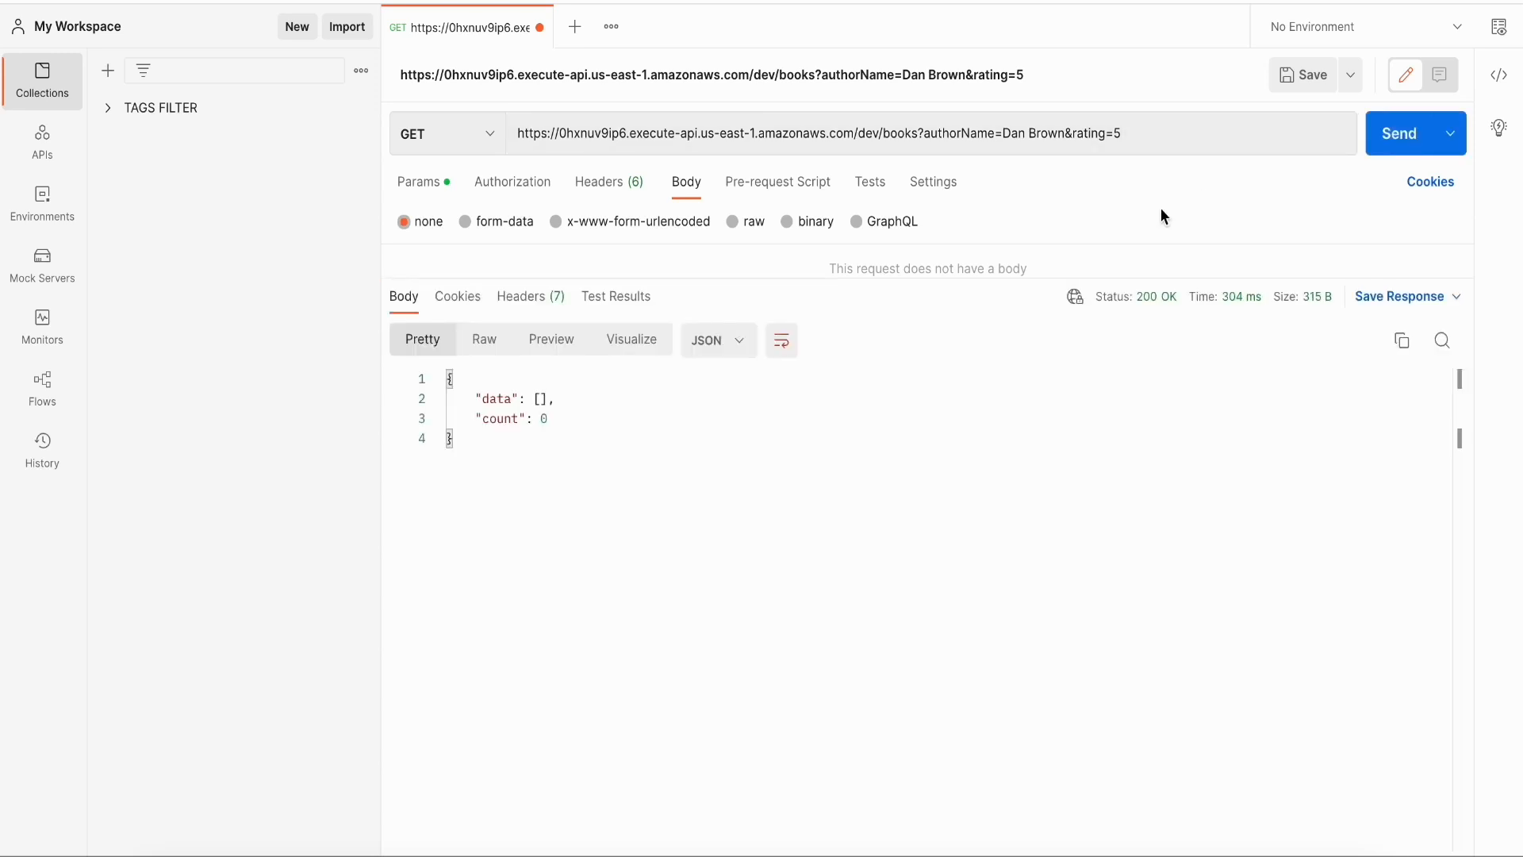